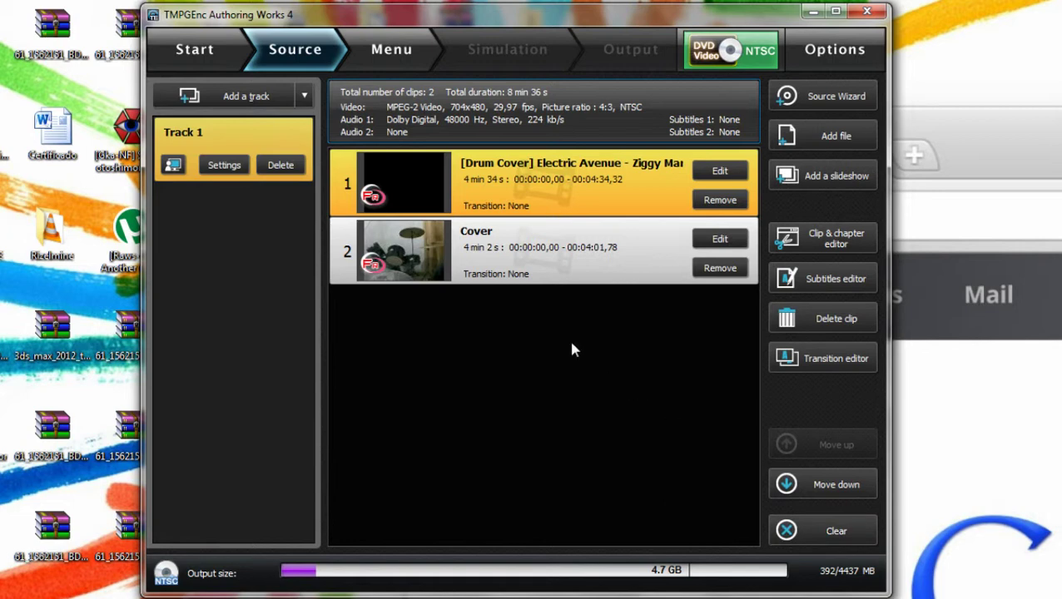
Step: Preview Track 1 in the player and close the preview
left_click(198, 133)
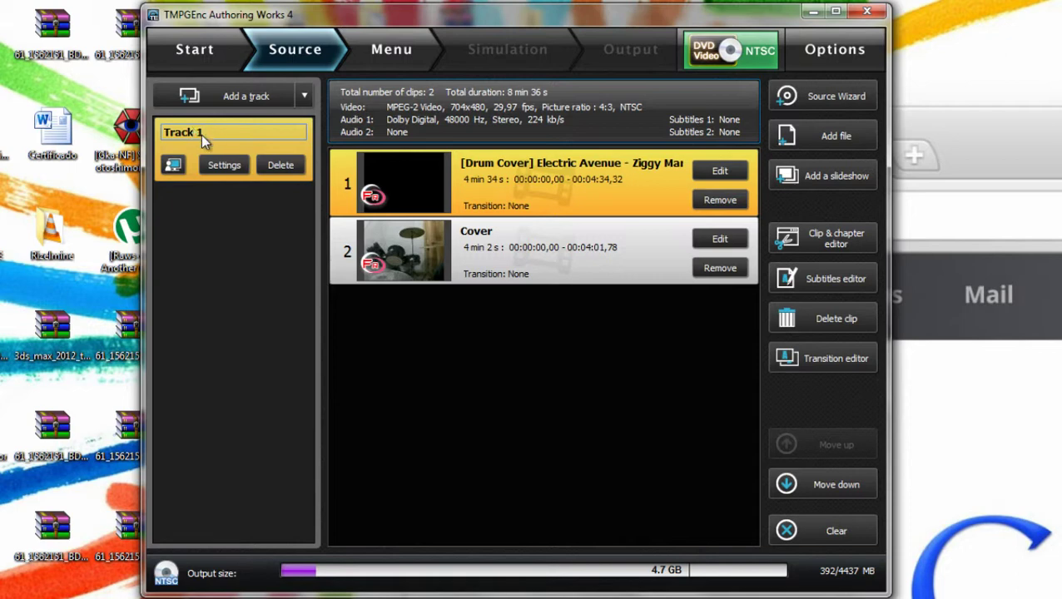
key("Return")
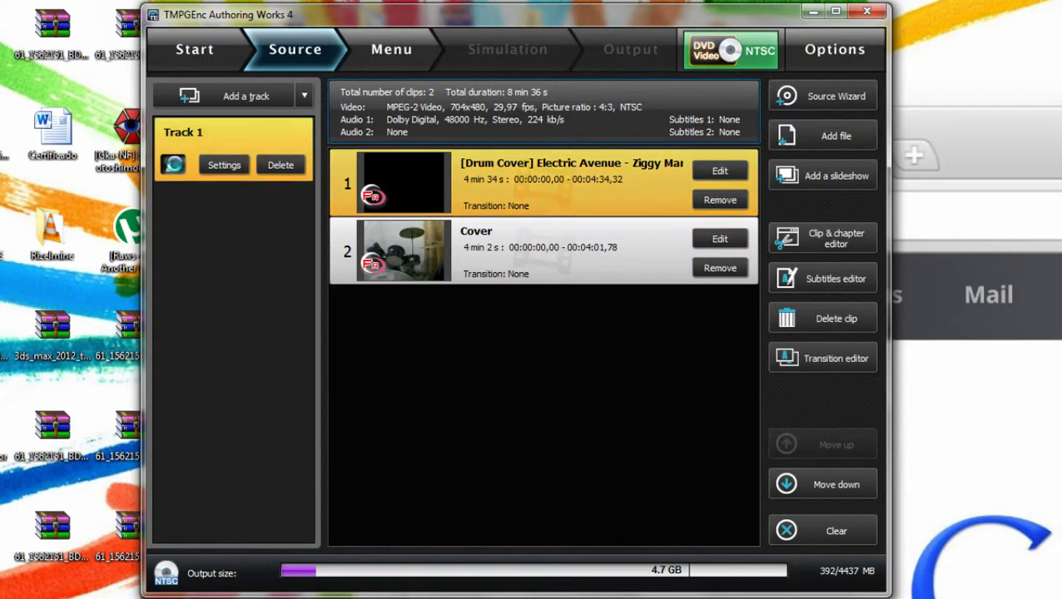
left_click(174, 164)
left_click(831, 50)
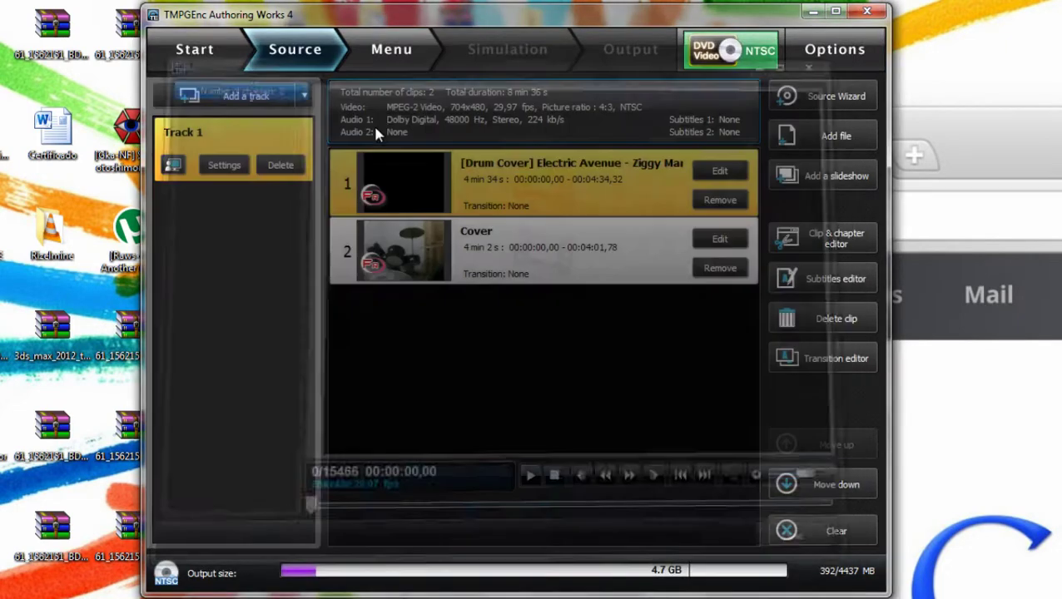
Step: Rename Track 1 as "Covers"
left_click(224, 131)
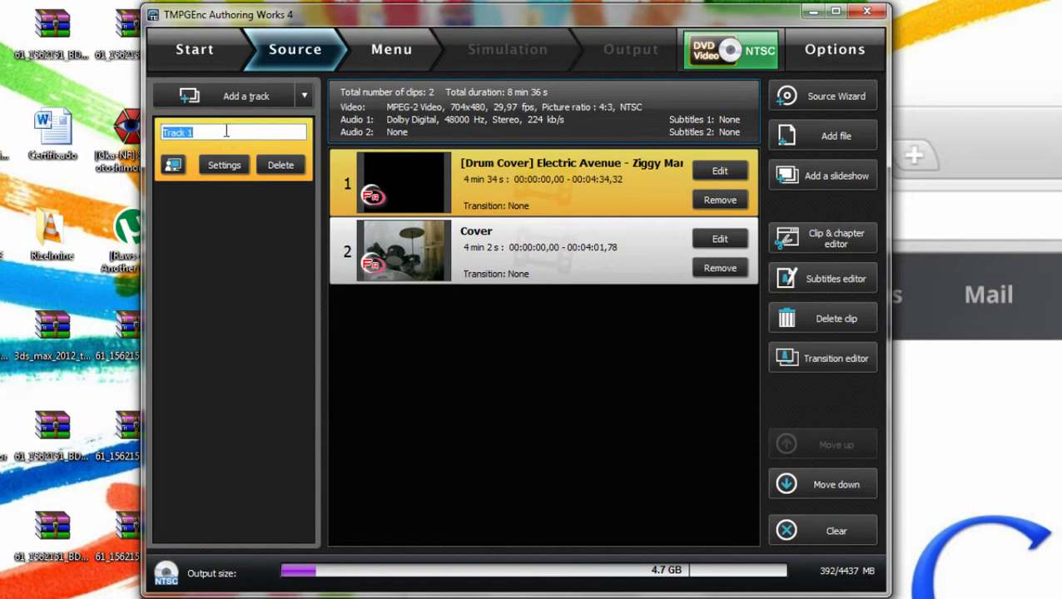
type("Covers")
key("Return")
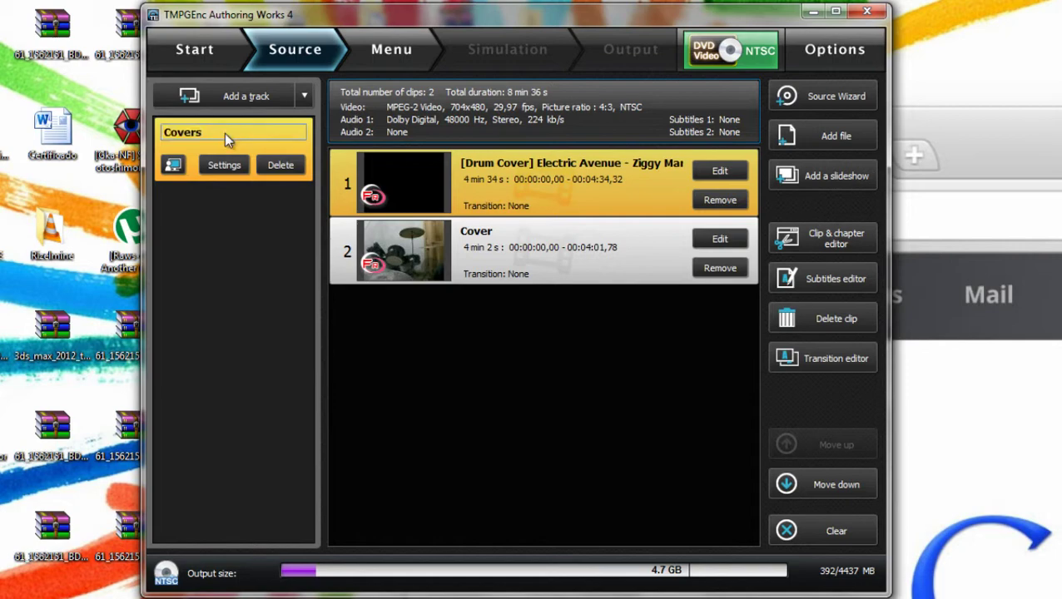
double_click(224, 134)
left_click(688, 50)
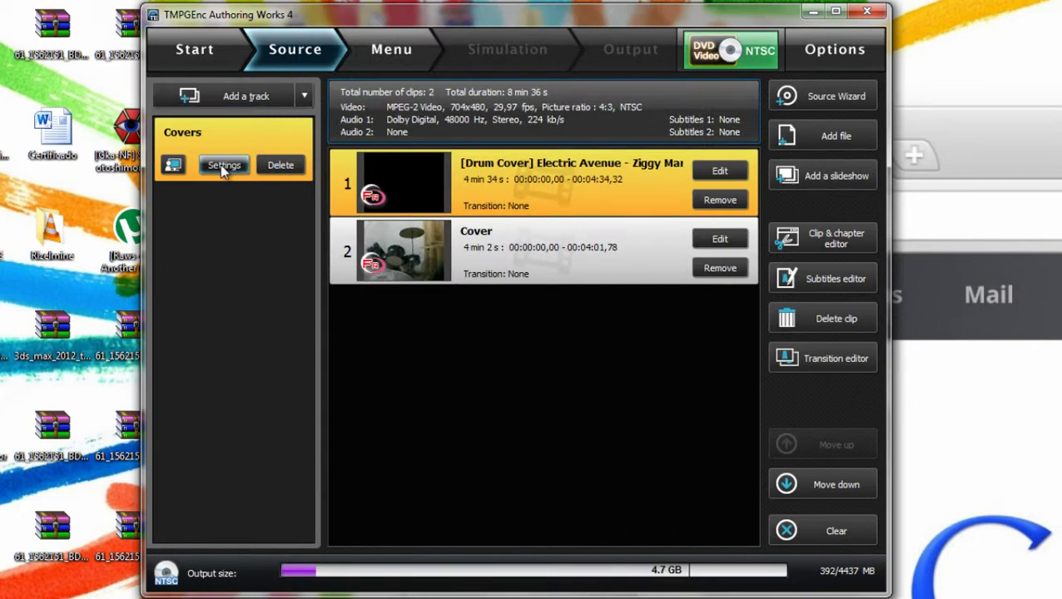
Step: Open the settings of the Covers track and choose Link the clips for its clip linking
left_click(228, 163)
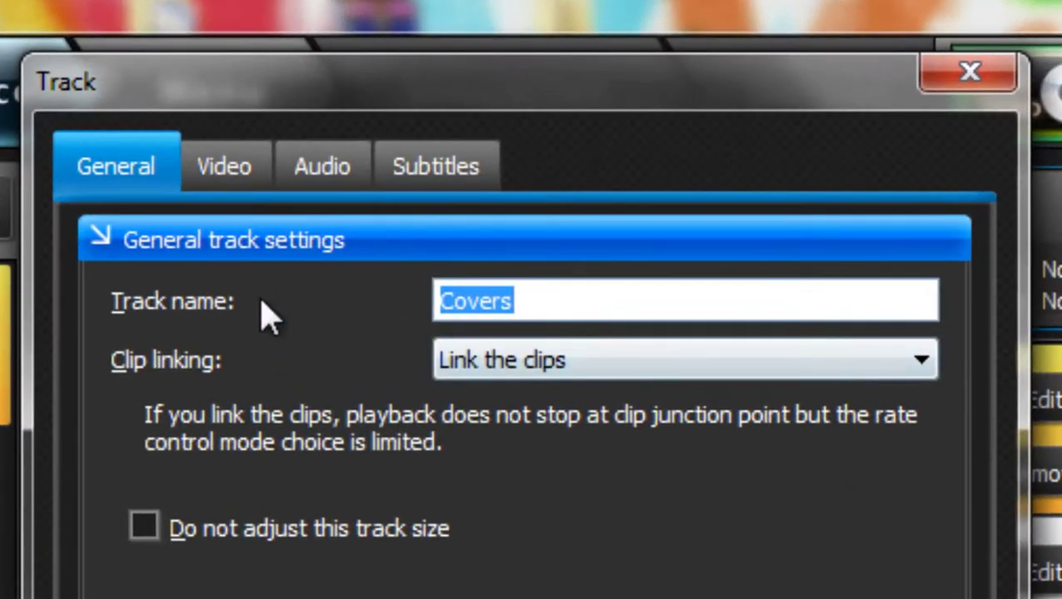
left_click(574, 295)
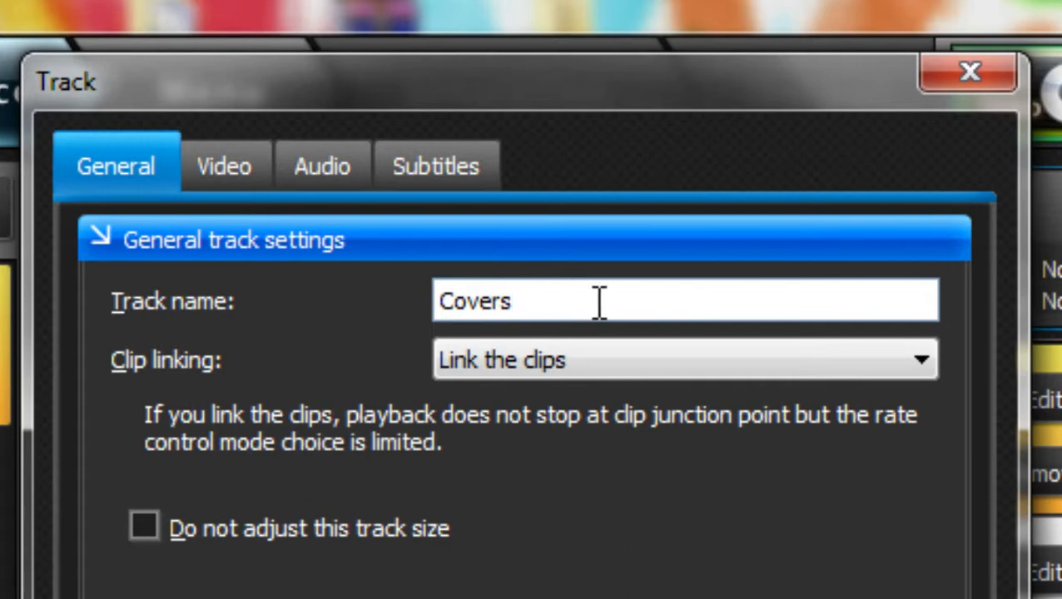
left_click_drag(598, 301, 440, 300)
left_click(574, 297)
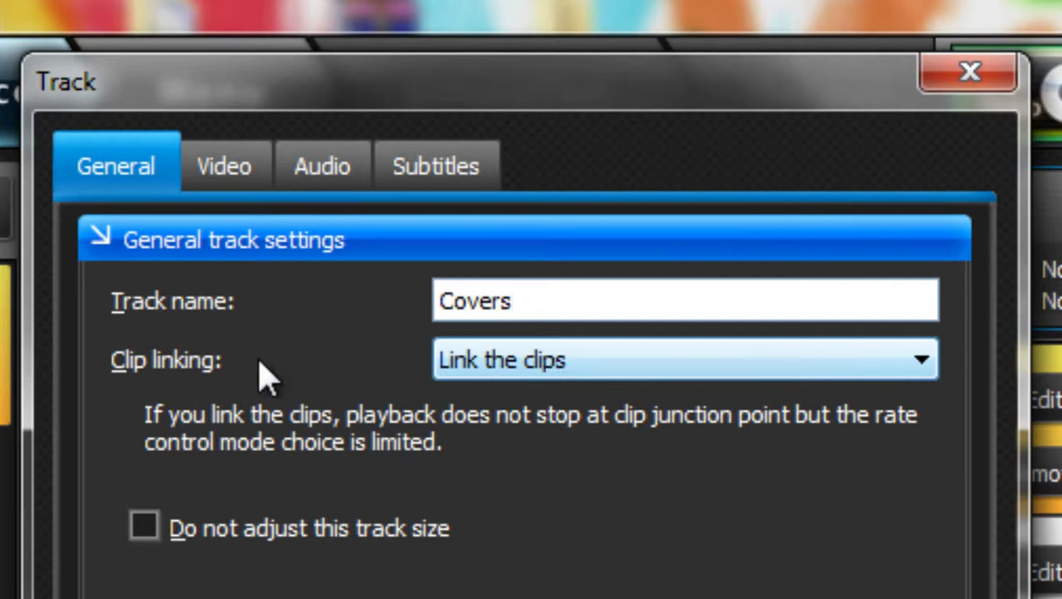
left_click(556, 372)
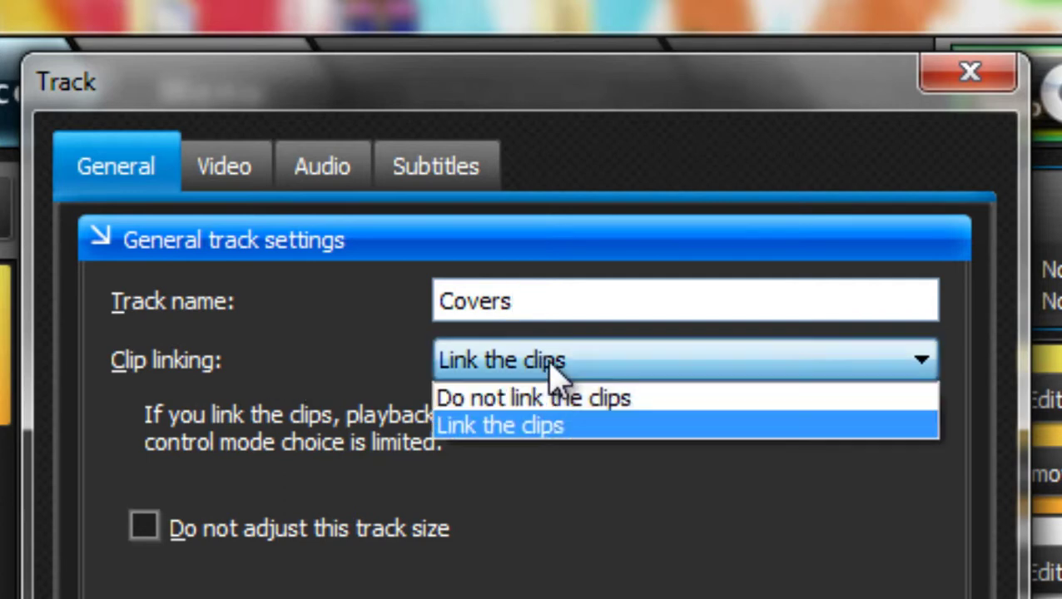
left_click(557, 363)
left_click(558, 364)
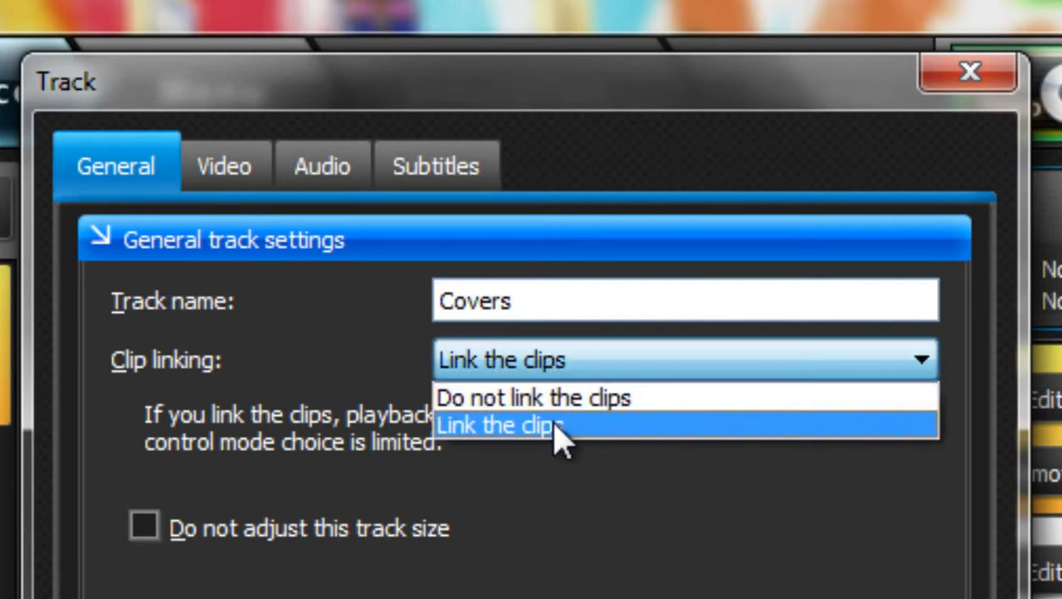
left_click(557, 426)
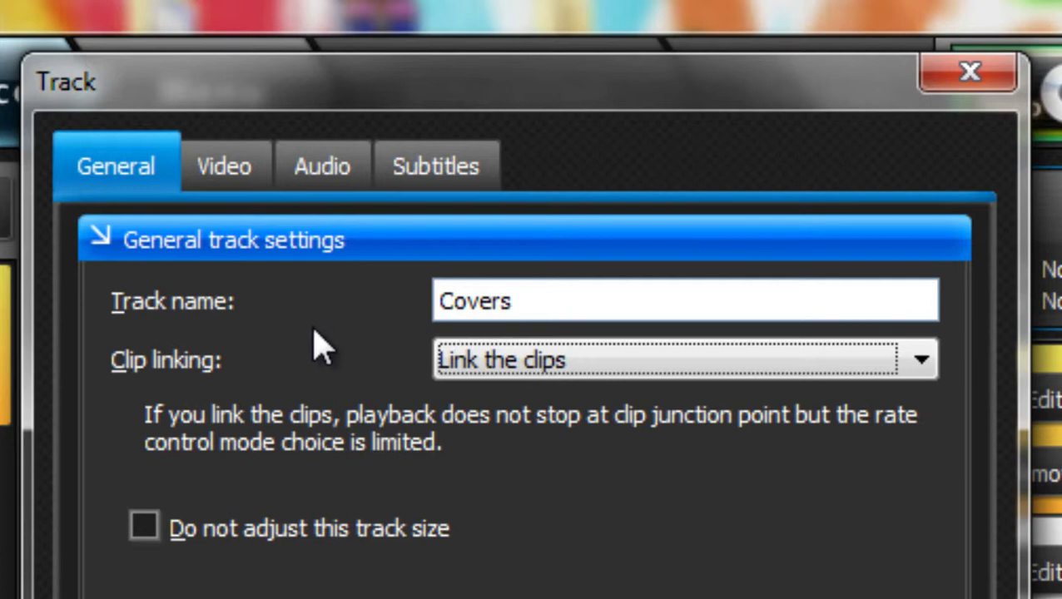
Step: Set the track's video picture quality to 100 and apply the track settings
left_click(223, 166)
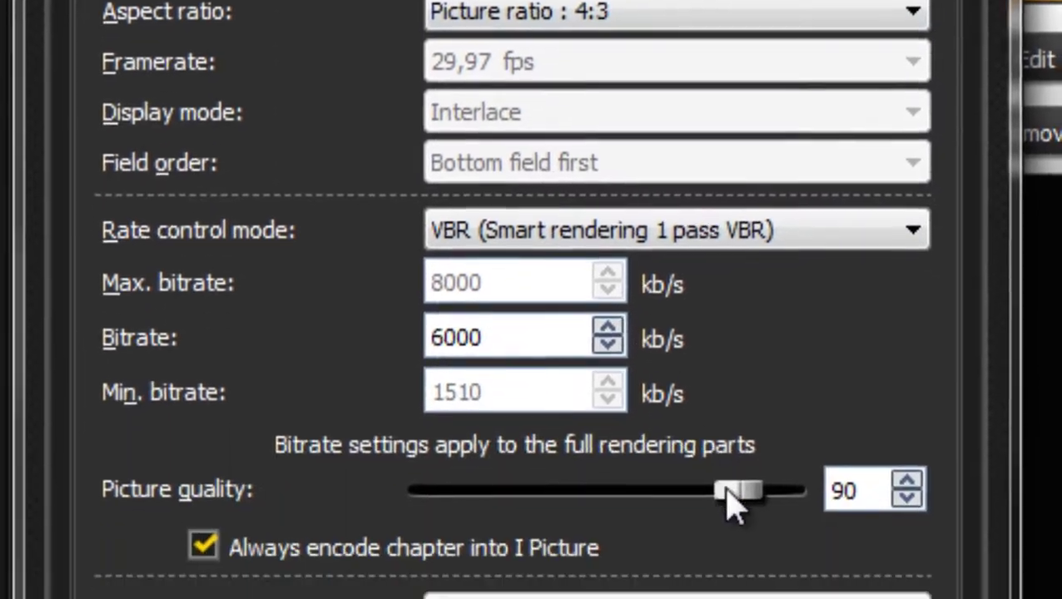
left_click_drag(733, 503, 959, 503)
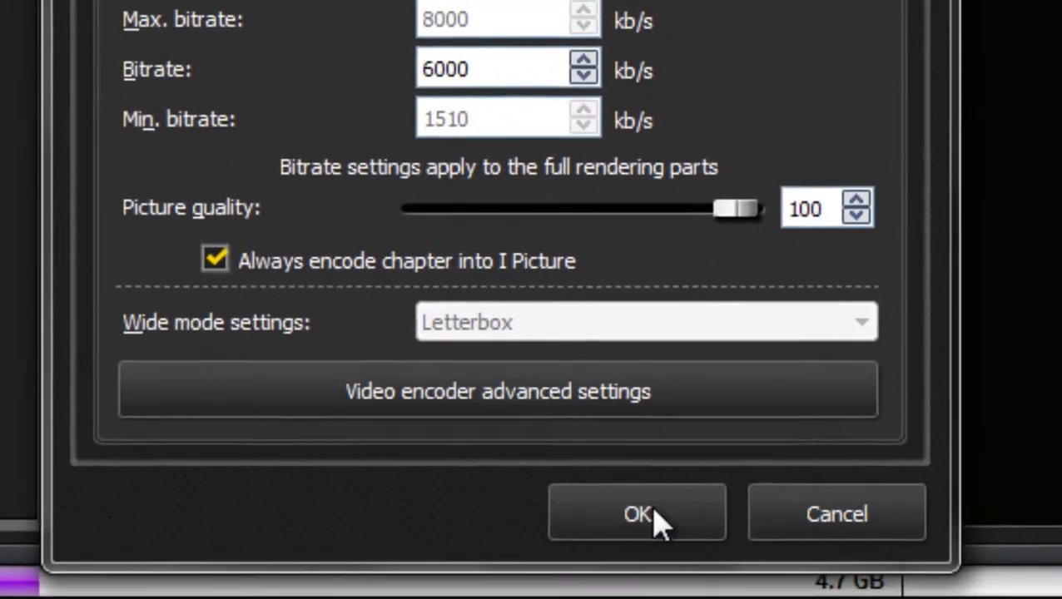
left_click(652, 516)
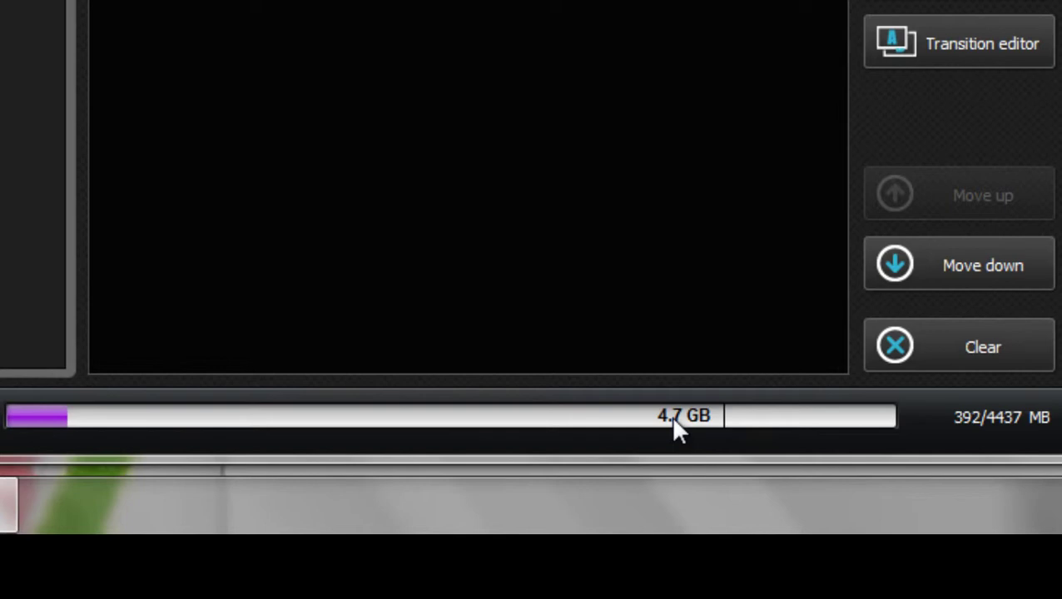
Step: Switch the target disc size to Automatic and set it back to 4.7 GB
left_click(540, 422)
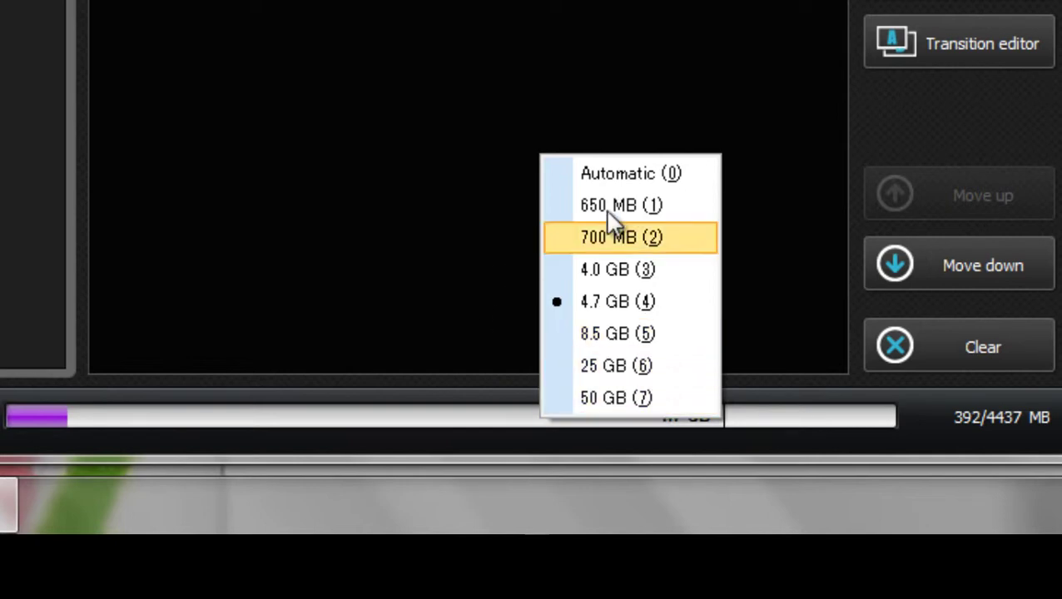
left_click(626, 176)
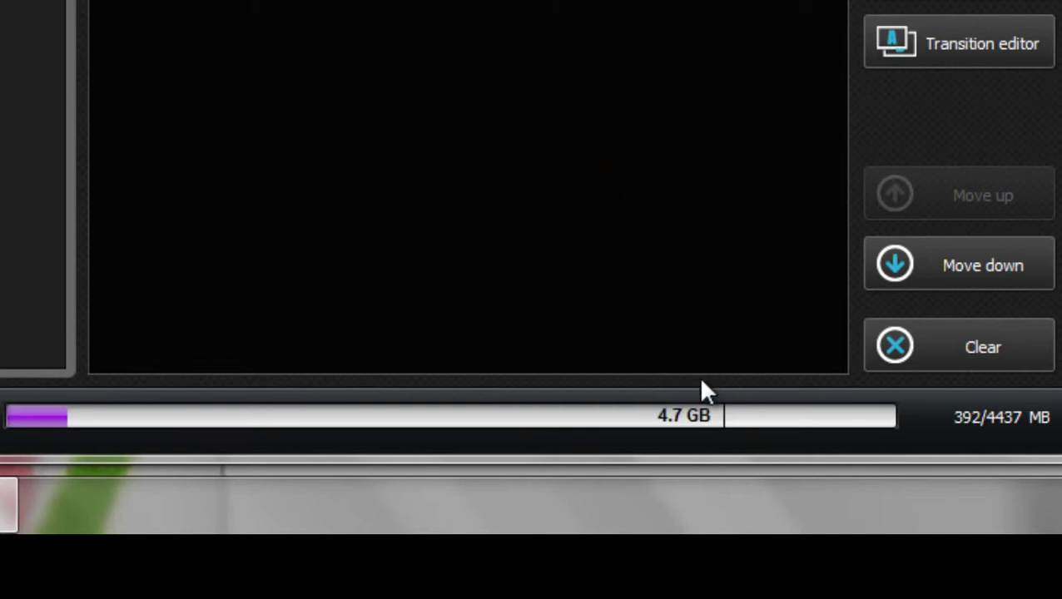
left_click(691, 414)
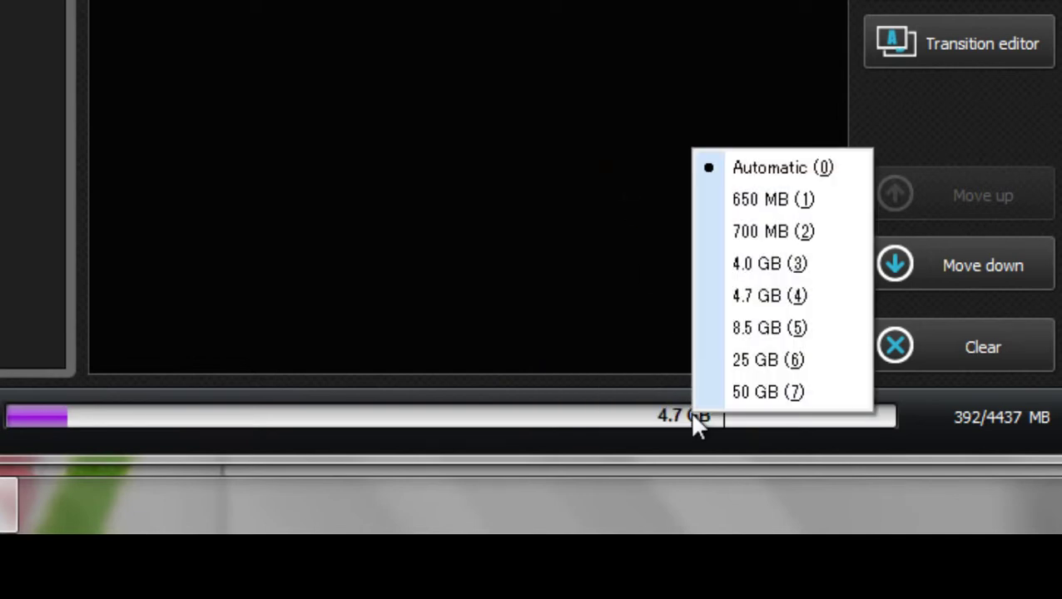
left_click(755, 288)
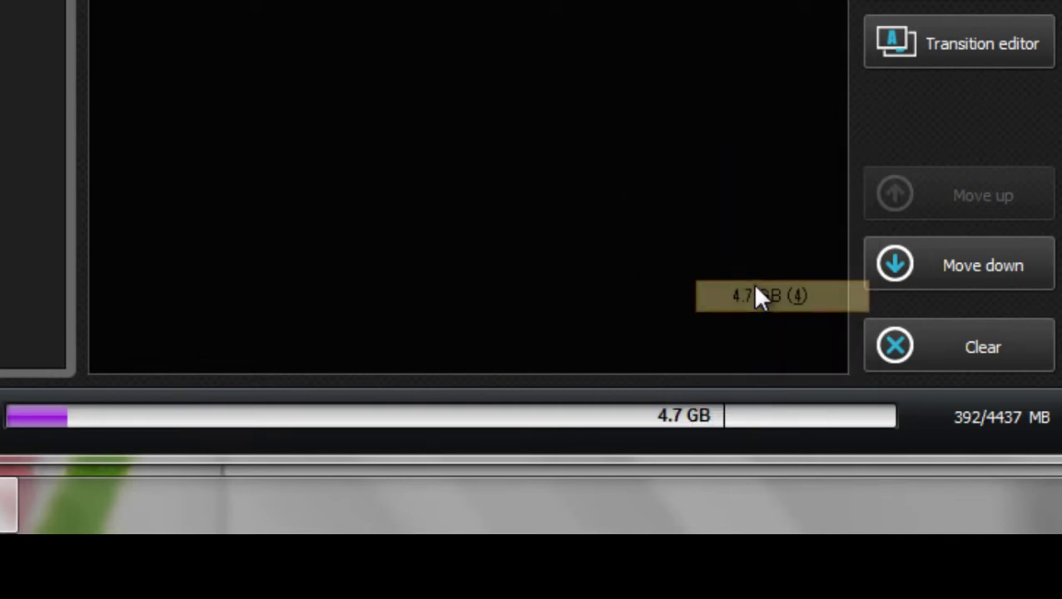
left_click(652, 418)
left_click(718, 304)
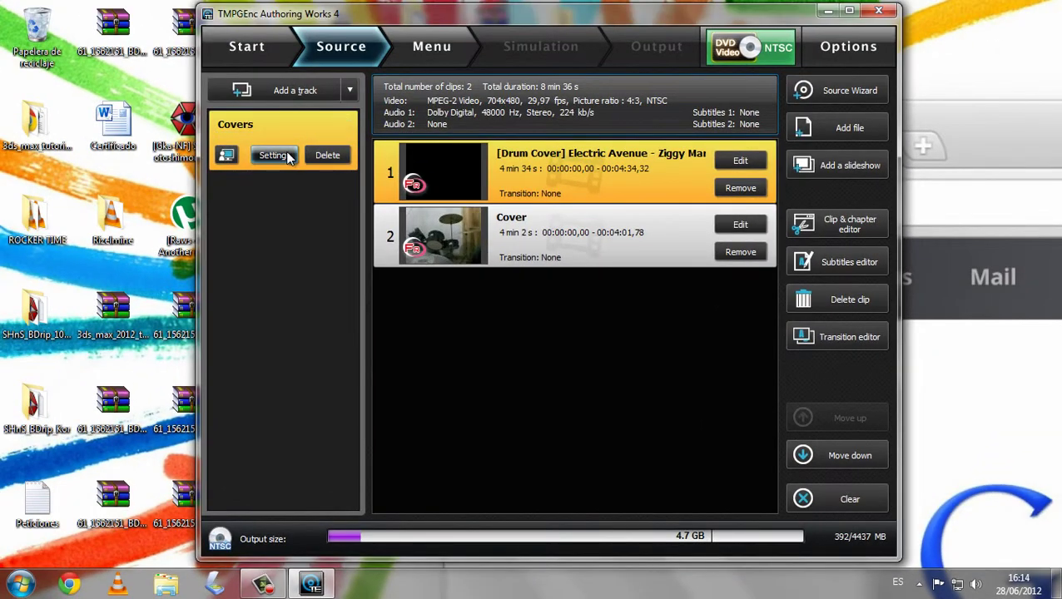
Step: Open the Covers track's video settings, switching the aspect ratio to 16:9 and back to 4:3
left_click(288, 155)
left_click(447, 76)
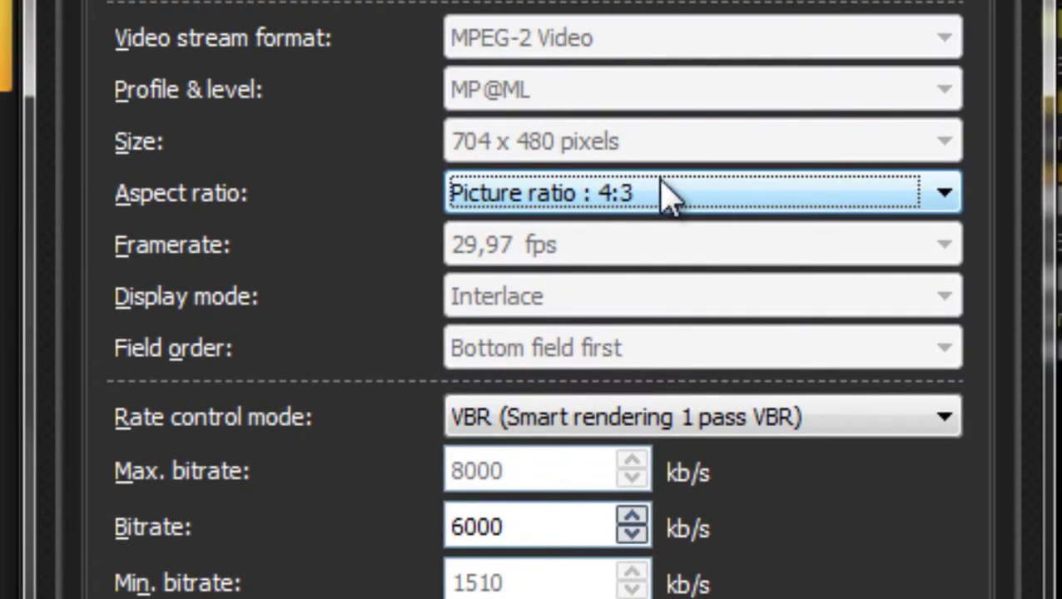
left_click(763, 206)
left_click(728, 263)
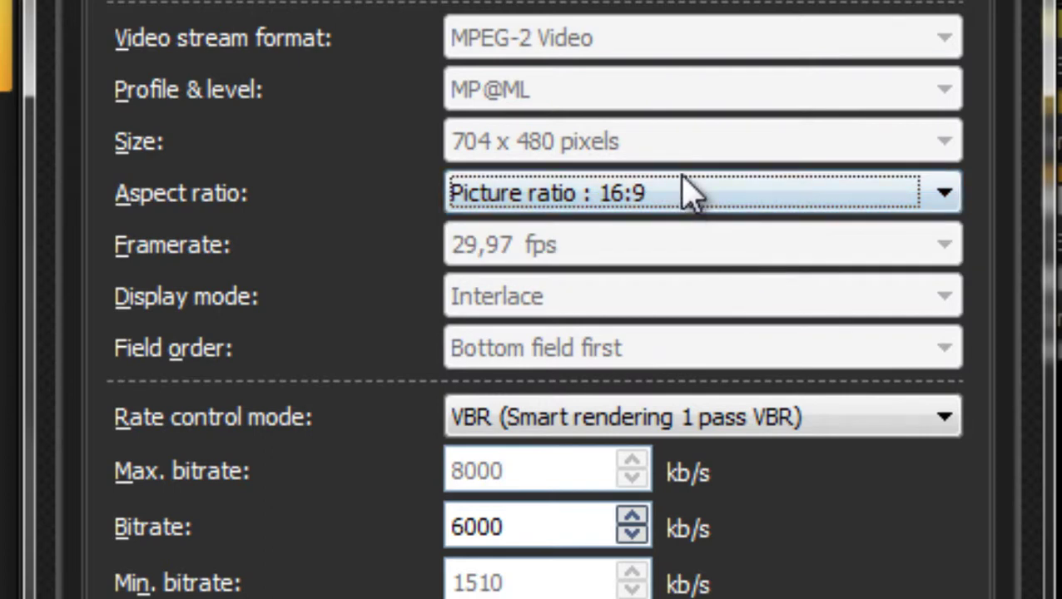
left_click(695, 207)
left_click(687, 228)
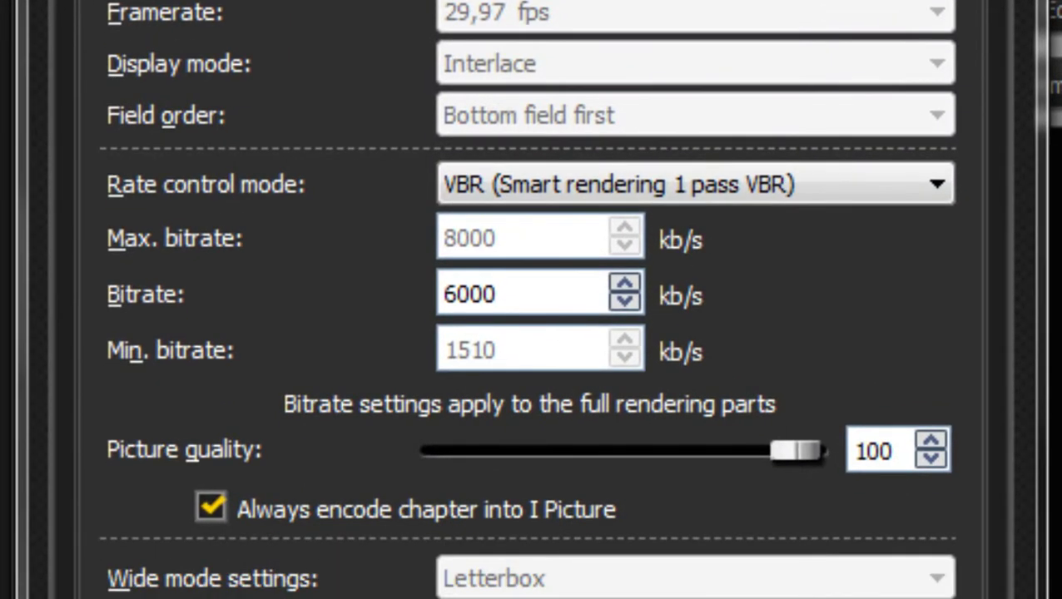
Step: Raise the video bitrate to 8000 kb/s, keeping VBR (Smart rendering 1 pass VBR) as the rate control mode
left_click(622, 285)
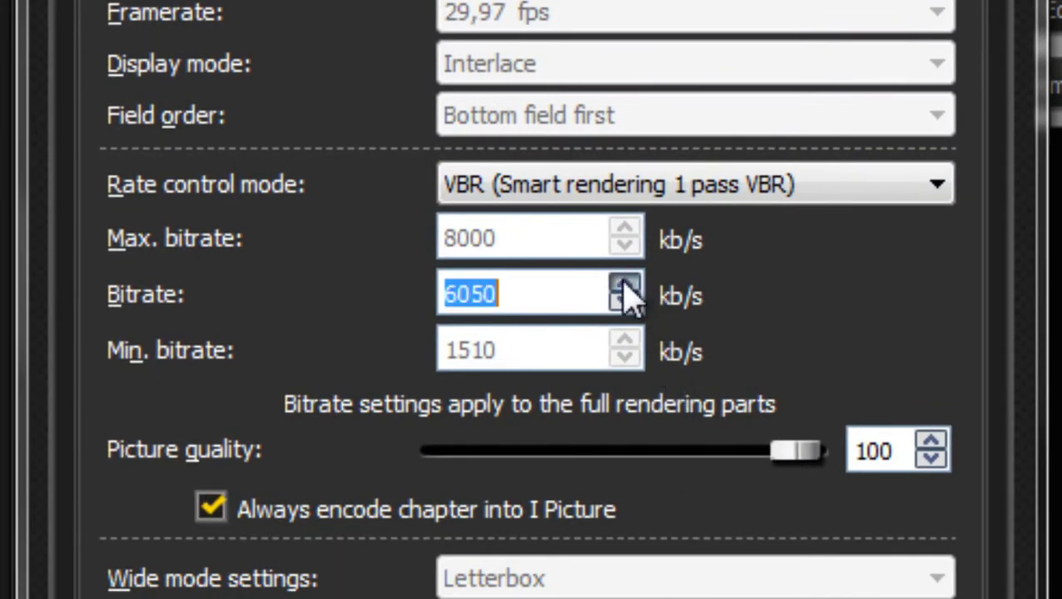
left_click(623, 285)
left_click(623, 286)
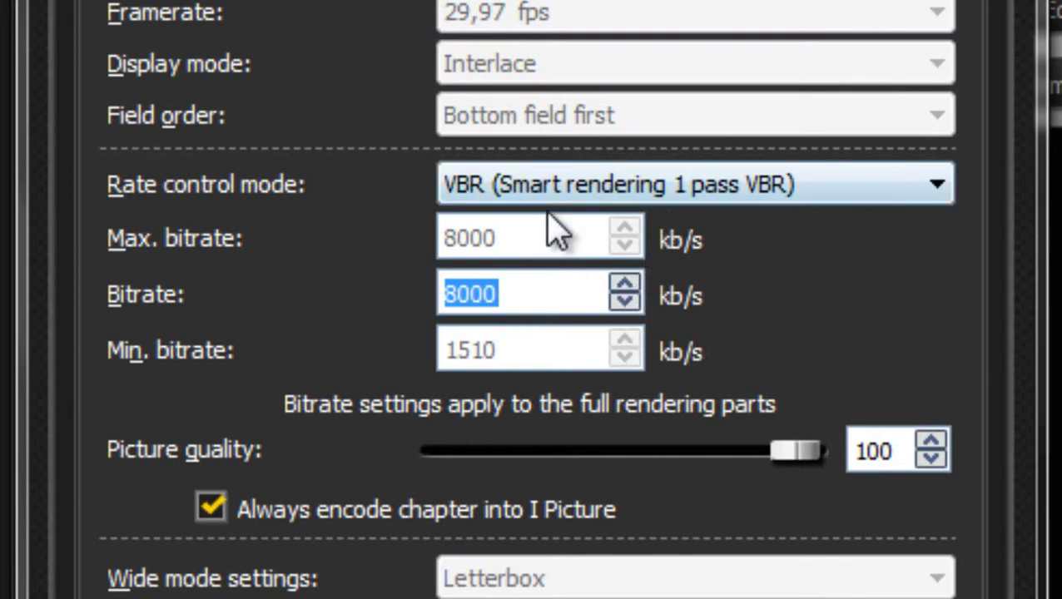
left_click(487, 197)
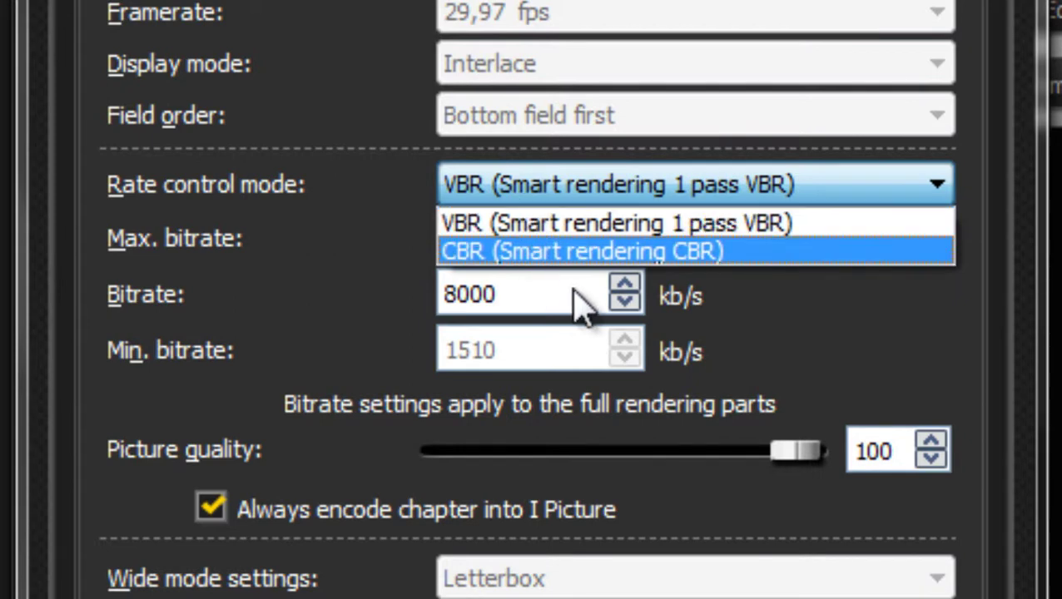
left_click(560, 223)
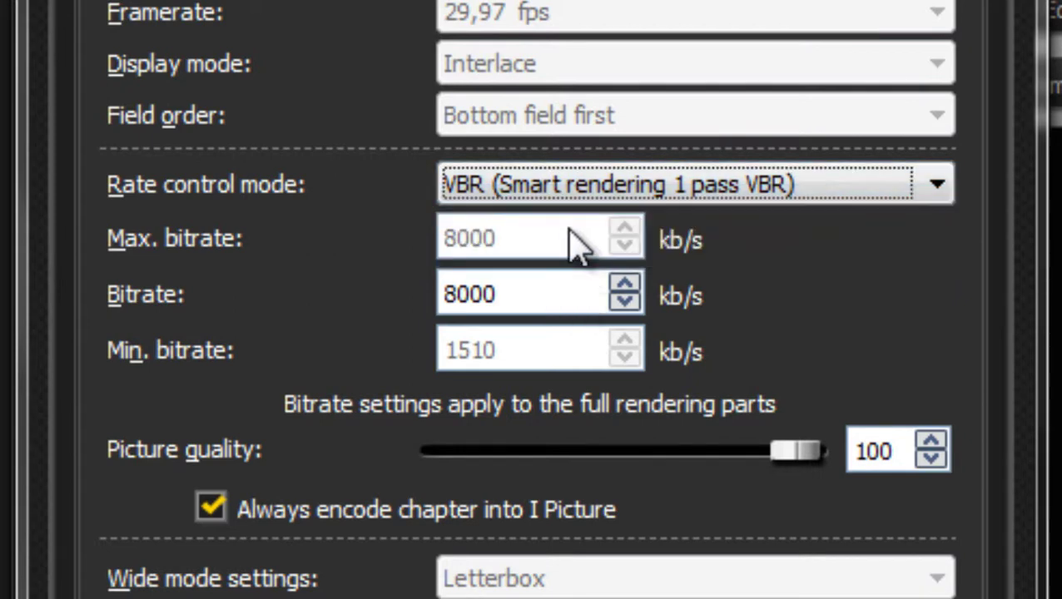
left_click(624, 287)
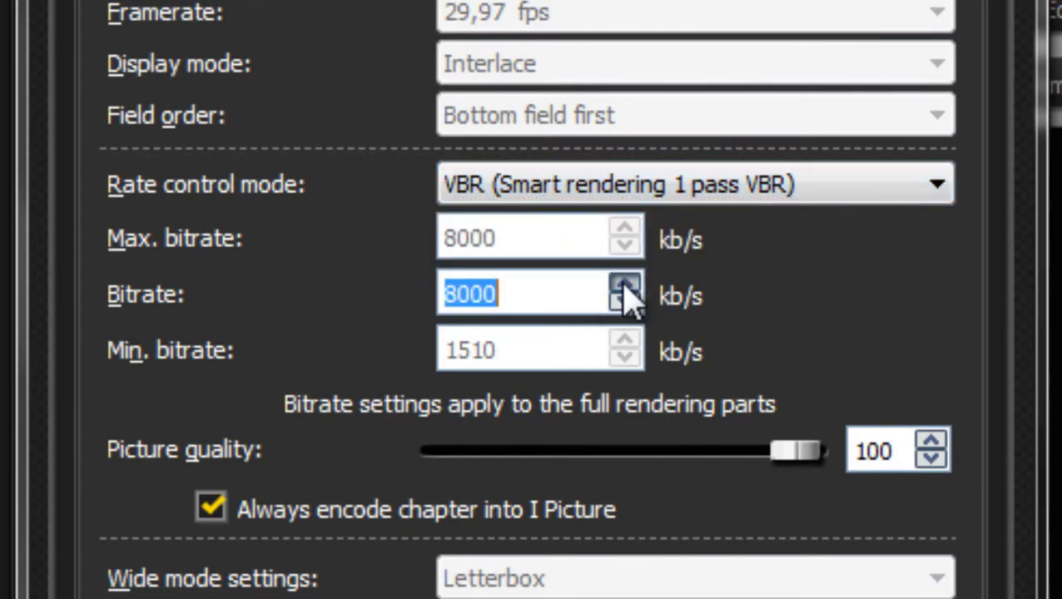
Step: Set the rate control mode to CBR (Smart rendering CBR)
left_click(633, 183)
left_click(631, 250)
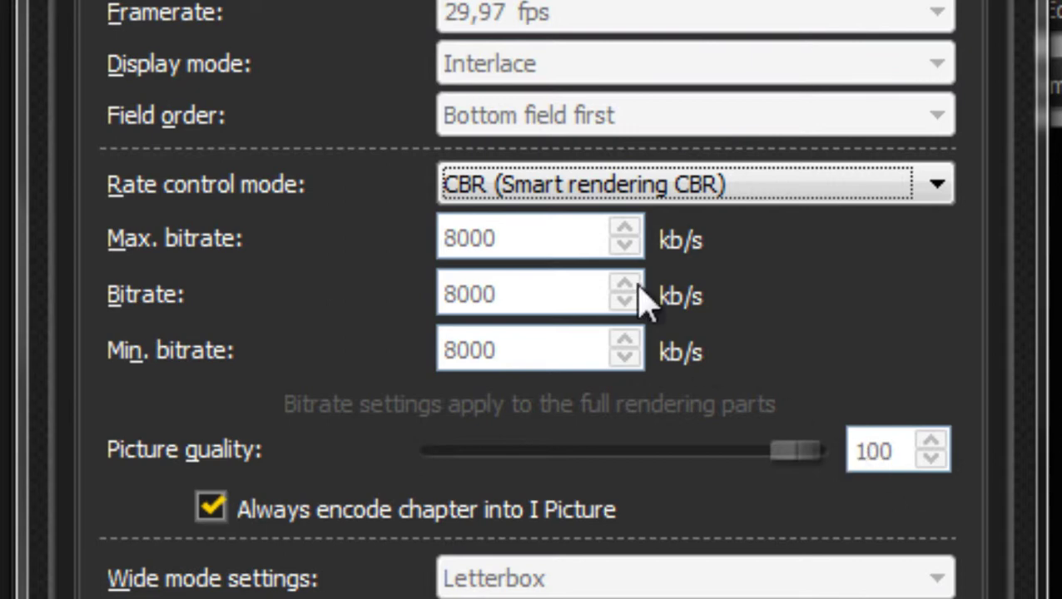
left_click(683, 185)
left_click(675, 252)
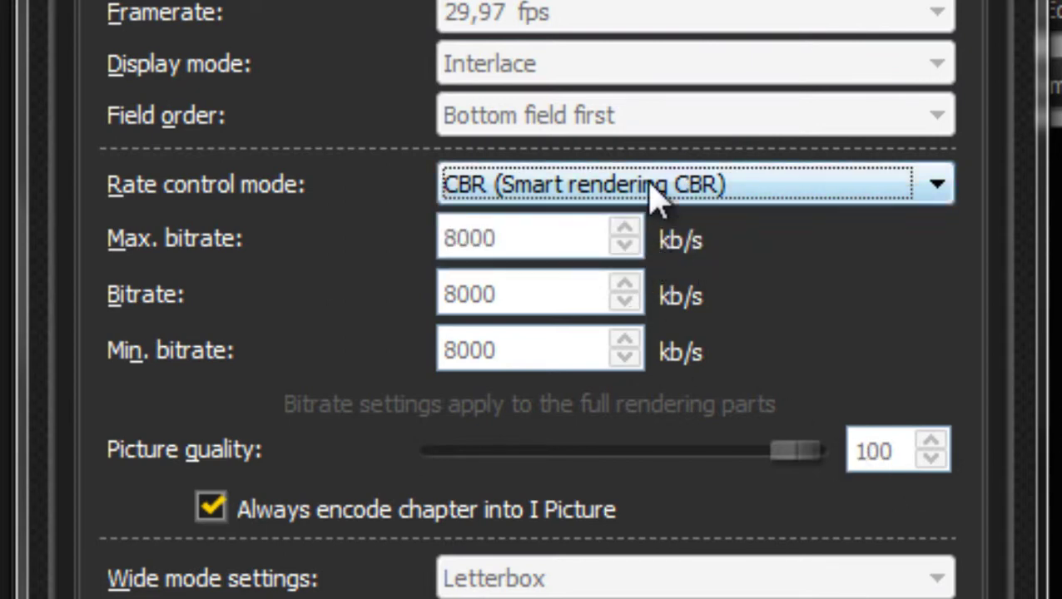
left_click(654, 189)
left_click(651, 252)
left_click(696, 200)
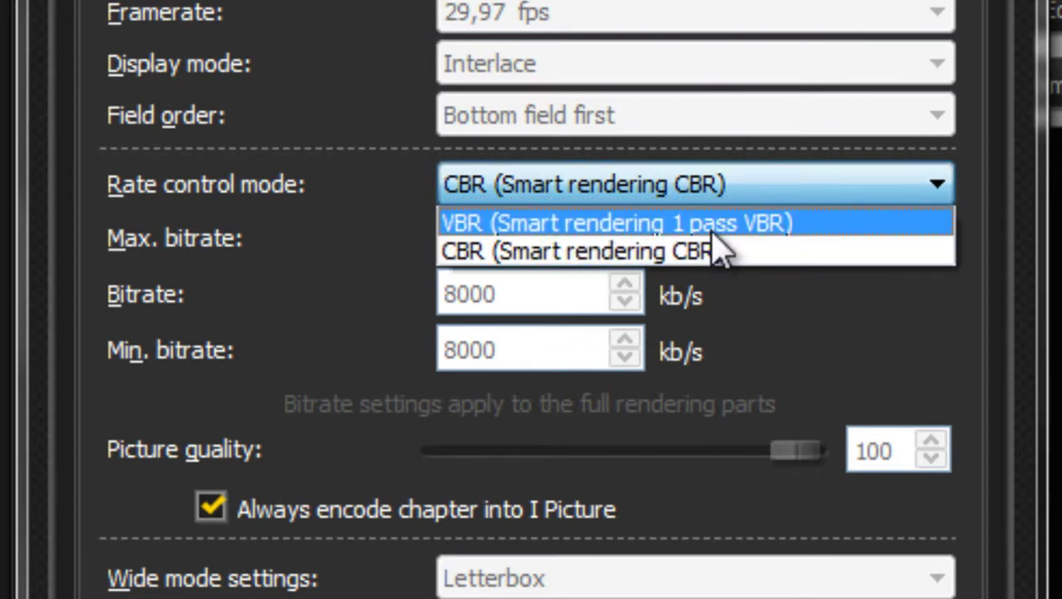
left_click(723, 254)
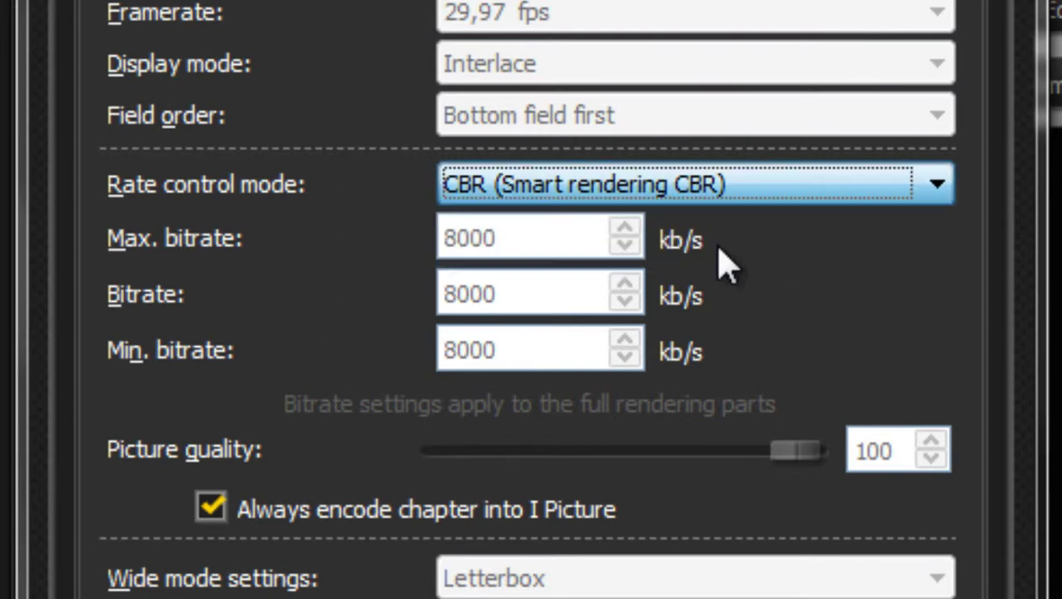
Step: Switch the rate control mode to VBR (Smart rendering 1 pass VBR) and return it to CBR
left_click(733, 197)
left_click(735, 224)
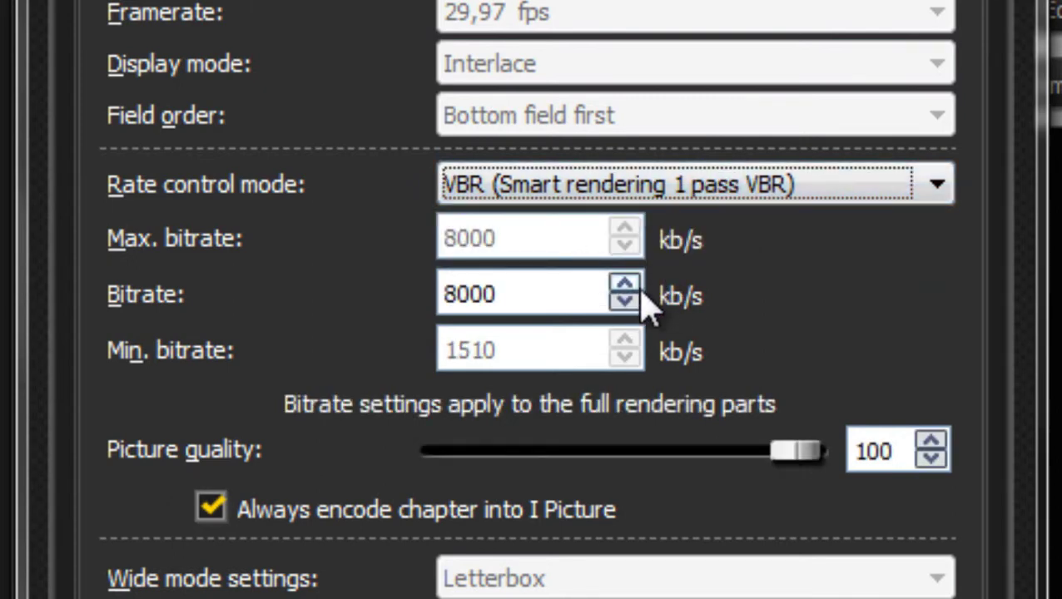
left_click(640, 286)
left_click(692, 201)
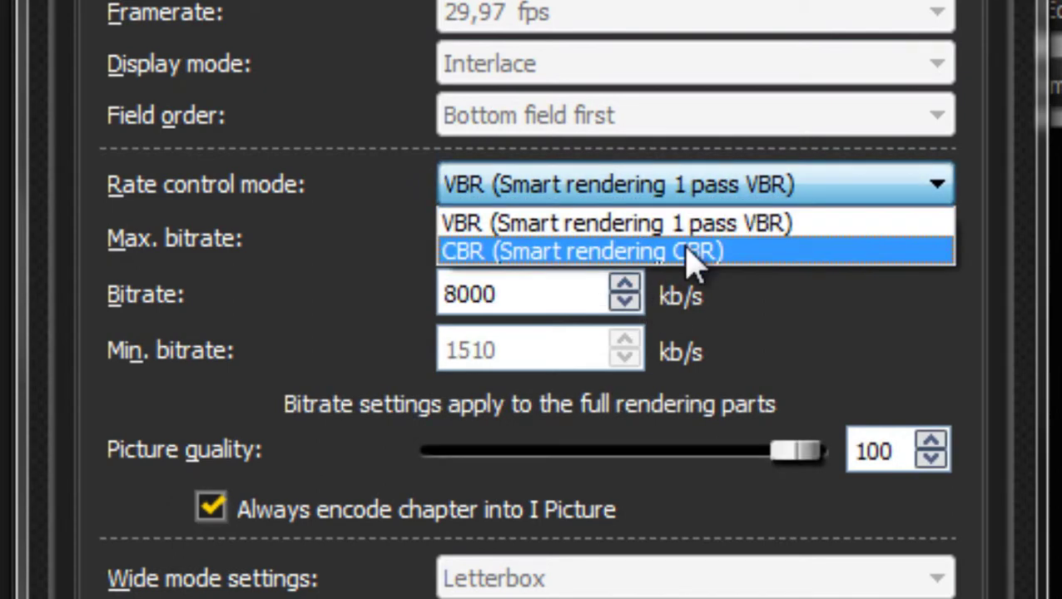
left_click(689, 252)
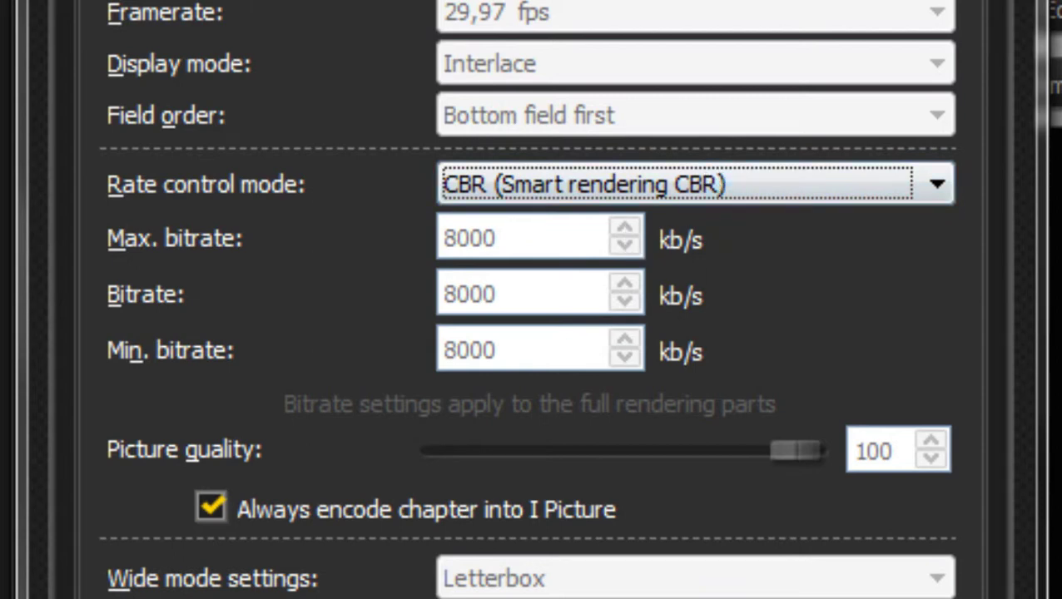
Step: Keep CBR (Smart rendering CBR) as the rate control mode, and review and accept the MPEG video encoder's advanced settings
left_click(714, 188)
left_click(680, 254)
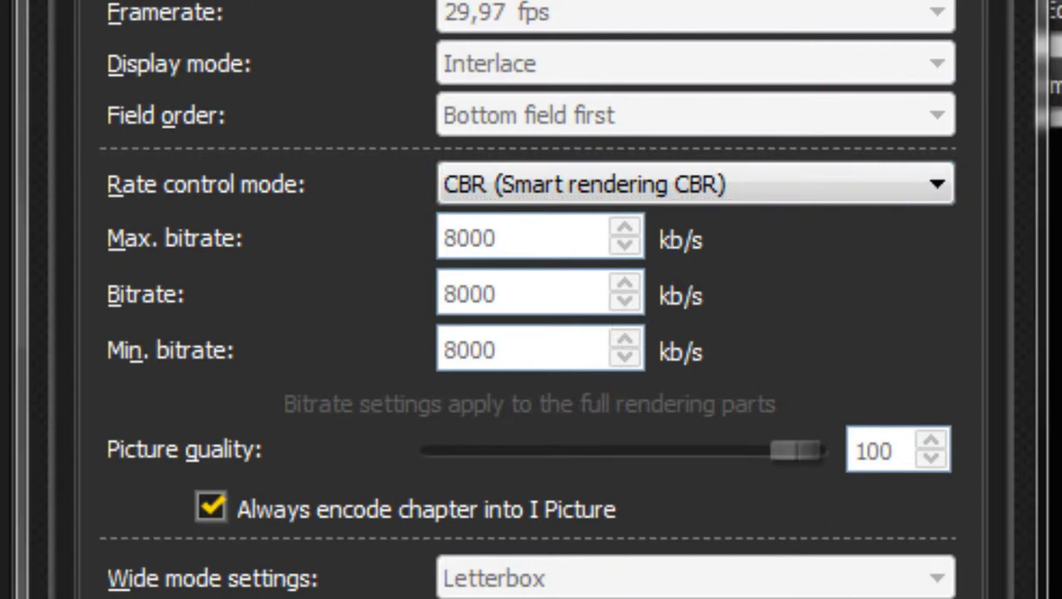
left_click(530, 526)
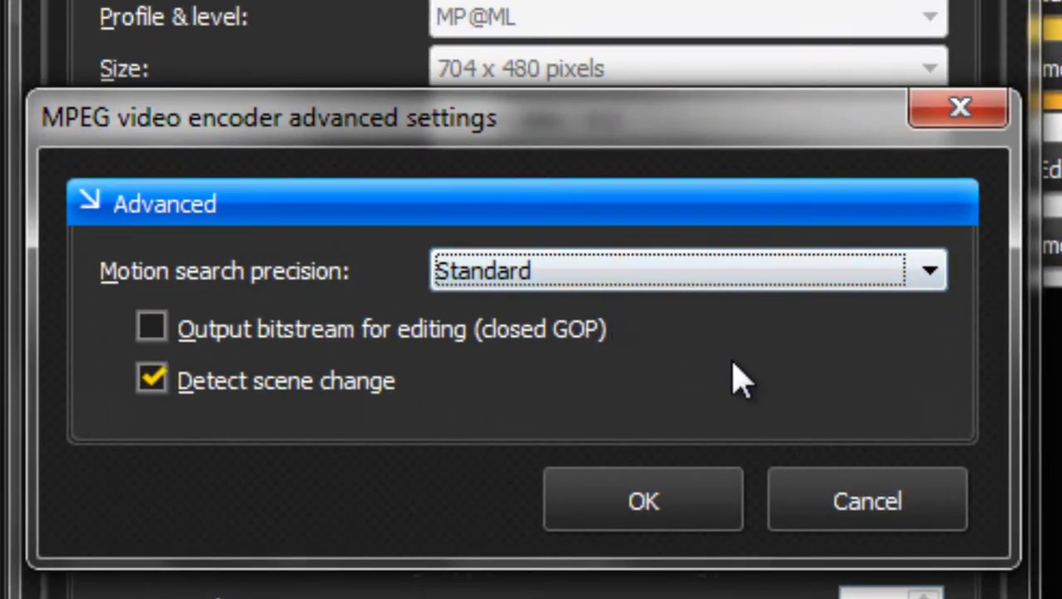
left_click(702, 507)
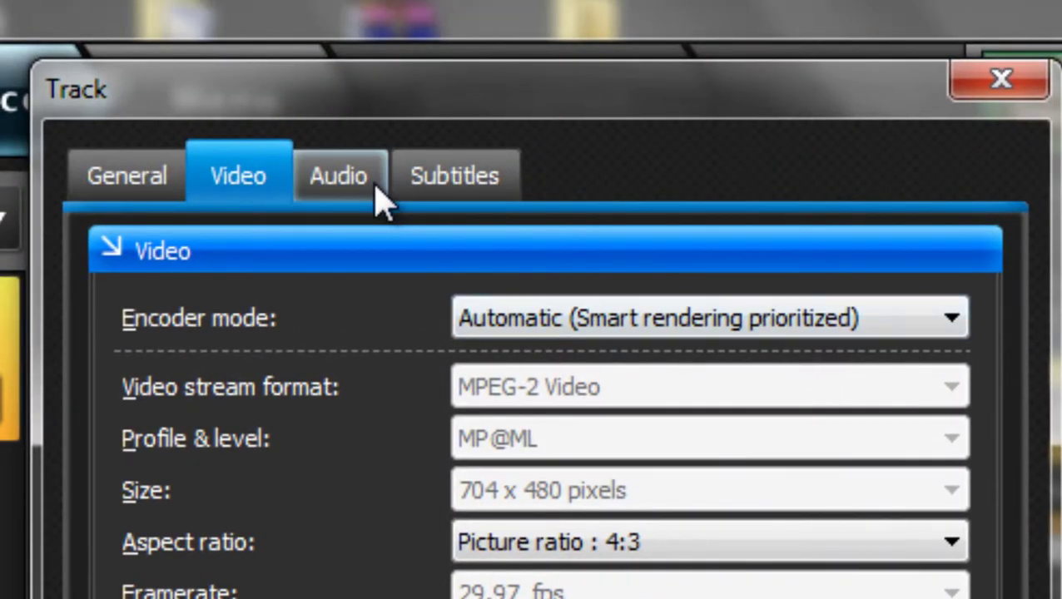
Step: Open the track's audio settings and check the available audio stream number options
left_click(379, 198)
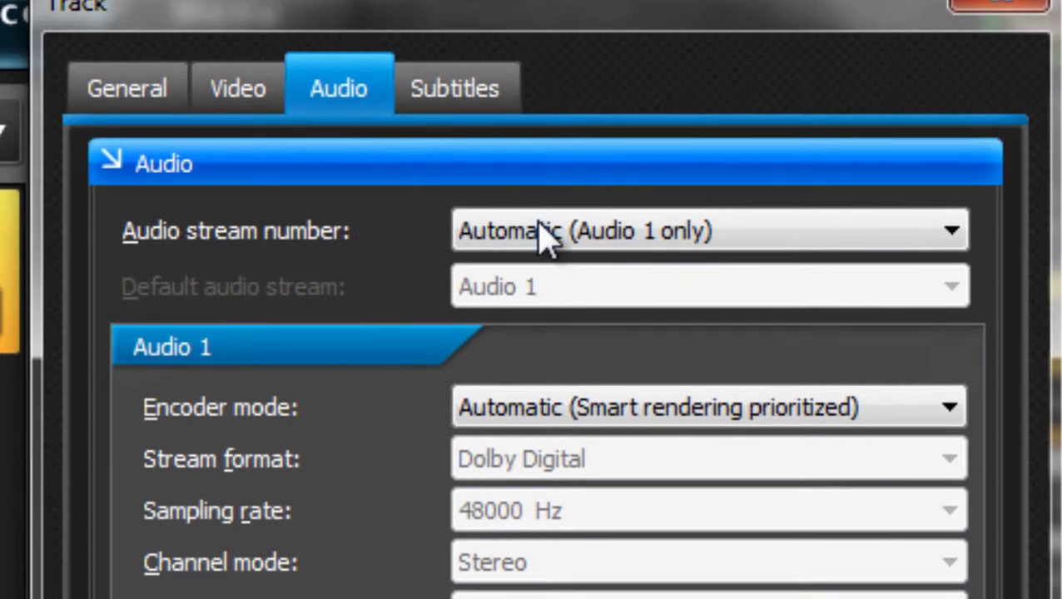
left_click(541, 233)
left_click(541, 235)
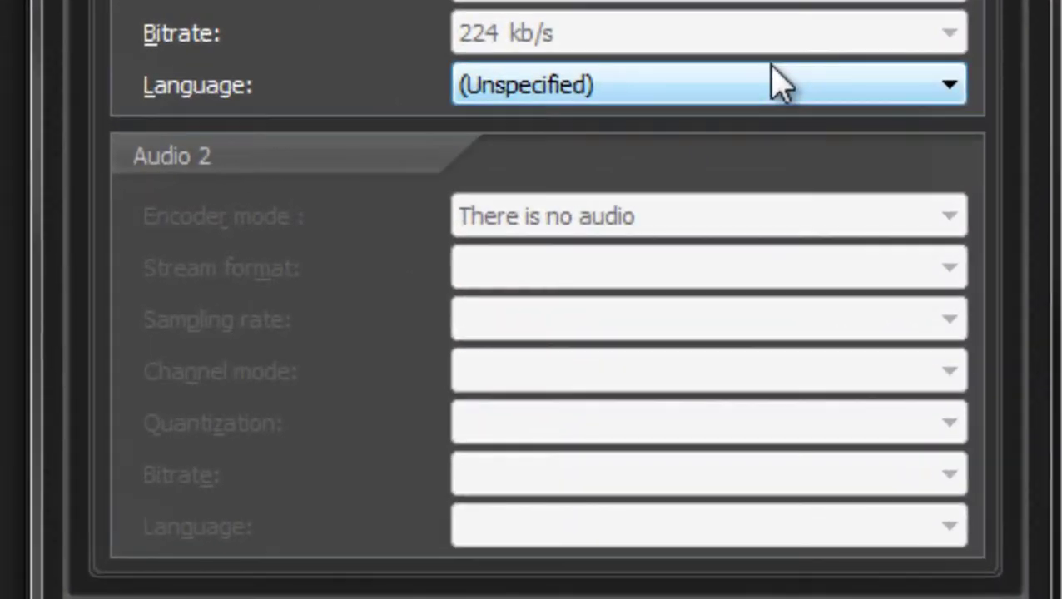
Step: Set the Audio 1 language to English (en)
left_click(778, 90)
left_click(776, 88)
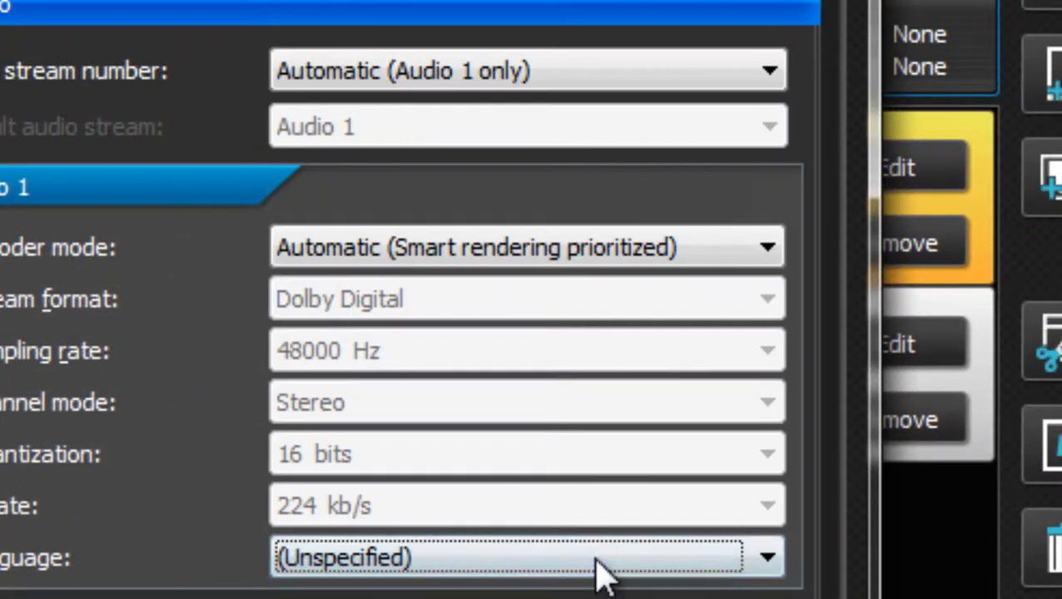
left_click(493, 563)
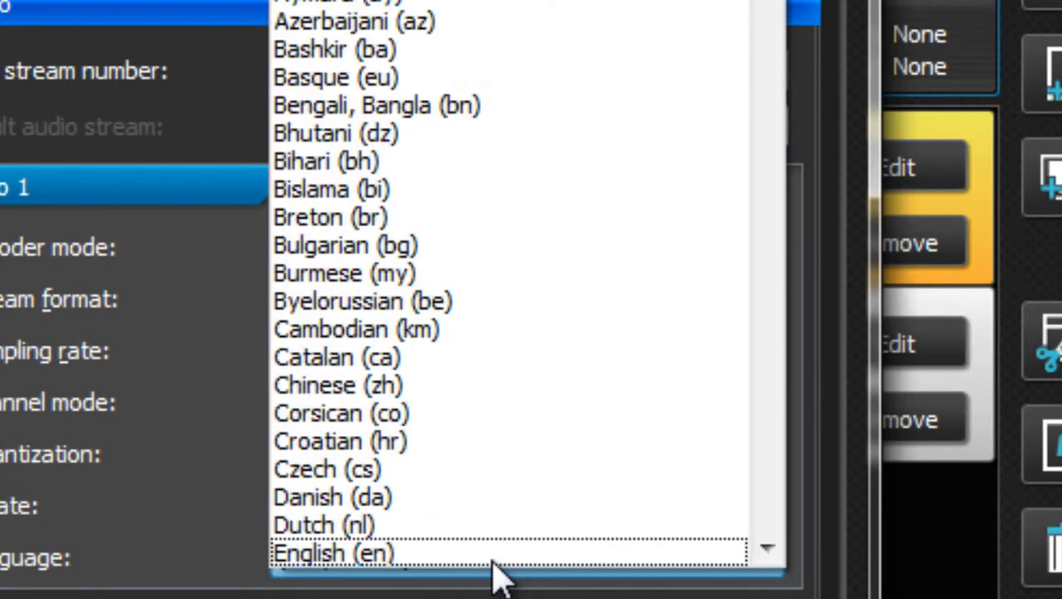
left_click(496, 574)
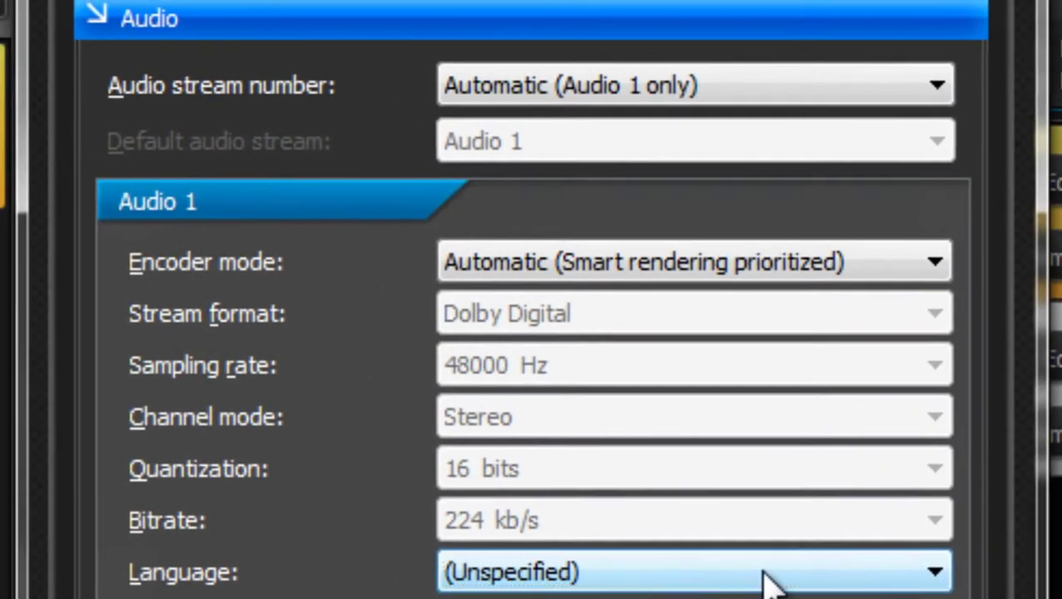
left_click(601, 567)
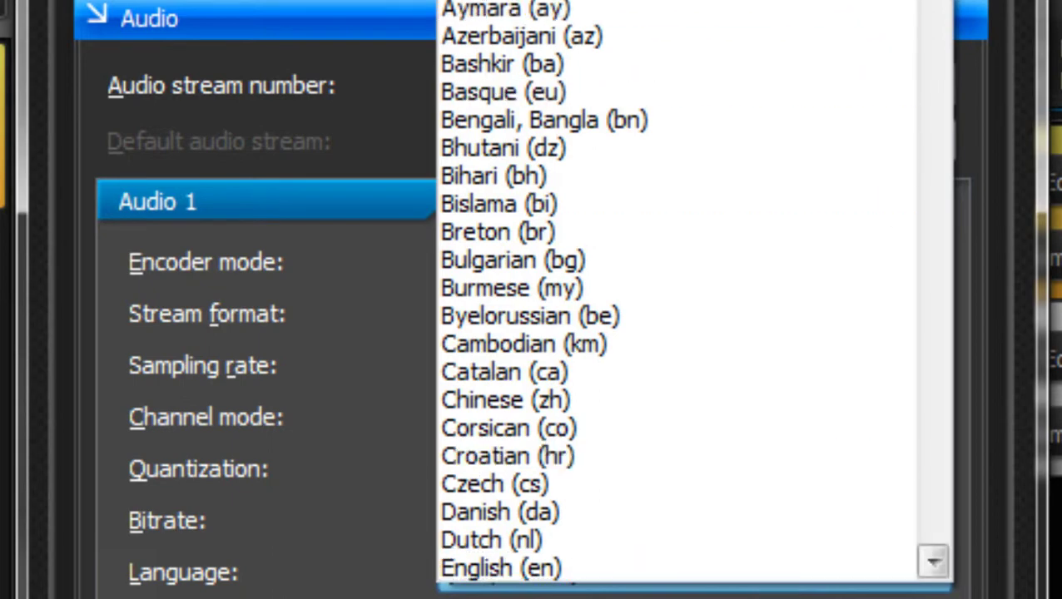
scroll(934, 564, "down", 6)
scroll(915, 208, "down", 15)
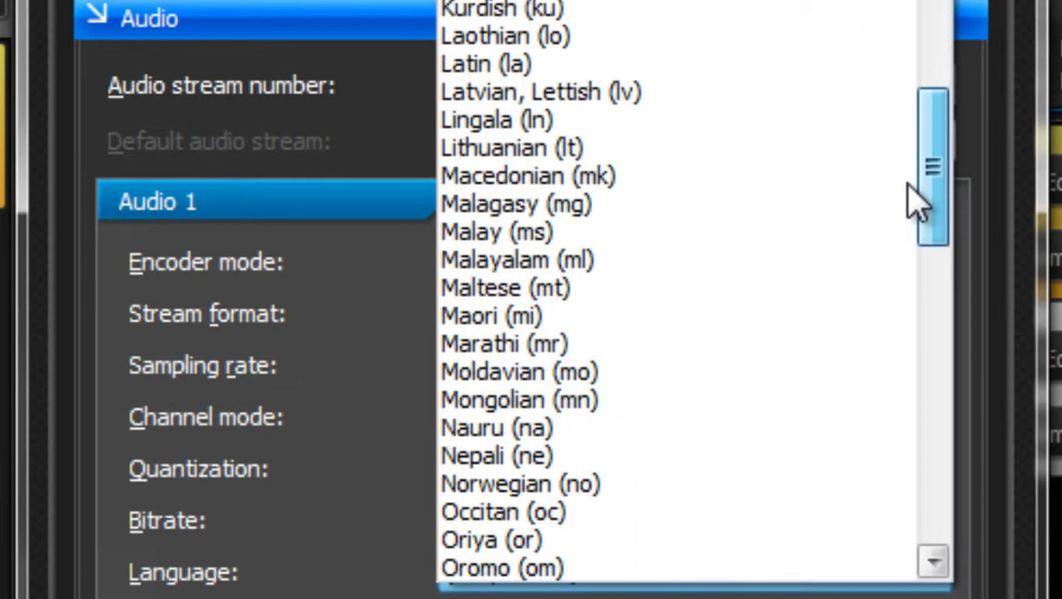
left_click_drag(920, 225, 933, 10)
left_click(691, 104)
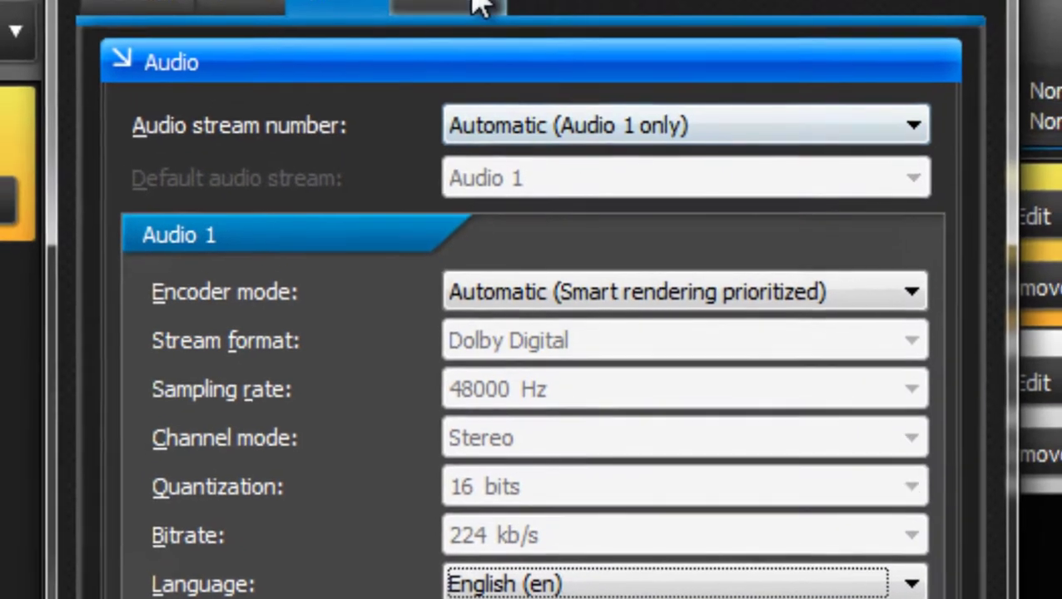
Step: Open the track's subtitles settings and check the available subtitles stream number options
left_click(475, 0)
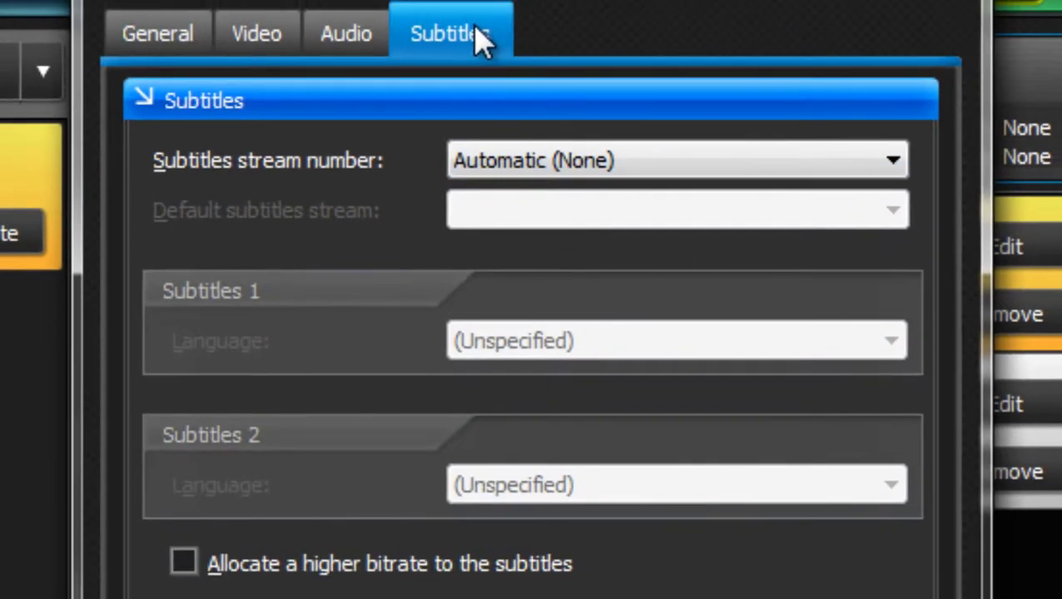
left_click(581, 171)
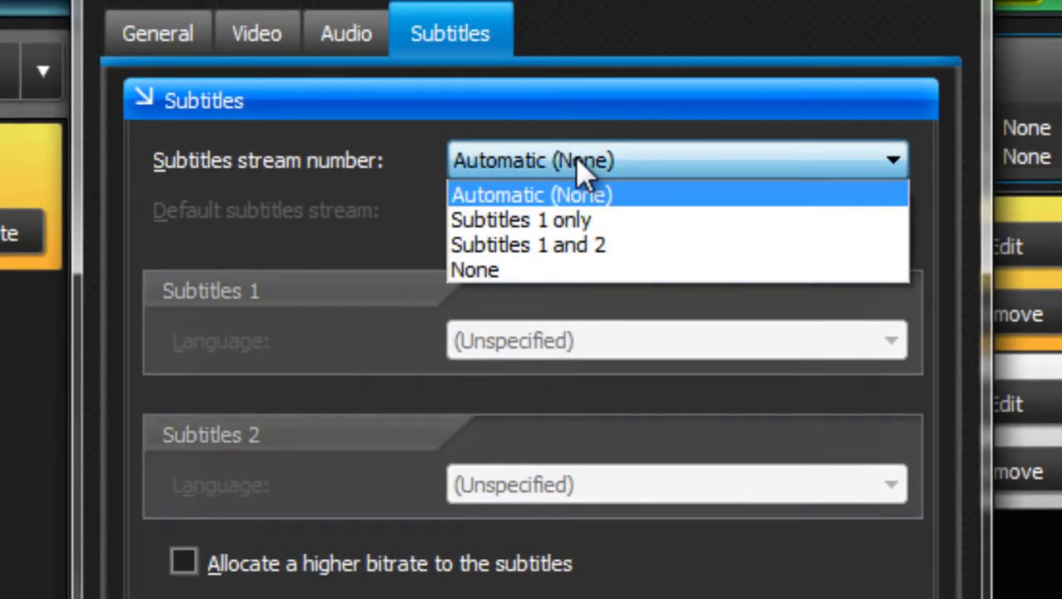
left_click(576, 159)
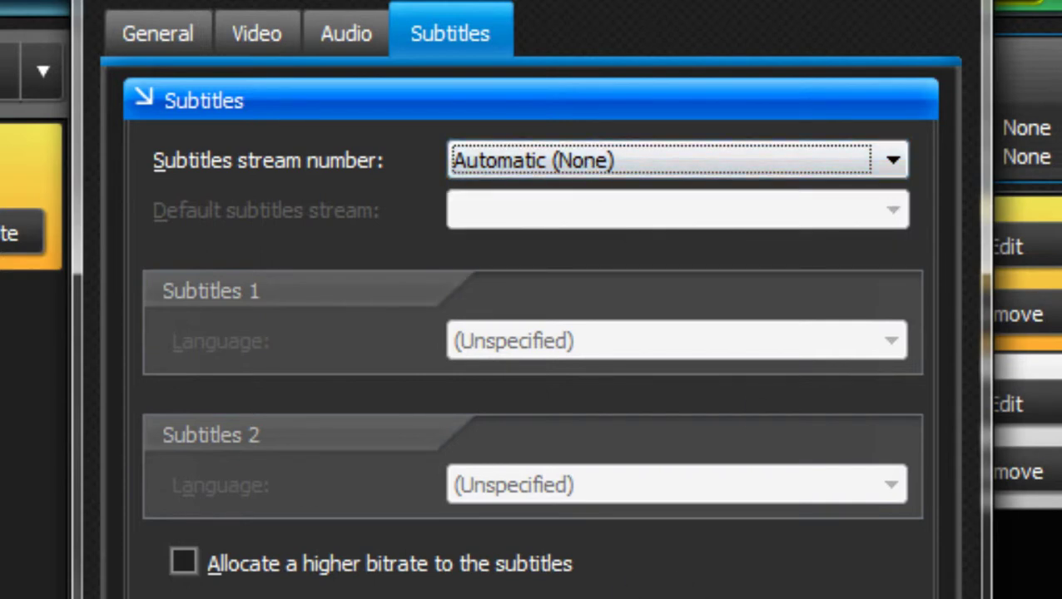
Step: Set the subtitles stream number to Subtitles 1 only, keeping Automatic (Subtitles1) as the default subtitles stream
left_click(718, 167)
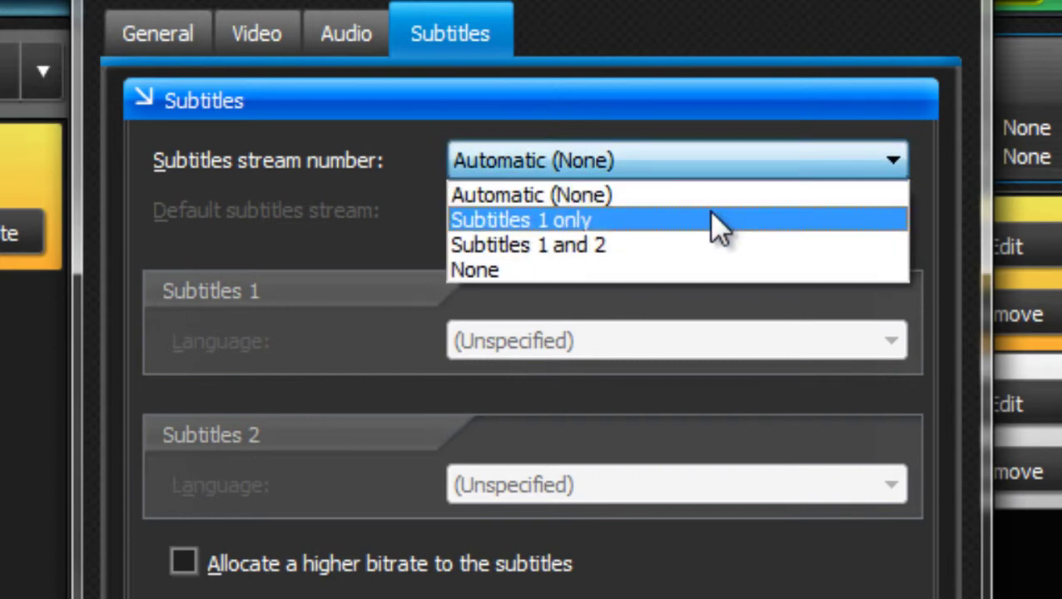
left_click(718, 220)
left_click(721, 218)
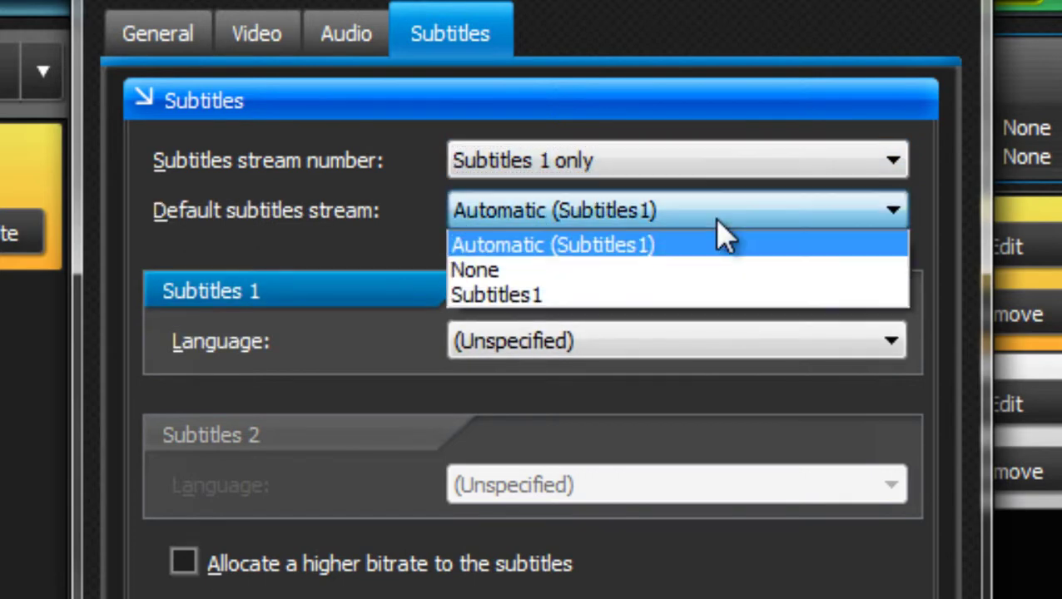
left_click(725, 243)
left_click(707, 168)
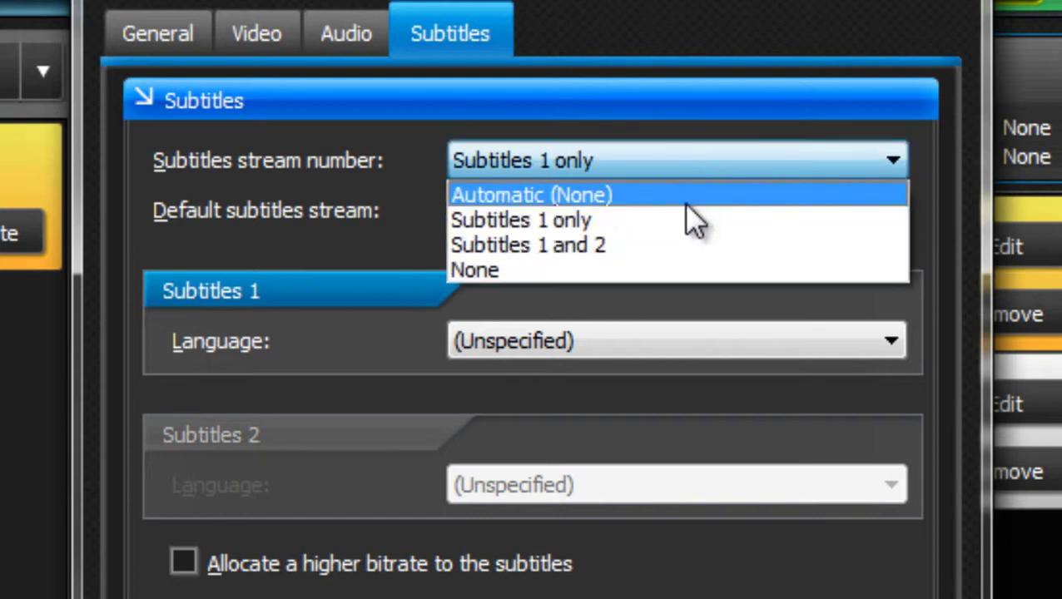
left_click(664, 218)
Step: Switch the subtitles stream number to Subtitles 1 and 2, to None, and back to Automatic (None)
left_click(666, 171)
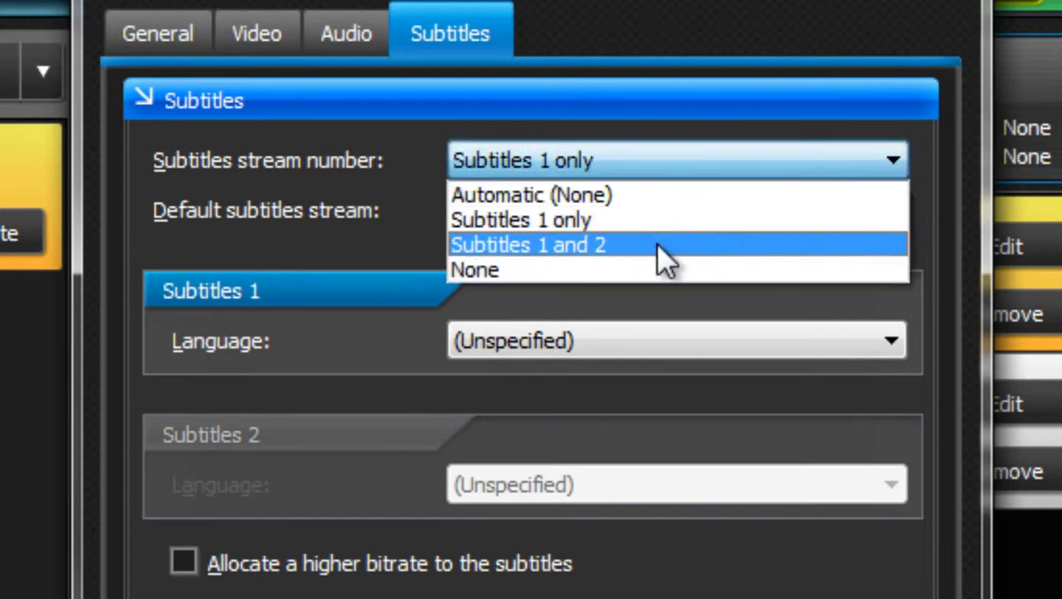
left_click(655, 245)
left_click(662, 171)
left_click(635, 270)
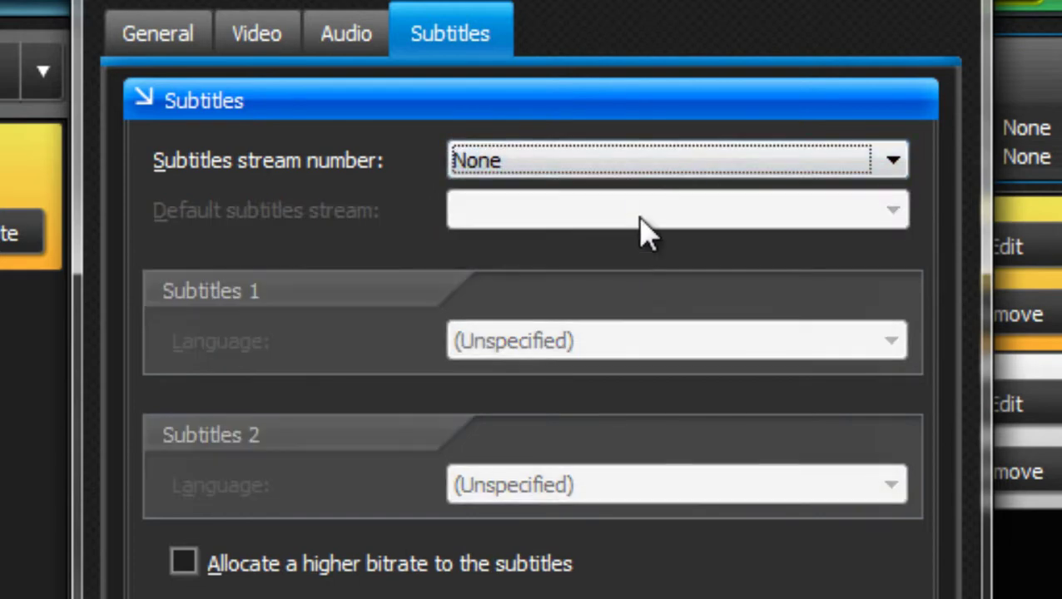
left_click(639, 163)
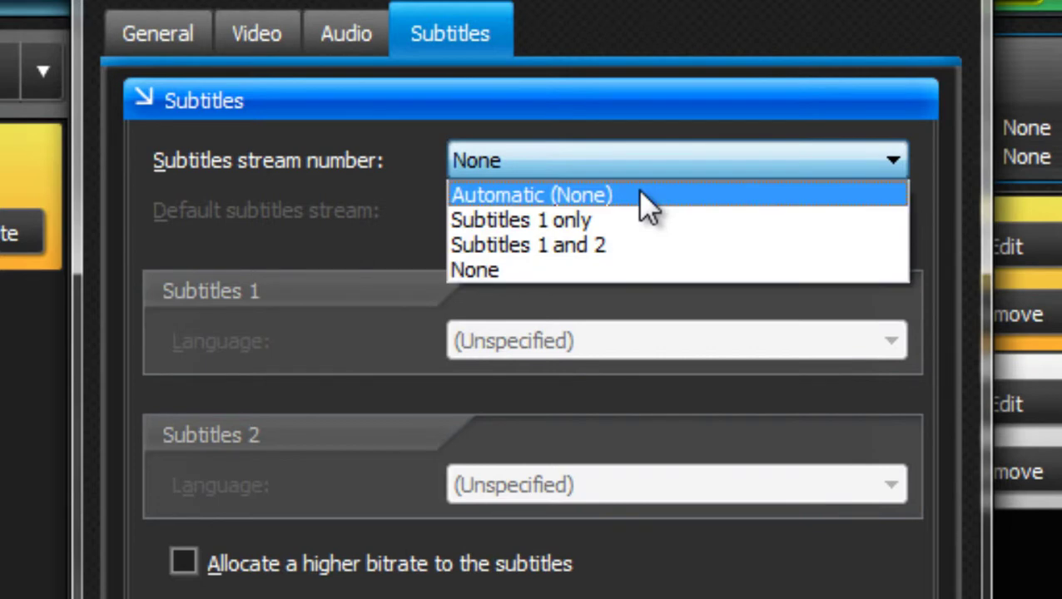
left_click(638, 192)
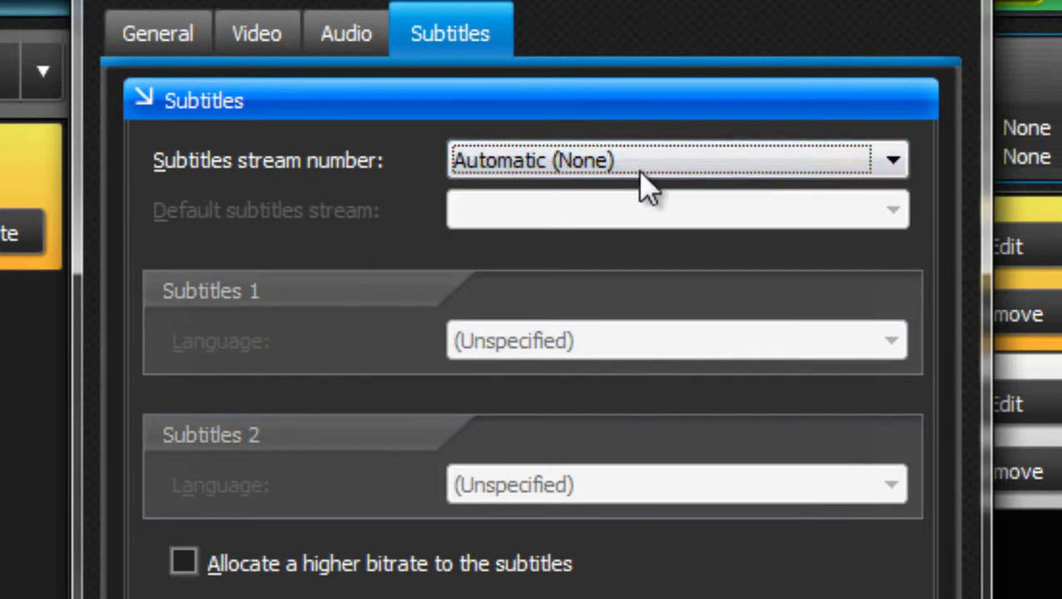
Step: Set the subtitles stream number to Subtitles 1 and 2, and check the language options of both streams, leaving them unspecified
left_click(639, 163)
left_click(636, 245)
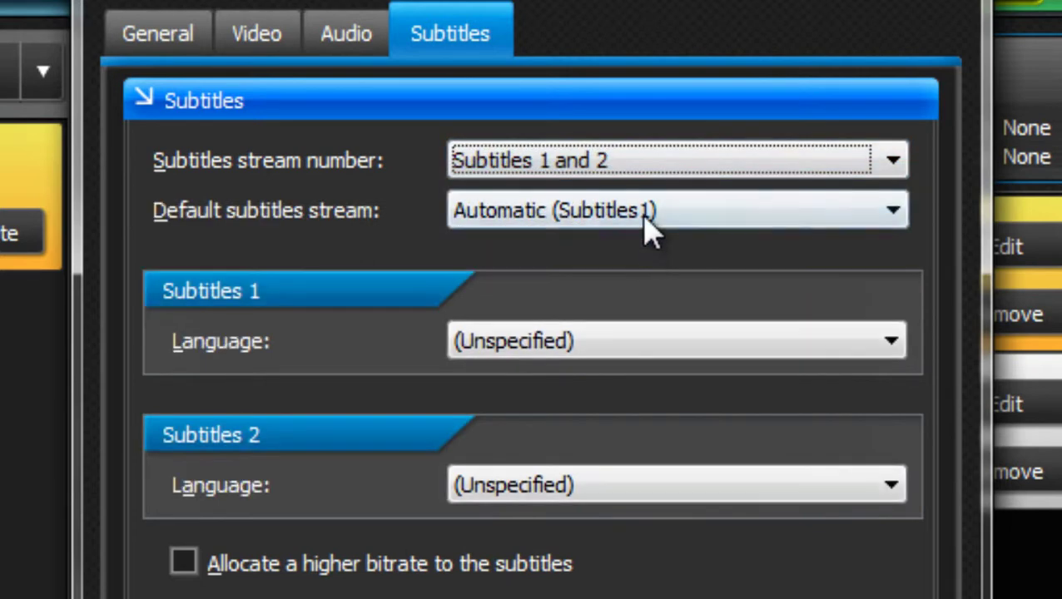
left_click(630, 337)
left_click(632, 340)
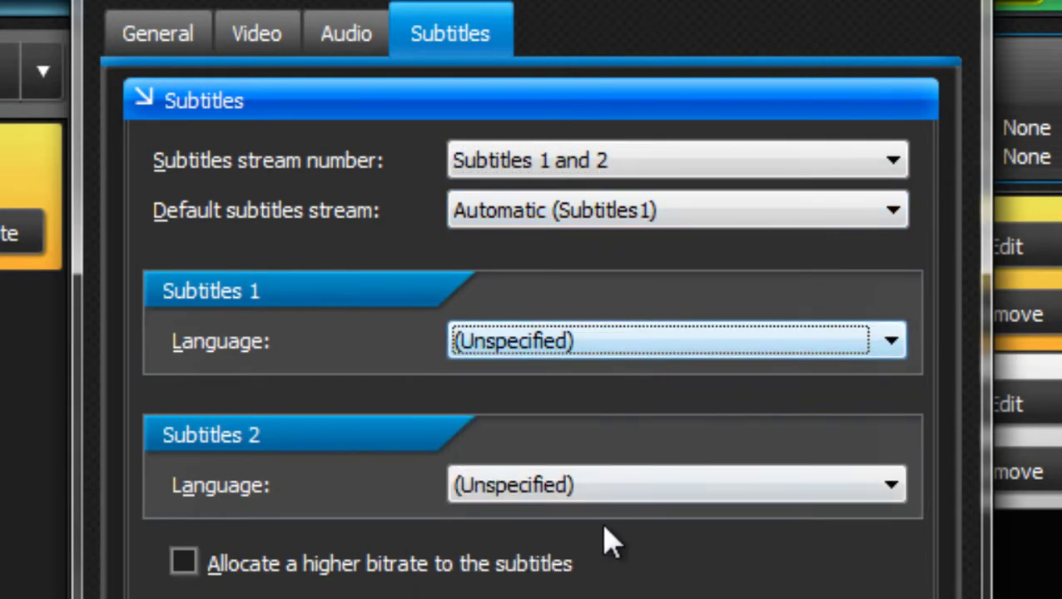
left_click(605, 488)
left_click(668, 519)
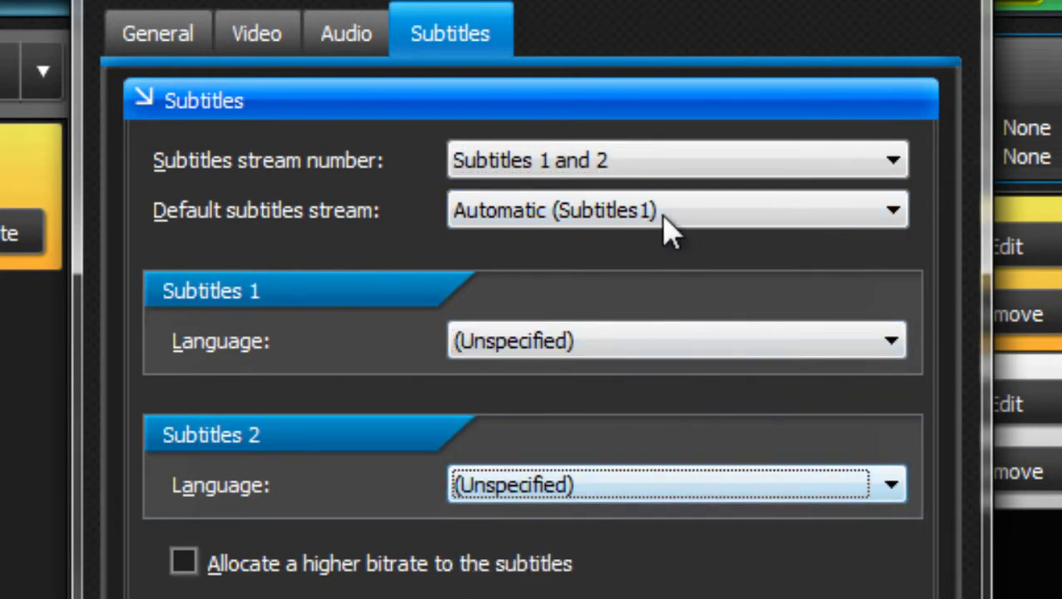
Step: Return the subtitles stream number to Automatic (None) and accept the track settings
left_click(647, 163)
left_click(648, 197)
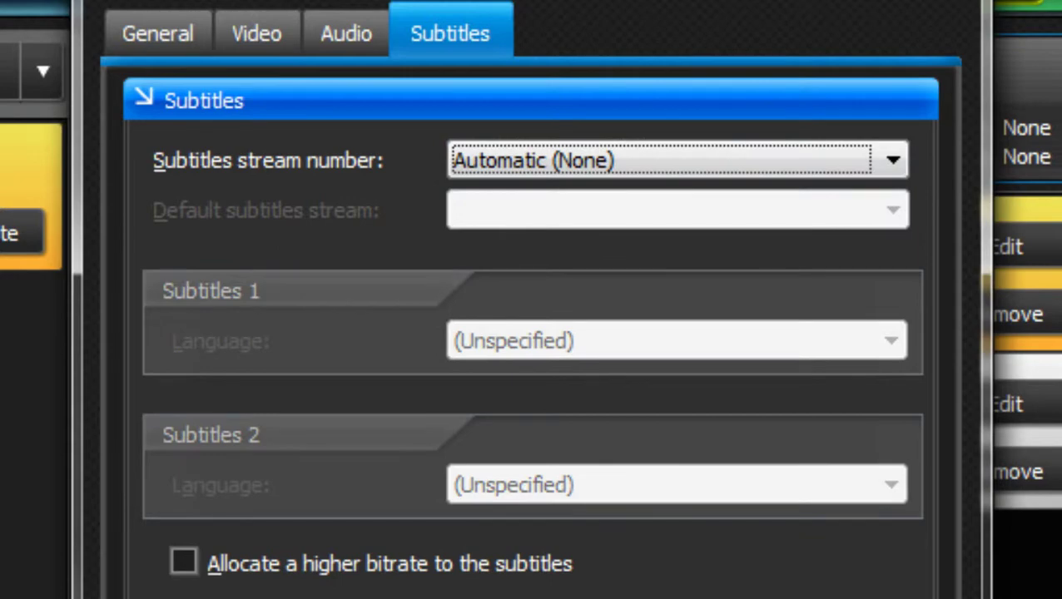
key("Return")
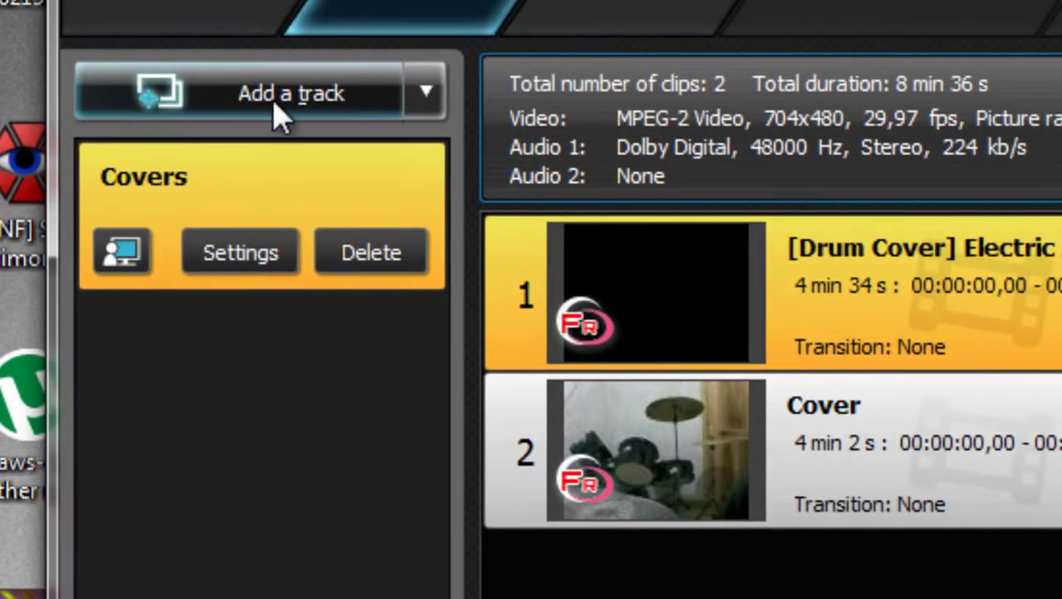
Step: Add a second track to the project and delete it again, keeping only the Covers track
left_click(279, 117)
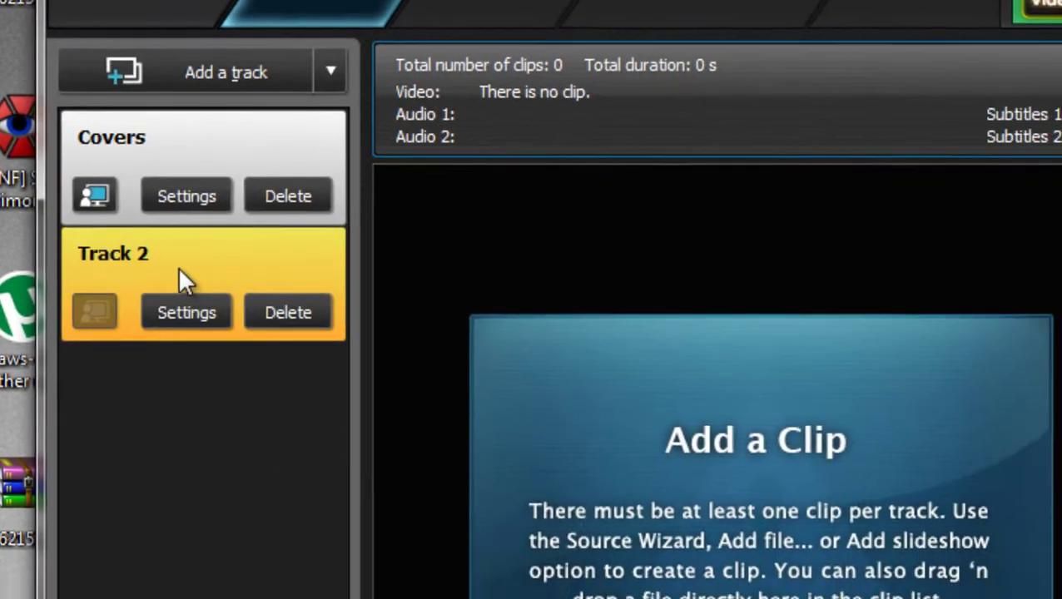
left_click(234, 337)
key("Return")
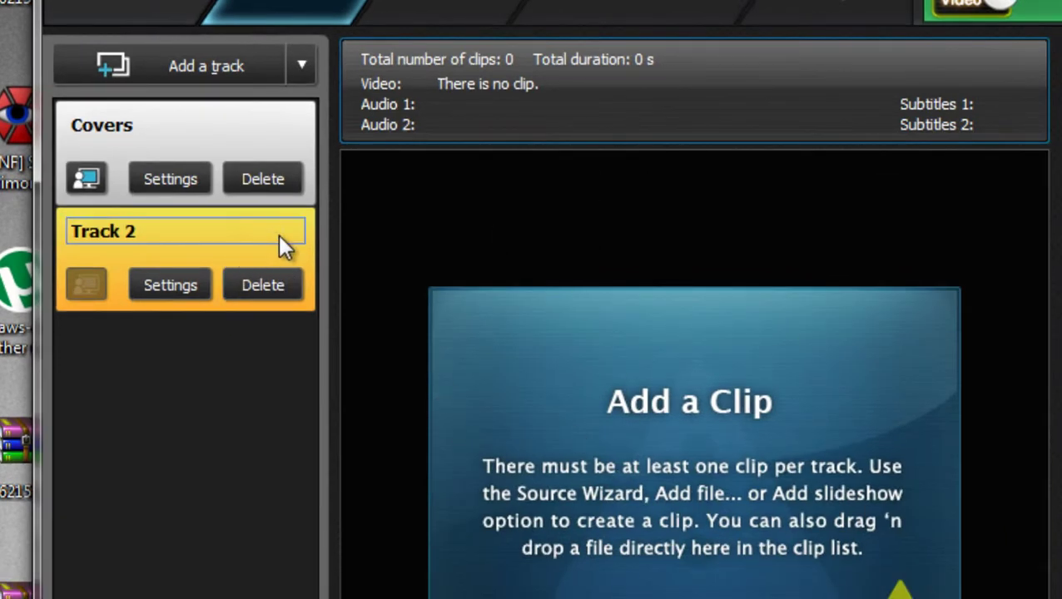
left_click(296, 280)
left_click(594, 468)
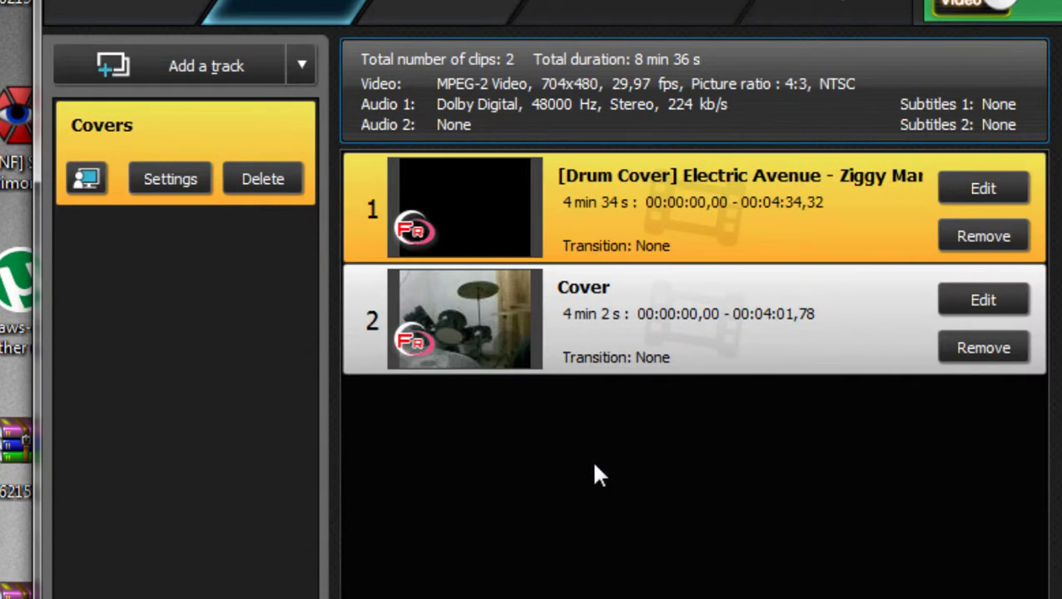
Step: Start the menu creation with a 4:3 aspect ratio menu in standard definition, based on a template
left_click(449, 6)
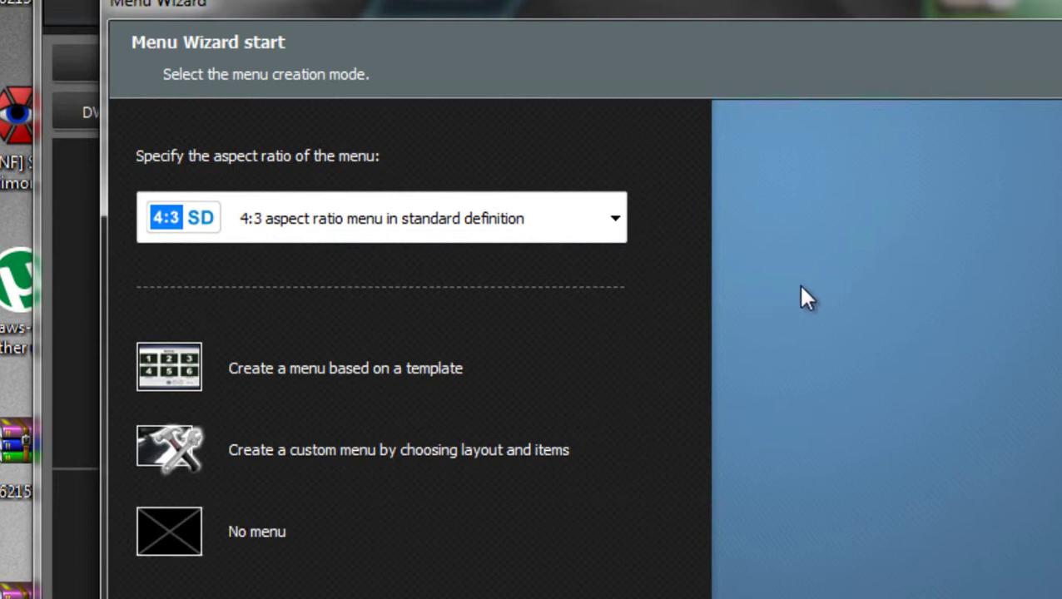
left_click(442, 223)
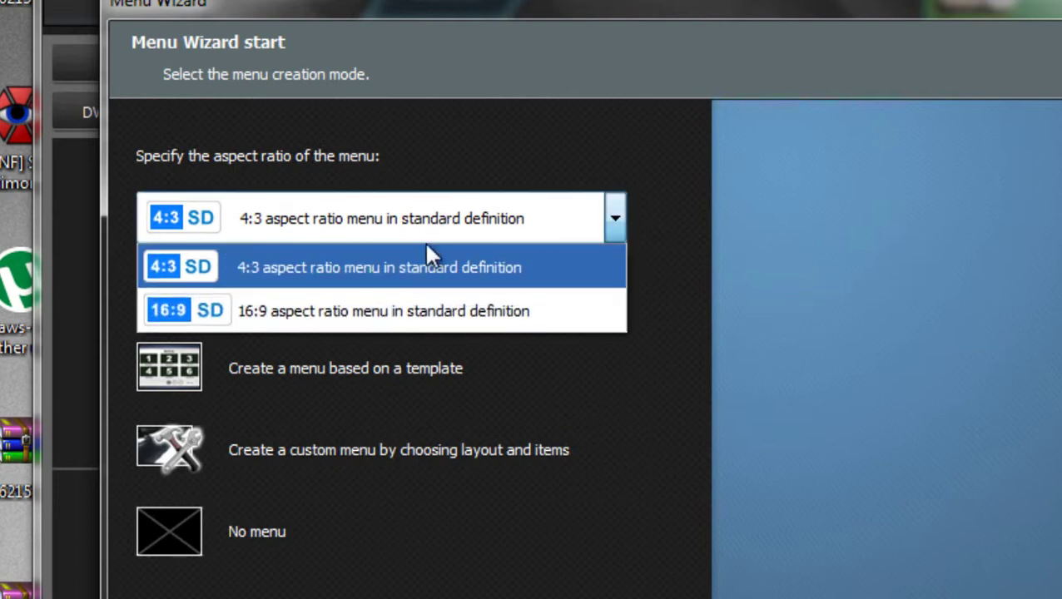
left_click(467, 271)
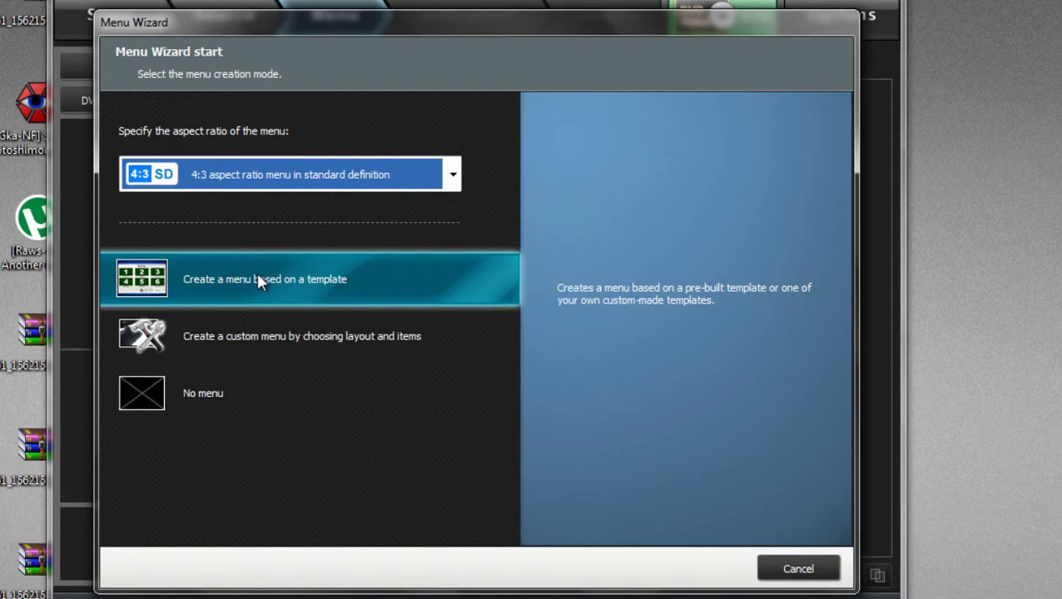
left_click(257, 276)
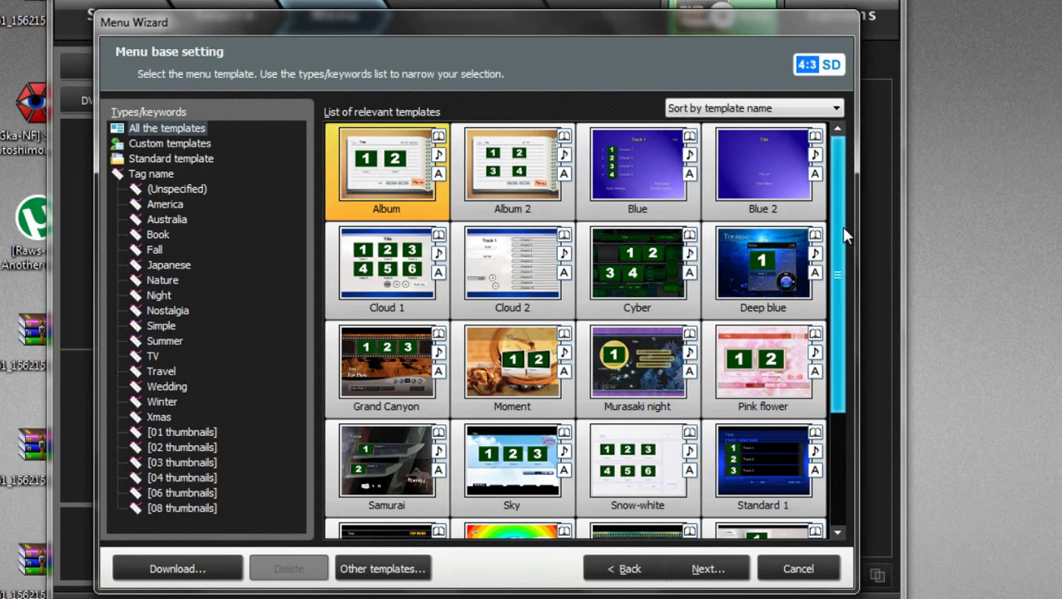
Step: Look through the available menu templates and choose the Album template as the menu base
left_click_drag(837, 255, 847, 204)
left_click(413, 275)
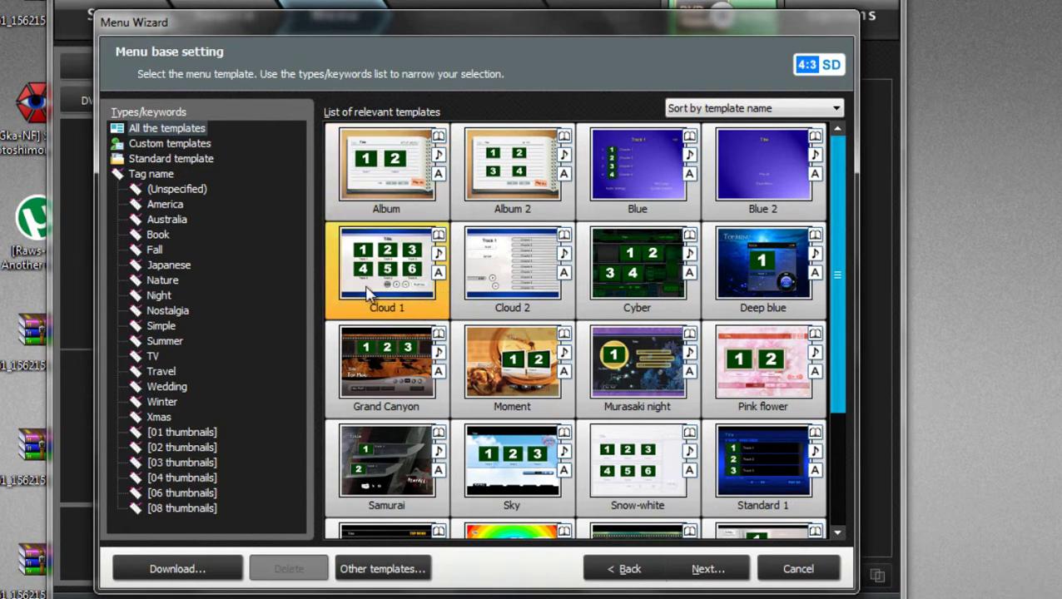
mouse_move(372, 292)
scroll(653, 439, "down", 2)
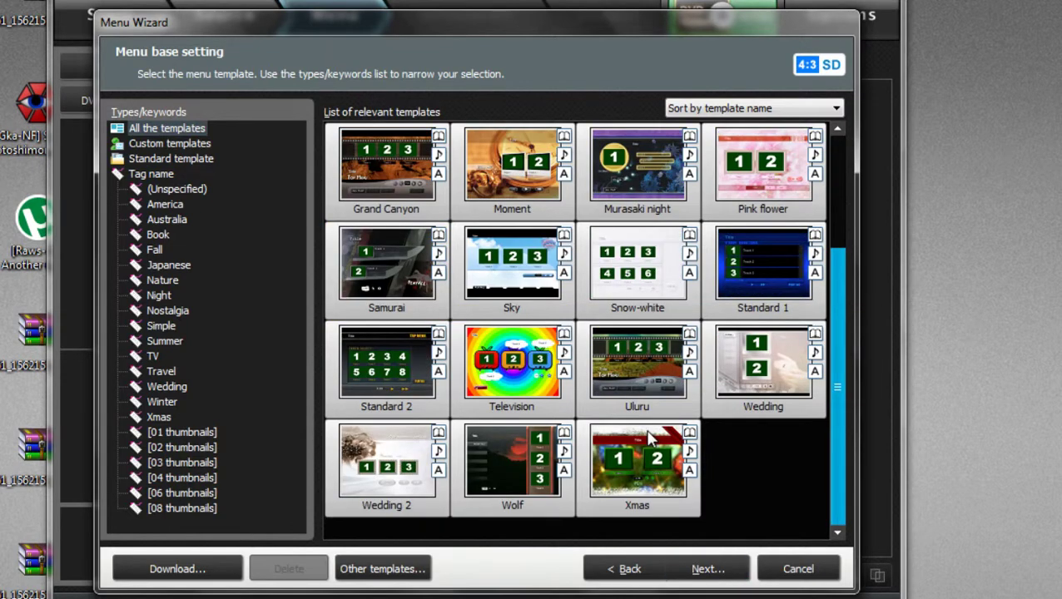
scroll(651, 441, "up", 2)
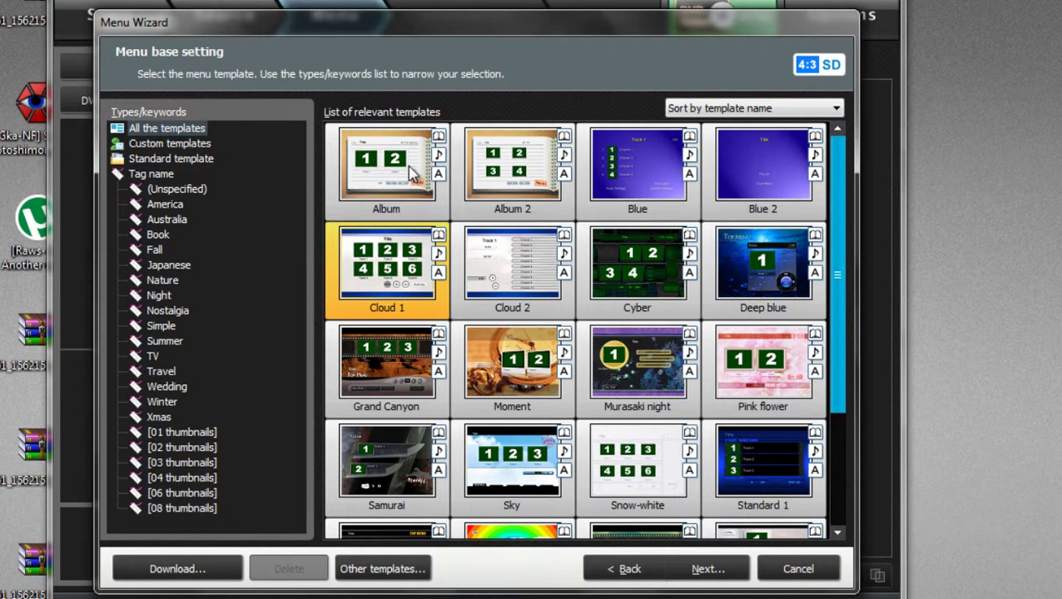
mouse_move(410, 173)
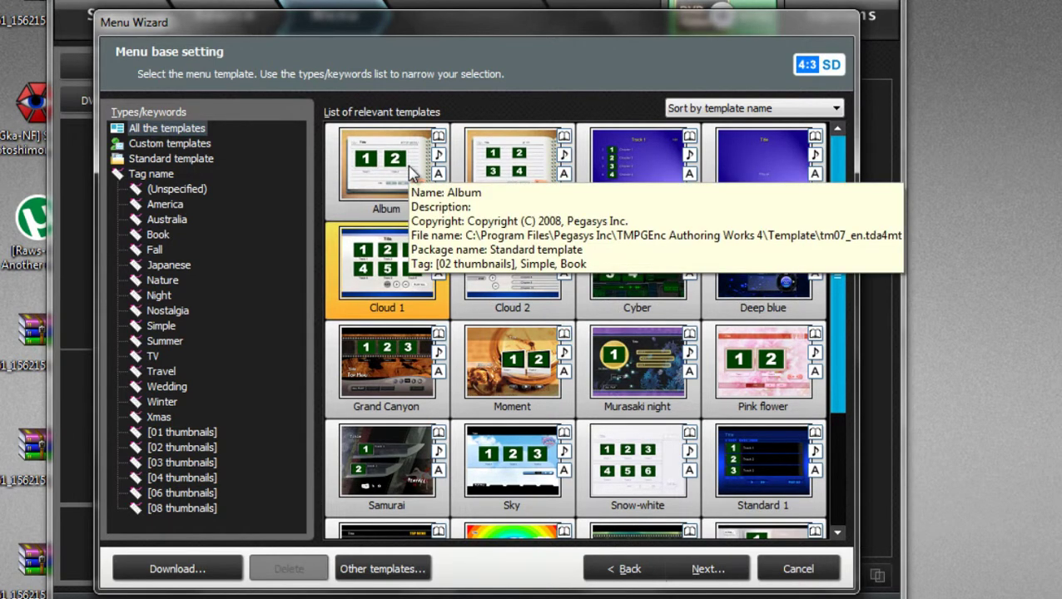
left_click(410, 174)
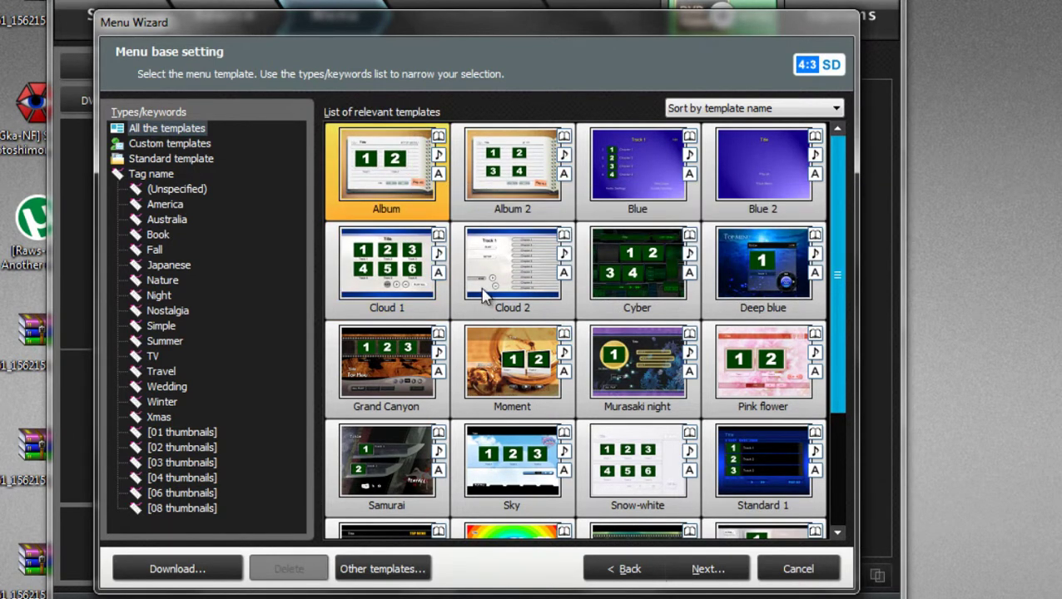
left_click(705, 569)
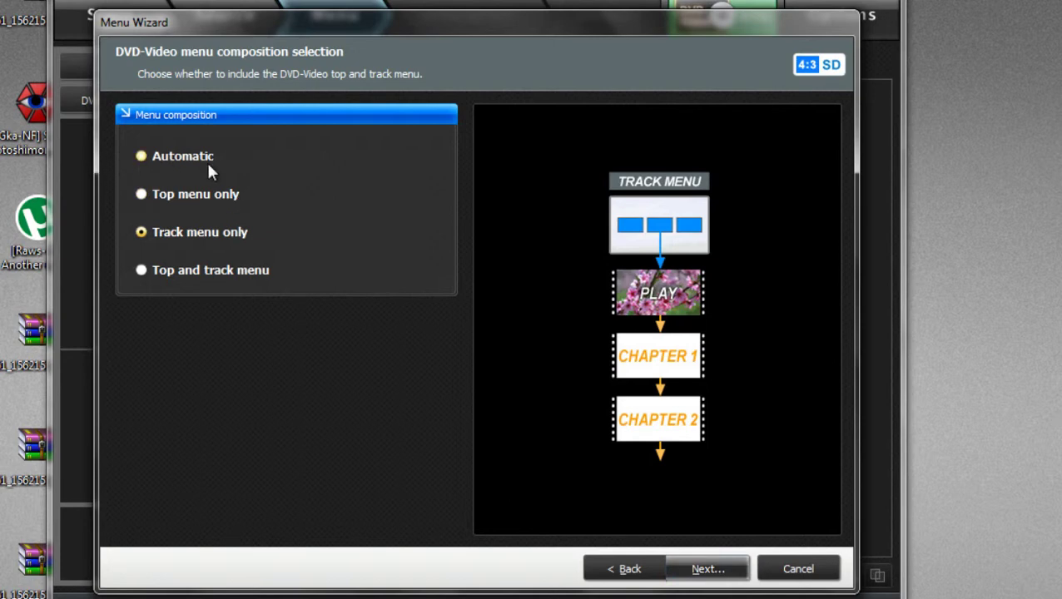
Step: Compare the menu composition options and set the composition to Track menu only
left_click(200, 234)
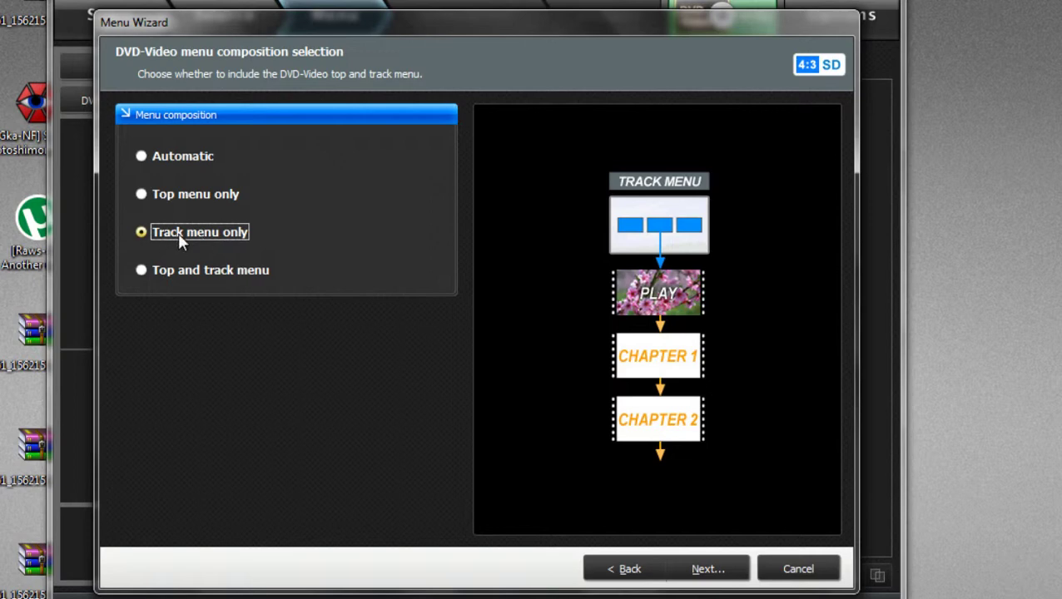
left_click(190, 159)
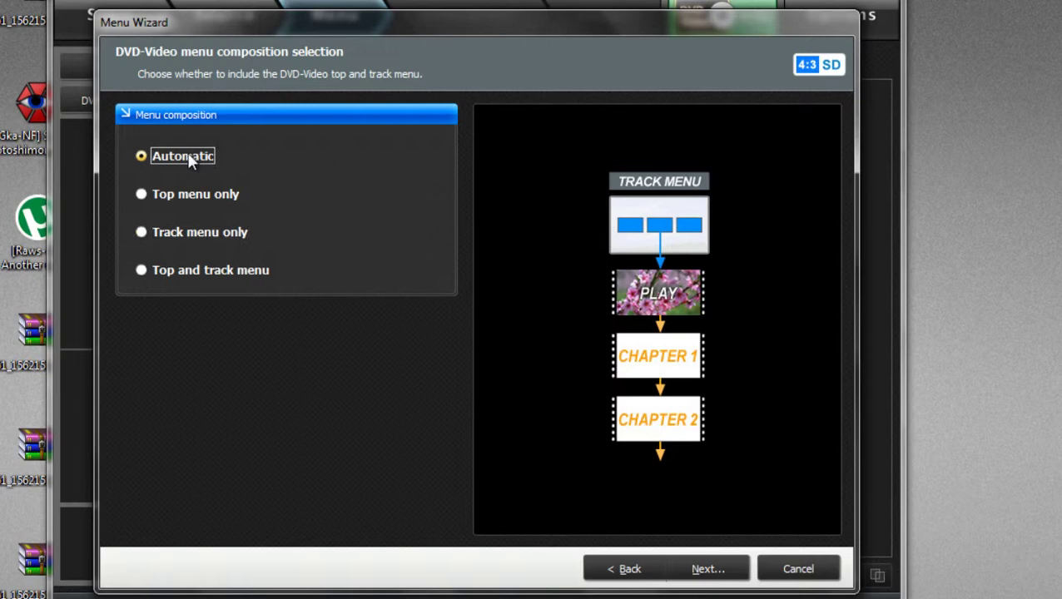
left_click(200, 233)
left_click(203, 196)
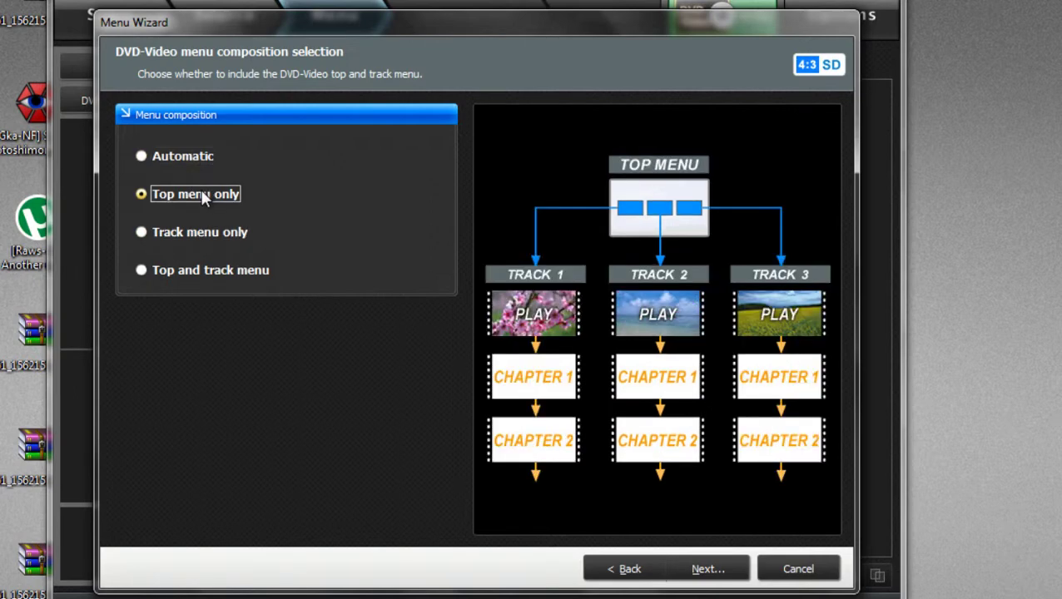
left_click(201, 271)
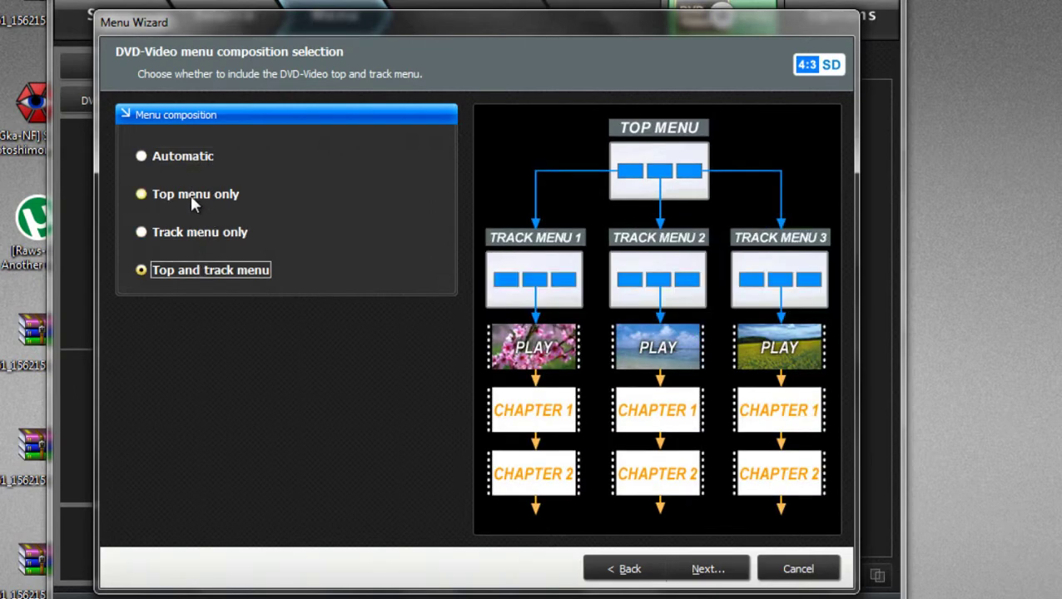
left_click(217, 237)
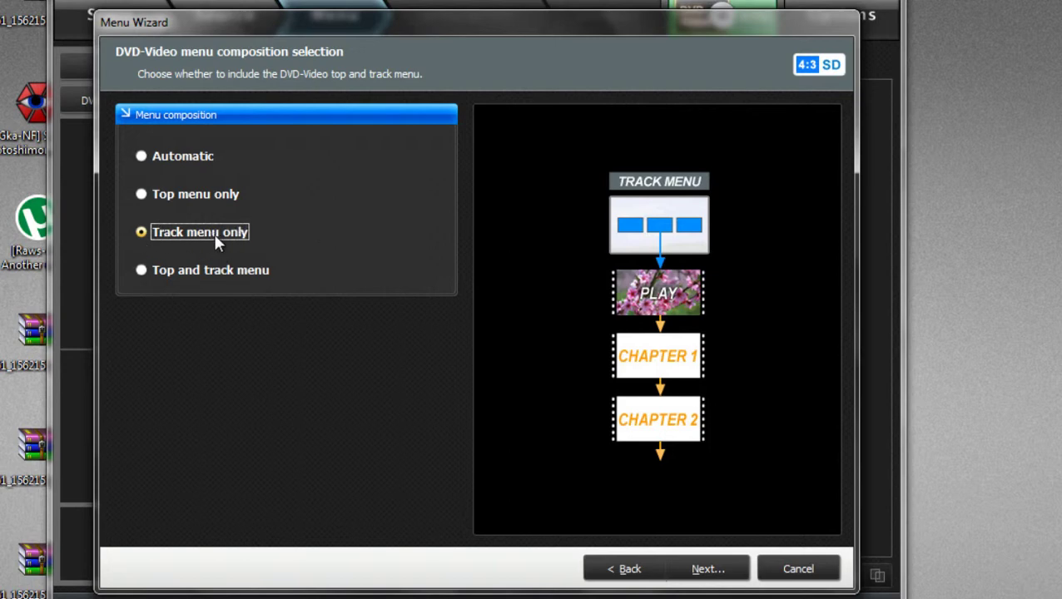
left_click(707, 569)
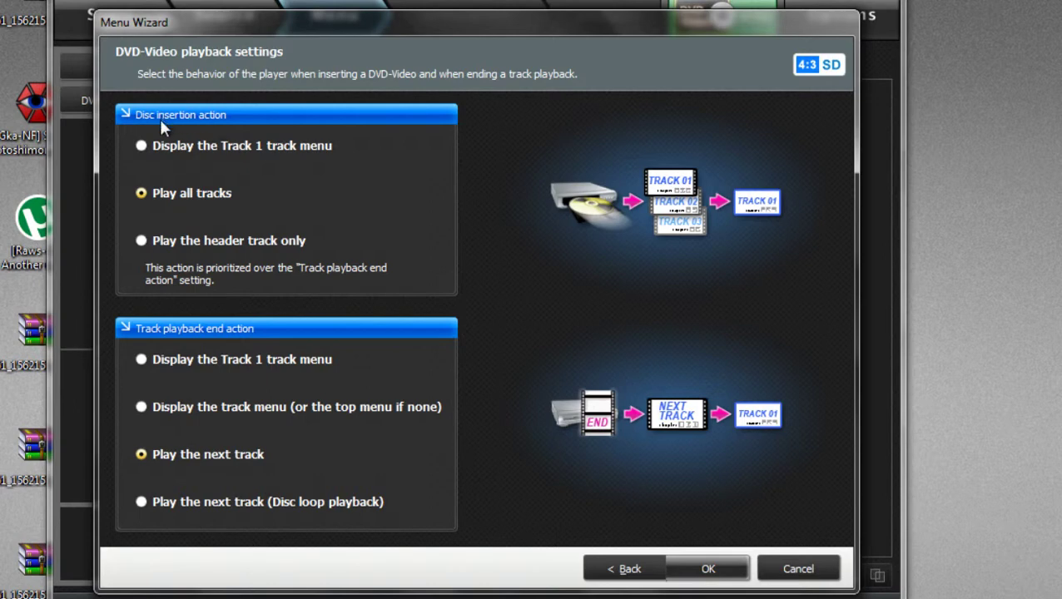
Step: Set the disc insertion action to Play all tracks and the track end action to Play the next track, and finish the wizard
left_click(140, 193)
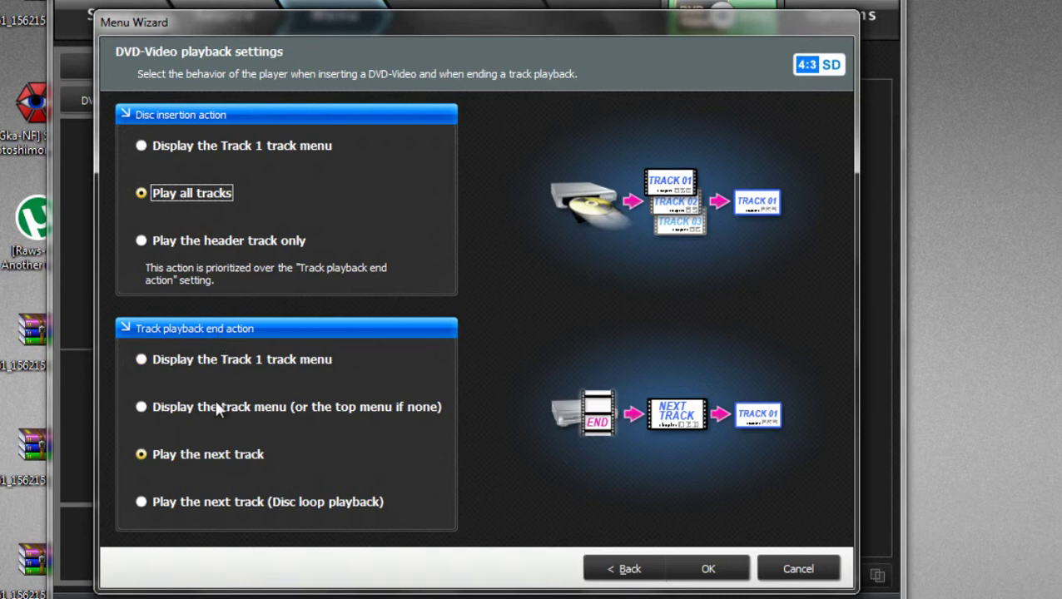
left_click(216, 459)
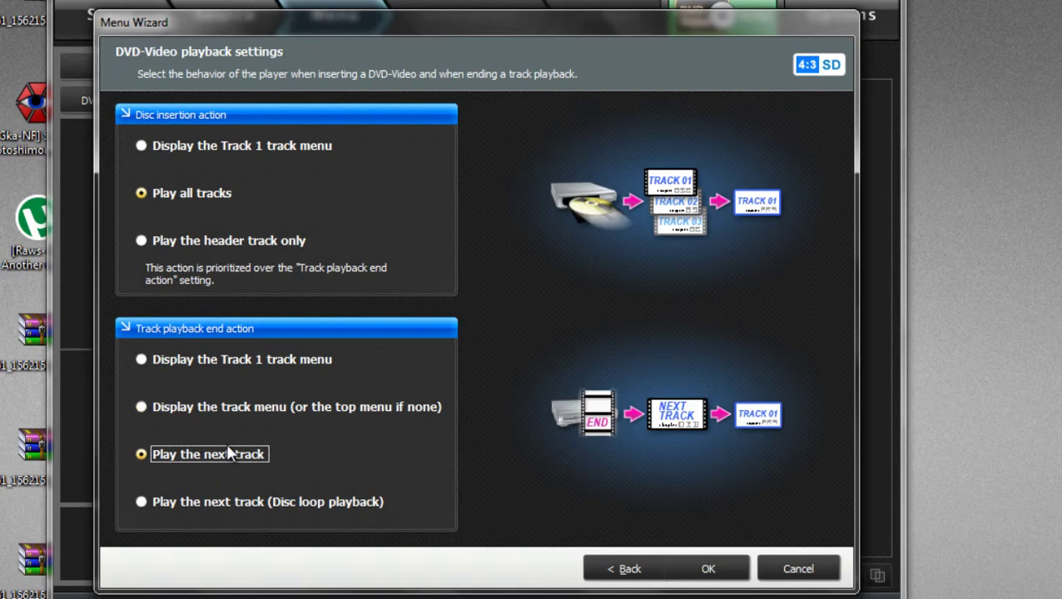
left_click(698, 569)
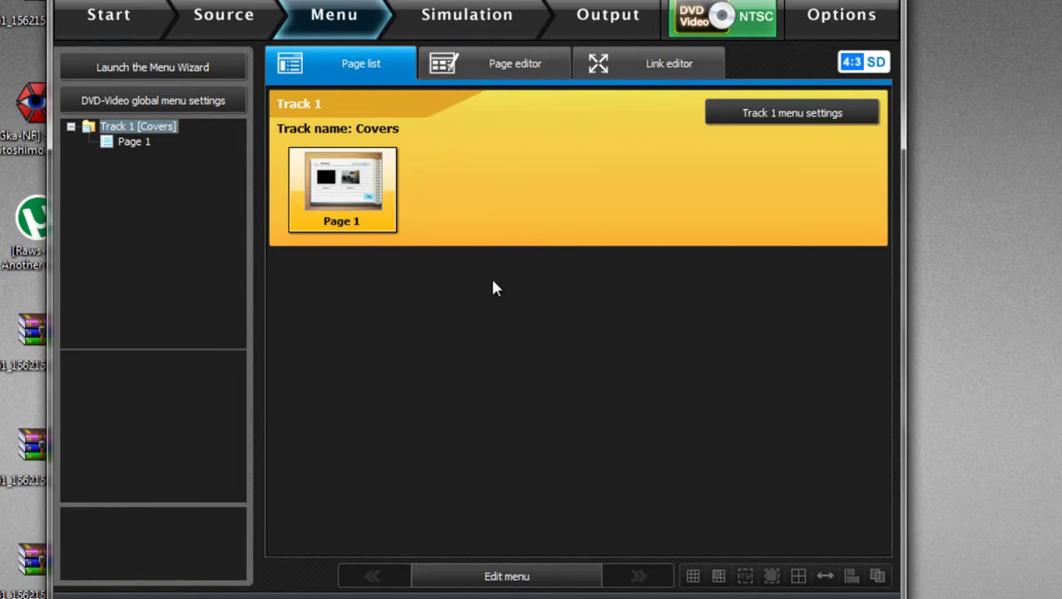
Step: Open the Track 1 menu settings and enable local settings for this track menu
left_click(768, 125)
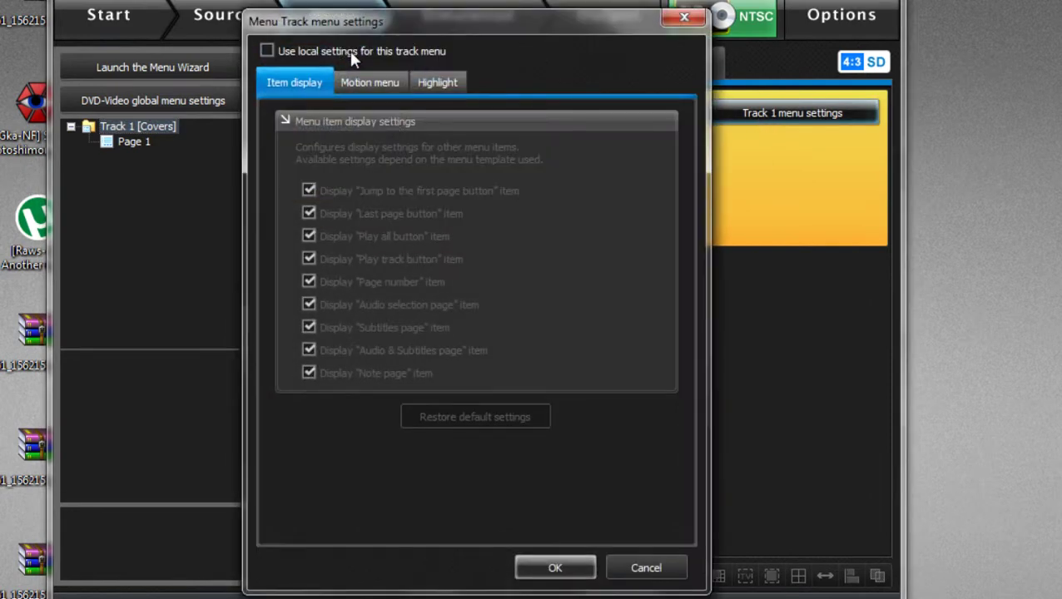
left_click(646, 568)
left_click(754, 126)
left_click(268, 51)
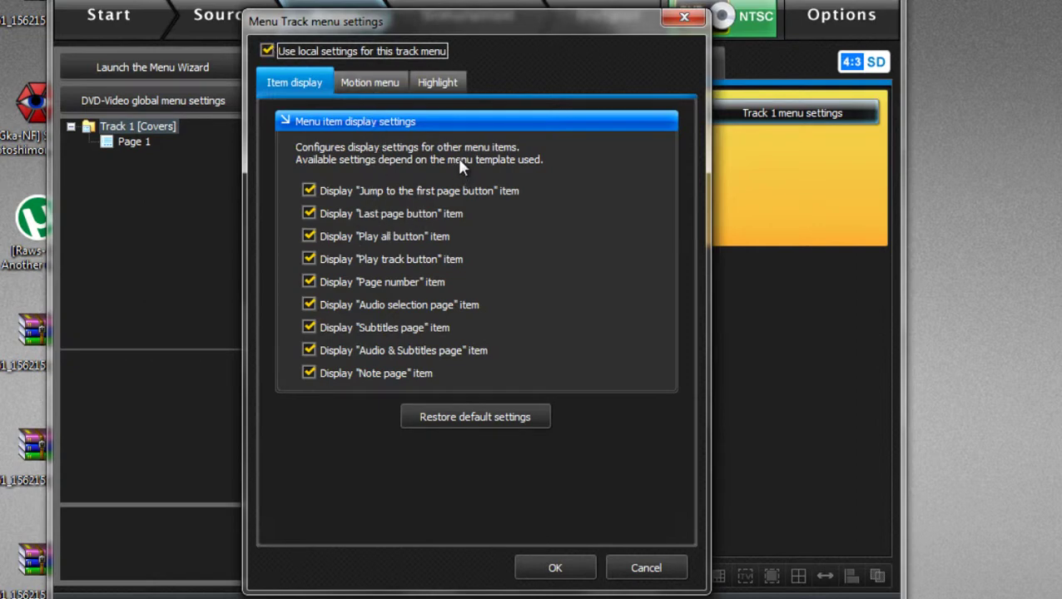
Step: Compare the motion menu options, keep Still picture (no audio), check the highlight settings and accept the track menu settings
left_click(375, 83)
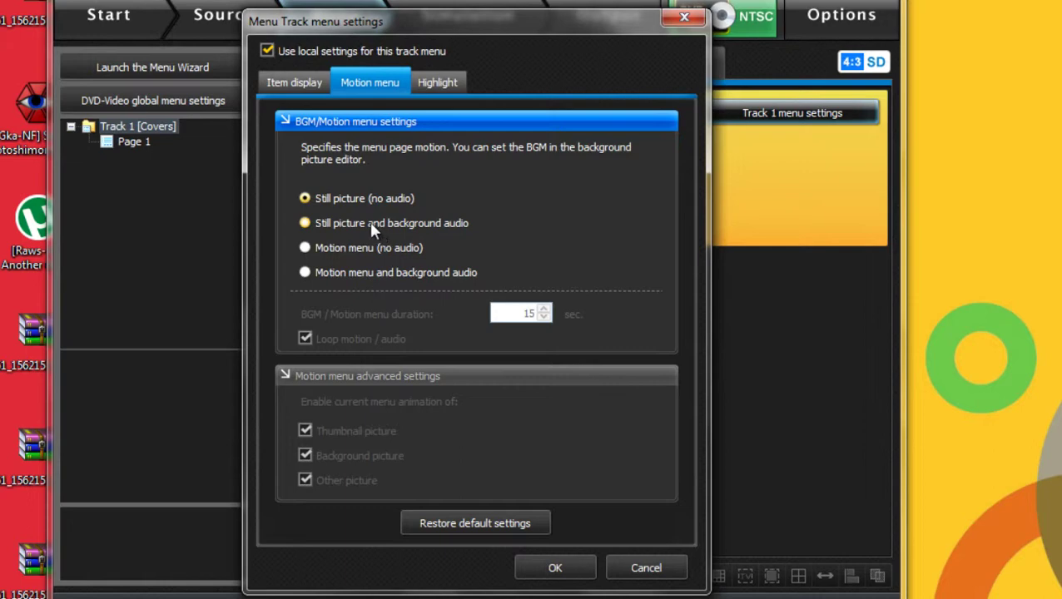
left_click(330, 202)
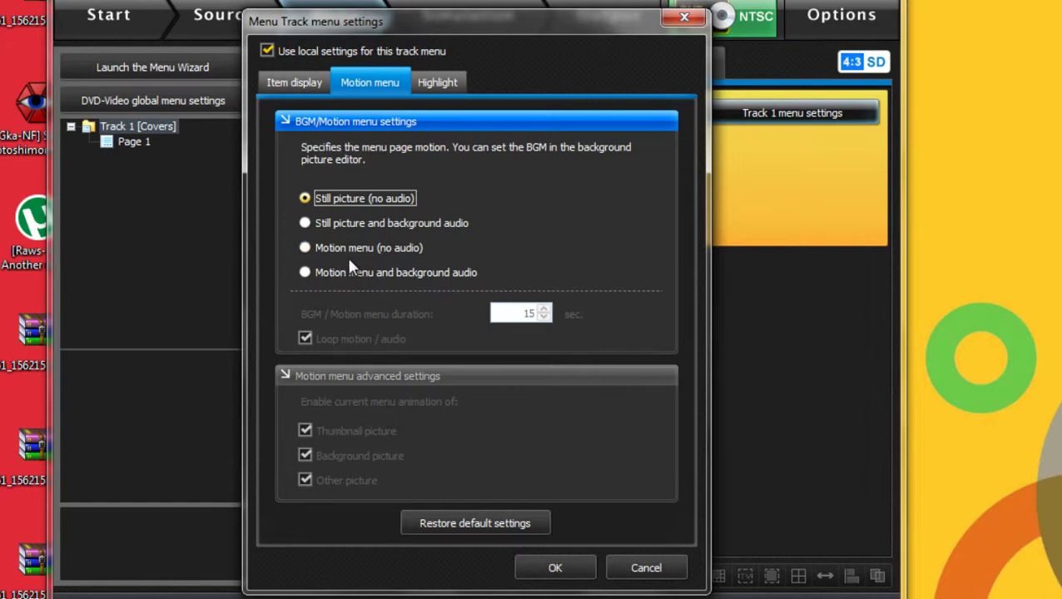
left_click(377, 243)
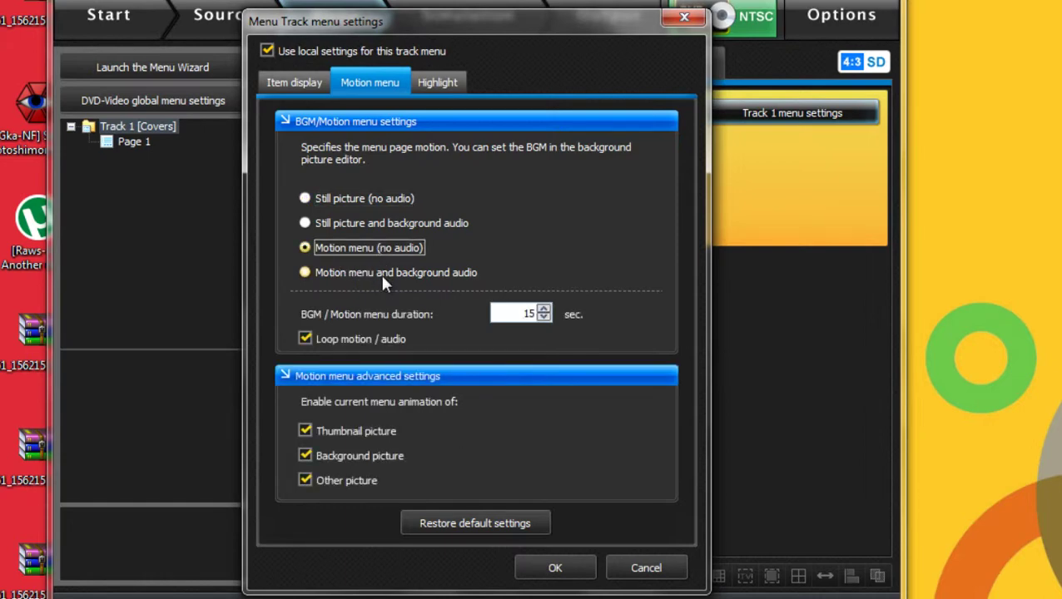
left_click(382, 274)
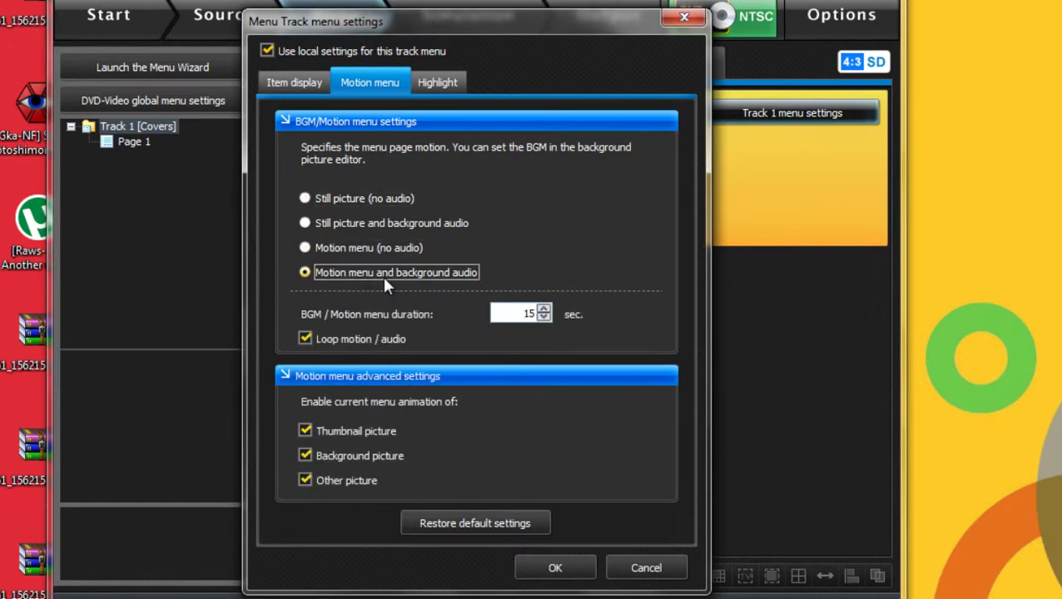
left_click(385, 253)
left_click(386, 221)
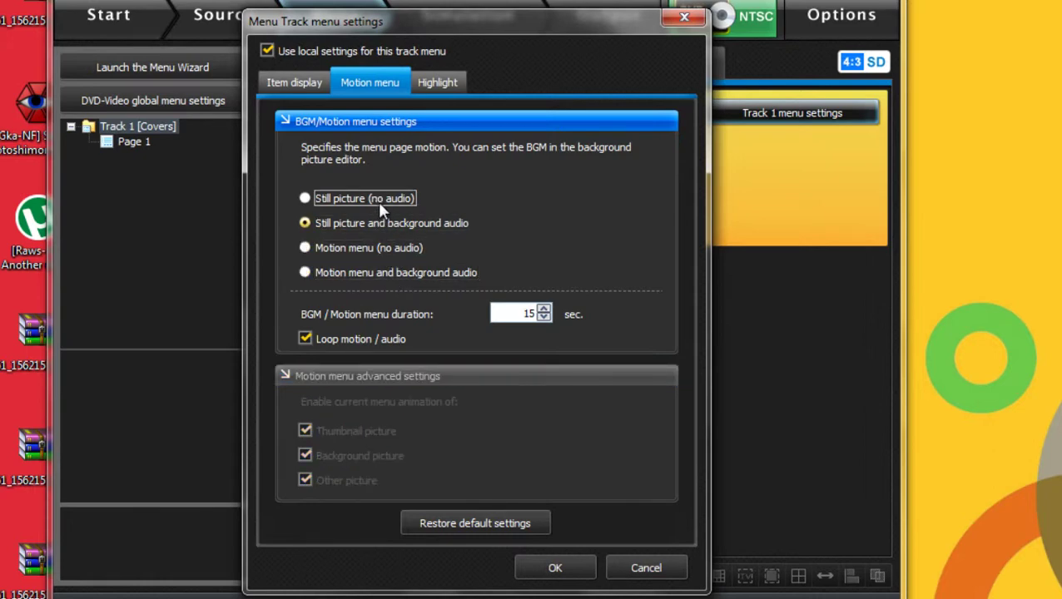
left_click(349, 198)
left_click(353, 221)
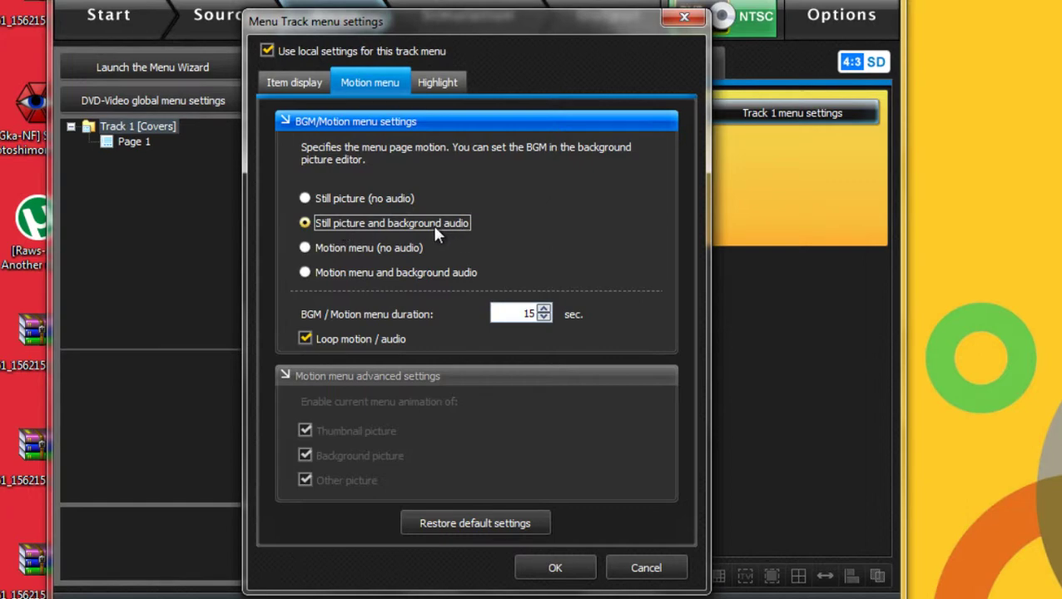
double_click(527, 313)
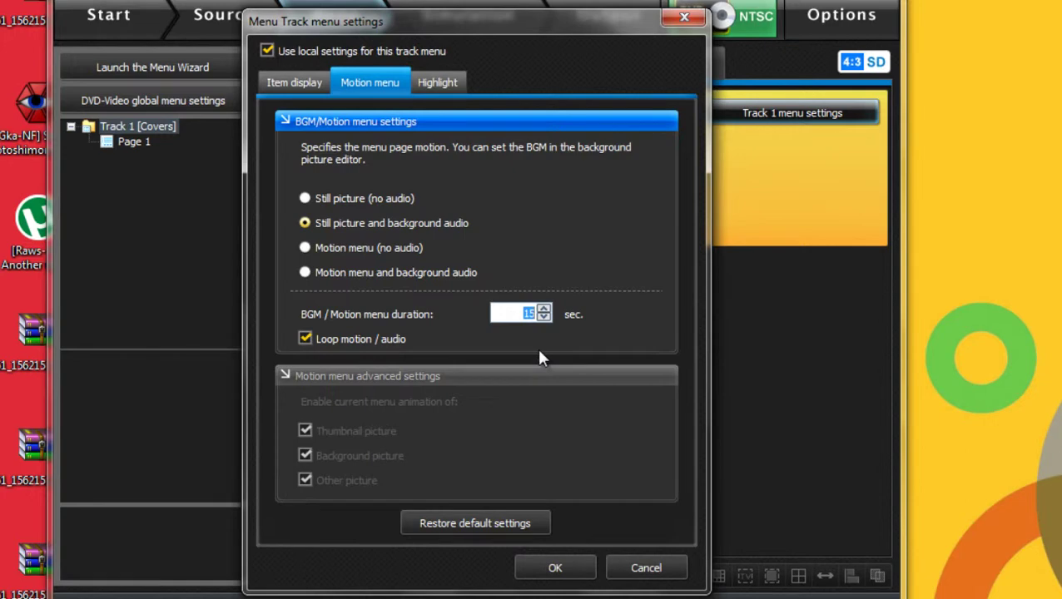
left_click(386, 199)
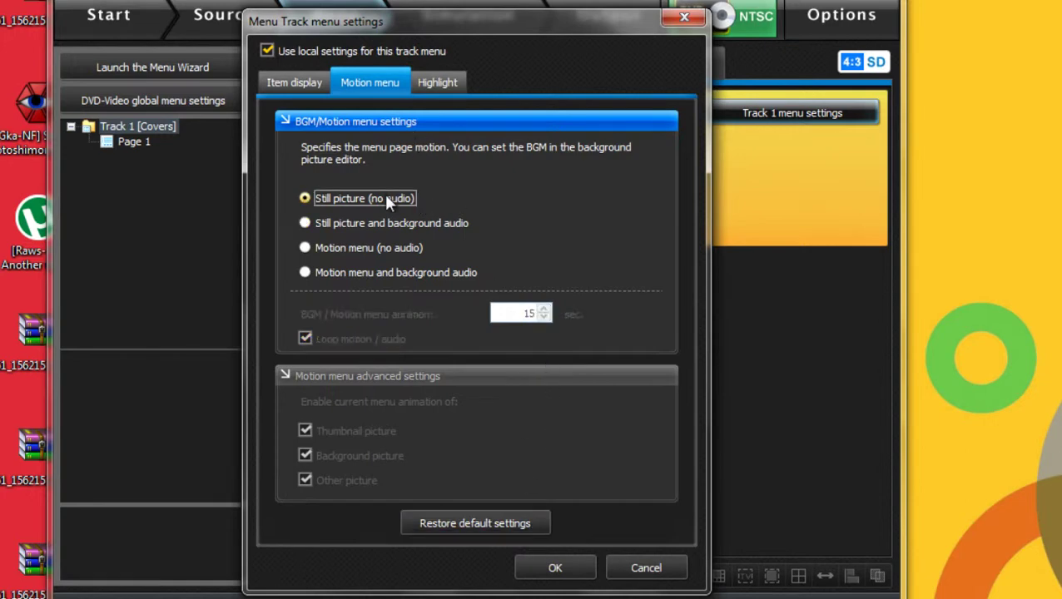
left_click(429, 73)
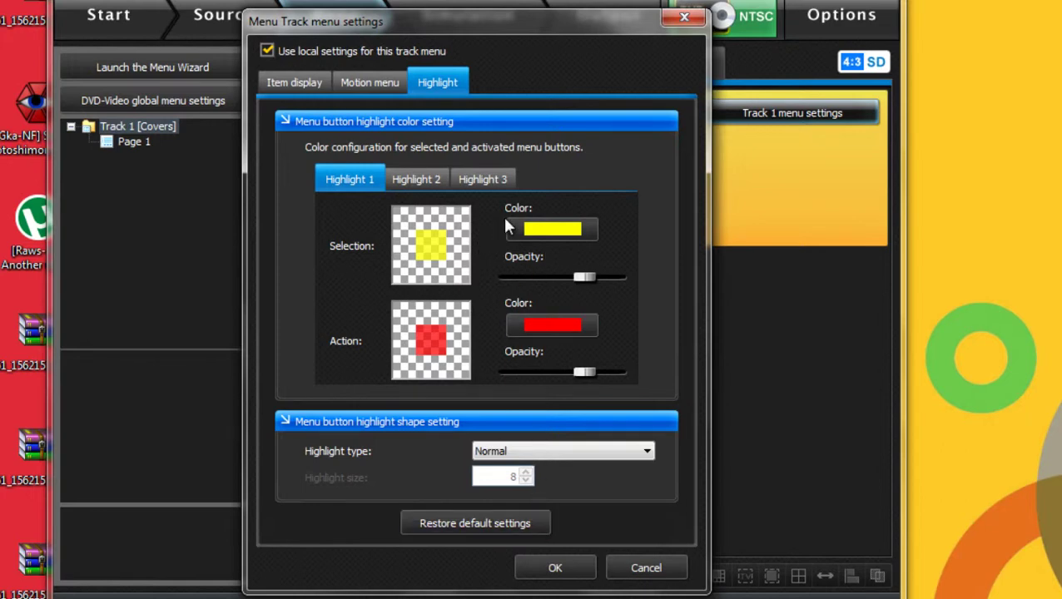
left_click(569, 571)
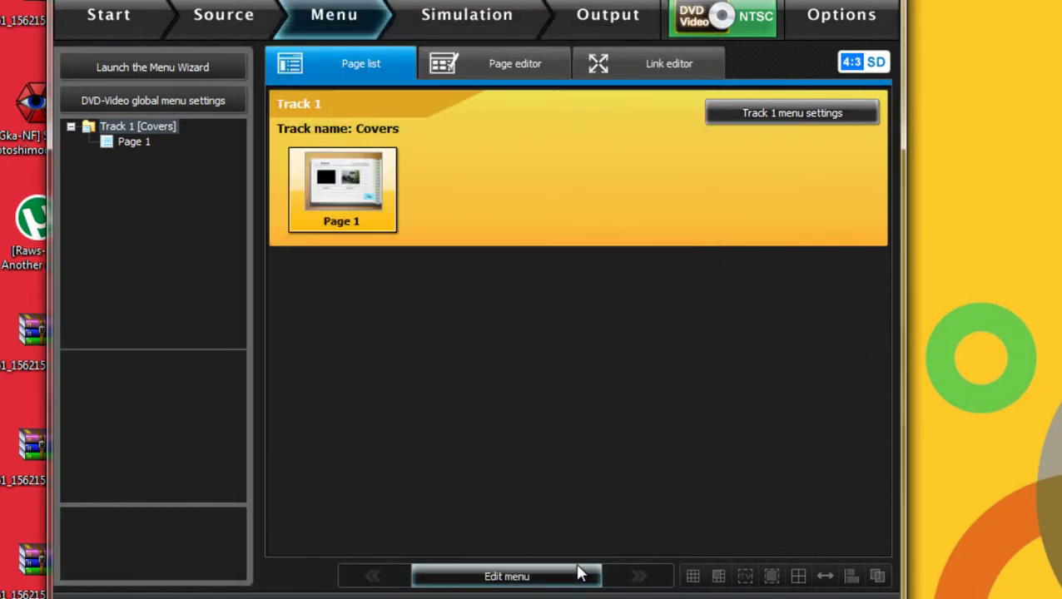
Step: Open the menu page in the page editor and try to edit the Play track button
left_click(528, 76)
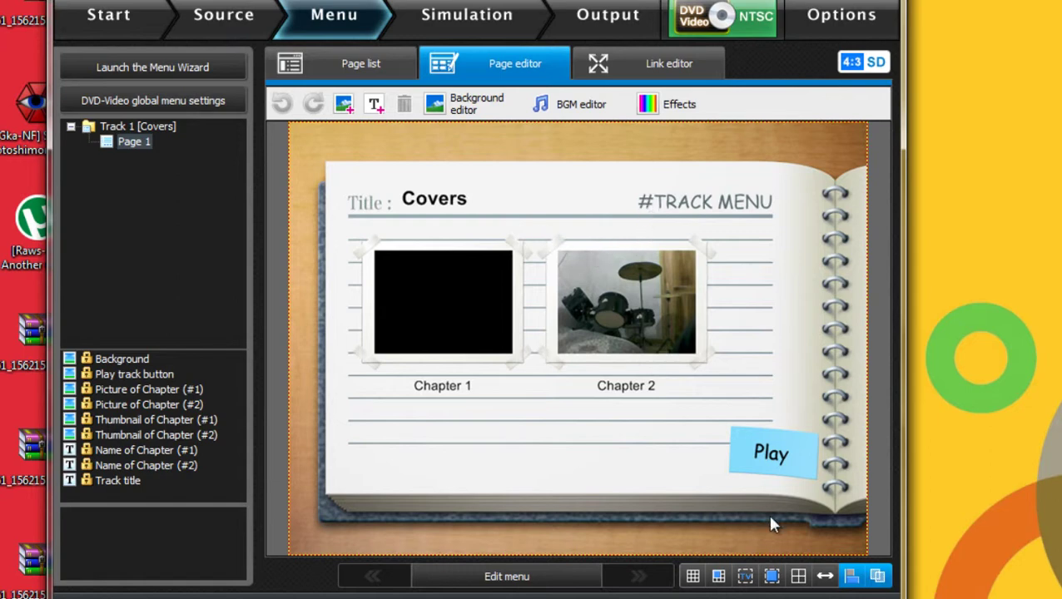
double_click(781, 453)
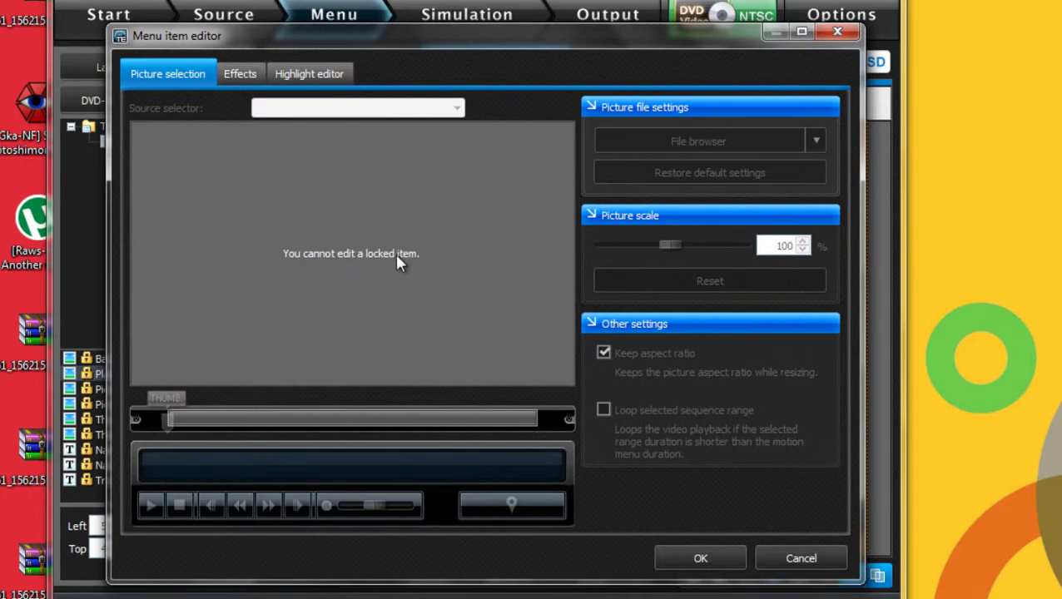
left_click(777, 557)
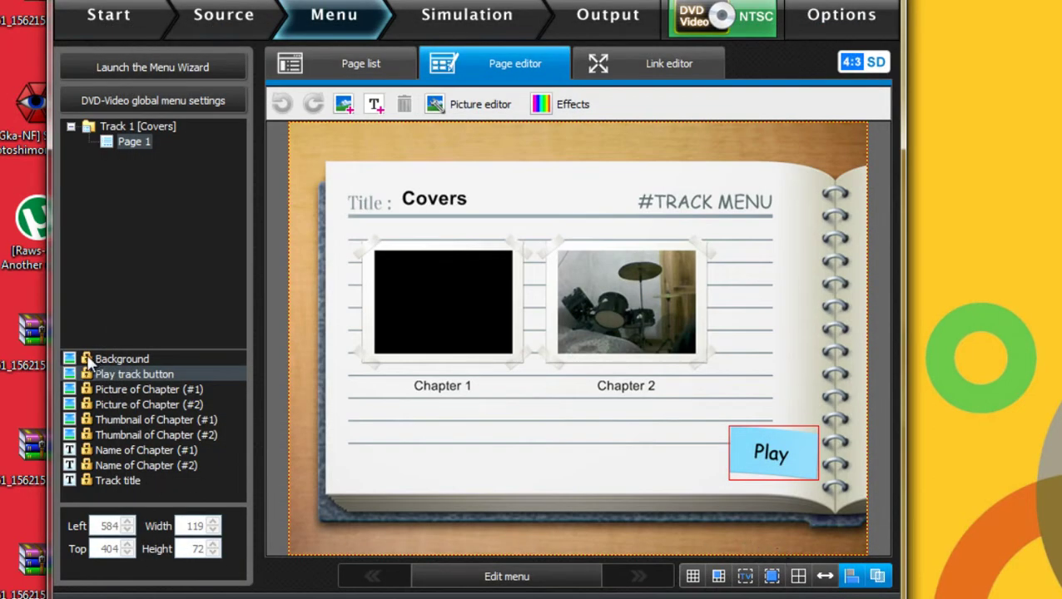
Step: Try the Play track button again from the item list and check the chapter picture, chapter name and track title items
left_click(116, 358)
double_click(91, 375)
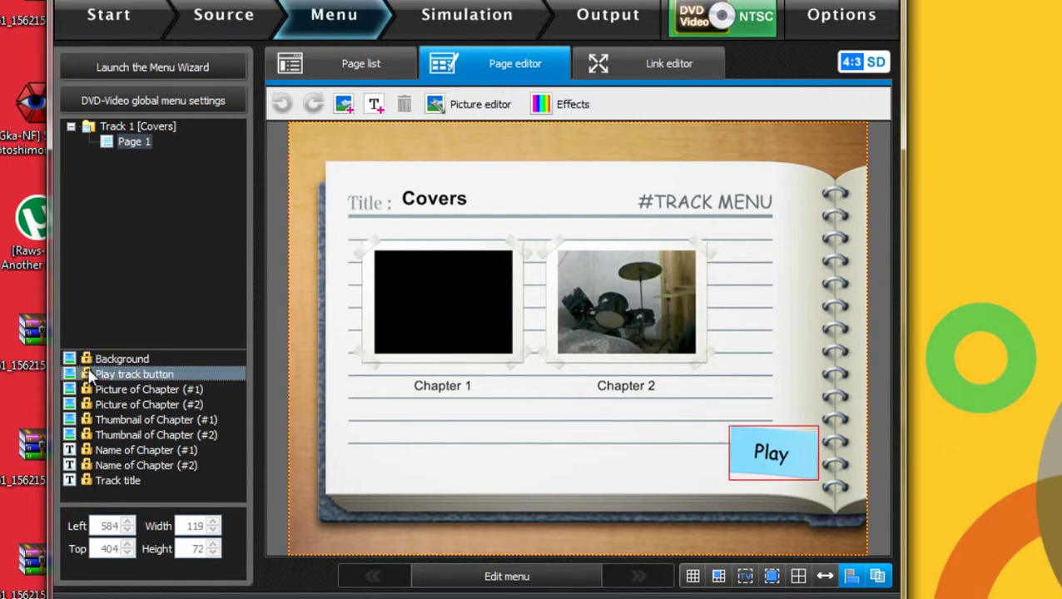
left_click(774, 551)
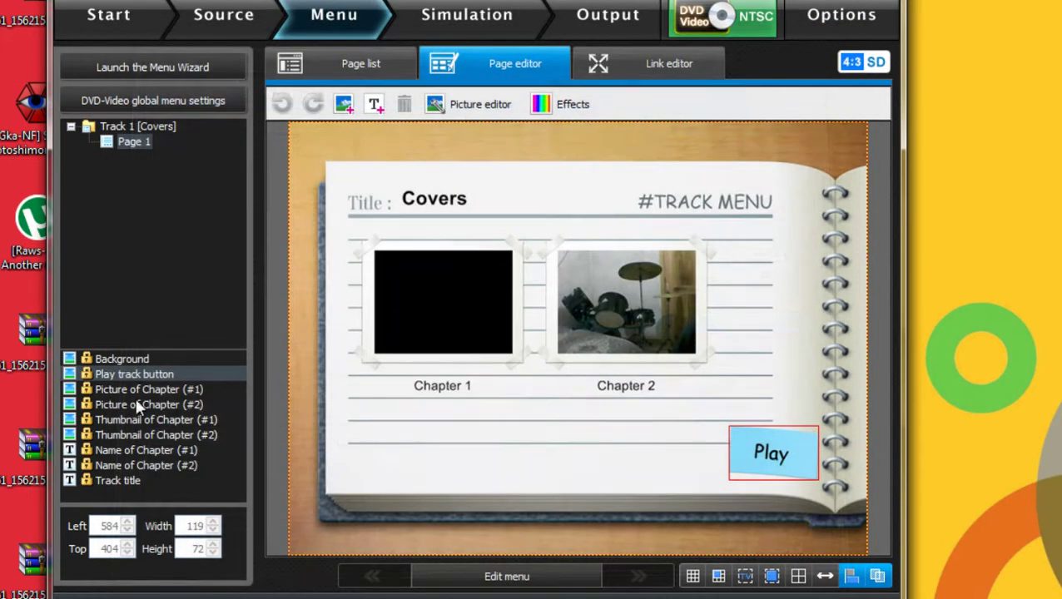
left_click(137, 405)
left_click(122, 462)
left_click(125, 481)
left_click(797, 448)
left_click(795, 361)
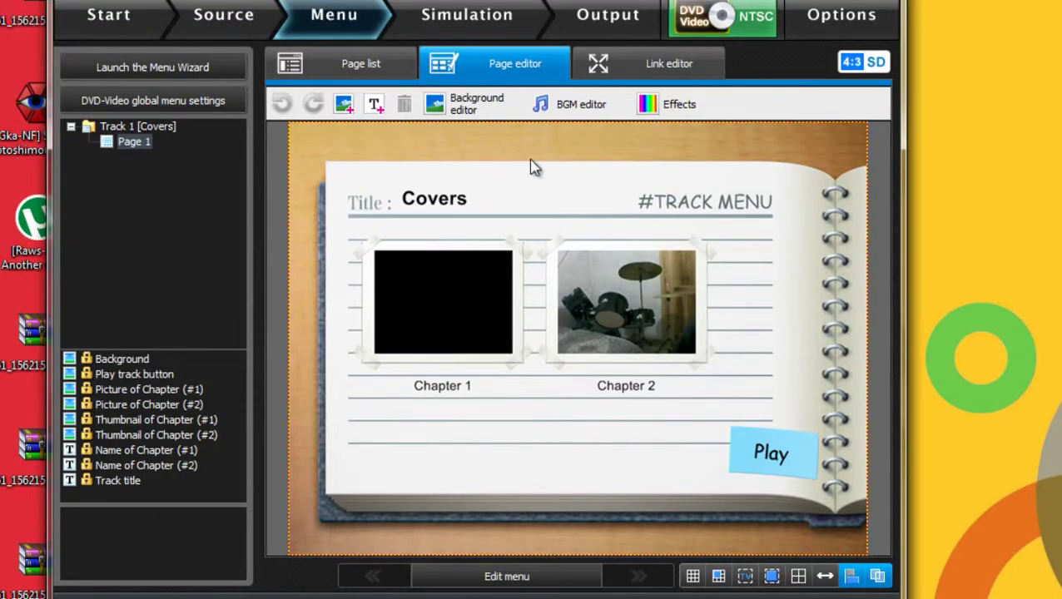
Step: Open the menu page's background settings and browse to the Info folder on the desktop for a replacement picture
left_click(480, 110)
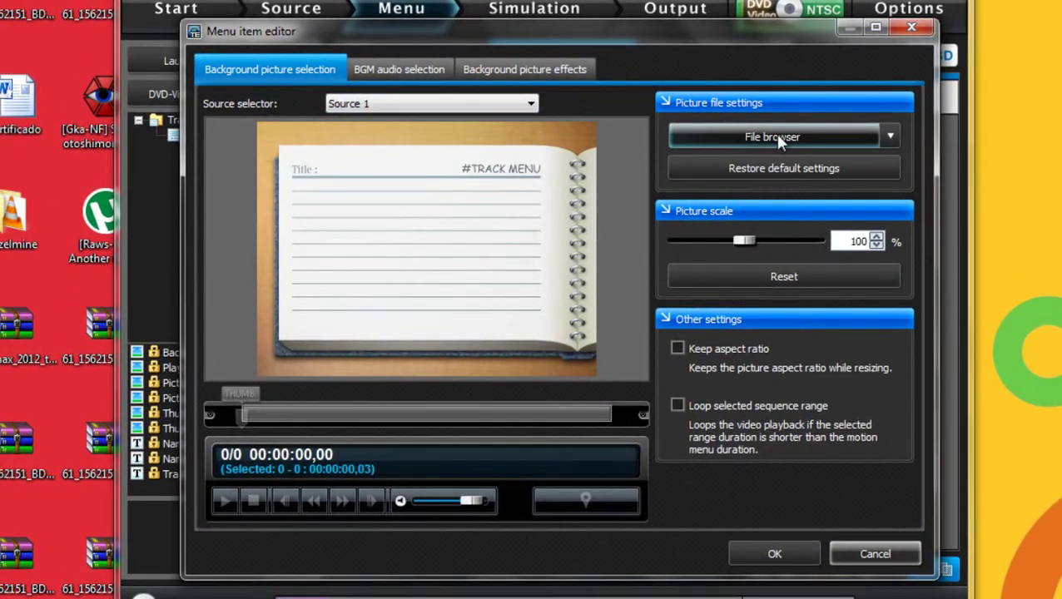
left_click(774, 138)
scroll(530, 281, "down", 5)
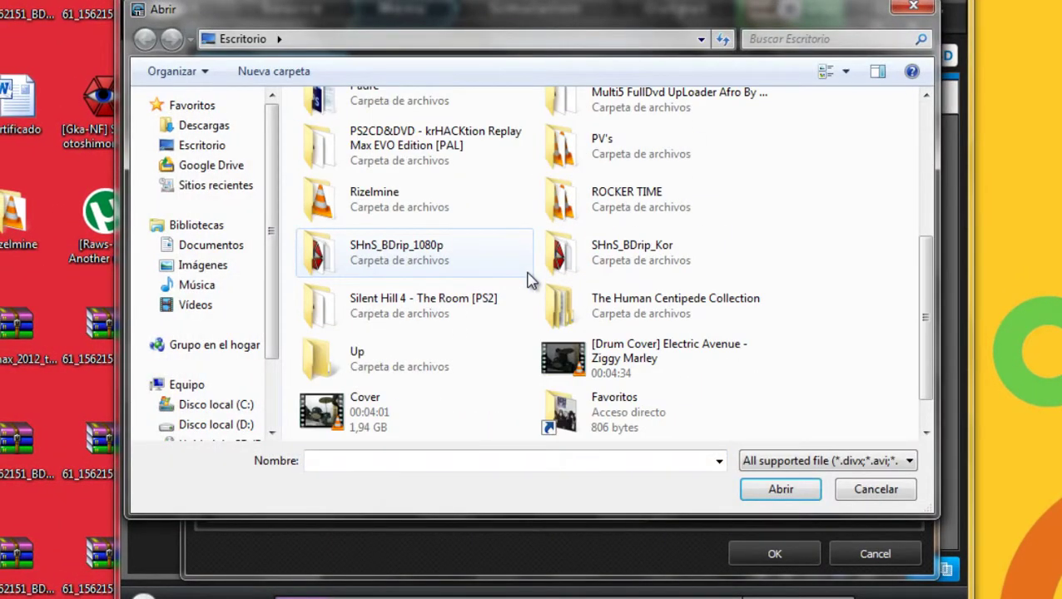
scroll(500, 316, "down", 1)
scroll(575, 291, "up", 3)
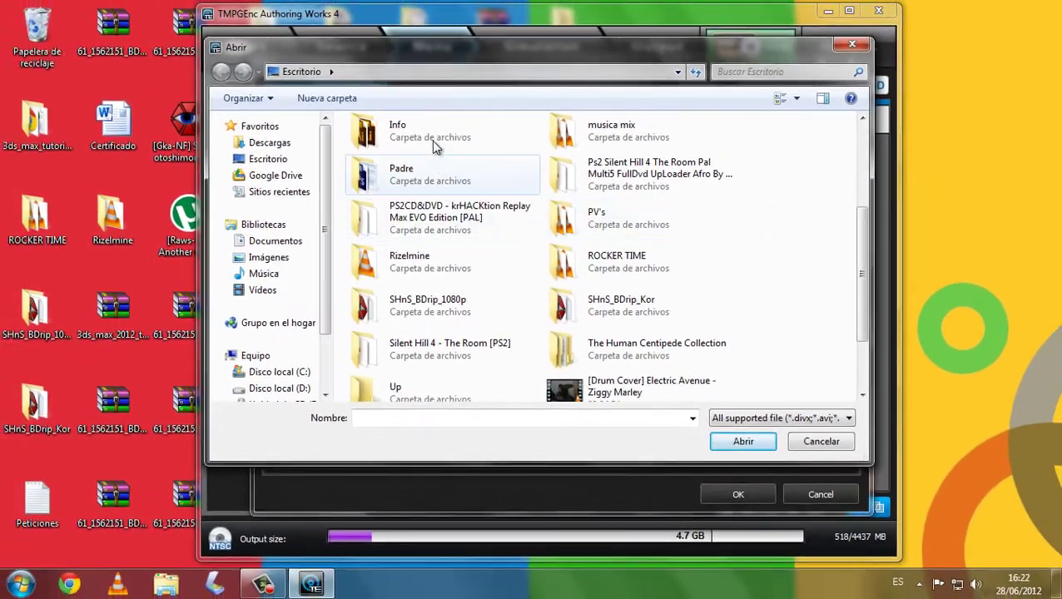
double_click(404, 123)
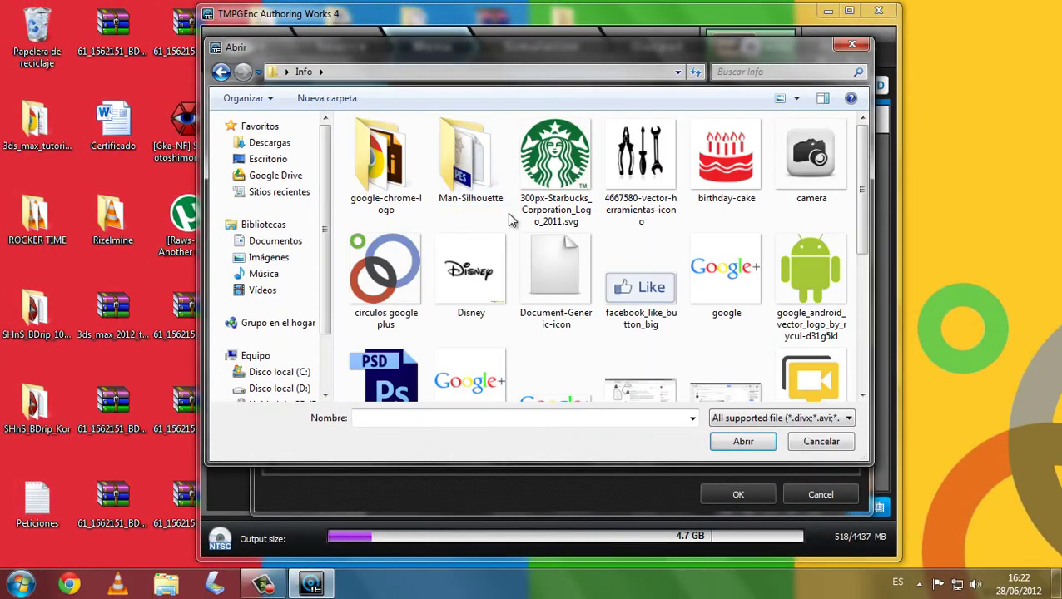
Step: Load the siluetas-vectorizadas-de-hombres picture from the Info folder as the menu page background
left_click(523, 208)
scroll(603, 260, "down", 3)
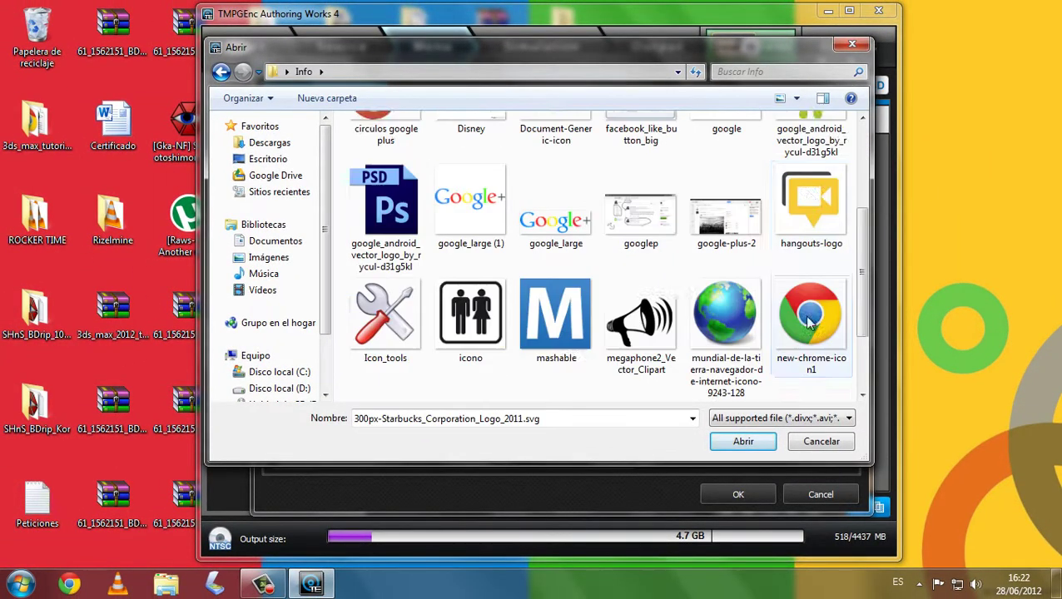
scroll(749, 328, "down", 2)
scroll(714, 336, "up", 1)
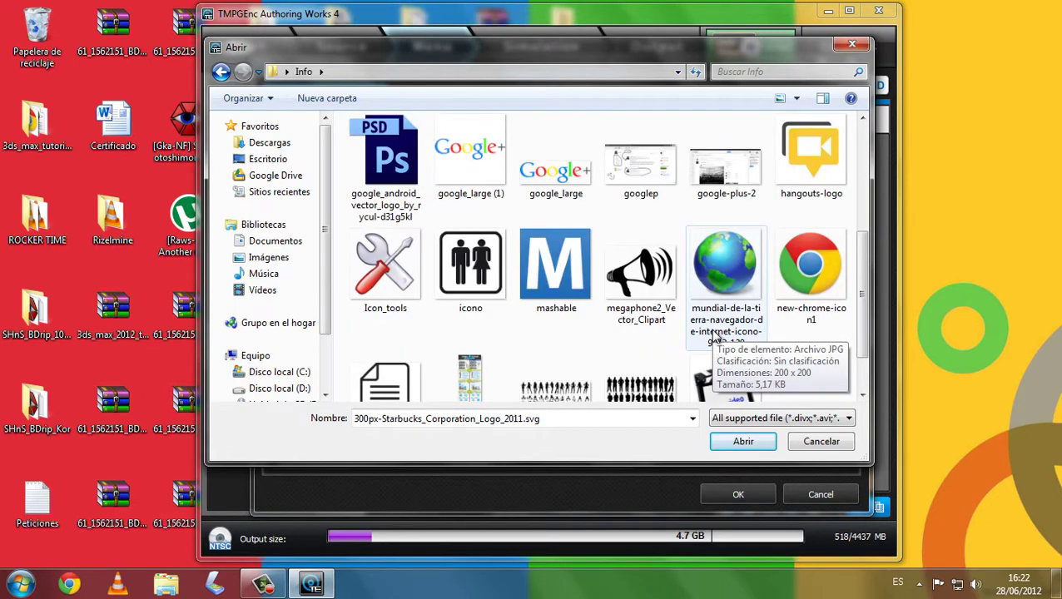
scroll(714, 336, "down", 1)
scroll(700, 341, "up", 3)
scroll(666, 345, "down", 3)
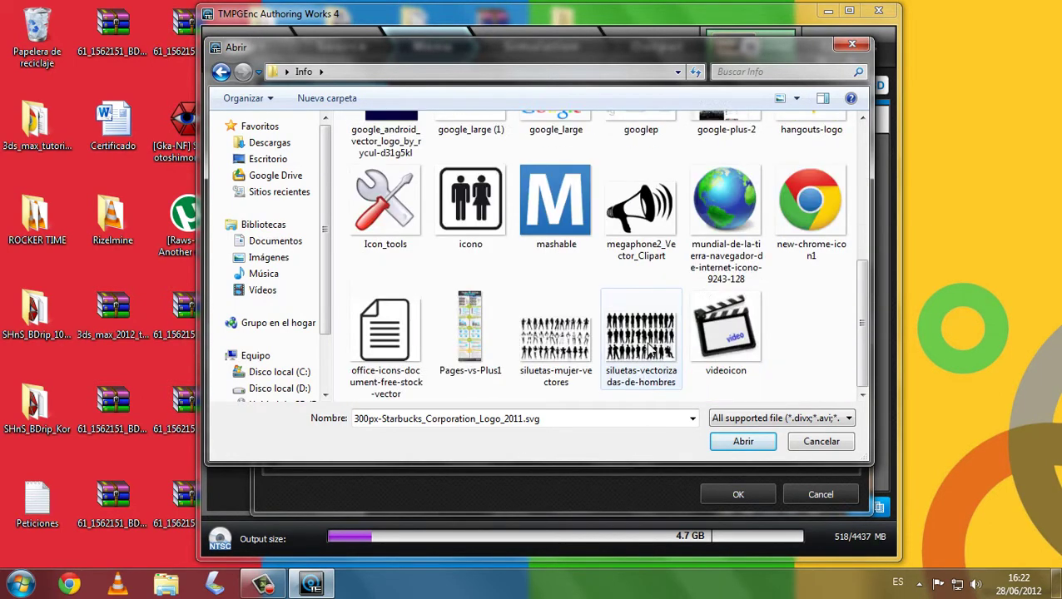
left_click(649, 349)
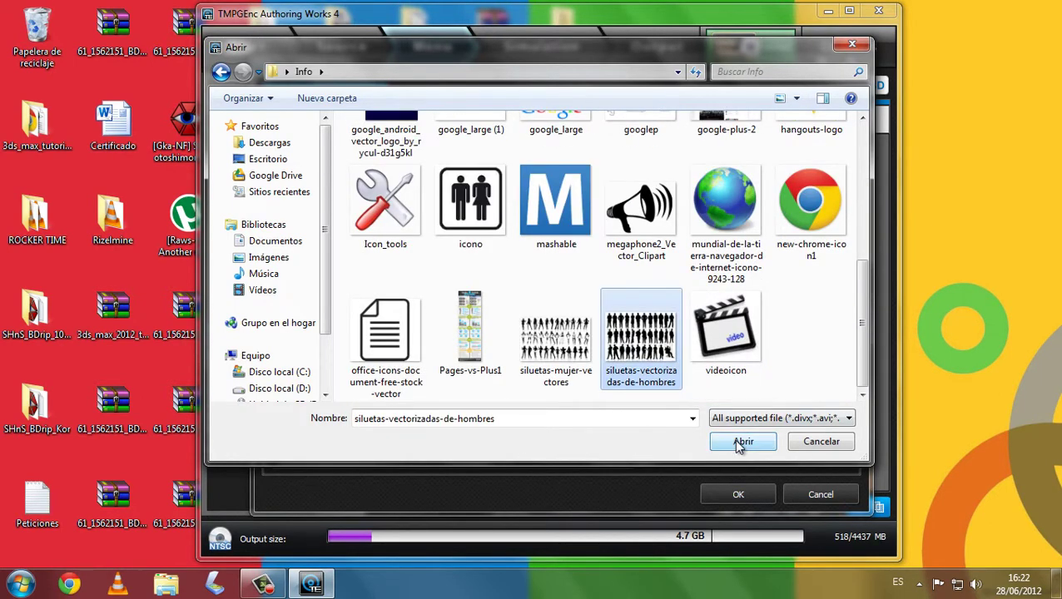
left_click(742, 442)
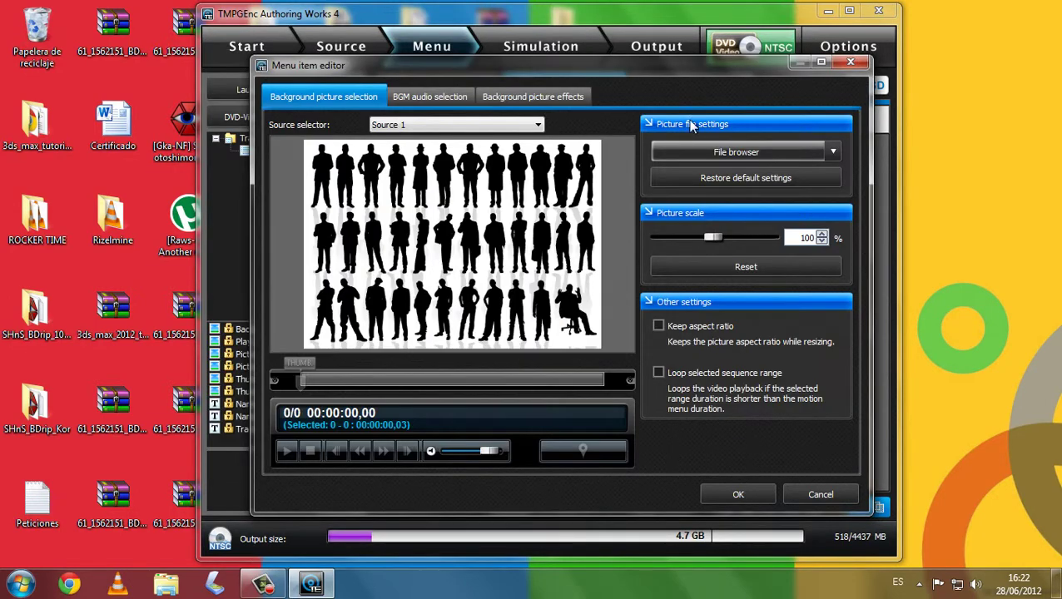
Step: Move the editor aside to see the menu page and try Keep aspect ratio on and off for the background
left_click_drag(680, 69, 858, 171)
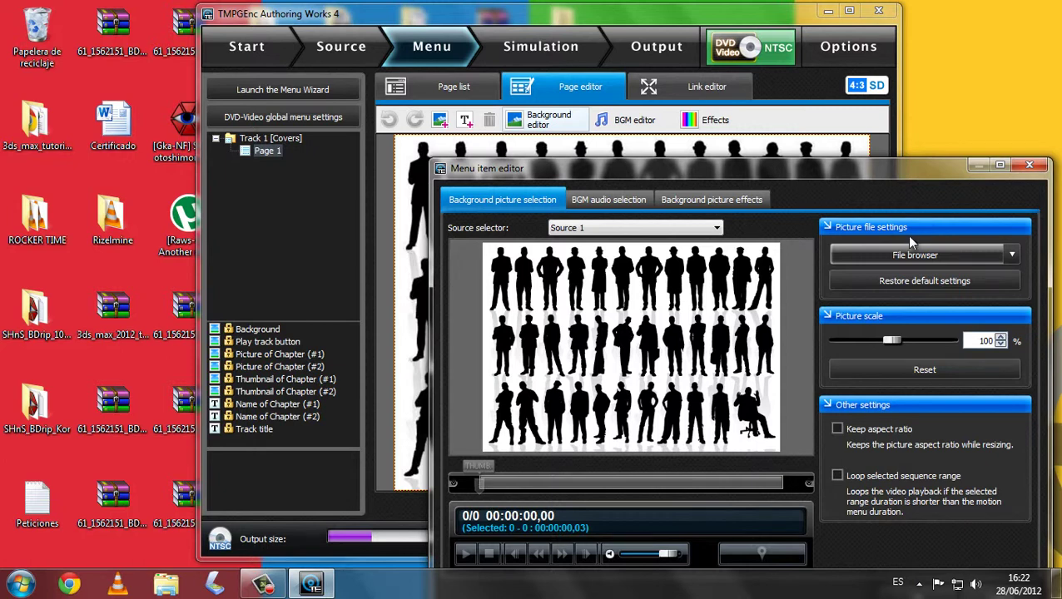
left_click(839, 429)
left_click(846, 432)
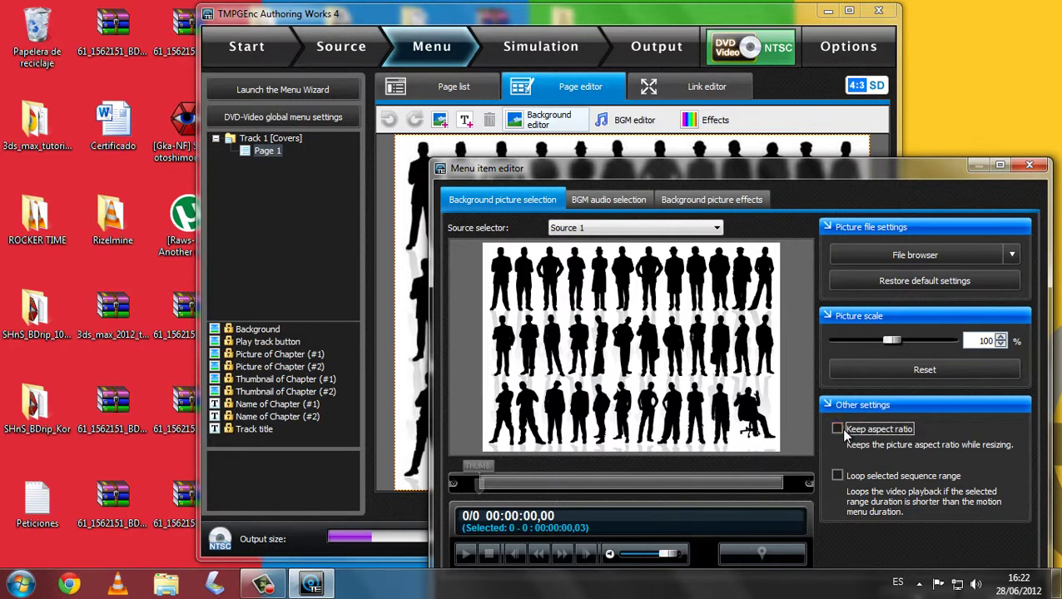
left_click(846, 433)
left_click(845, 433)
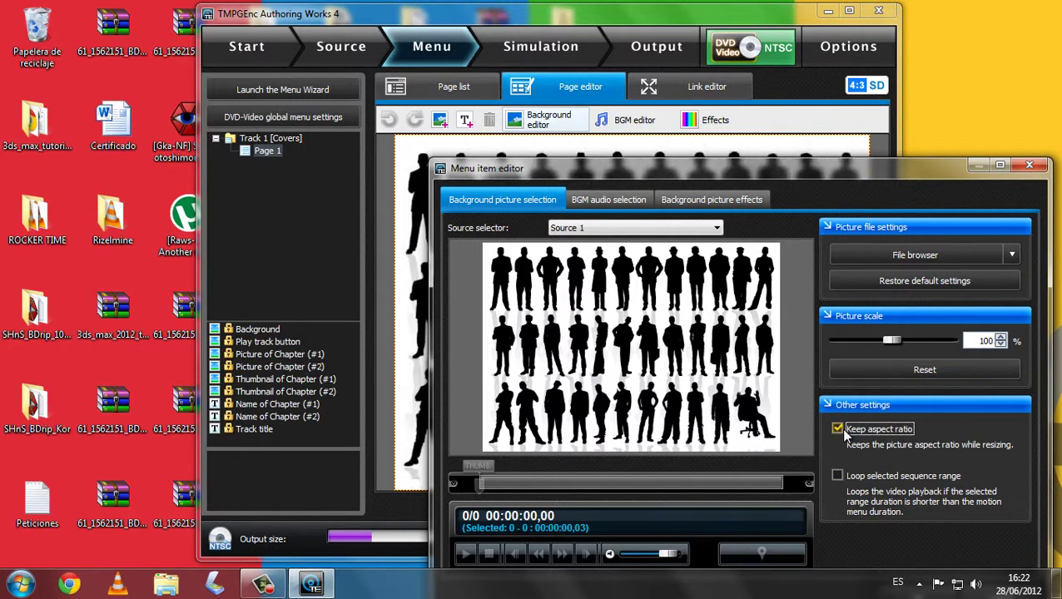
left_click(845, 432)
left_click(846, 433)
left_click(846, 433)
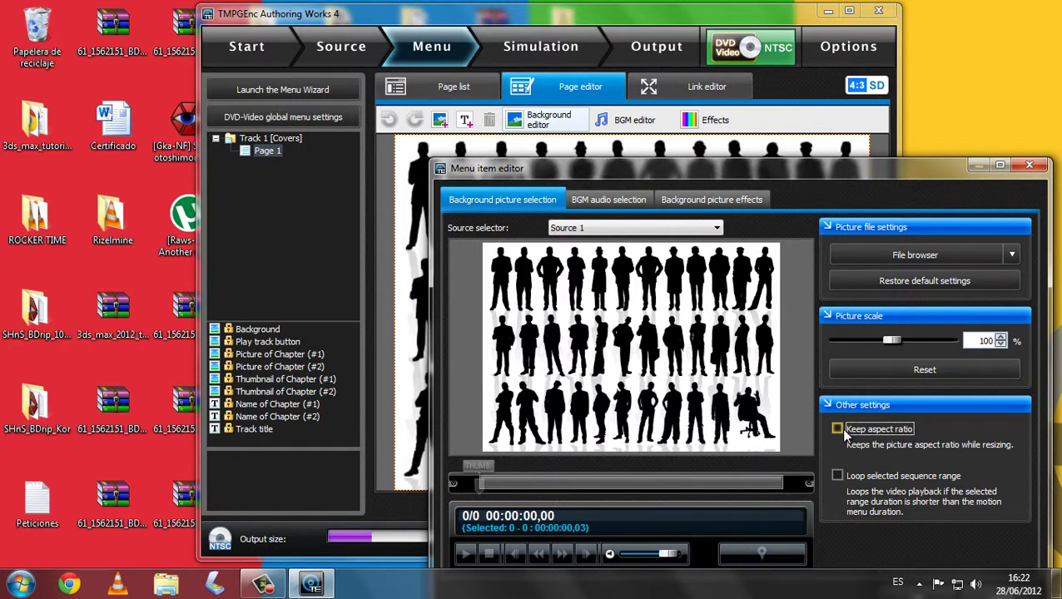
left_click_drag(847, 179, 658, 45)
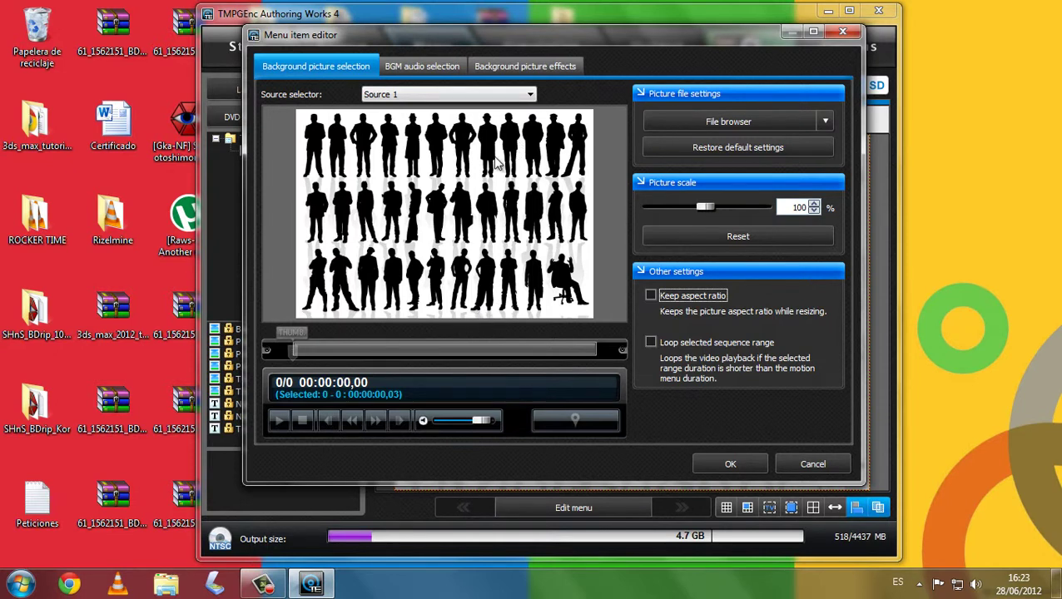
Step: Check the background's BGM audio settings and enable the Blur effect on the background picture
left_click(439, 72)
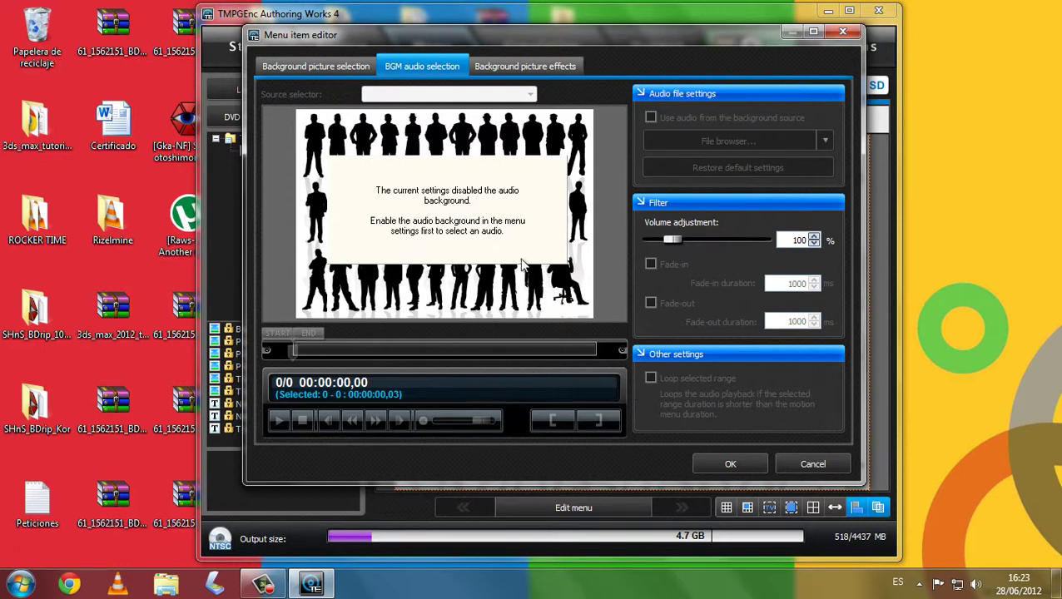
left_click(528, 66)
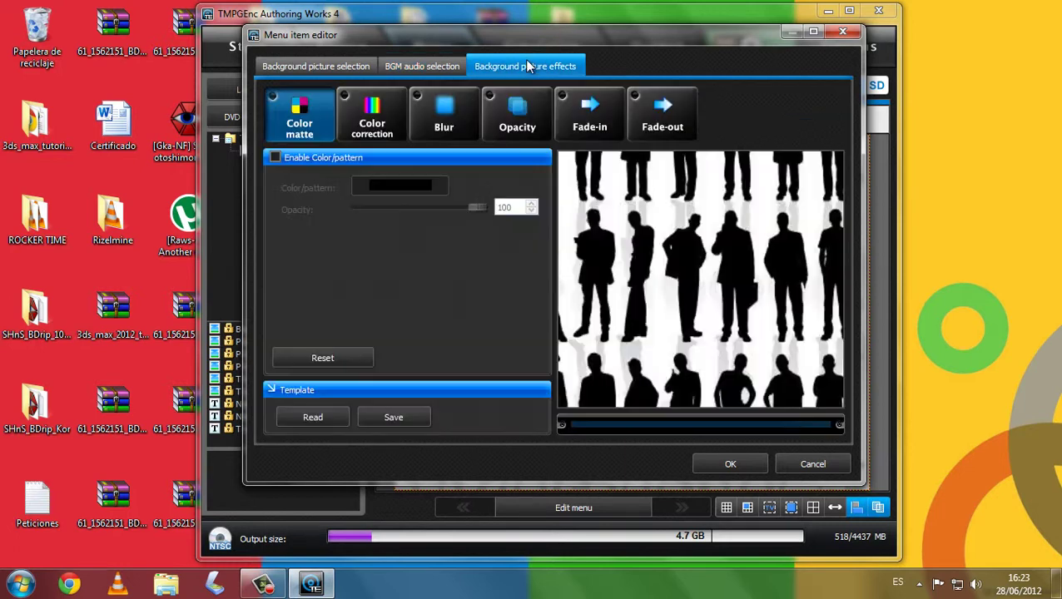
left_click(417, 97)
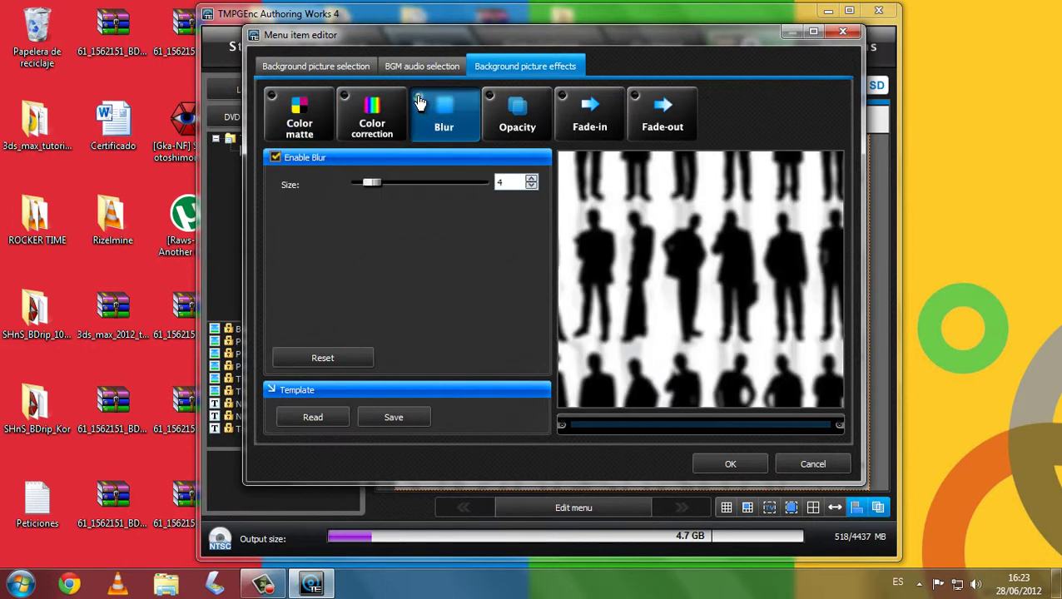
Step: Review the Opacity, Fade-in, Blur, Color correction and Color matte effects and accept the background settings
left_click(491, 108)
left_click(563, 102)
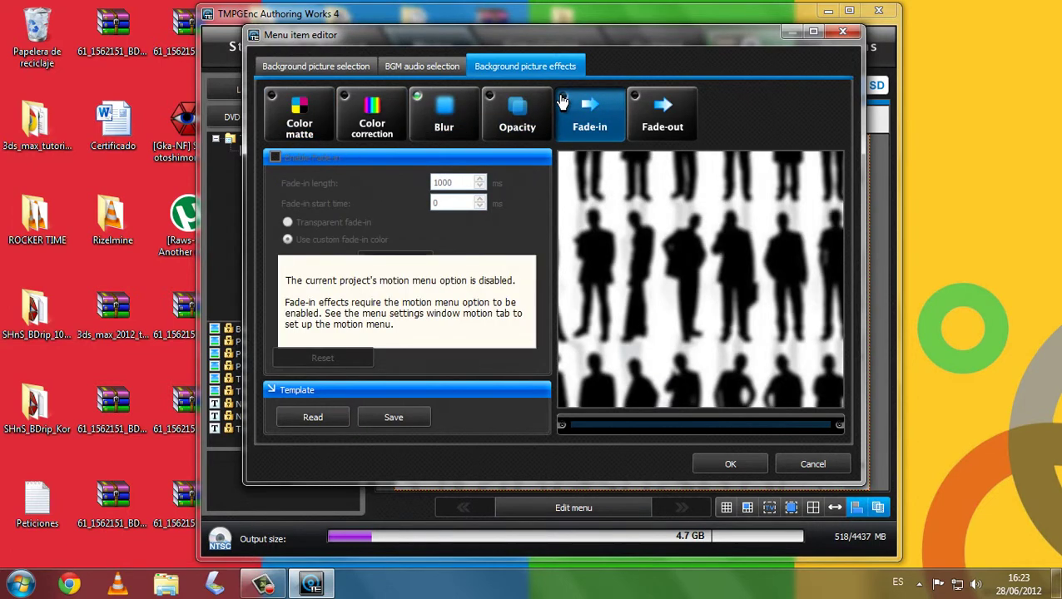
left_click(516, 115)
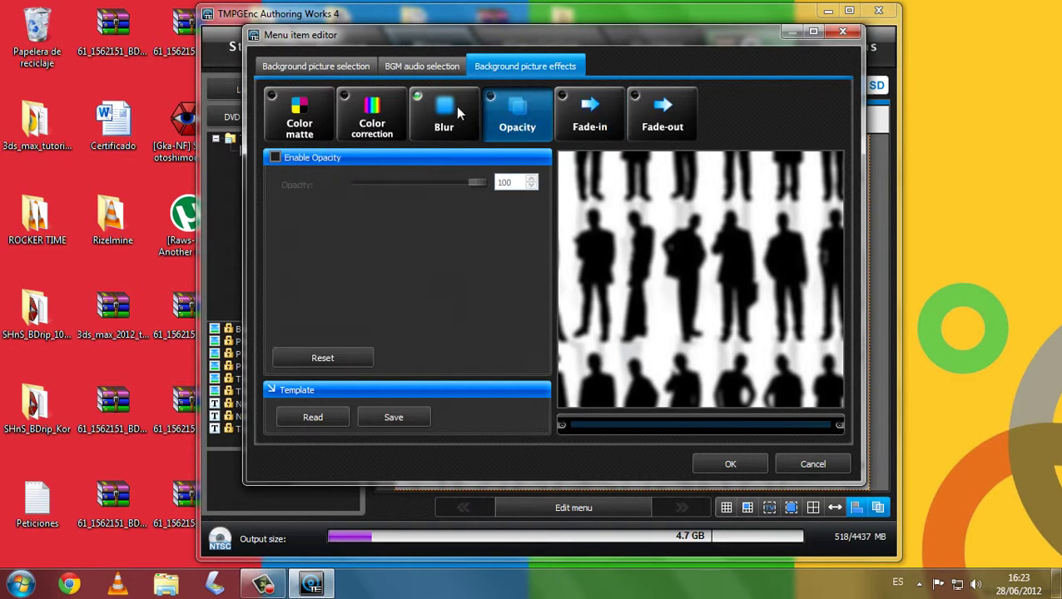
left_click(444, 115)
left_click(364, 119)
left_click(325, 121)
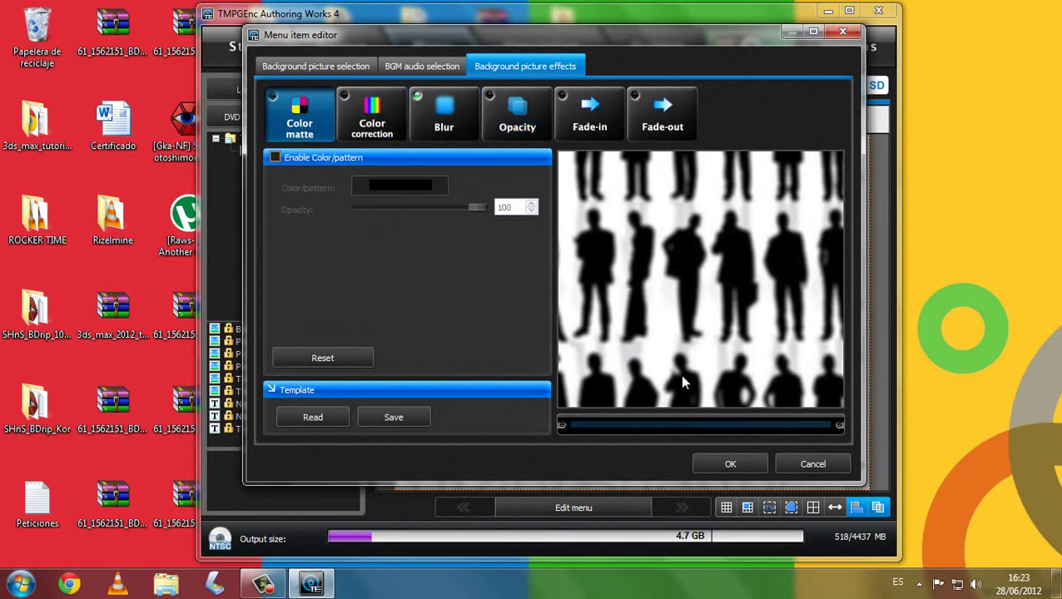
left_click(732, 466)
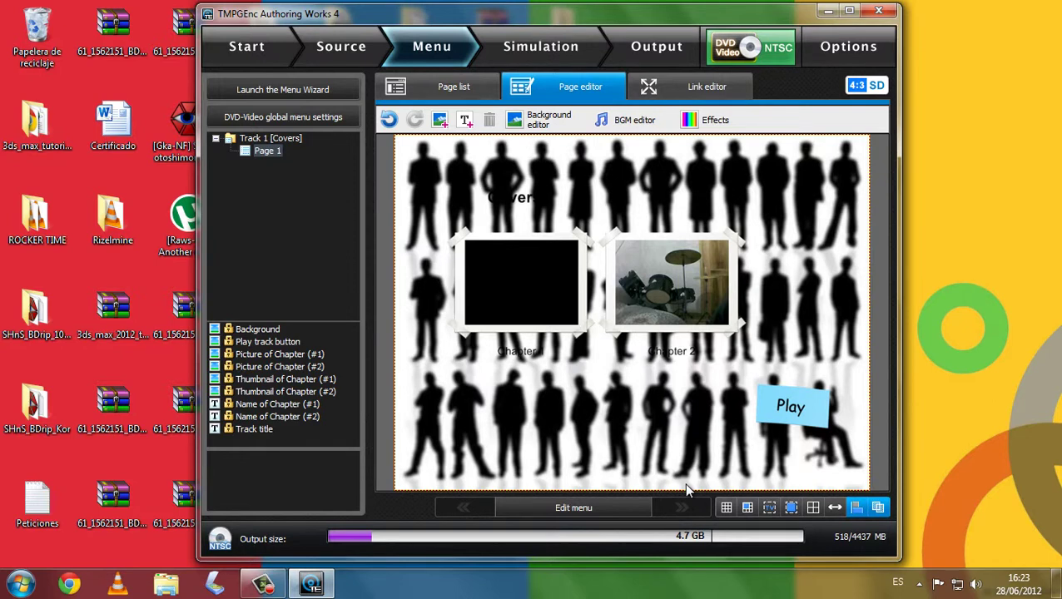
Step: Edit the Covers track title, trying magenta before setting the text colour to red, and set the font size to 40
left_click(520, 352)
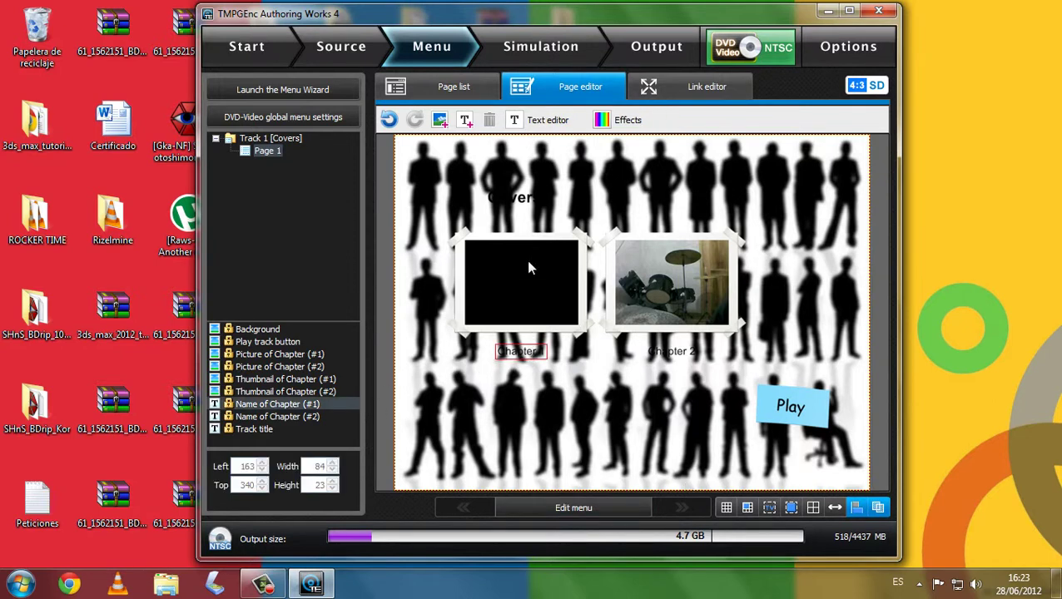
left_click(520, 200)
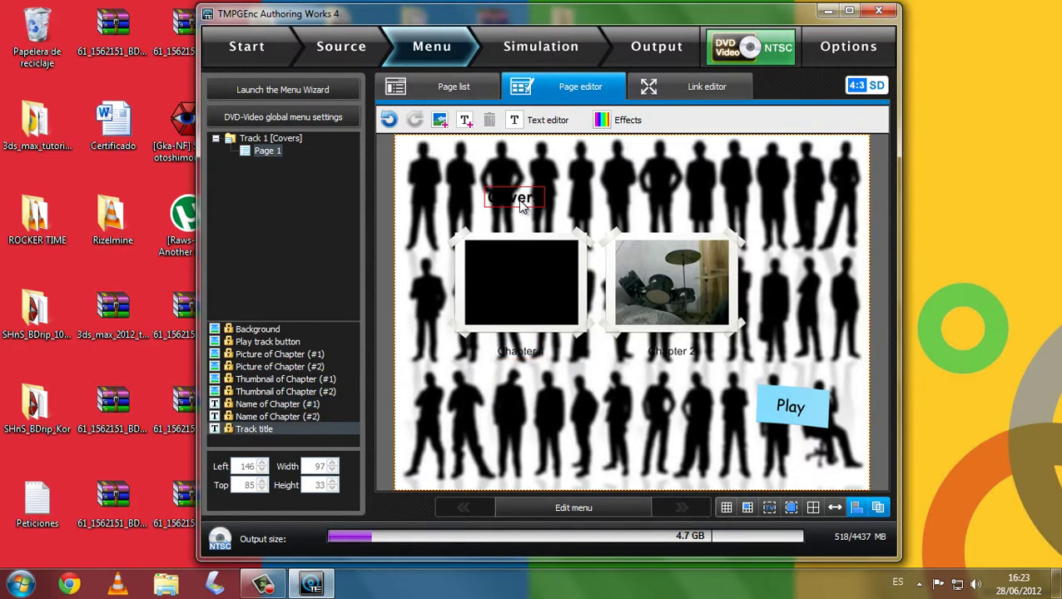
double_click(520, 200)
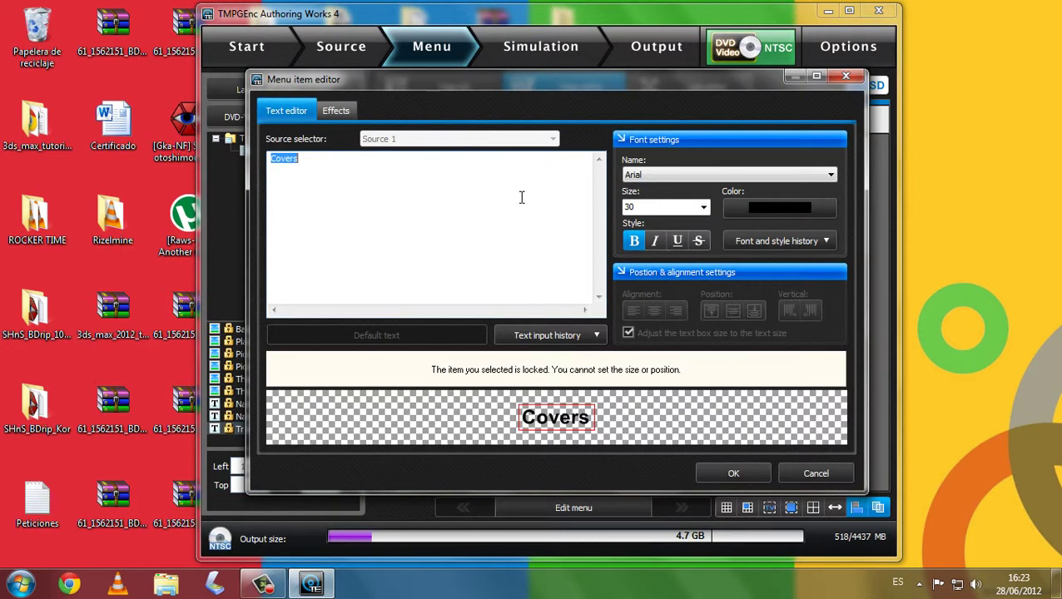
left_click(765, 213)
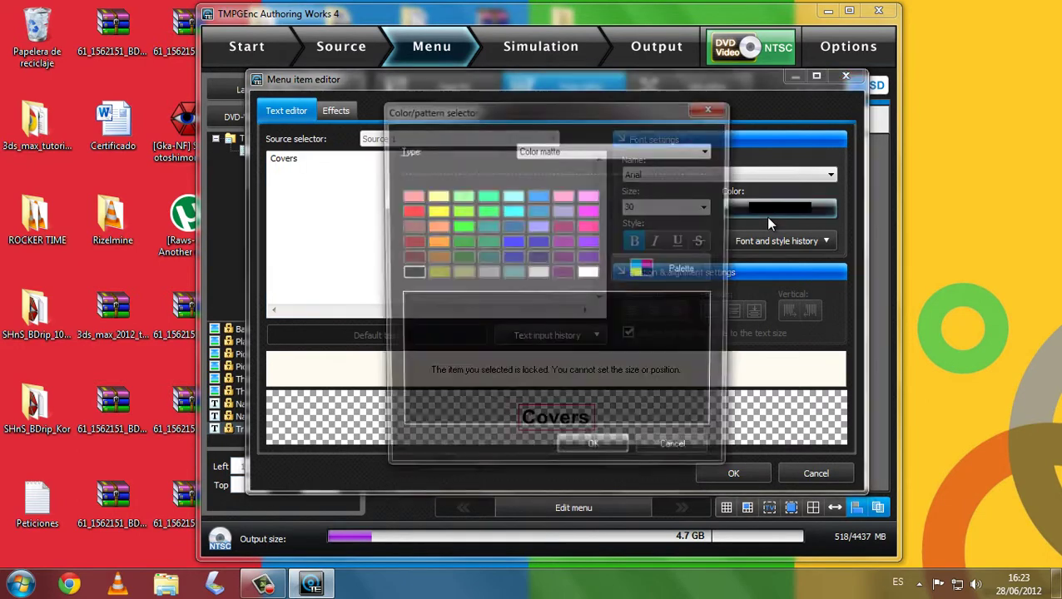
left_click(593, 210)
left_click(595, 453)
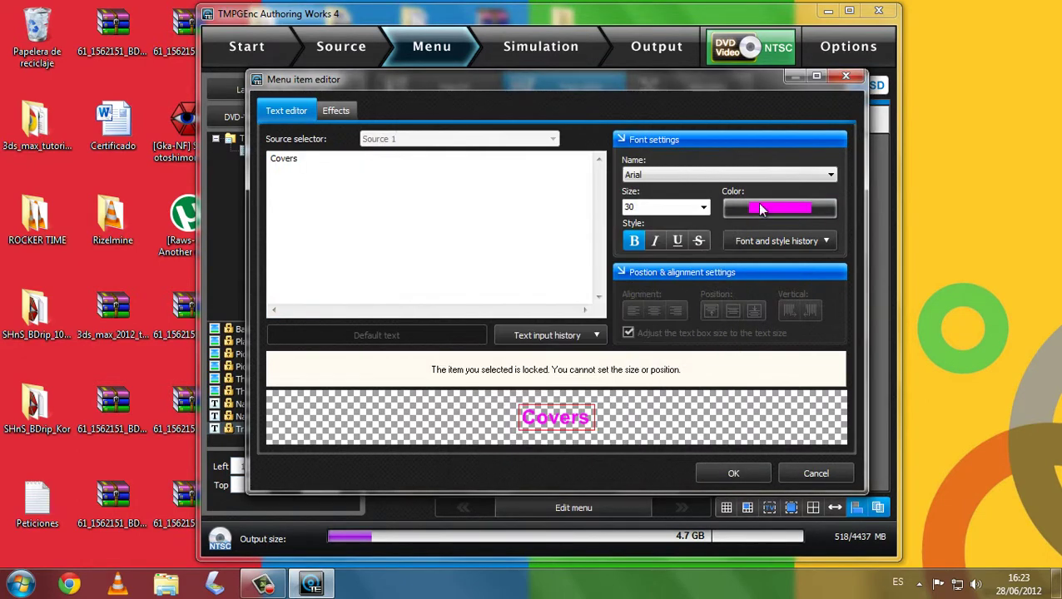
left_click(779, 208)
left_click(409, 211)
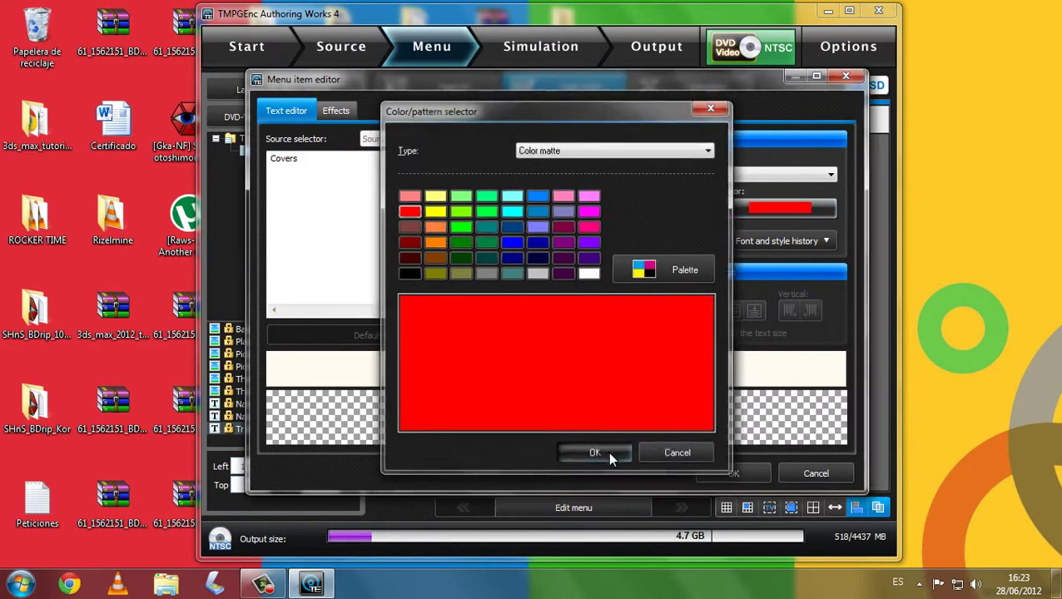
left_click(607, 451)
left_click(704, 207)
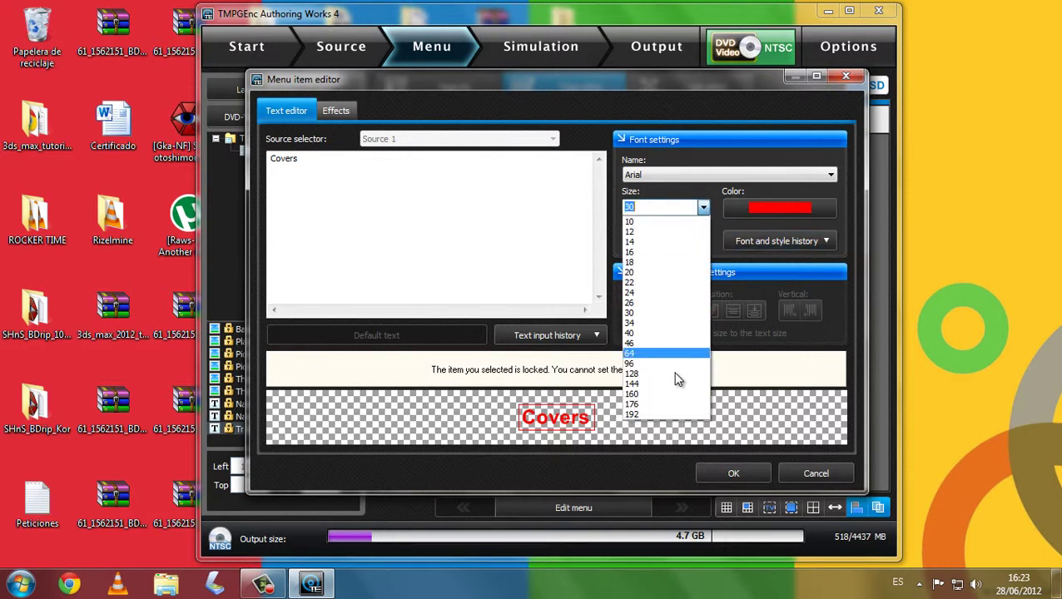
left_click(658, 356)
Step: Look through the font and style history, the font list and the text input history for the track title
left_click(764, 242)
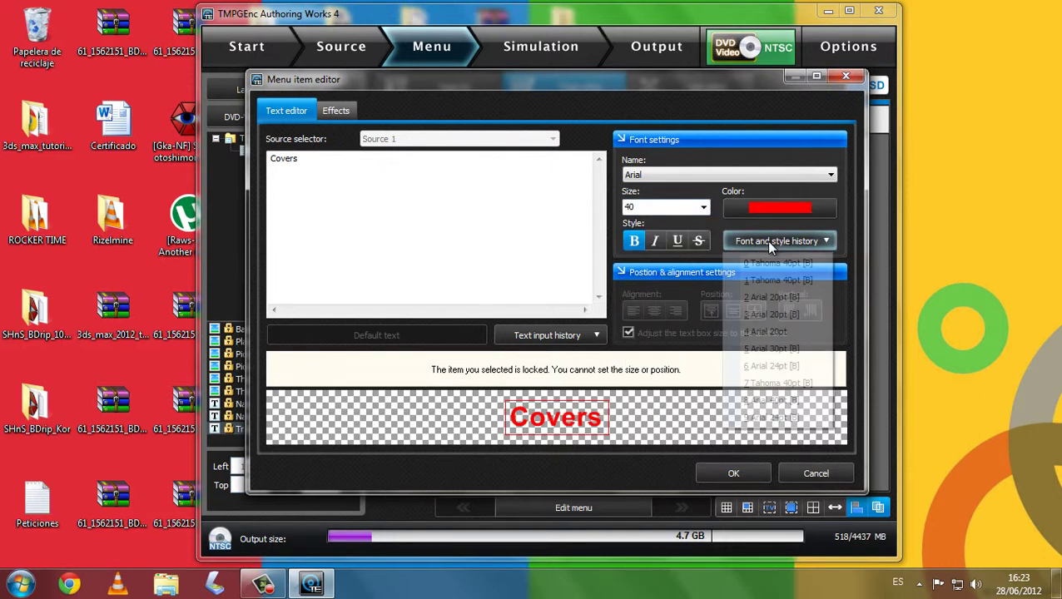
left_click(774, 241)
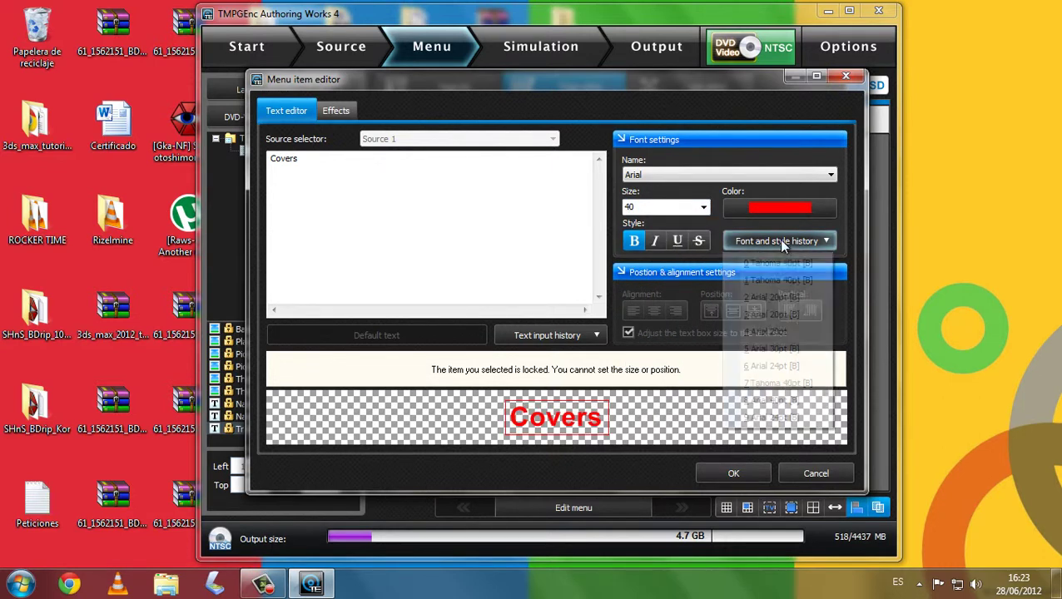
left_click(774, 241)
left_click(678, 225)
left_click(691, 174)
left_click(692, 188)
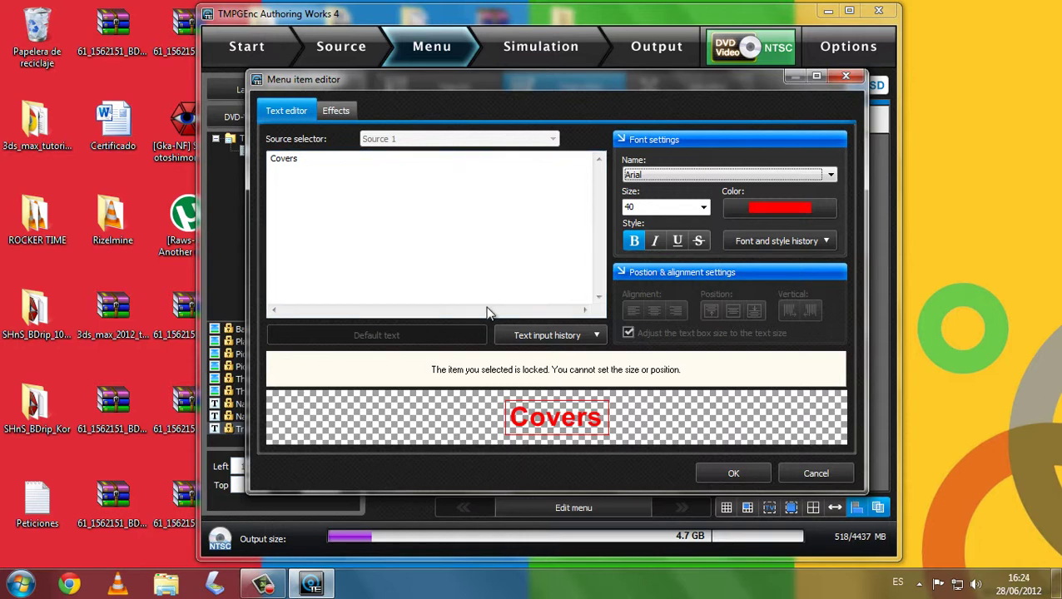
left_click(807, 242)
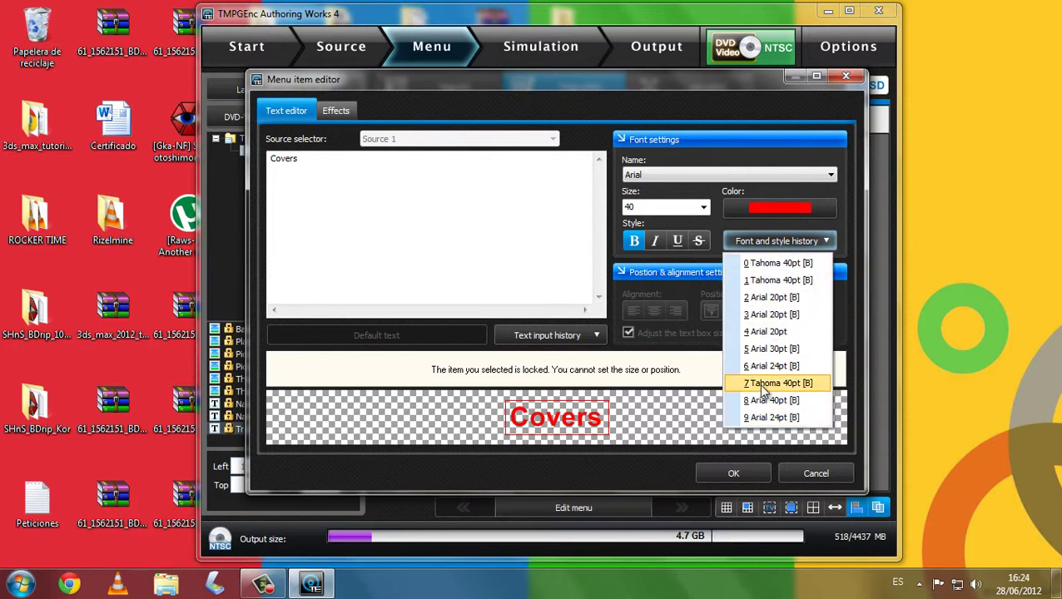
left_click(560, 257)
left_click(571, 336)
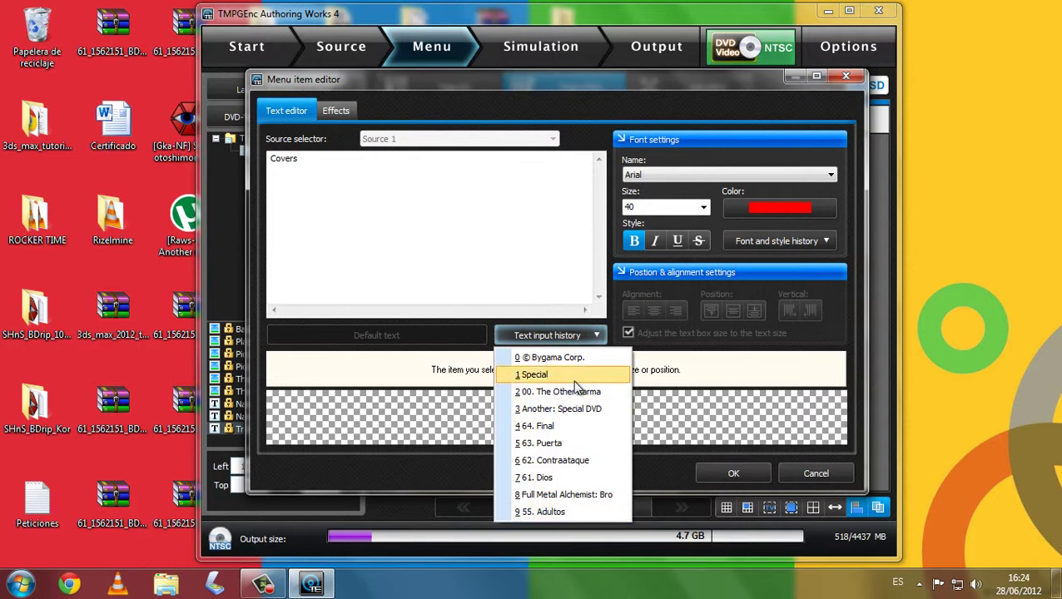
left_click(551, 268)
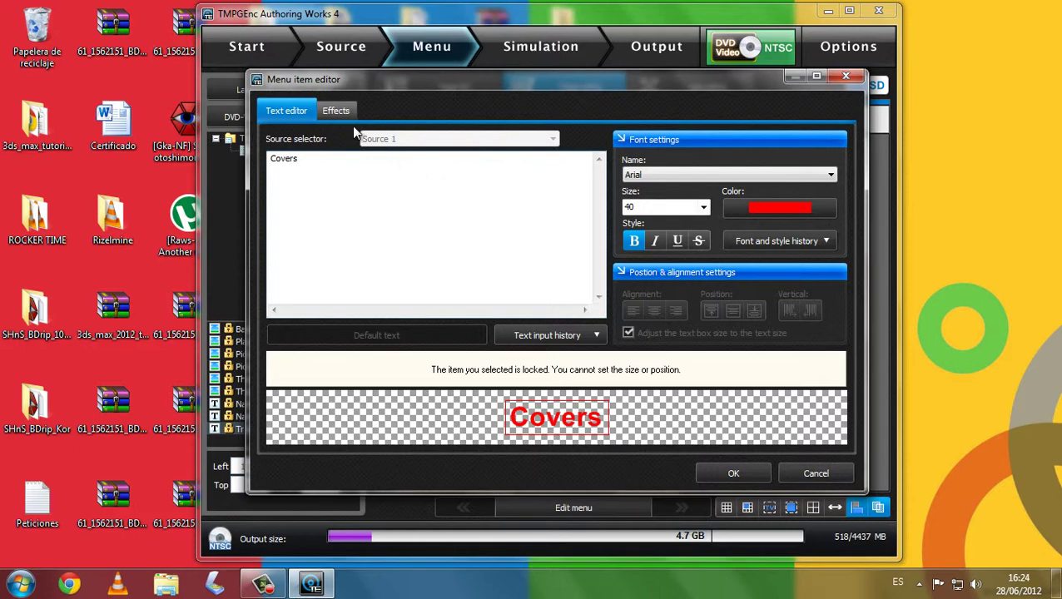
Step: Try the Color matte and Inner shadow effects on the Covers title, look at Color correction, and disable the tried effects again
left_click(337, 111)
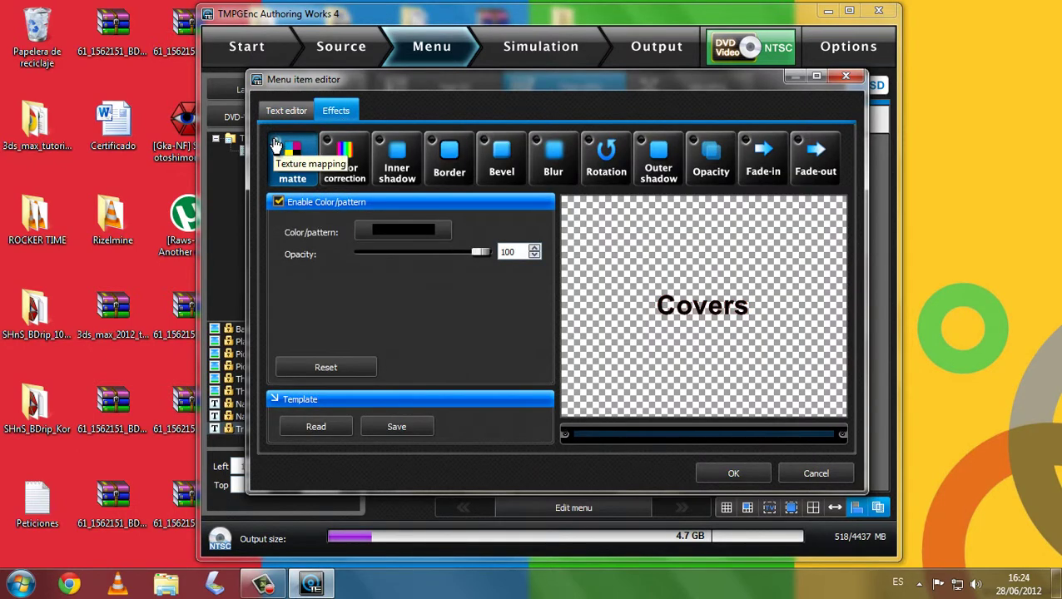
left_click(441, 237)
left_click(703, 454)
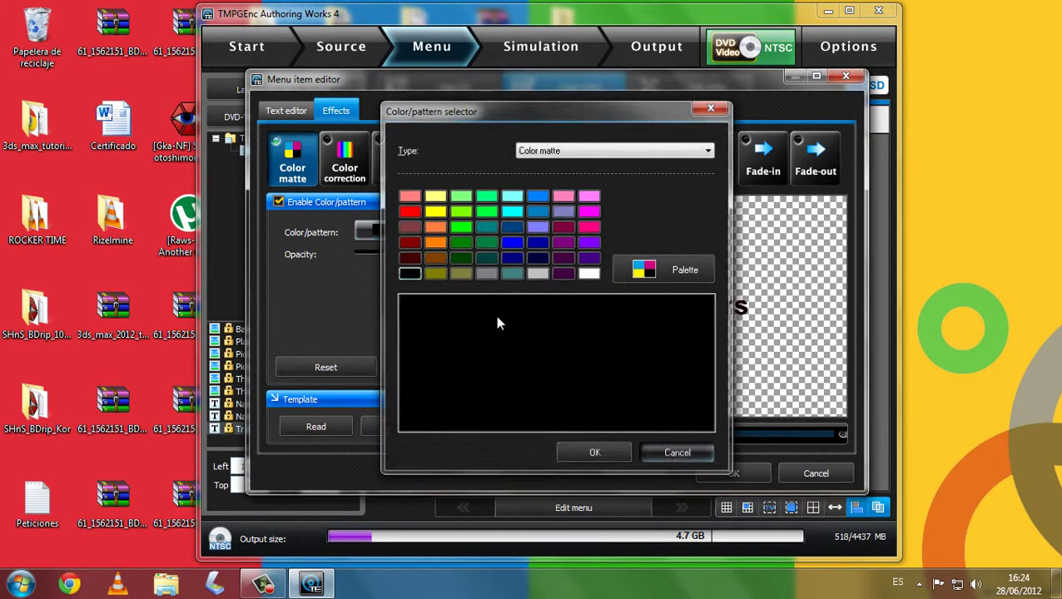
left_click(273, 144)
left_click(347, 148)
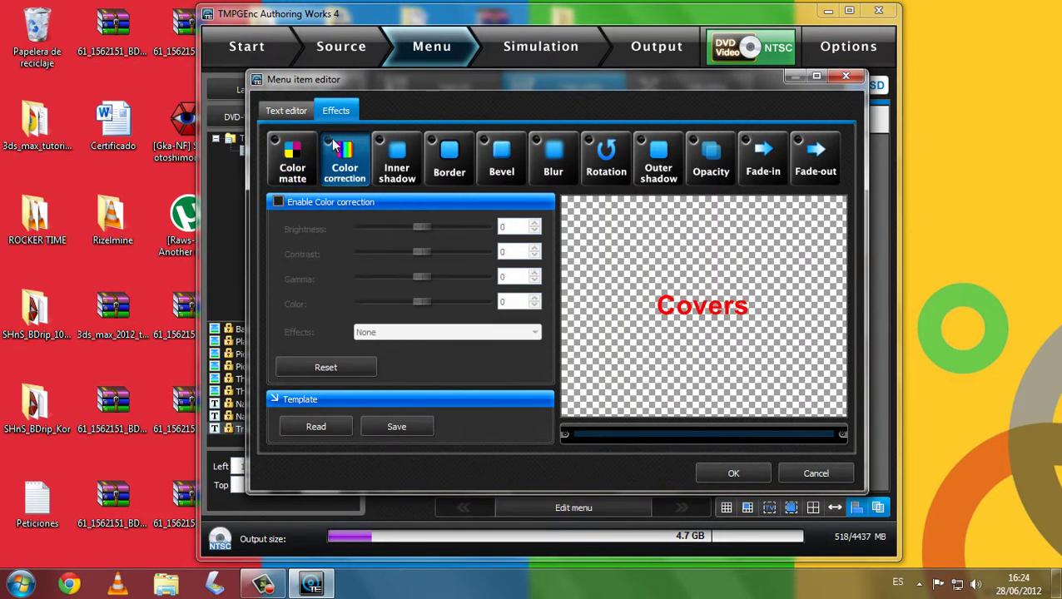
left_click(392, 158)
left_click(382, 141)
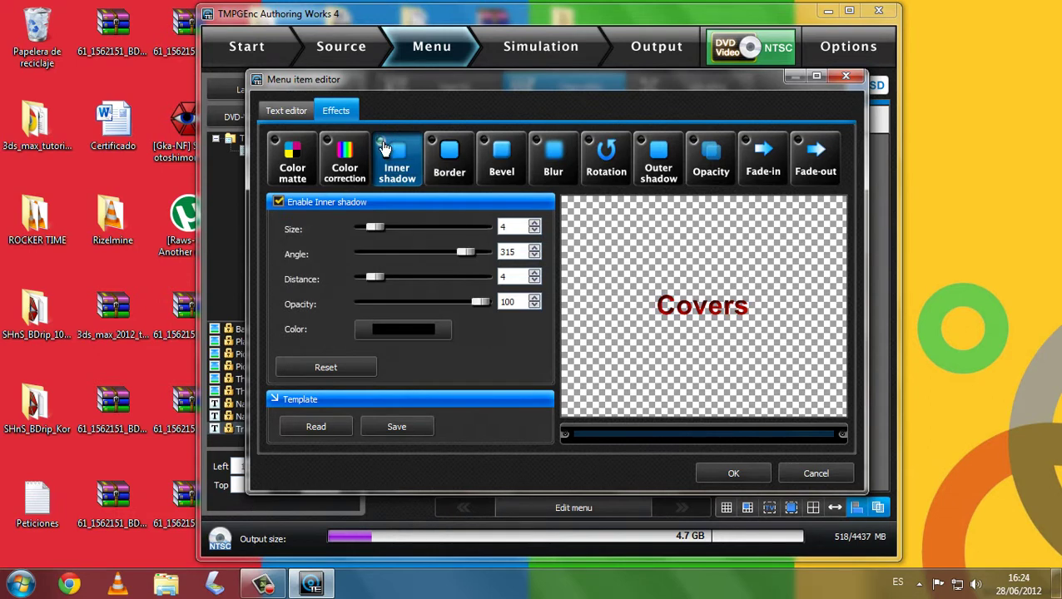
left_click(382, 142)
Step: Enable the Border effect on the Covers title and try out the Bevel, Blur and Rotation effects, turning these off again
left_click(433, 143)
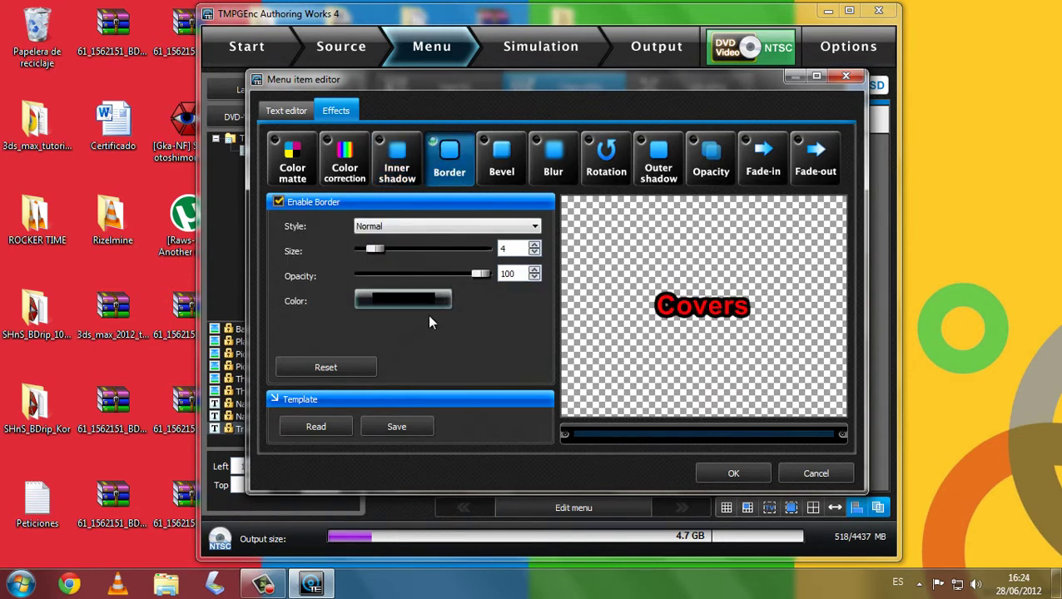
left_click(492, 179)
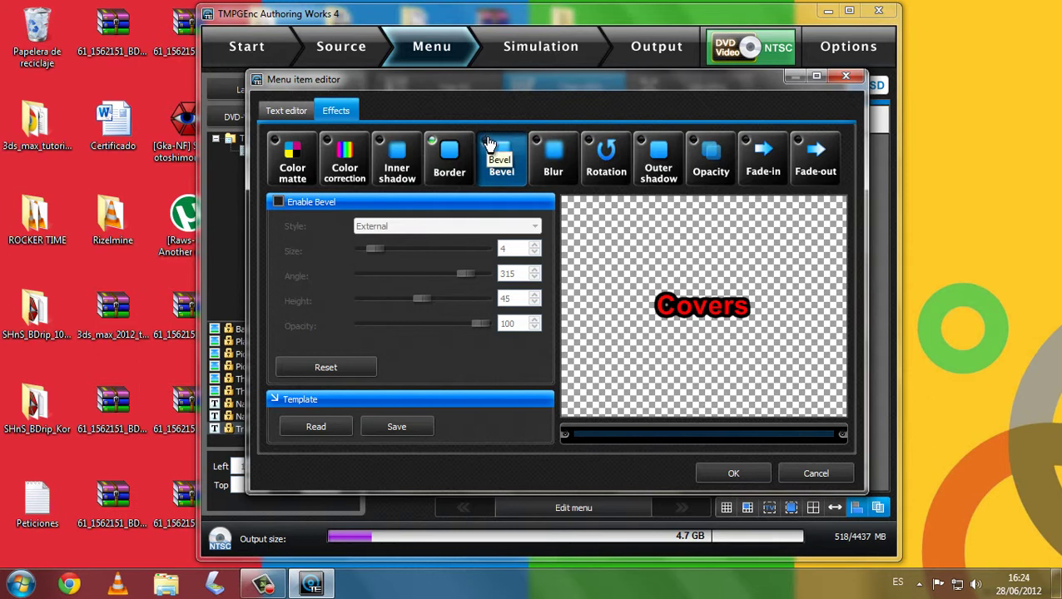
left_click(551, 150)
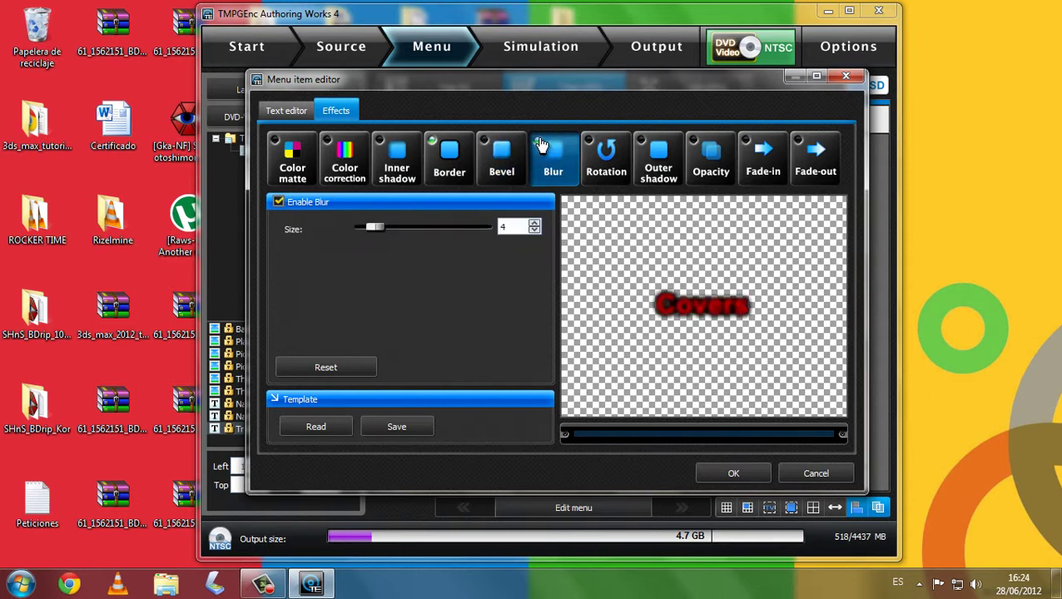
left_click(601, 155)
left_click(590, 143)
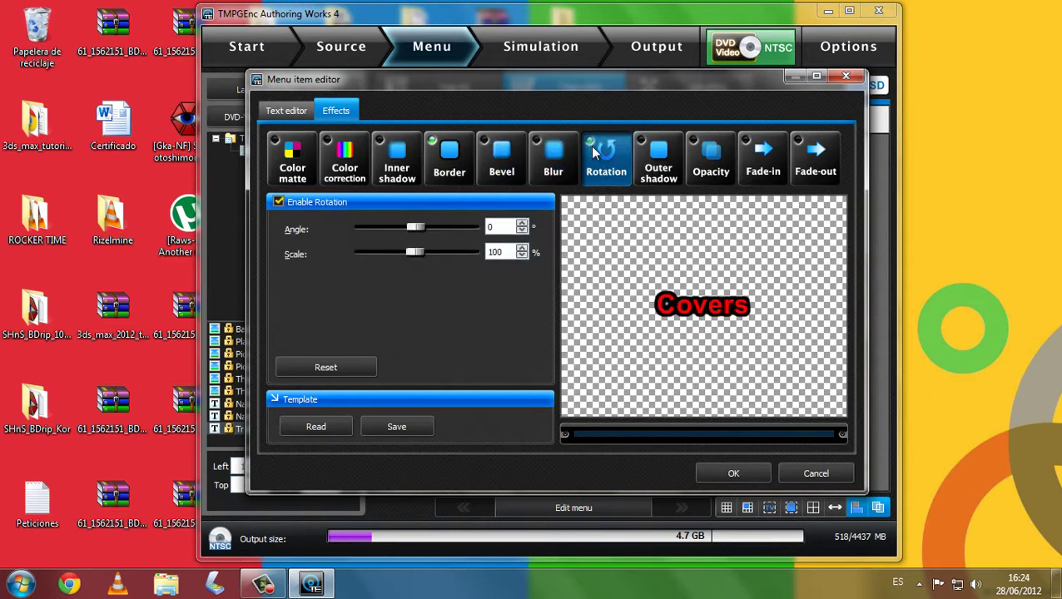
left_click_drag(422, 227, 412, 226)
type("0")
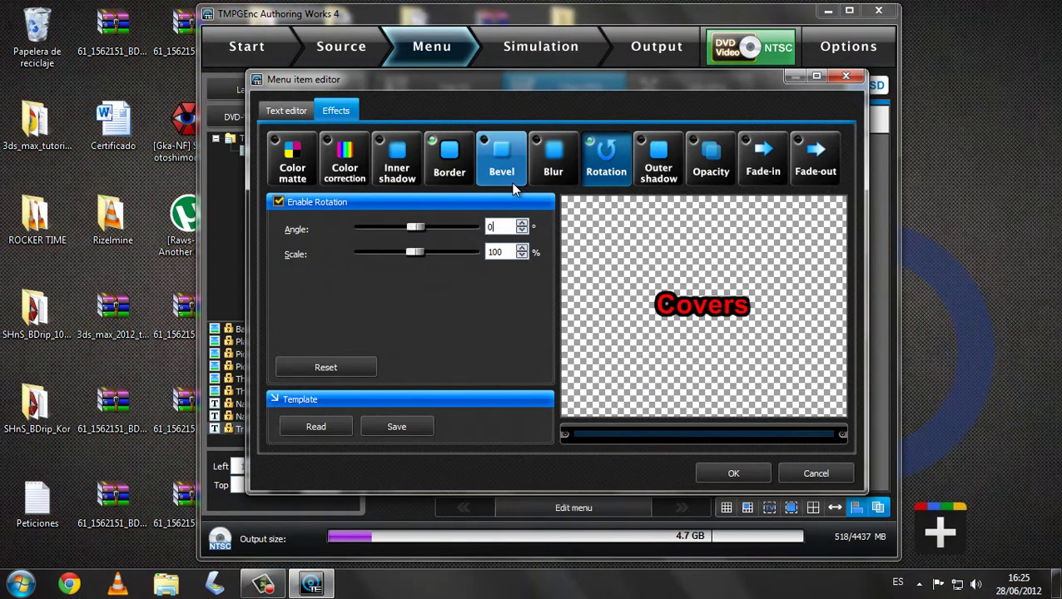
left_click(588, 144)
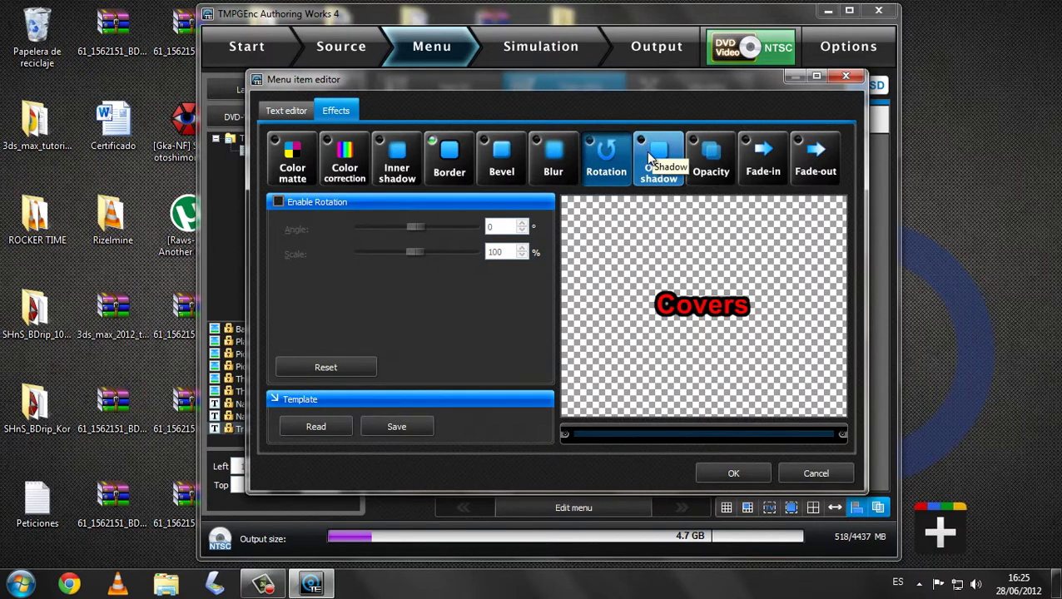
Step: Toggle the Border effect off and on repeatedly to compare the Covers title with and without its outline
left_click(432, 143)
left_click(432, 143)
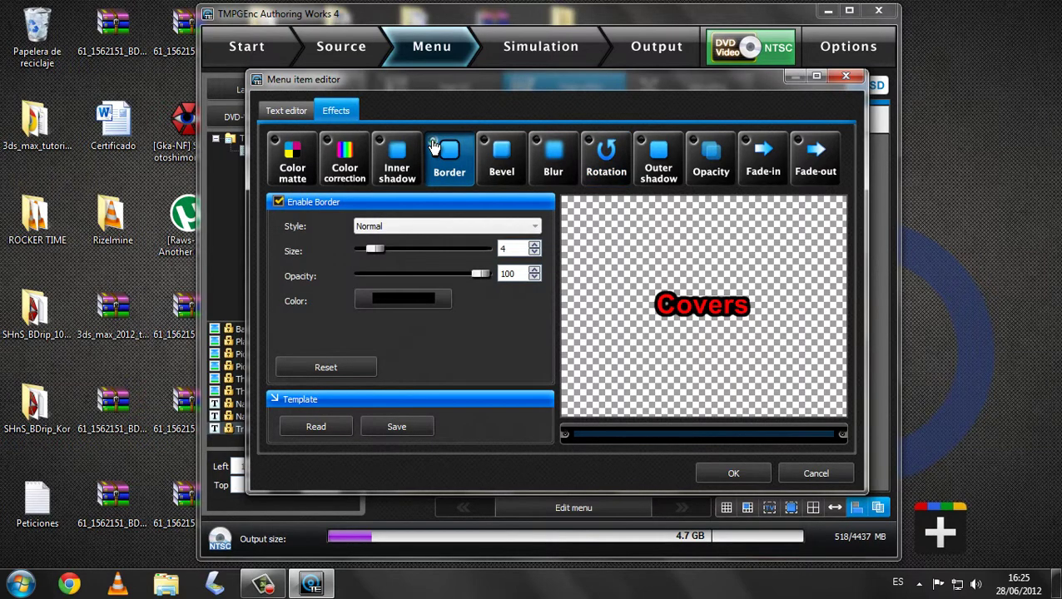
left_click(432, 143)
left_click(432, 144)
left_click(432, 143)
left_click(432, 143)
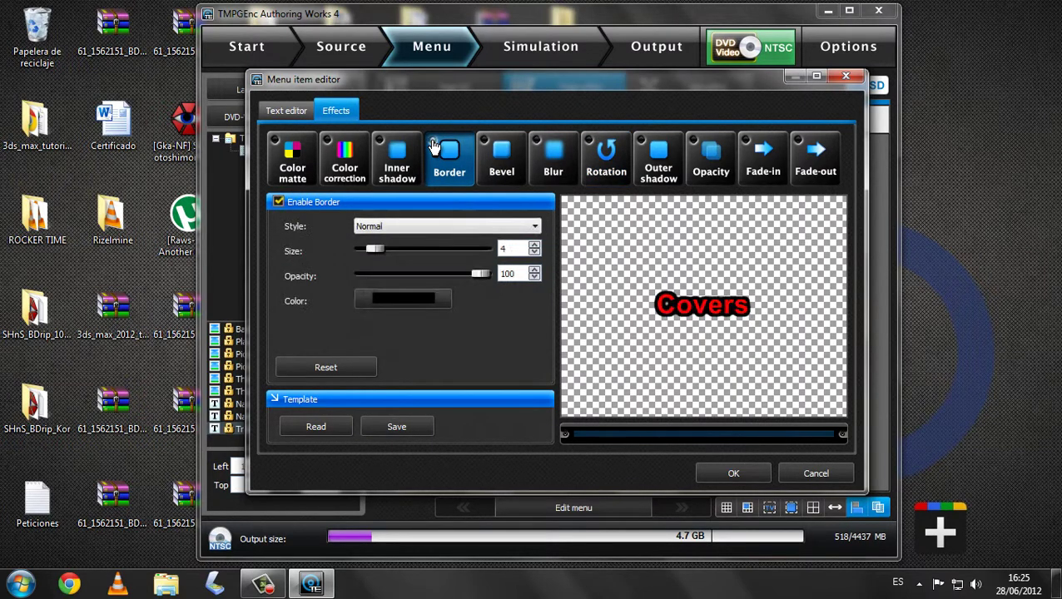
Step: Review the Outer shadow, Opacity and Fade-in effects and accept the Covers title's effect settings
left_click(656, 155)
left_click(703, 159)
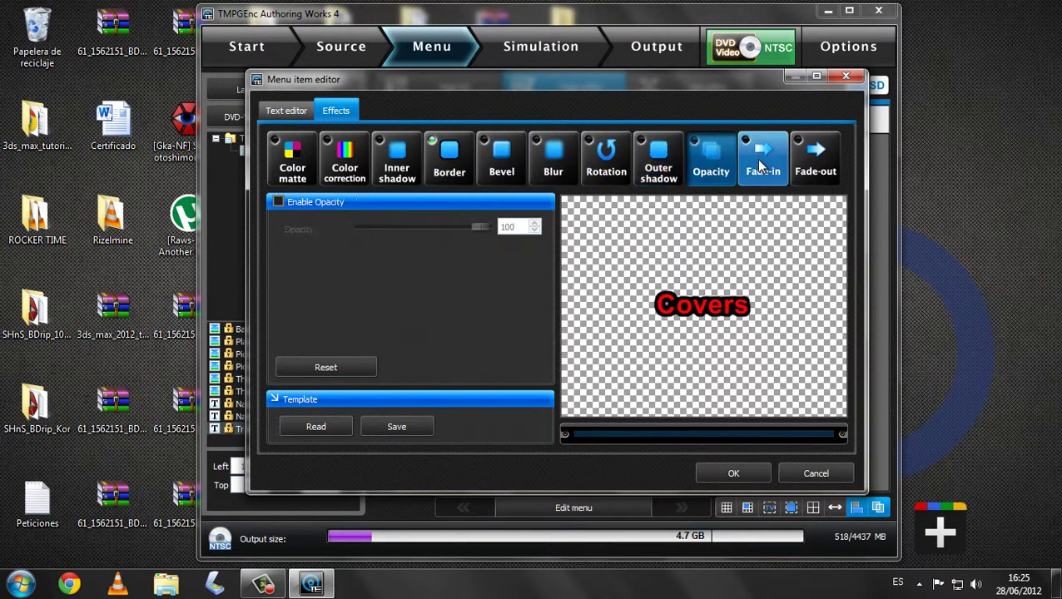
left_click(757, 158)
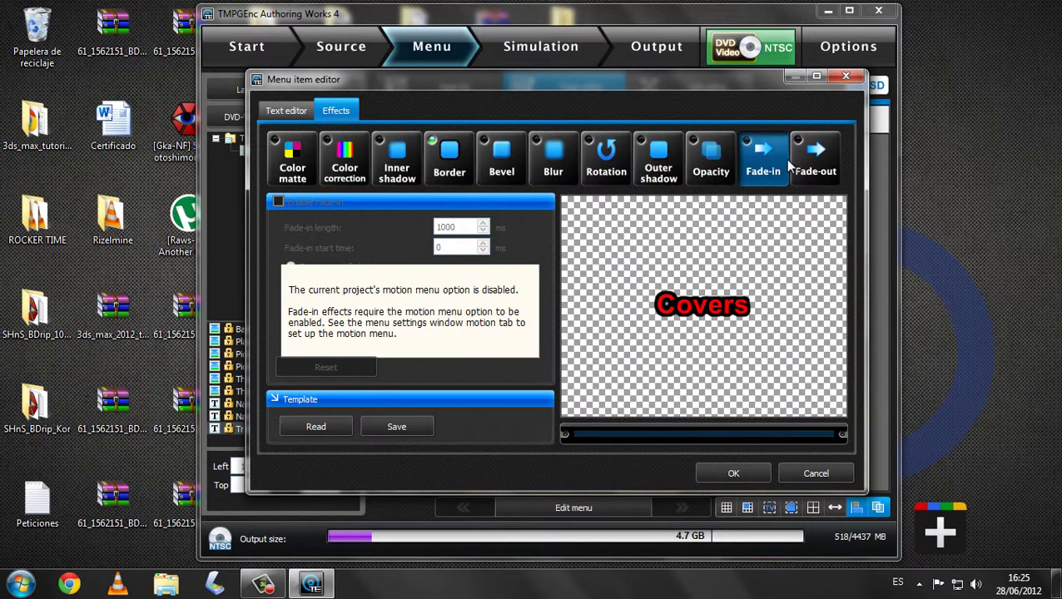
left_click(729, 474)
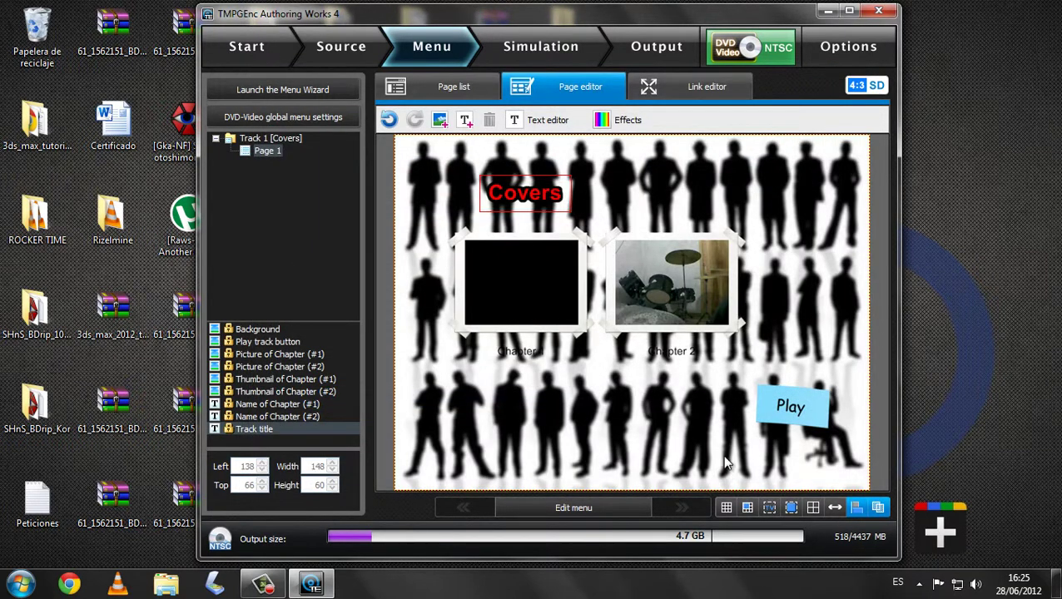
Step: Inspect the Covers title on the menu page and reopen its text settings to review the font options
left_click(550, 214)
left_click(532, 193)
left_click(616, 189)
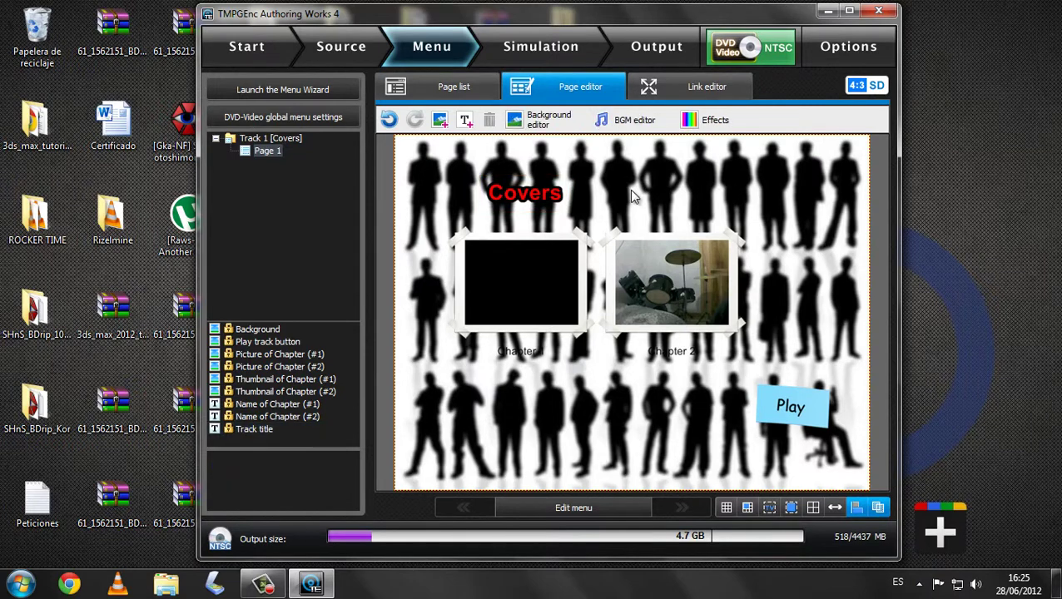
double_click(551, 195)
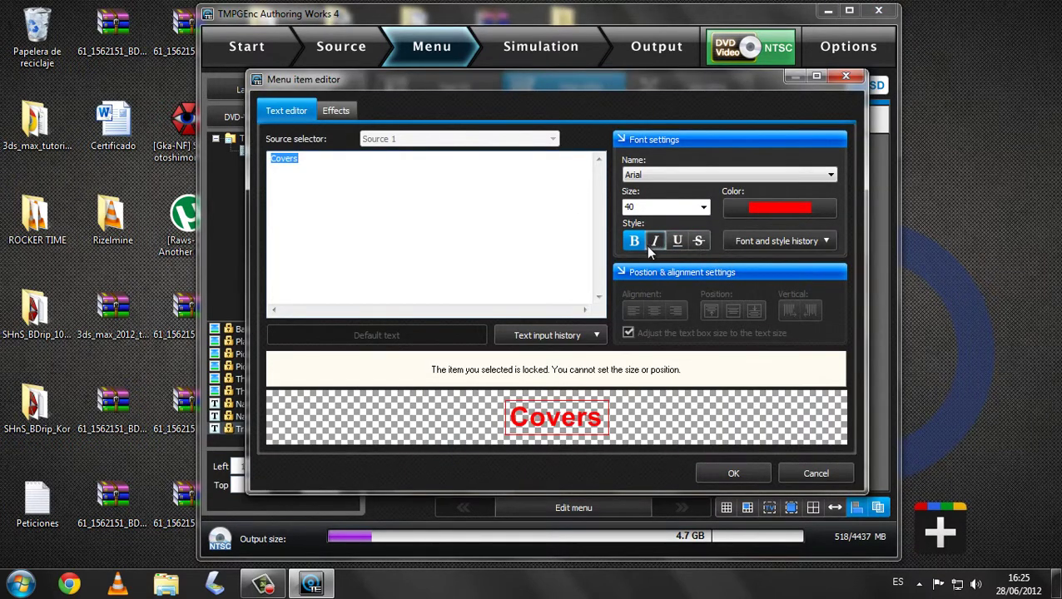
left_click(731, 473)
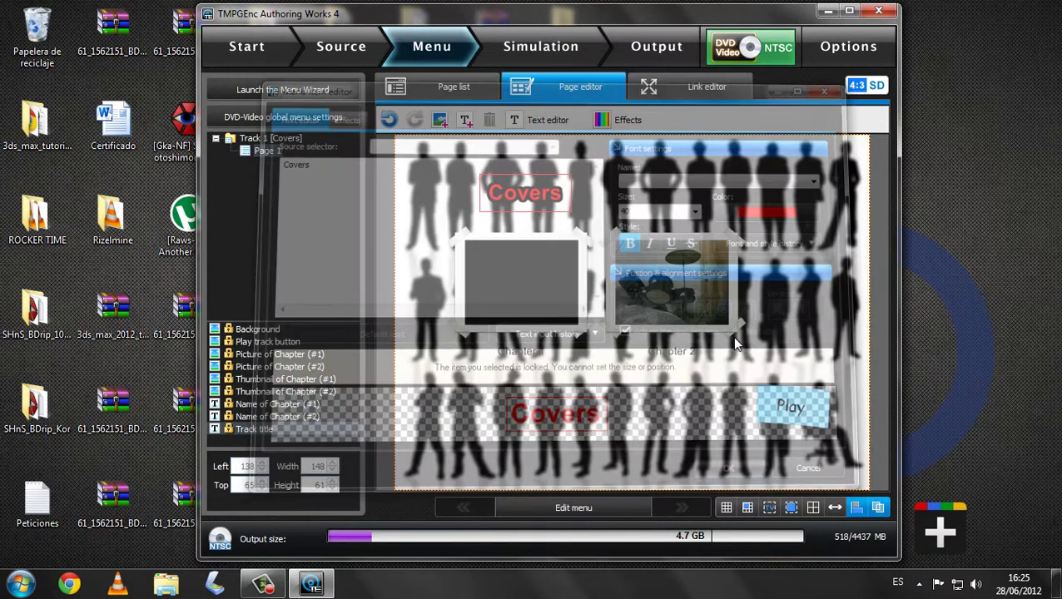
left_click(681, 376)
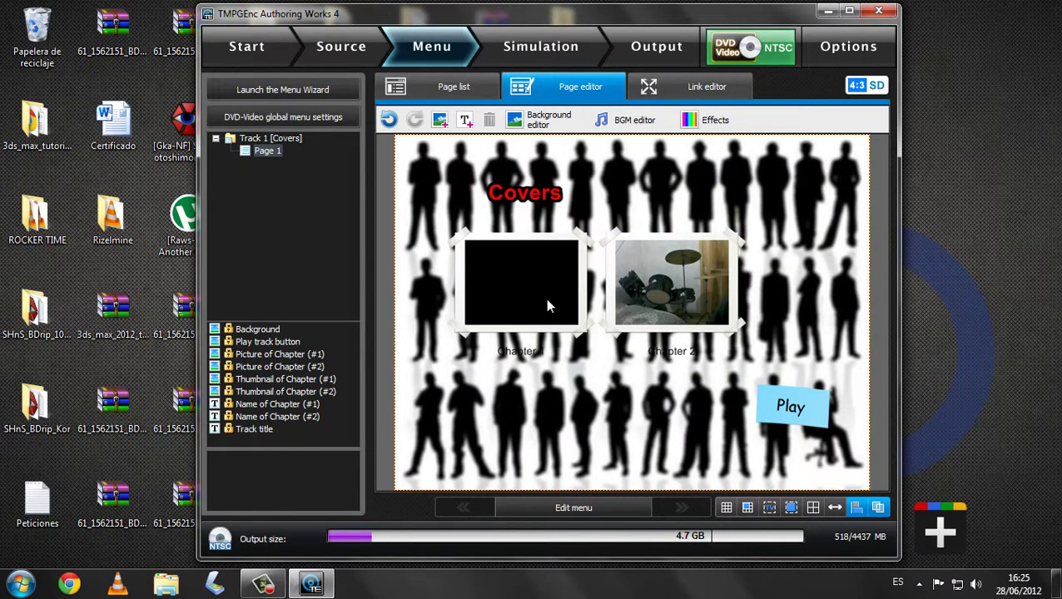
double_click(526, 356)
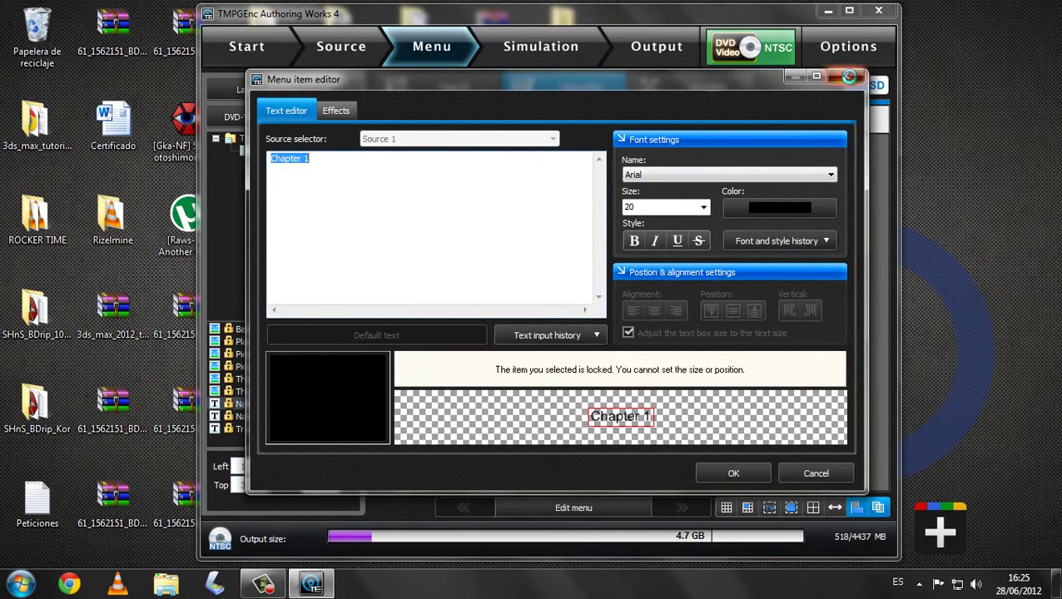
left_click(849, 76)
left_click(651, 329)
left_click(533, 353)
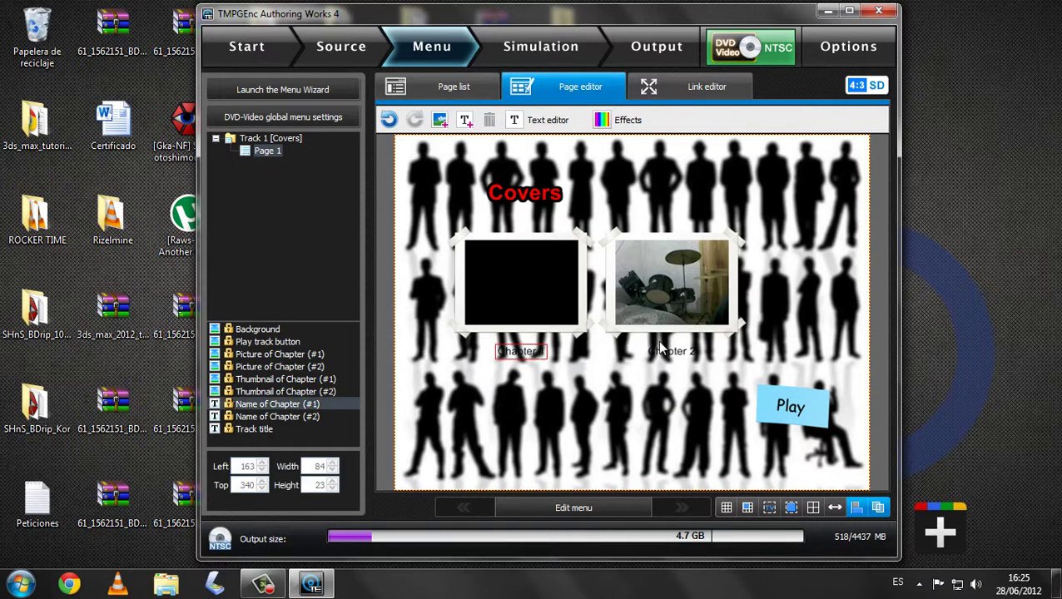
left_click(659, 350)
left_click(530, 353)
left_click(690, 353)
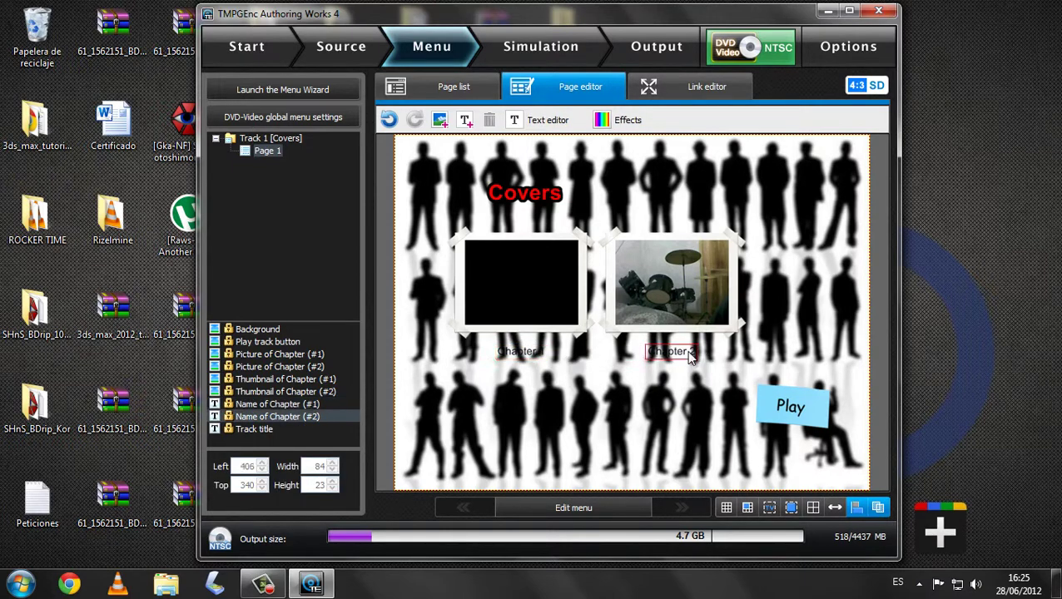
left_click(533, 353)
left_click(688, 353)
left_click(519, 349)
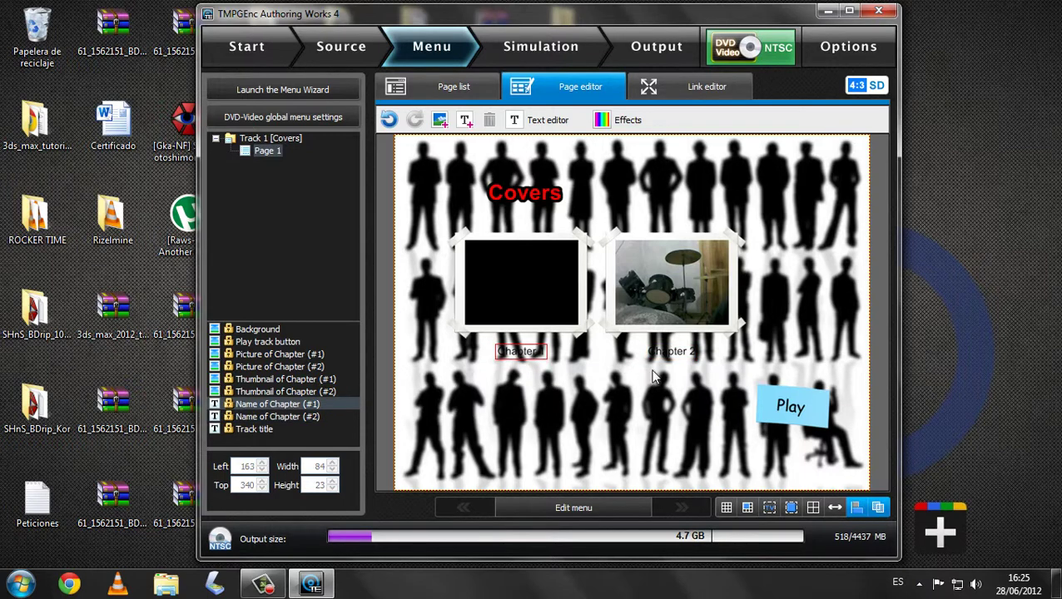
left_click(595, 394)
Step: Select the Chapter 1 and Chapter 2 names together and set their text to bold and red
left_click(531, 354)
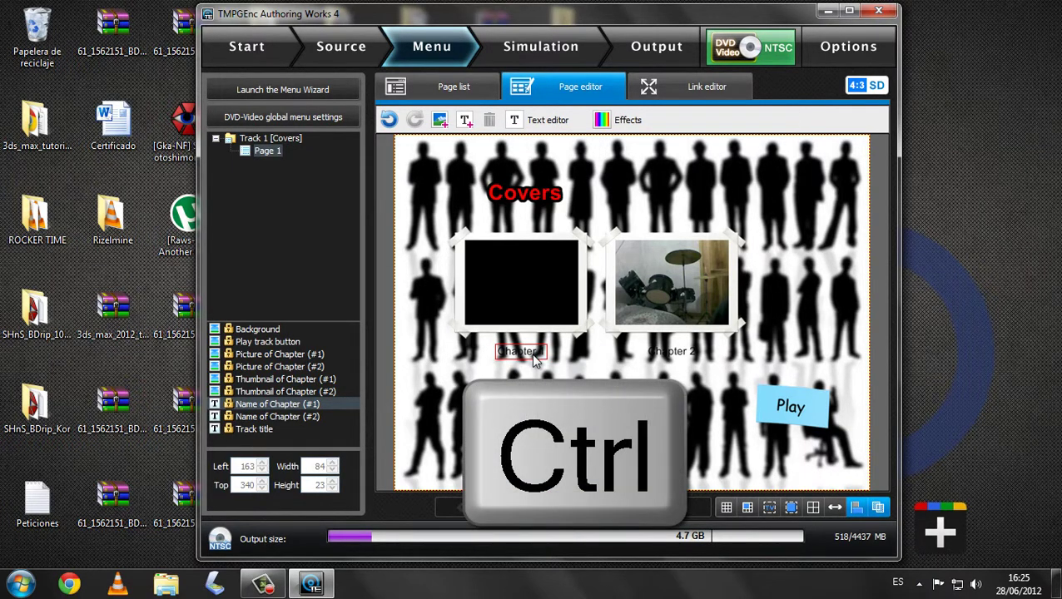
left_click(659, 350, "ctrl")
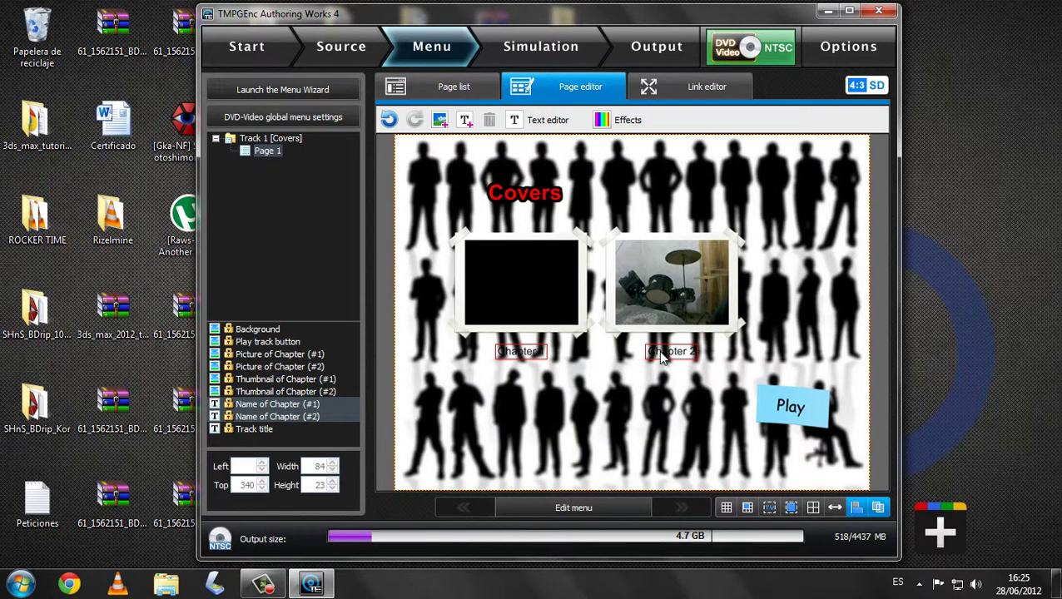
double_click(520, 351)
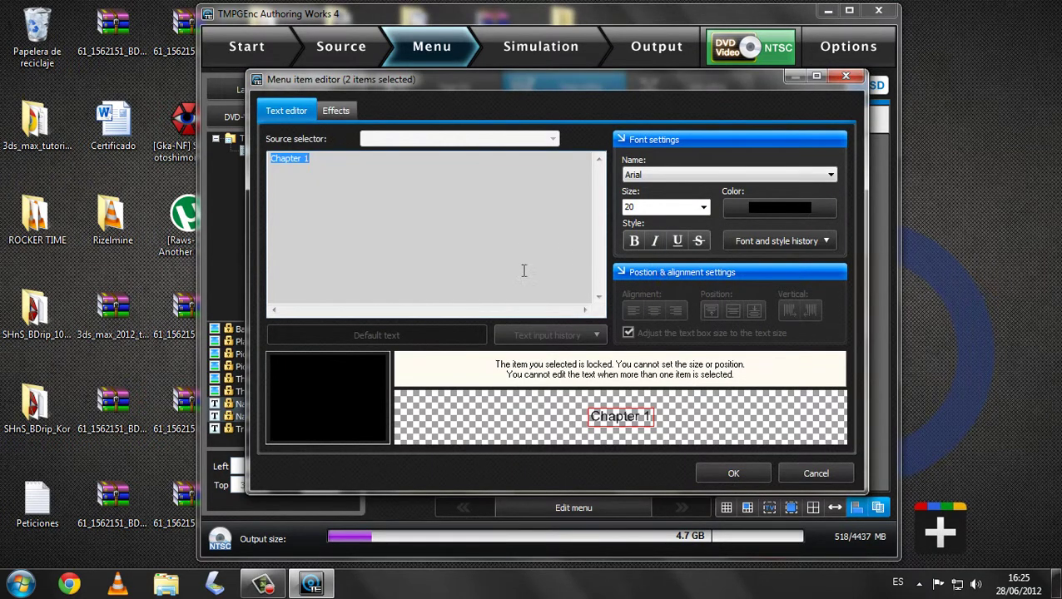
left_click(678, 241)
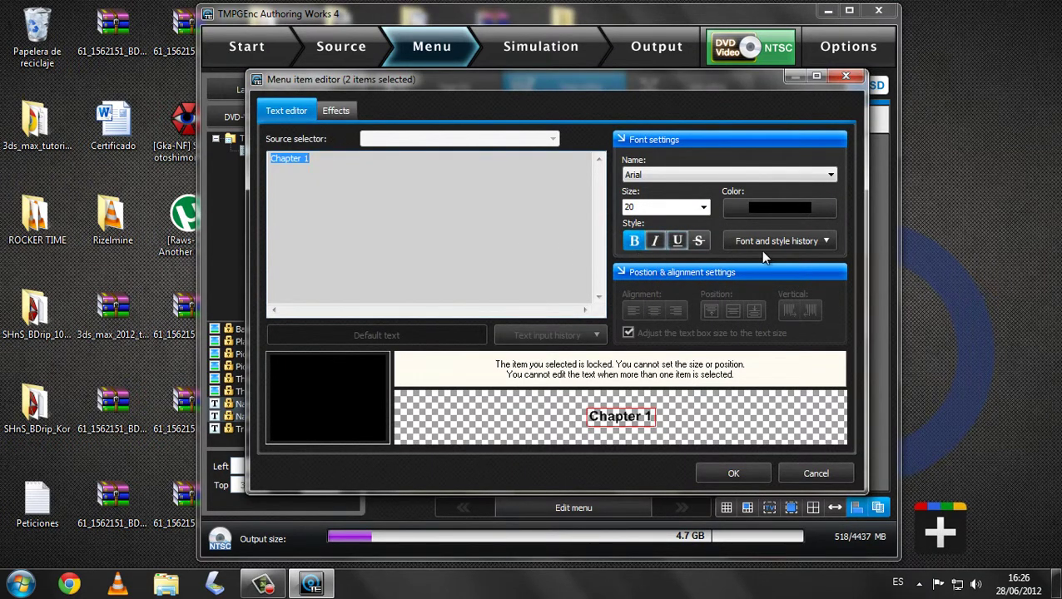
left_click(781, 208)
left_click(411, 212)
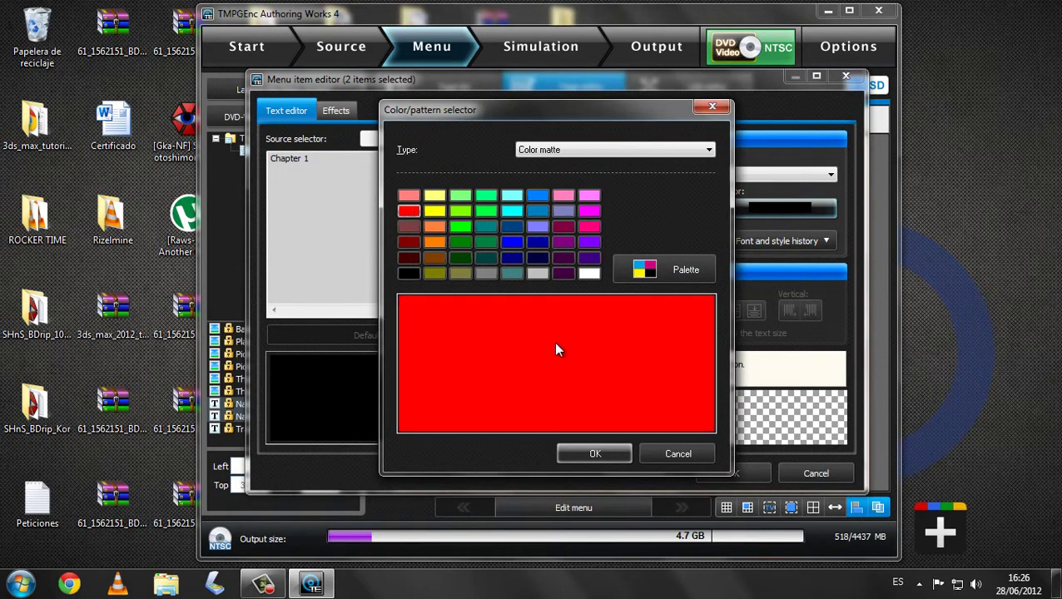
left_click(593, 453)
Step: Enable the Border and Bevel effects on both chapter names
left_click(336, 110)
left_click(441, 162)
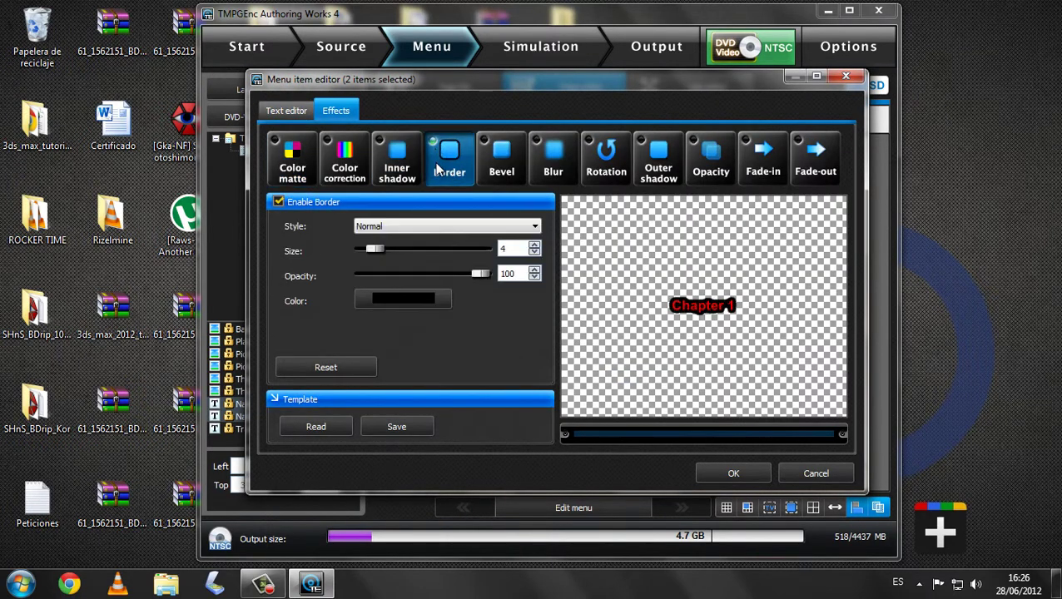
left_click(501, 166)
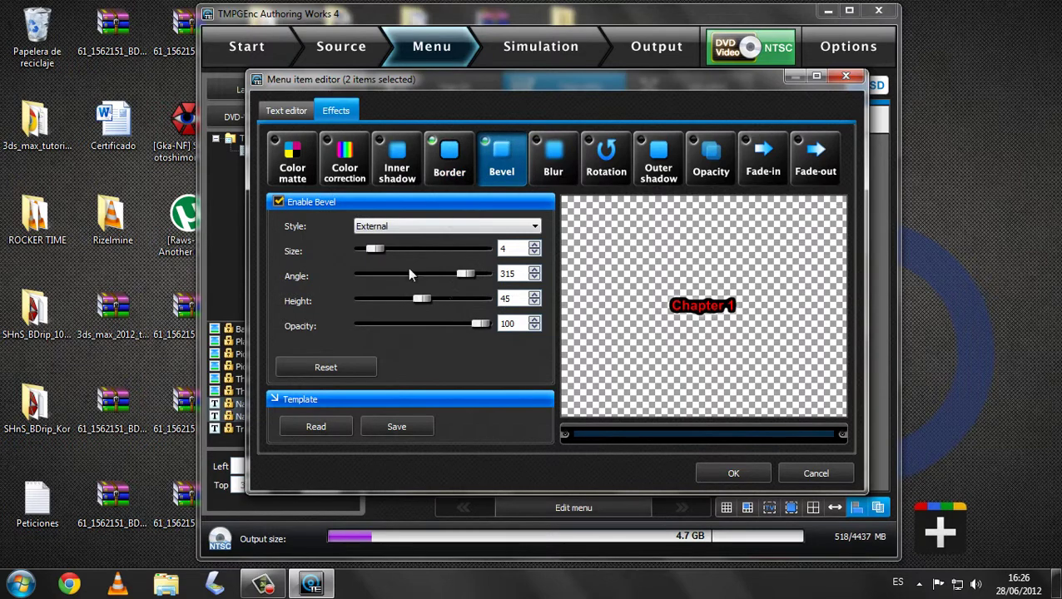
Step: Change the color type of the chapter names' Border effect to Color gradation, keeping the Normal border style
left_click(433, 176)
left_click(400, 298)
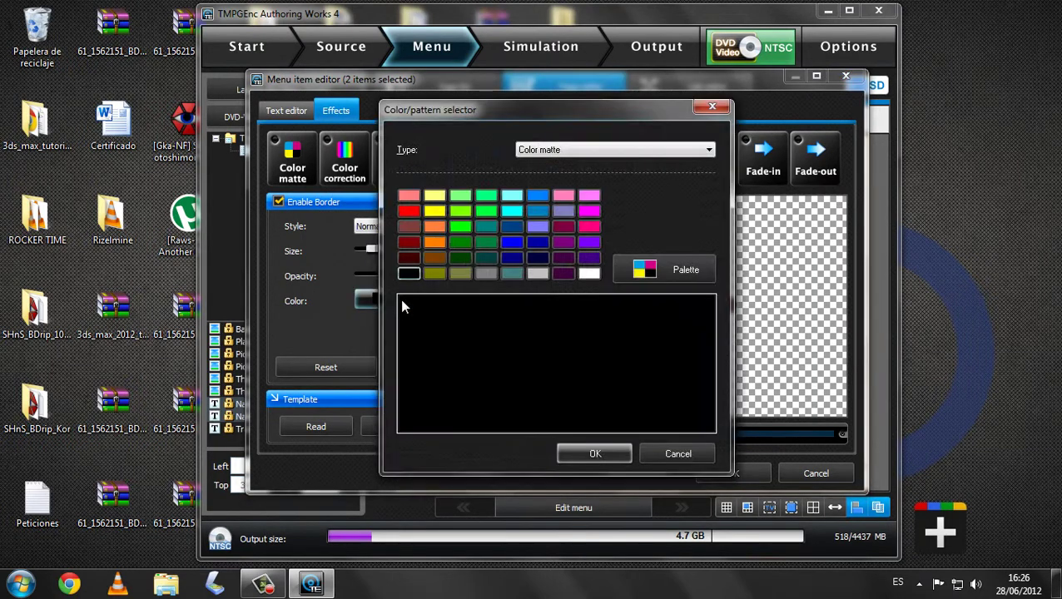
left_click(608, 456)
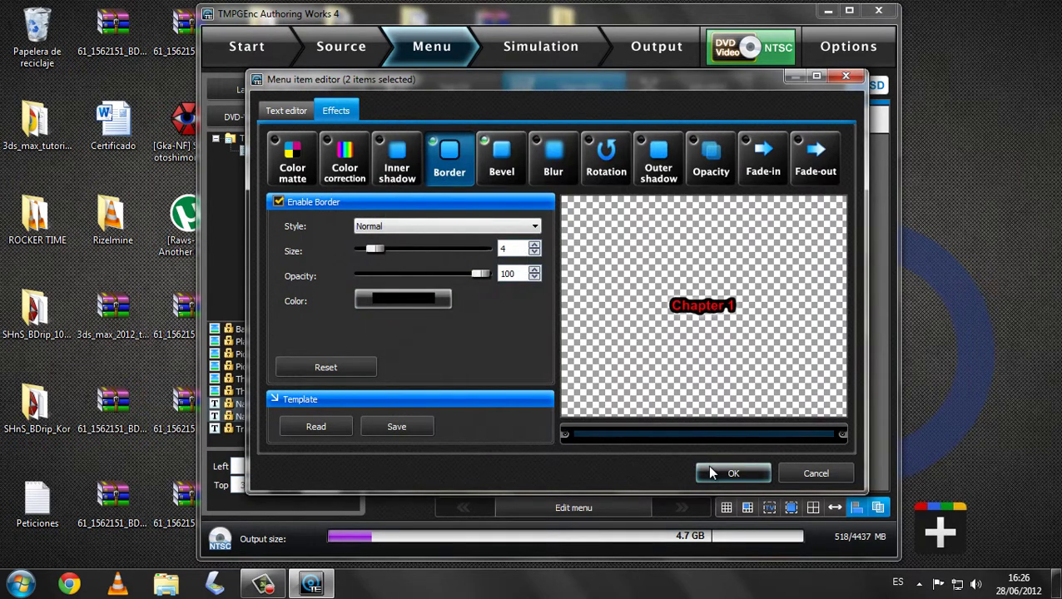
left_click(452, 228)
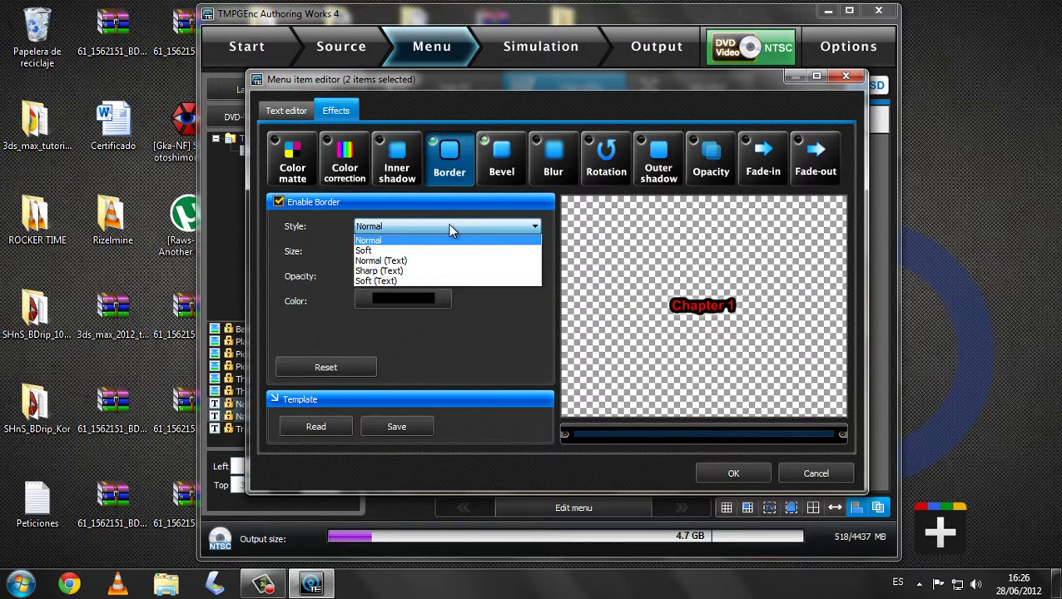
left_click(449, 231)
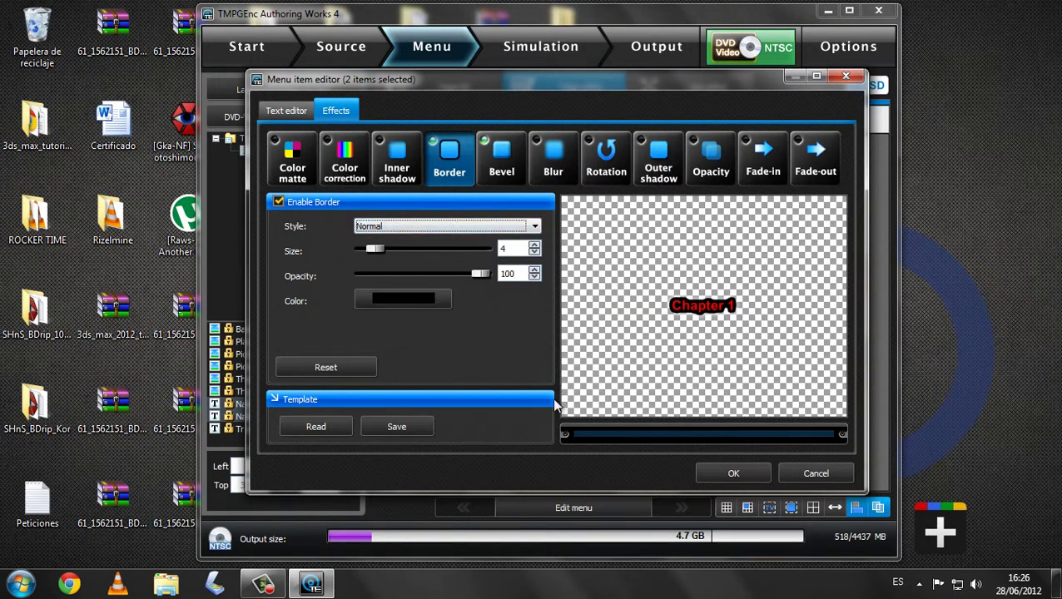
left_click(408, 301)
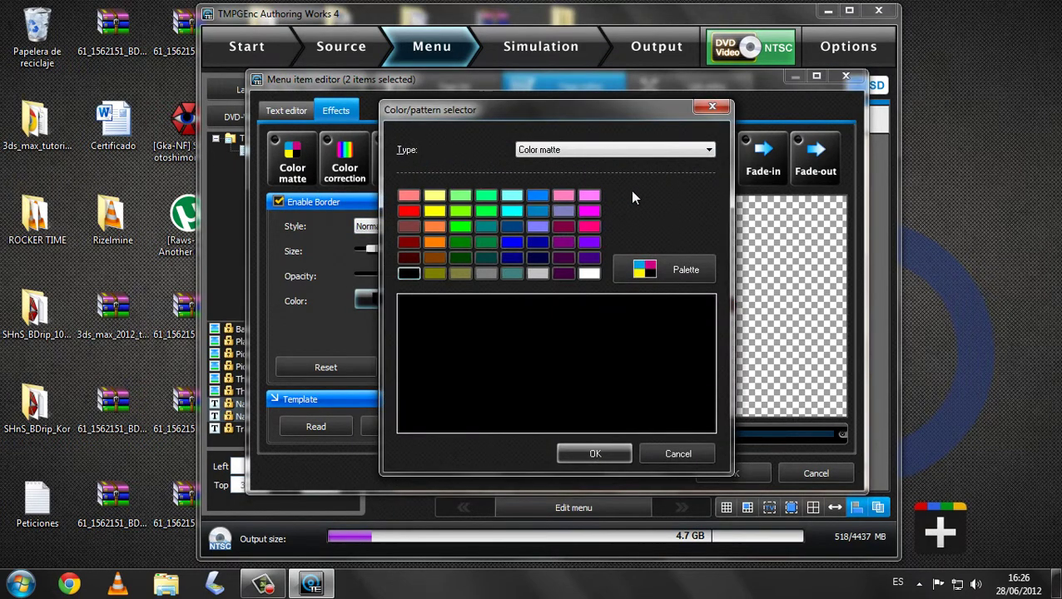
left_click(620, 147)
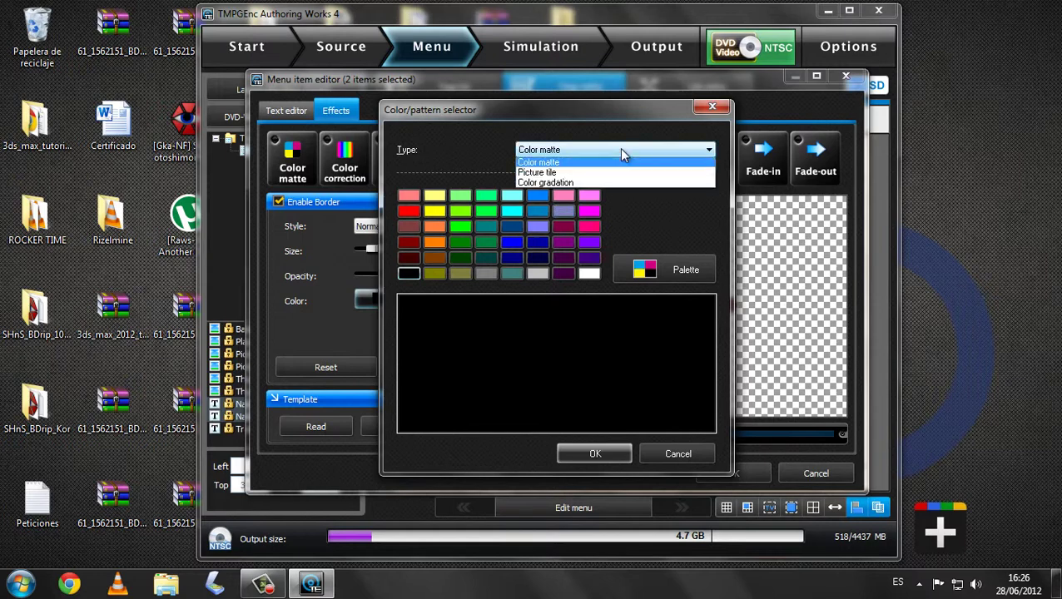
left_click(570, 171)
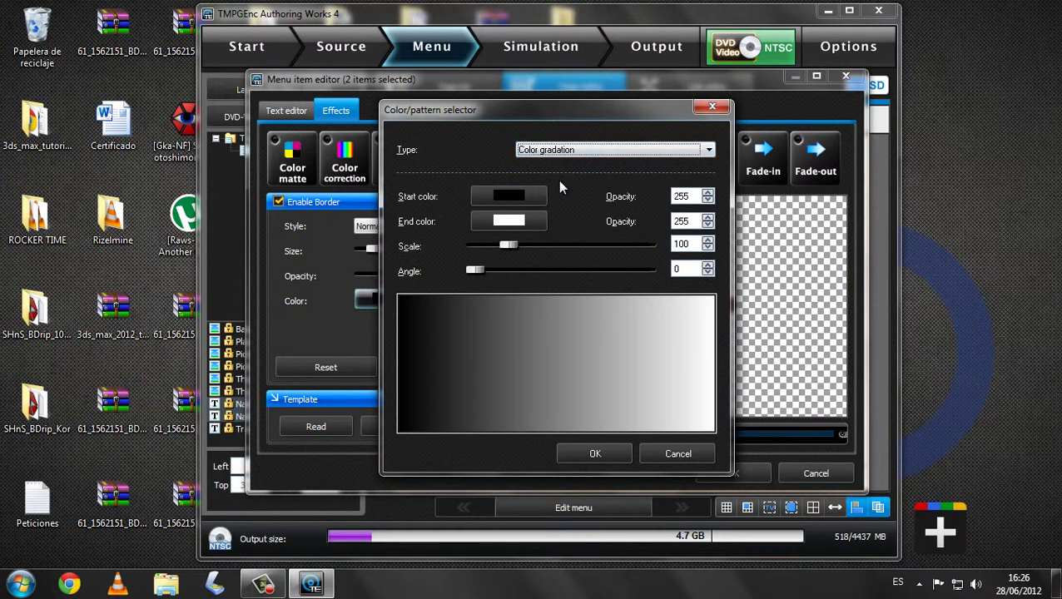
Step: Set the border gradation to start in red and end in black, and accept the chapter names' effect settings
left_click(515, 205)
left_click(372, 180)
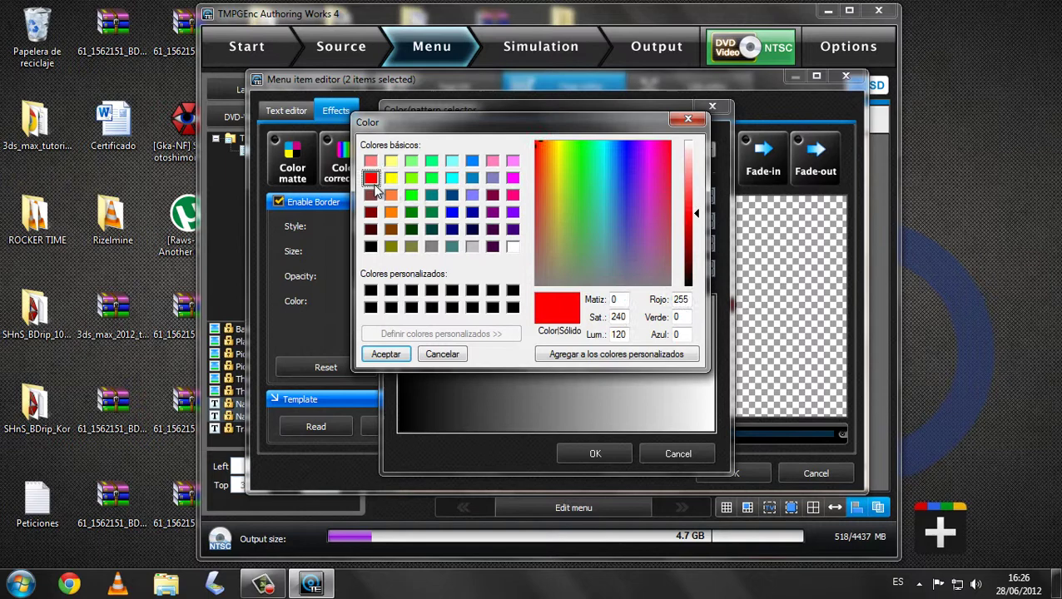
left_click(385, 353)
left_click(526, 218)
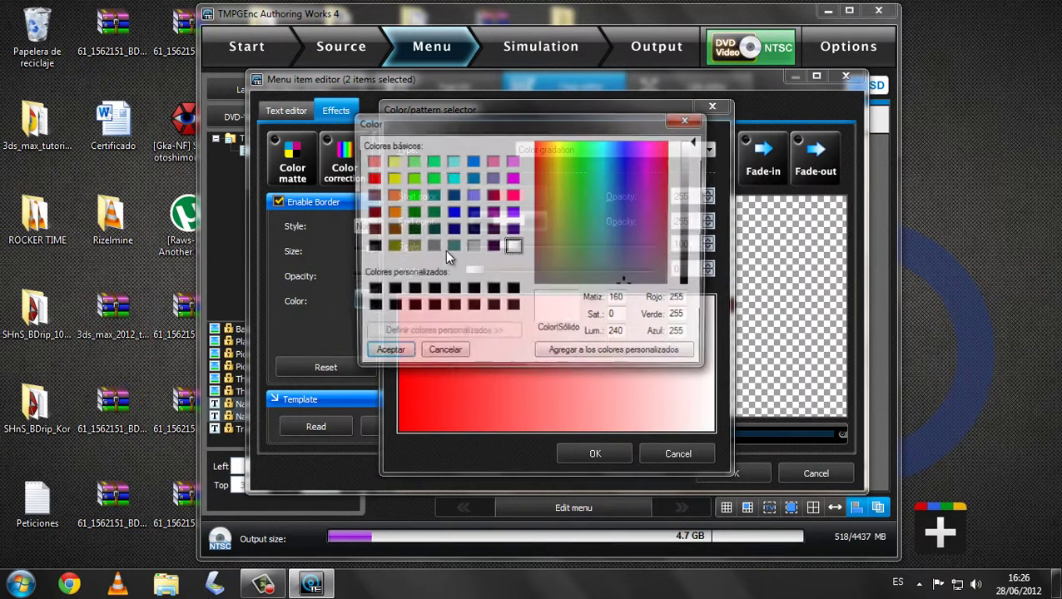
left_click(372, 247)
left_click(385, 353)
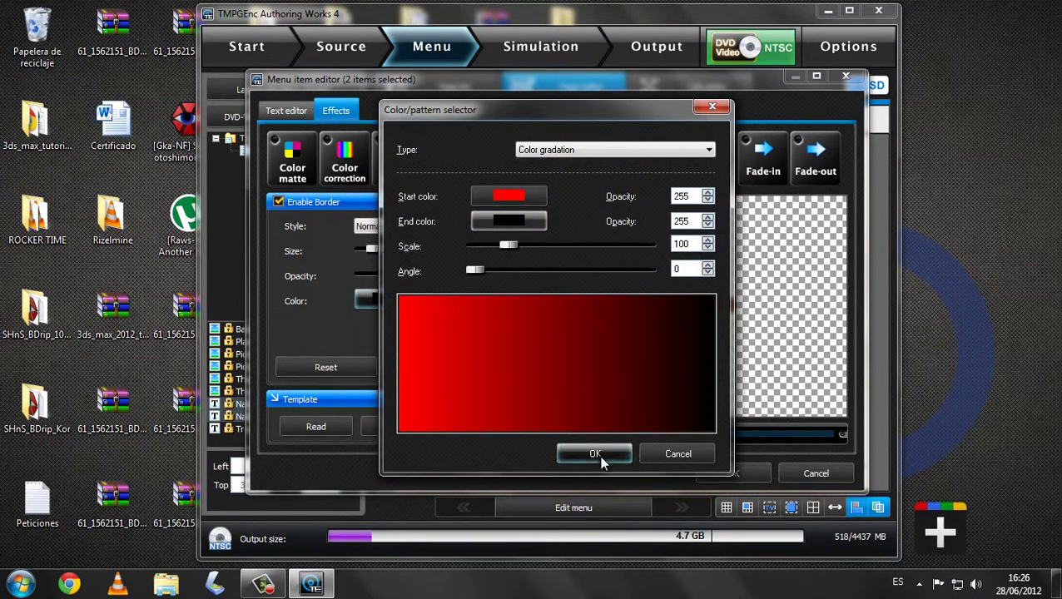
left_click(595, 453)
left_click(706, 474)
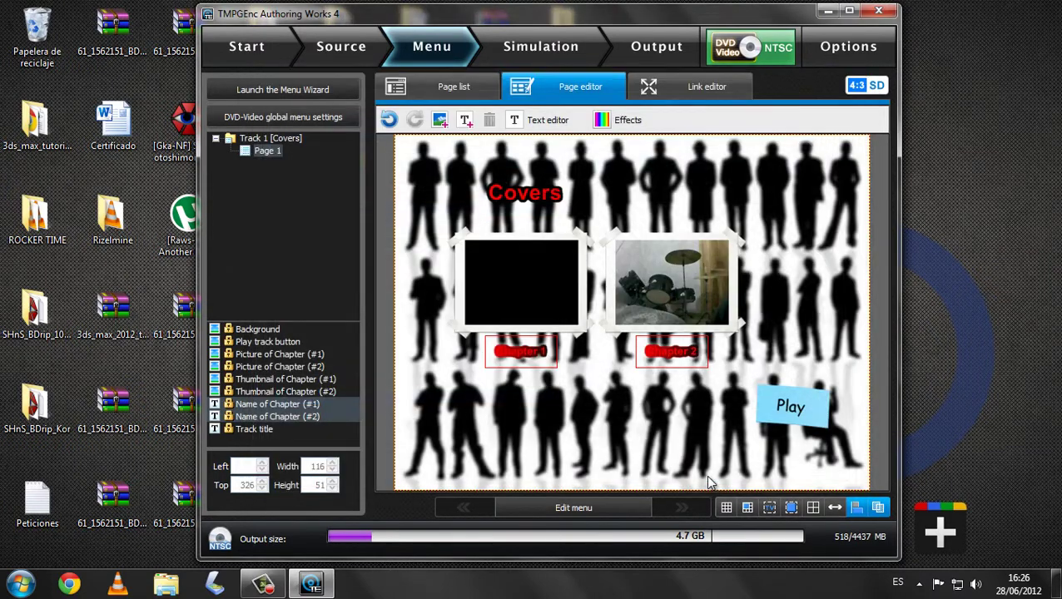
left_click(654, 446)
left_click(614, 286)
left_click(531, 272)
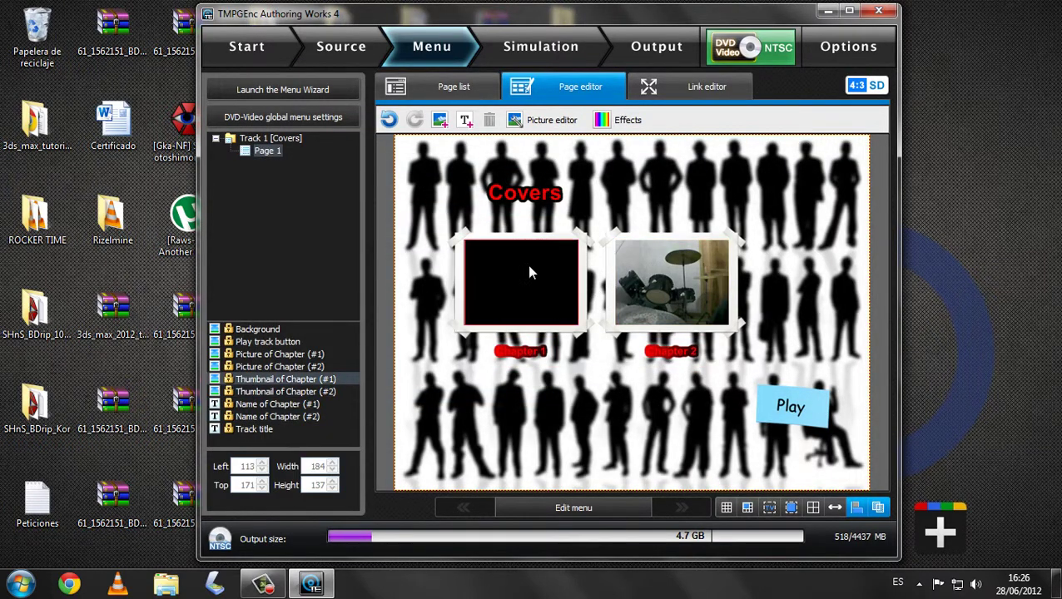
left_click(684, 380)
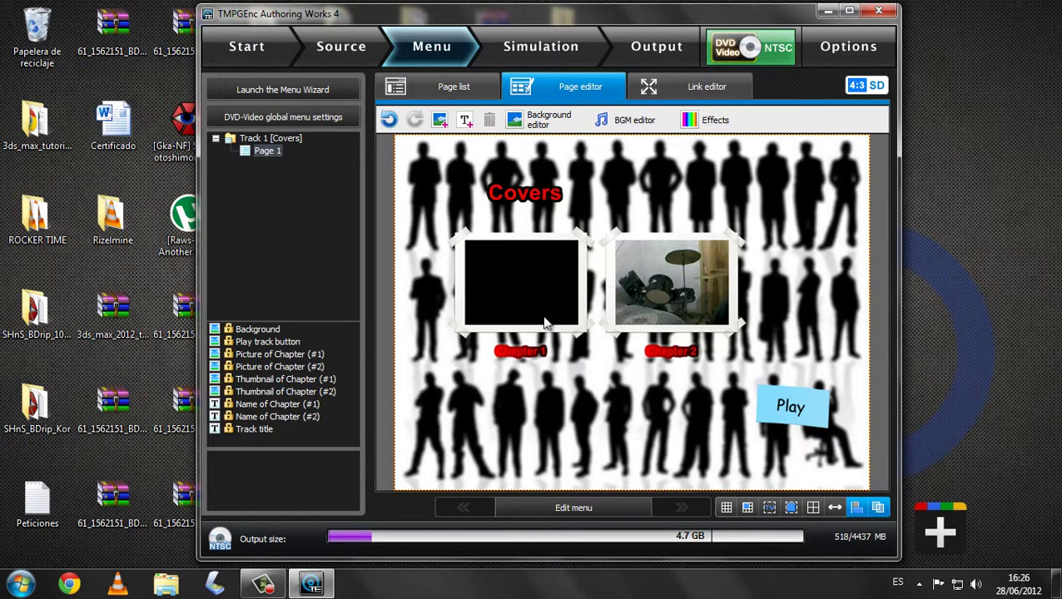
left_click(691, 273)
left_click(521, 271)
left_click(666, 278)
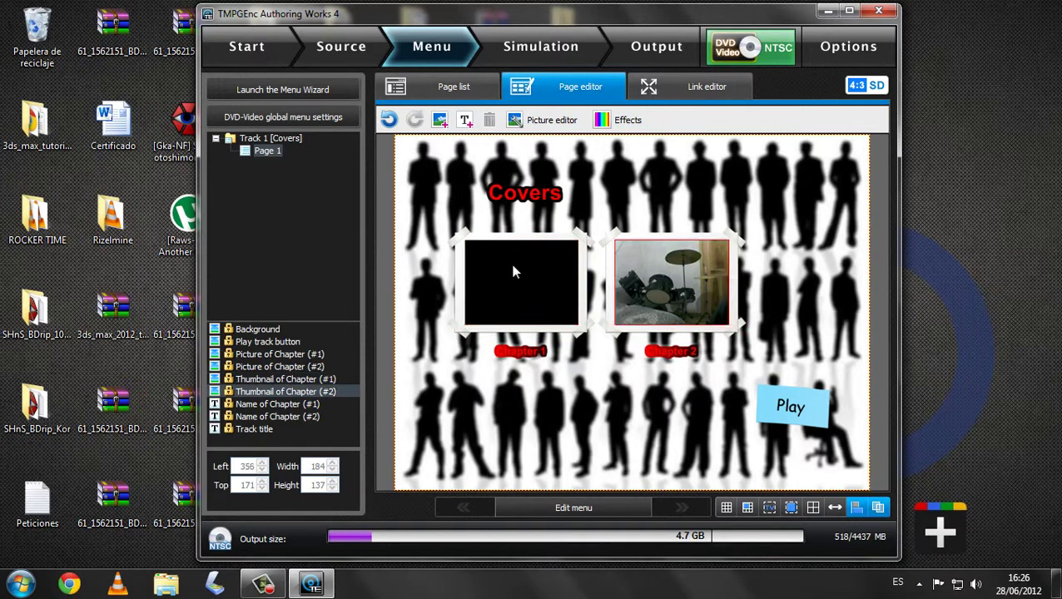
left_click(509, 260)
left_click(707, 373)
Step: Set the Chapter 1 thumbnail to frame 5769 of its video, at 00:03:12,49, and accept it
left_click(531, 261)
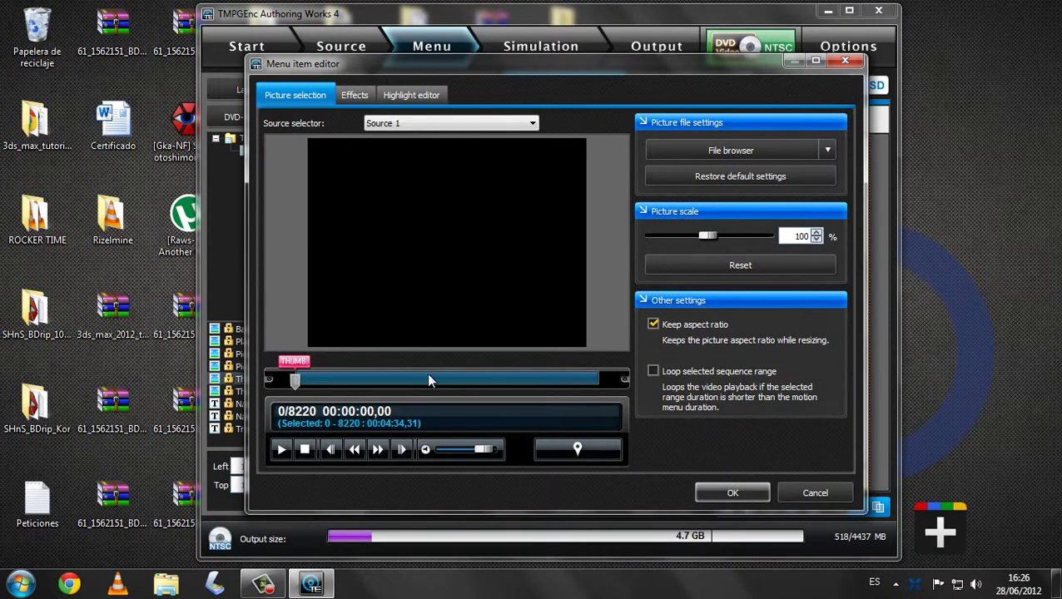
left_click_drag(430, 381, 508, 385)
left_click(572, 441)
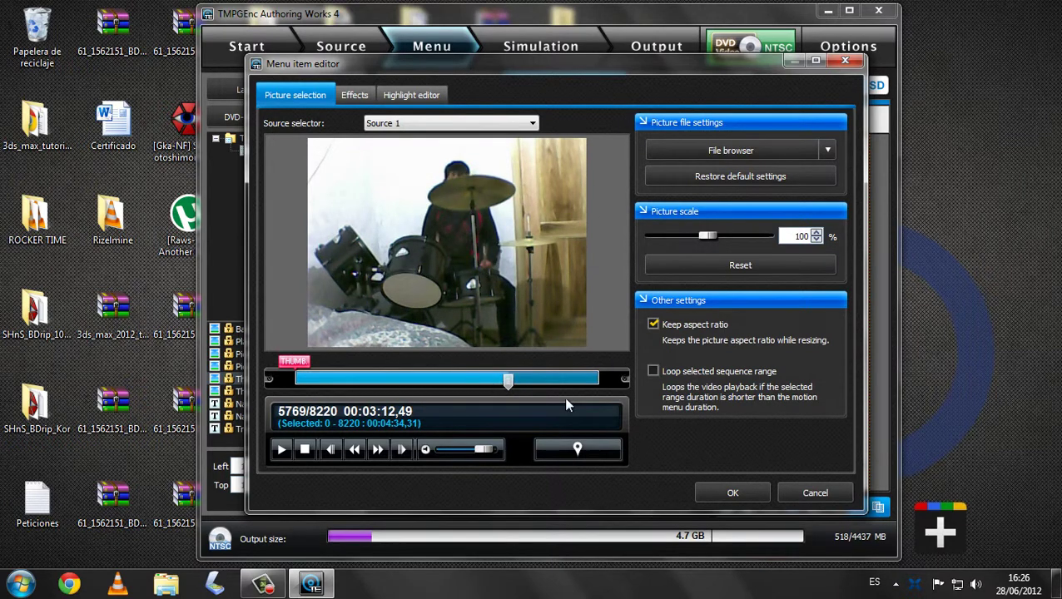
left_click(578, 454)
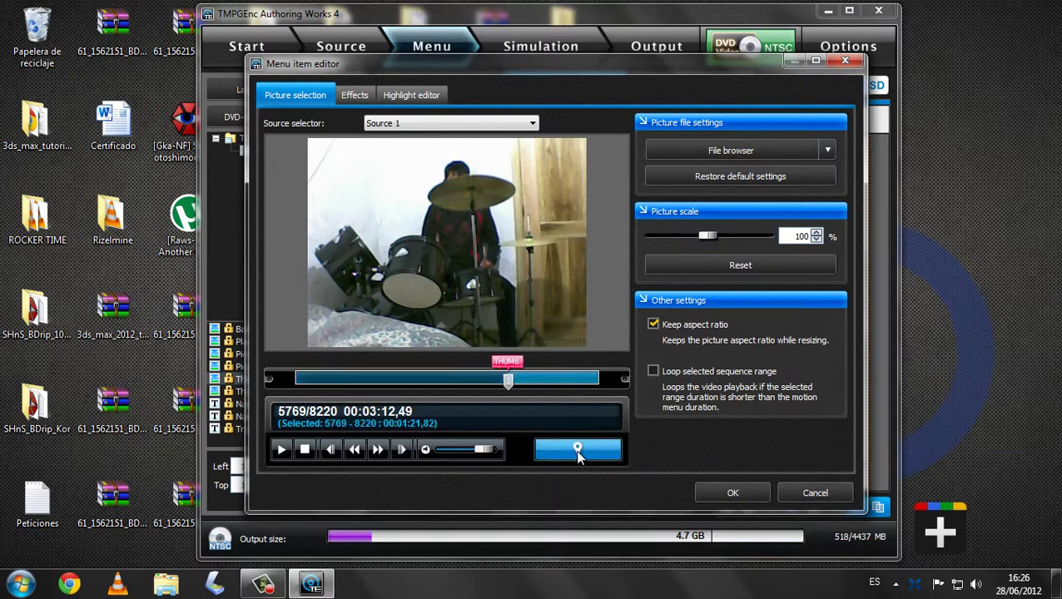
left_click(721, 489)
Step: Set the Chapter 2 thumbnail to frame 3635 of its video, at 00:02:01,17, and accept it
double_click(691, 324)
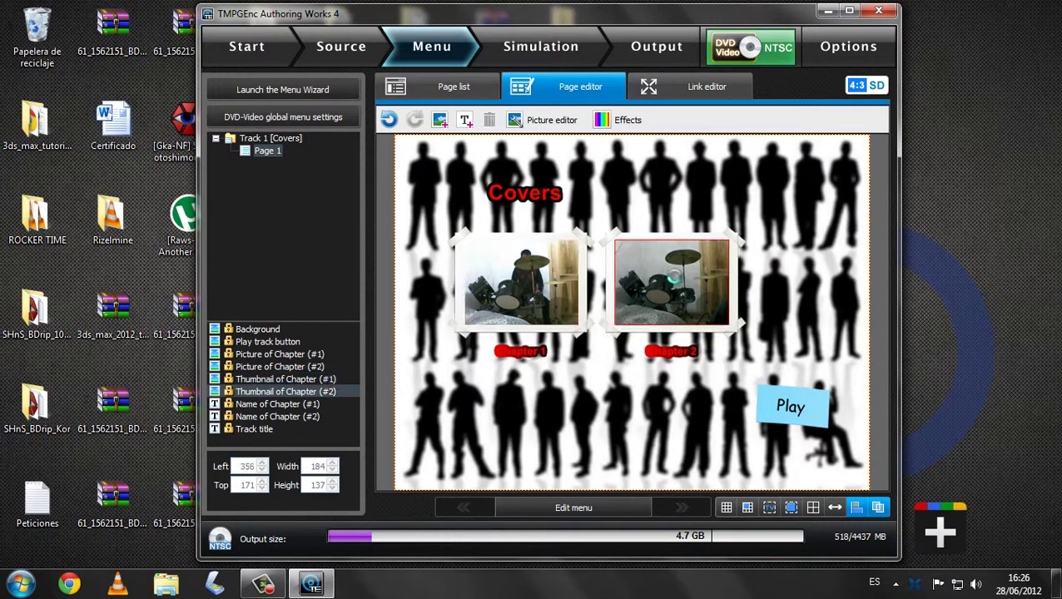
left_click(448, 381)
left_click(578, 449)
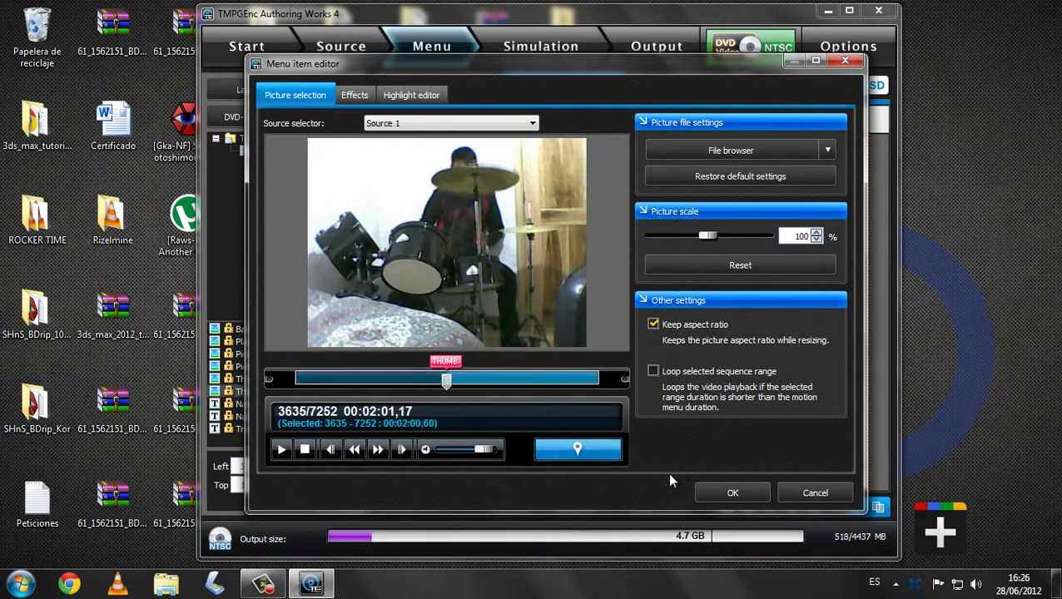
left_click(705, 484)
left_click(767, 333)
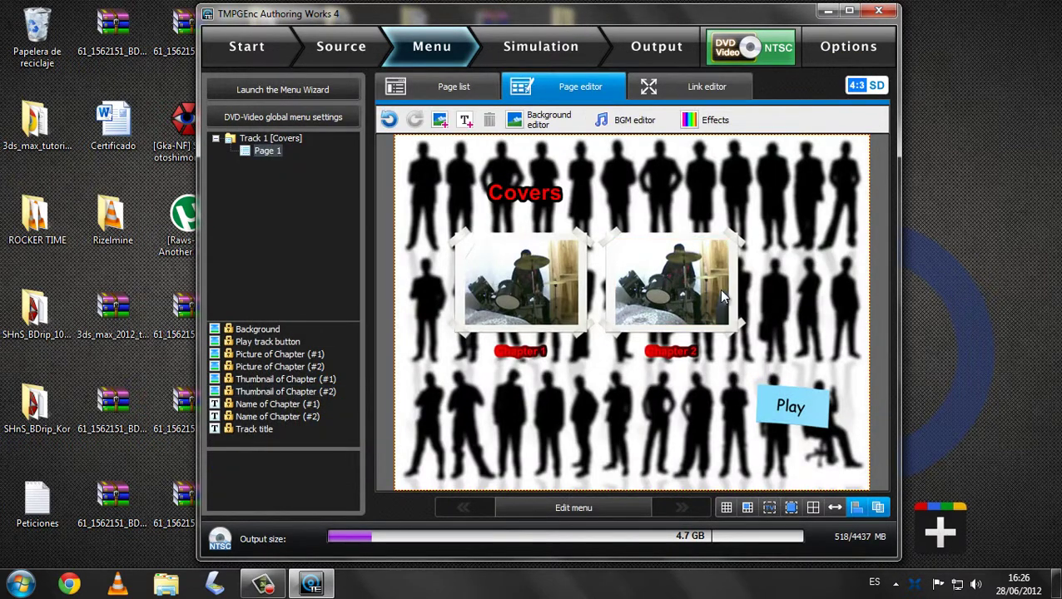
left_click(566, 265)
left_click(667, 271)
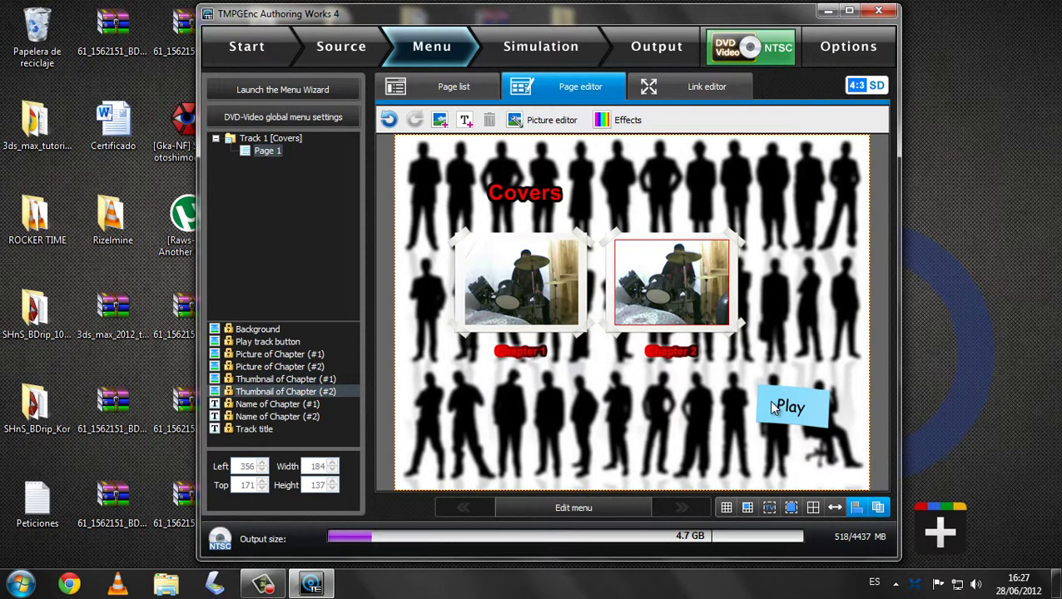
left_click(778, 303)
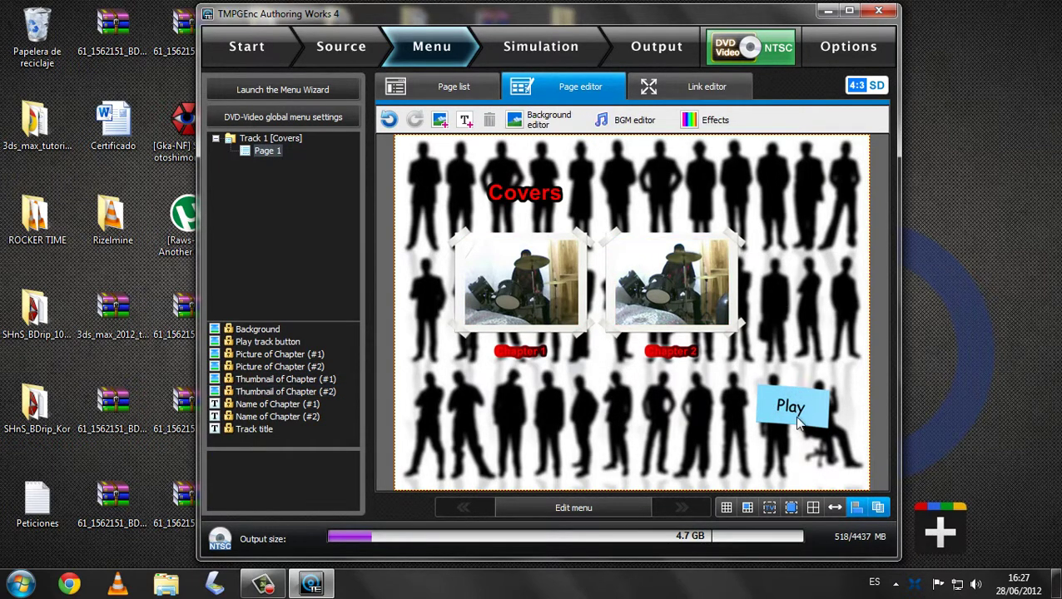
Step: Enable the Border effect on the Play button with a solid red color and accept the settings
double_click(795, 408)
left_click(355, 95)
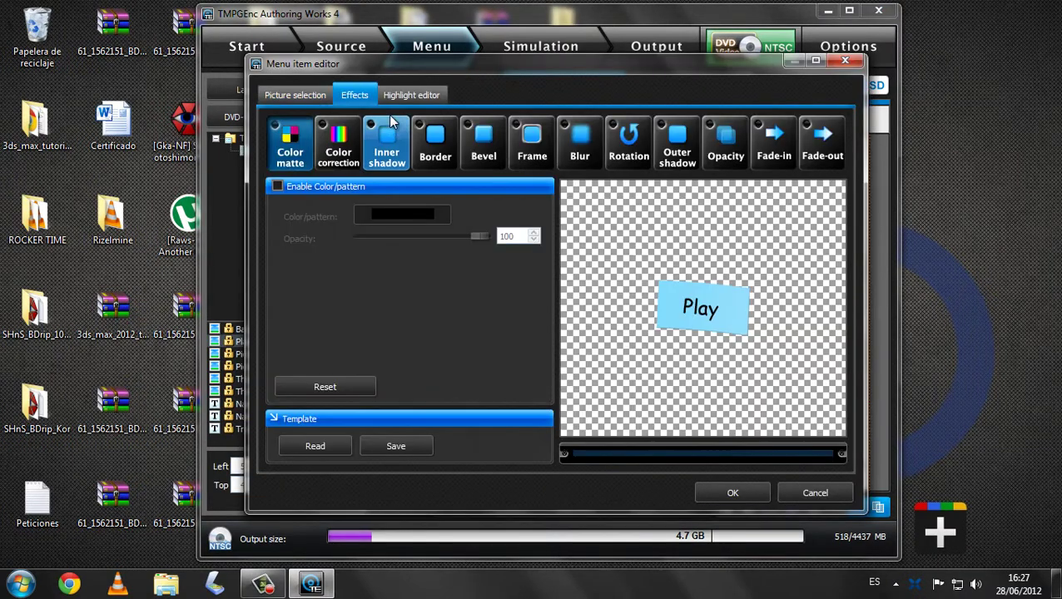
left_click(433, 143)
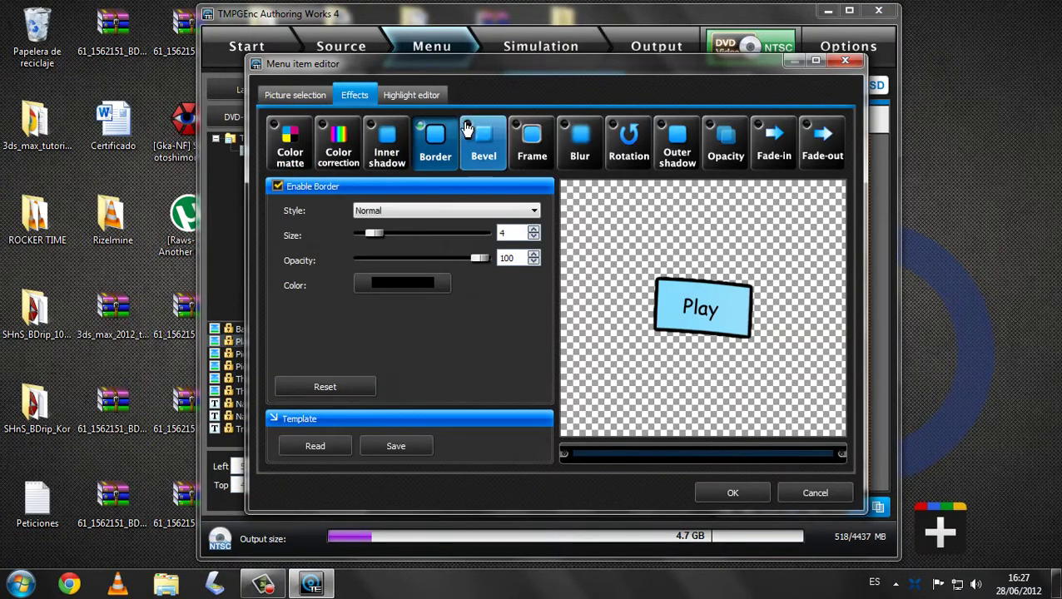
left_click(433, 284)
left_click(408, 198)
left_click(409, 213)
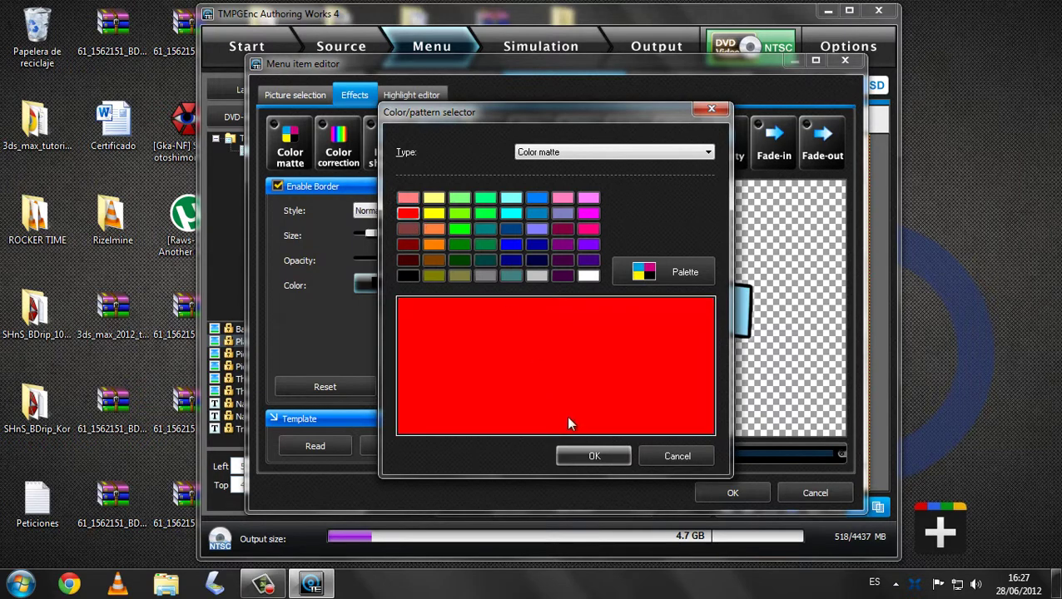
left_click(596, 456)
left_click(730, 492)
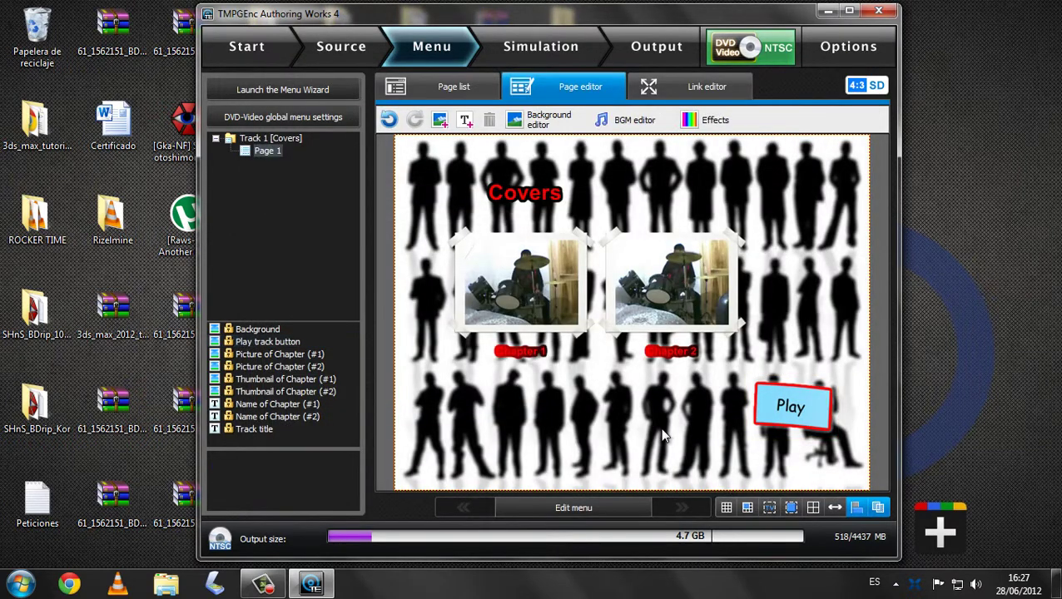
Step: Review the clip sources offered for adding a picture item to the menu page, and cancel the wizard
left_click_drag(650, 429, 489, 377)
left_click(442, 120)
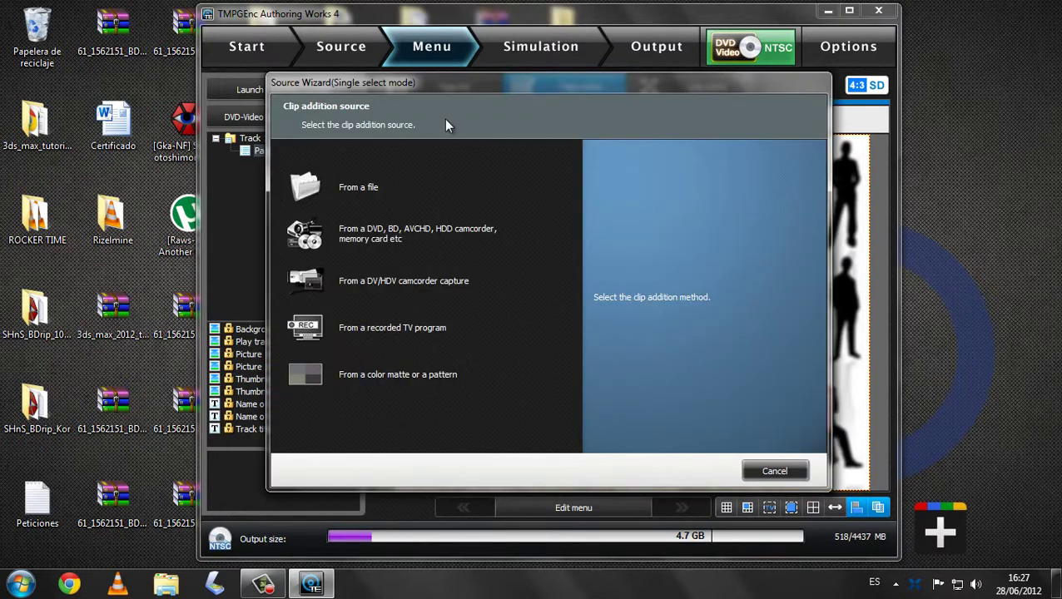
left_click(772, 472)
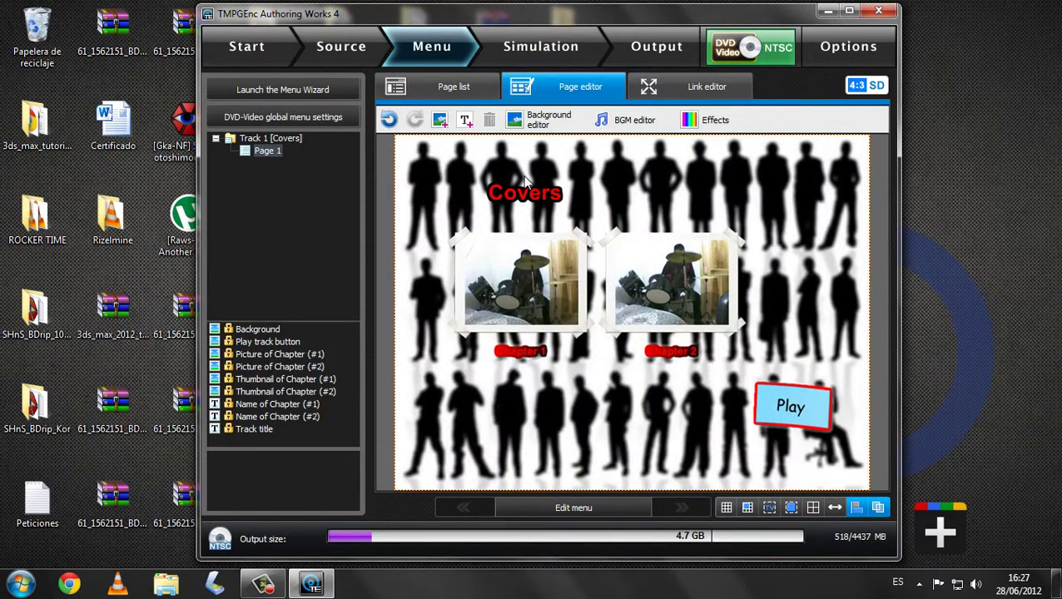
Step: Add a text item reading "Hola" in the previously used red, bold Arial 20 pt style
left_click(466, 120)
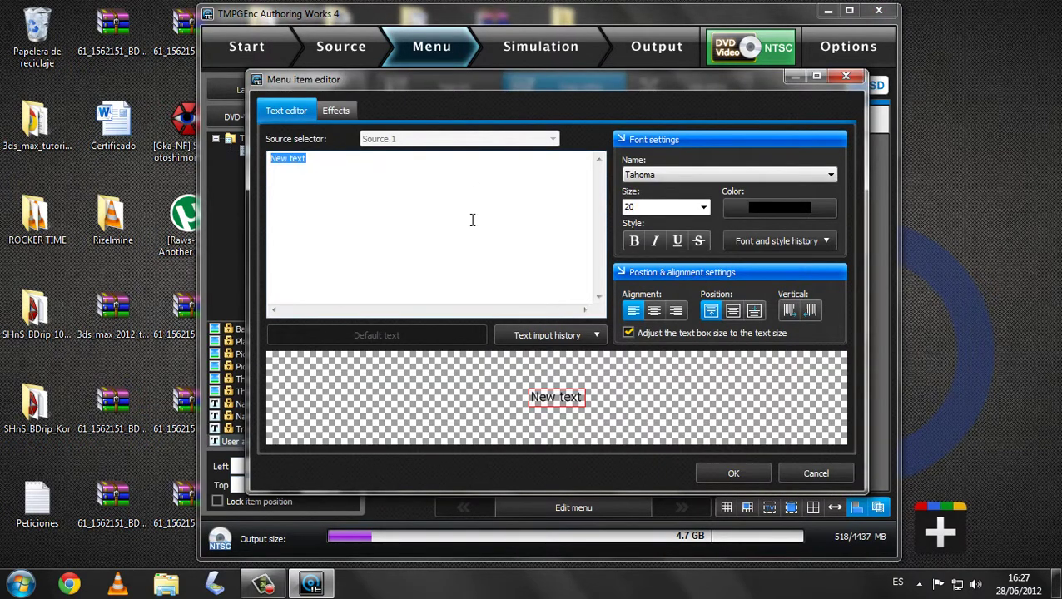
type("Hola")
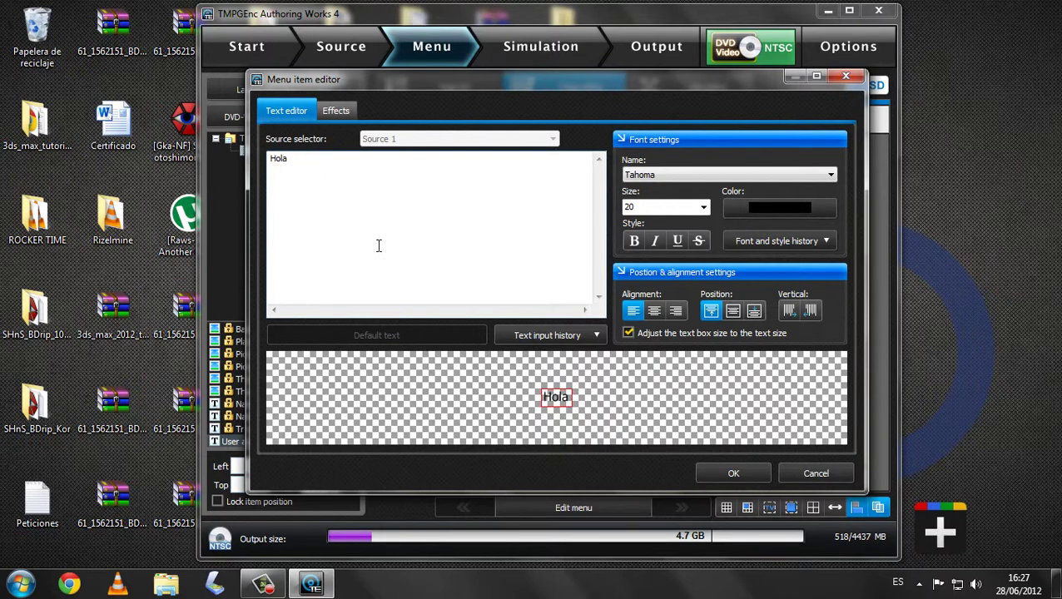
left_click(778, 240)
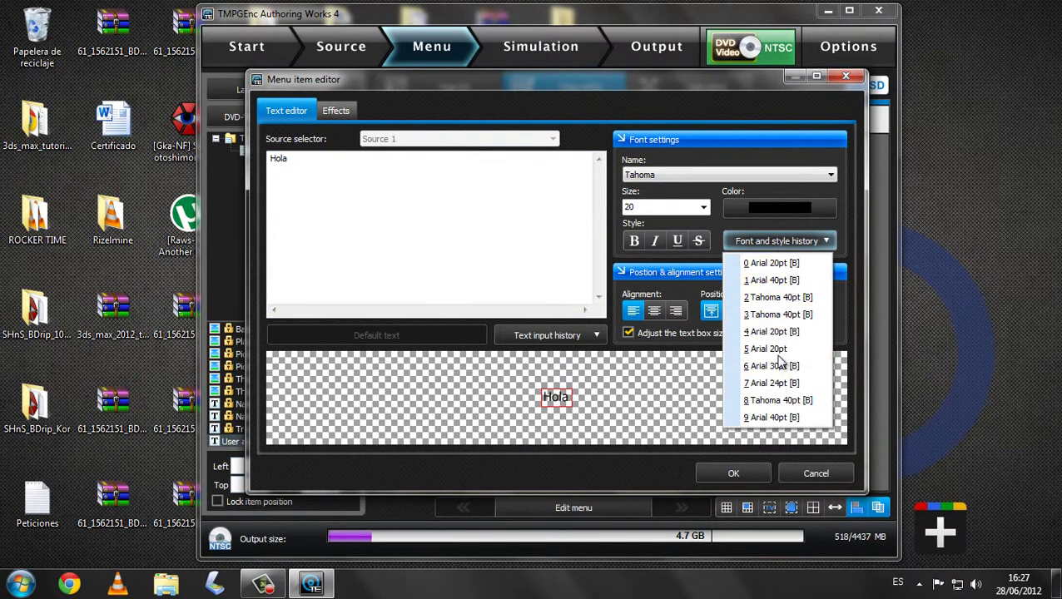
left_click(771, 262)
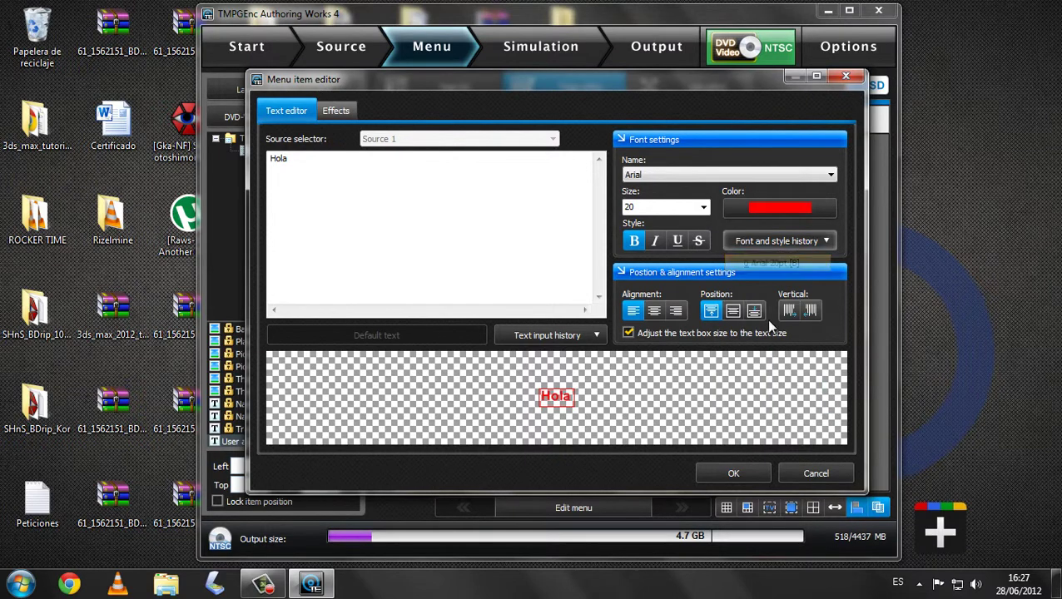
left_click(734, 473)
Step: Enlarge the Hola text to about 412 by 200 and place it just below the chapter names, keeping it selected
left_click_drag(423, 150, 652, 263)
left_click_drag(540, 206, 613, 413)
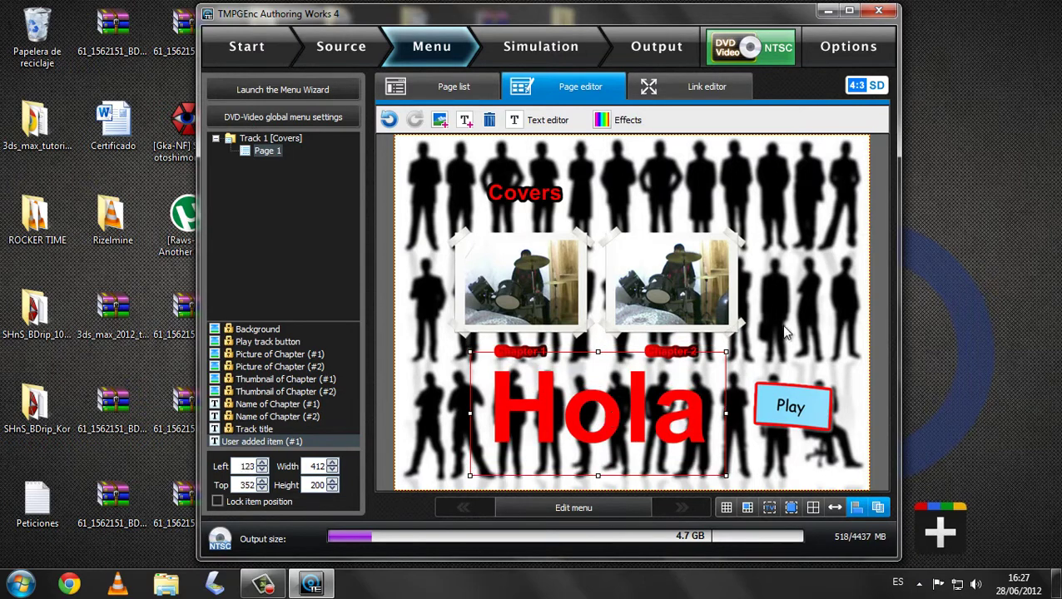
left_click(789, 331)
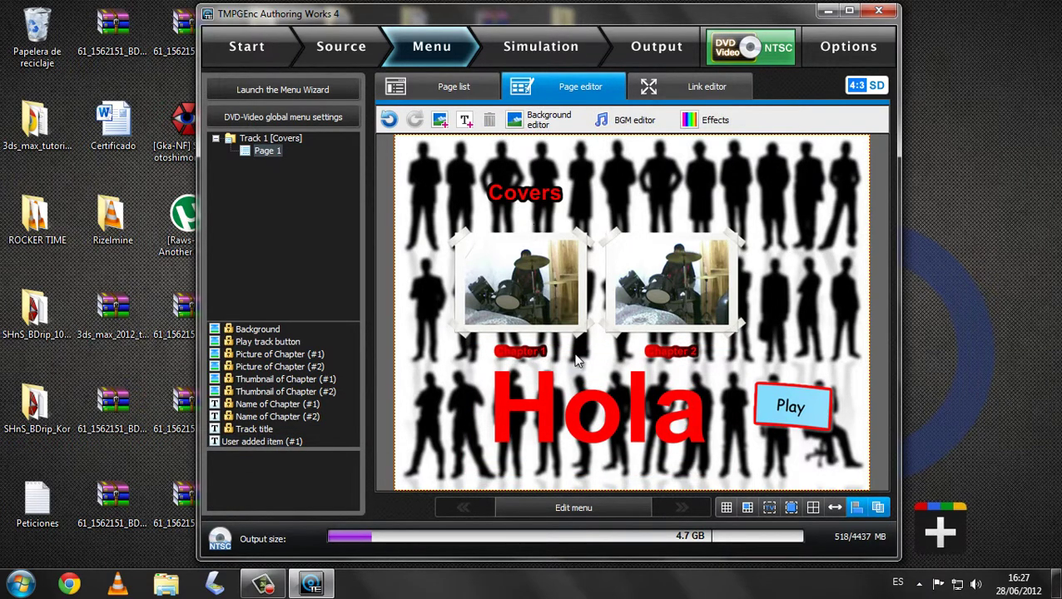
left_click(581, 385)
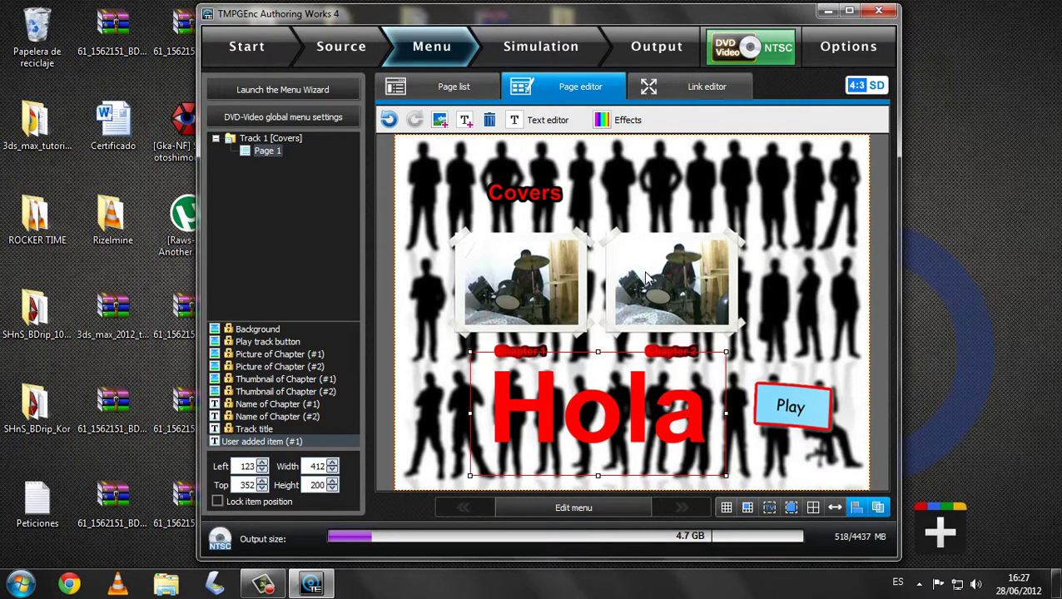
left_click(676, 304)
left_click(792, 410)
left_click(675, 301)
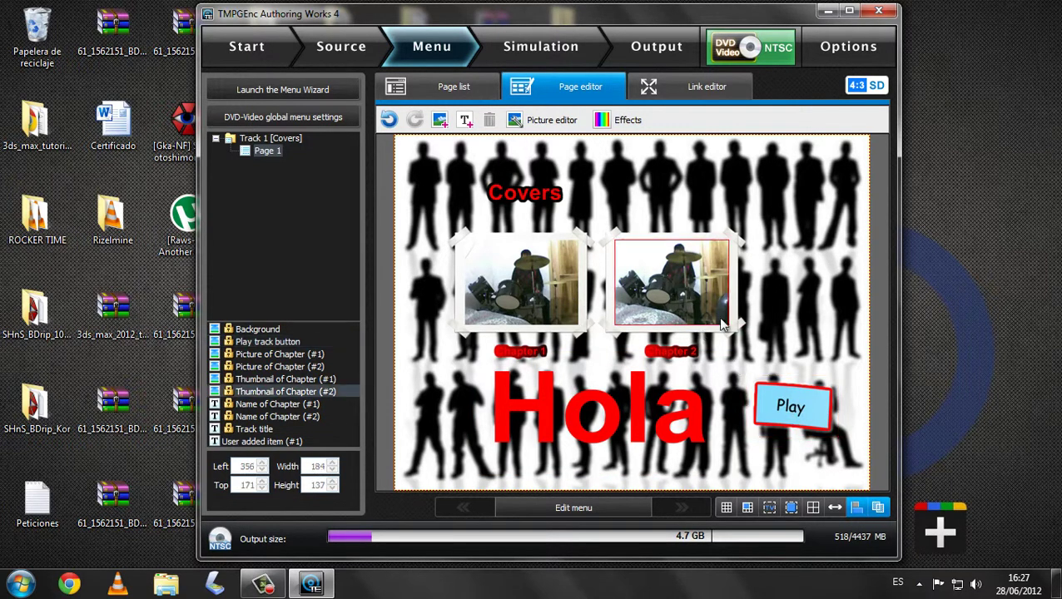
left_click(774, 400)
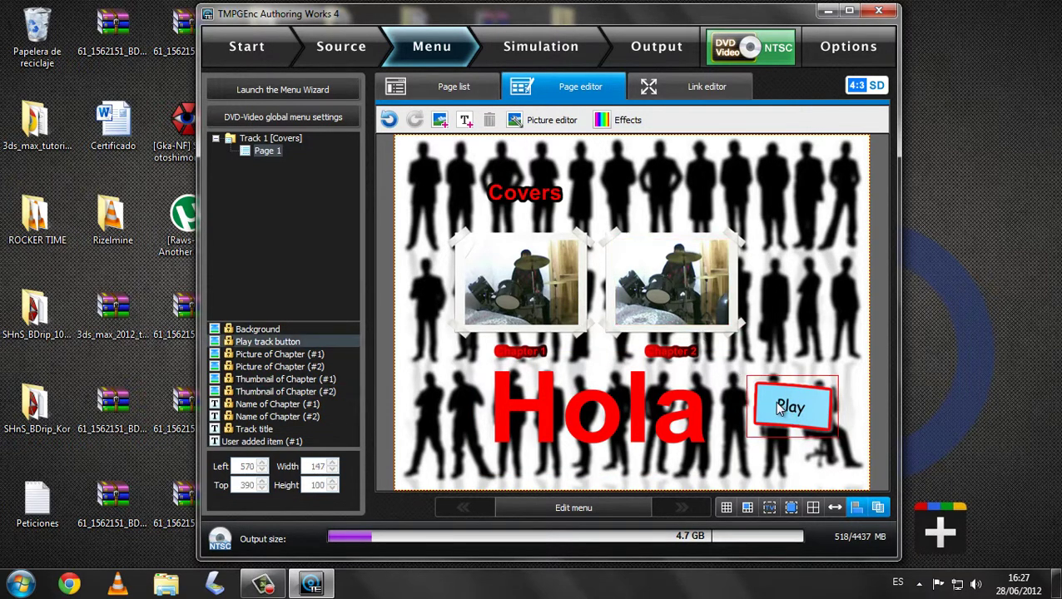
left_click(596, 387)
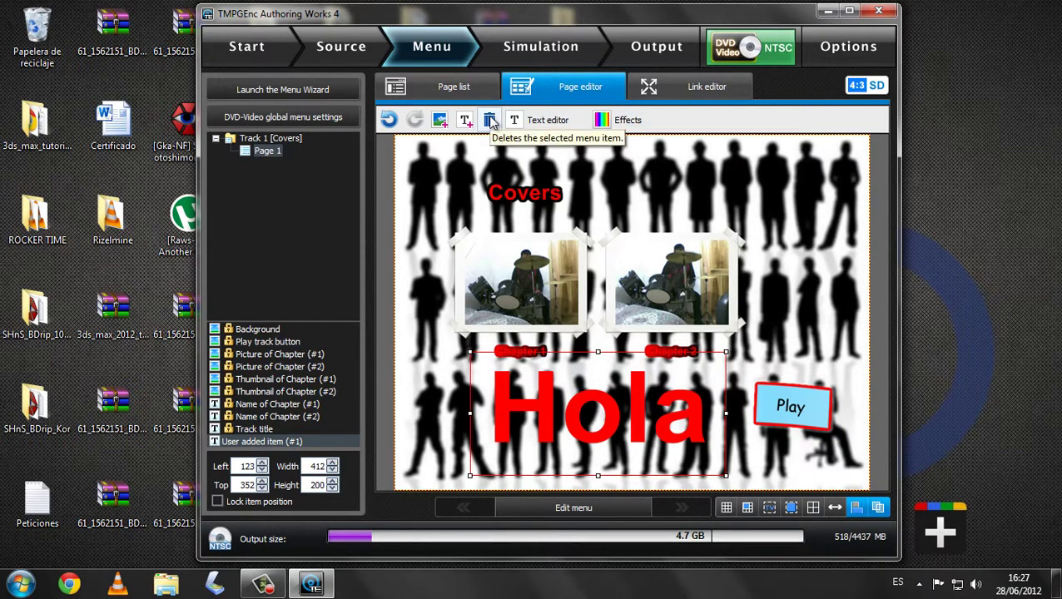
left_click(601, 191)
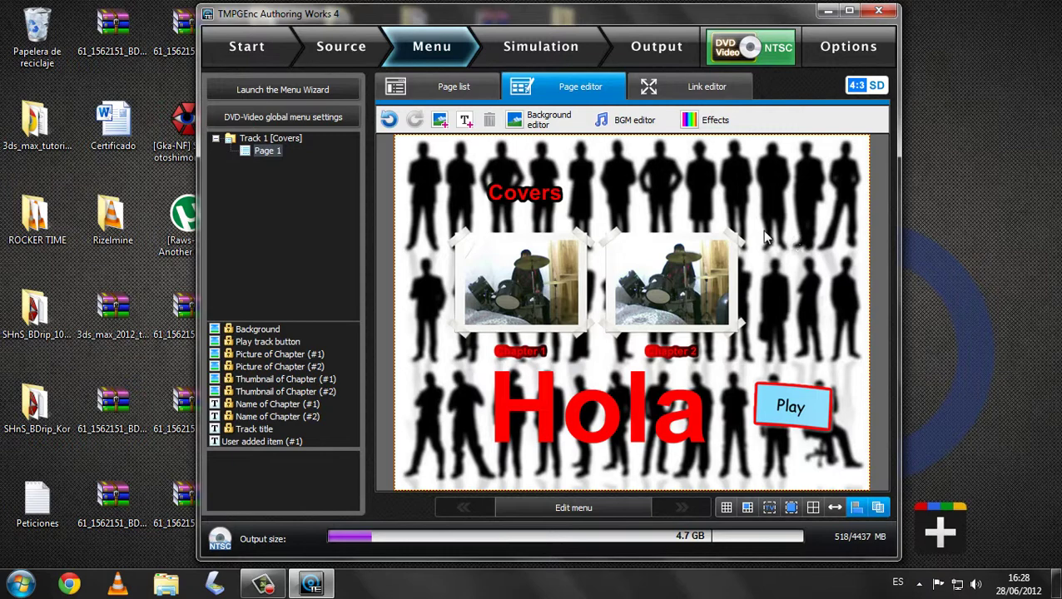
left_click_drag(705, 178, 740, 183)
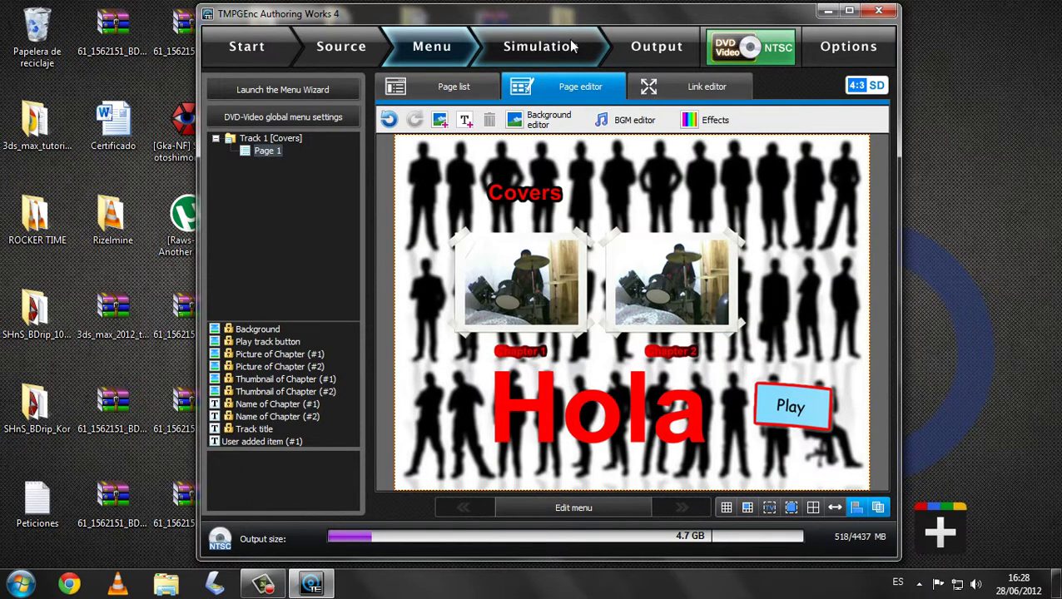
Step: Check the menu page's linked items in the link editor, and return to the page editor's first chapter thumbnail
left_click(670, 86)
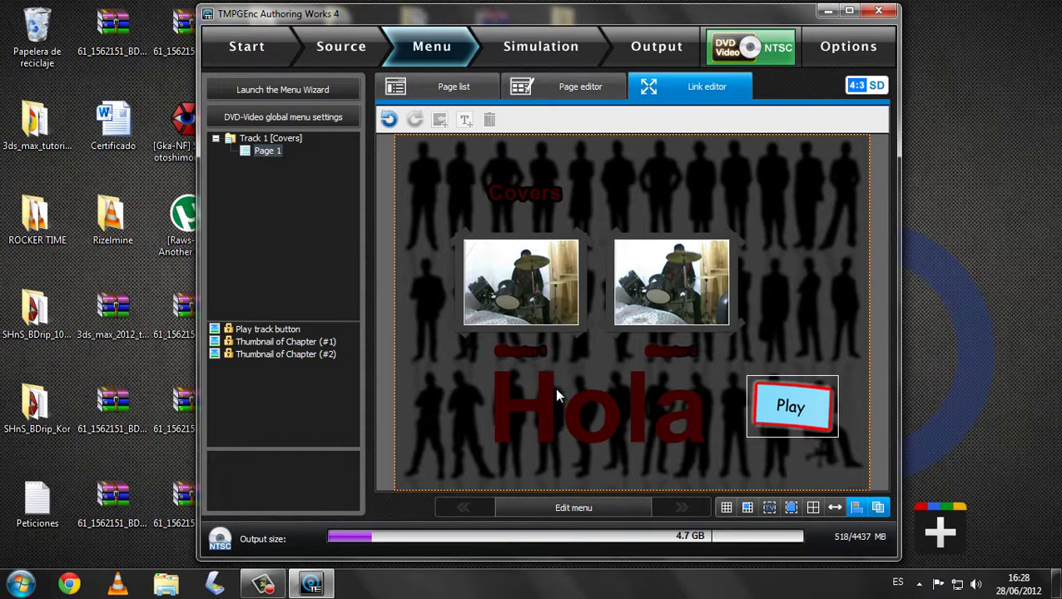
left_click(574, 86)
left_click(525, 311)
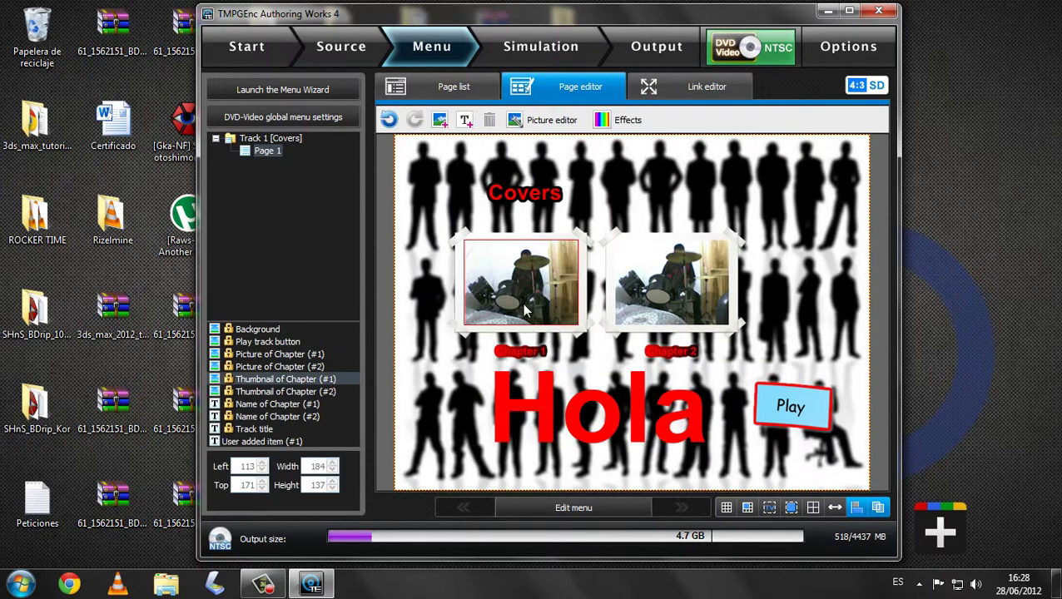
left_click(571, 337)
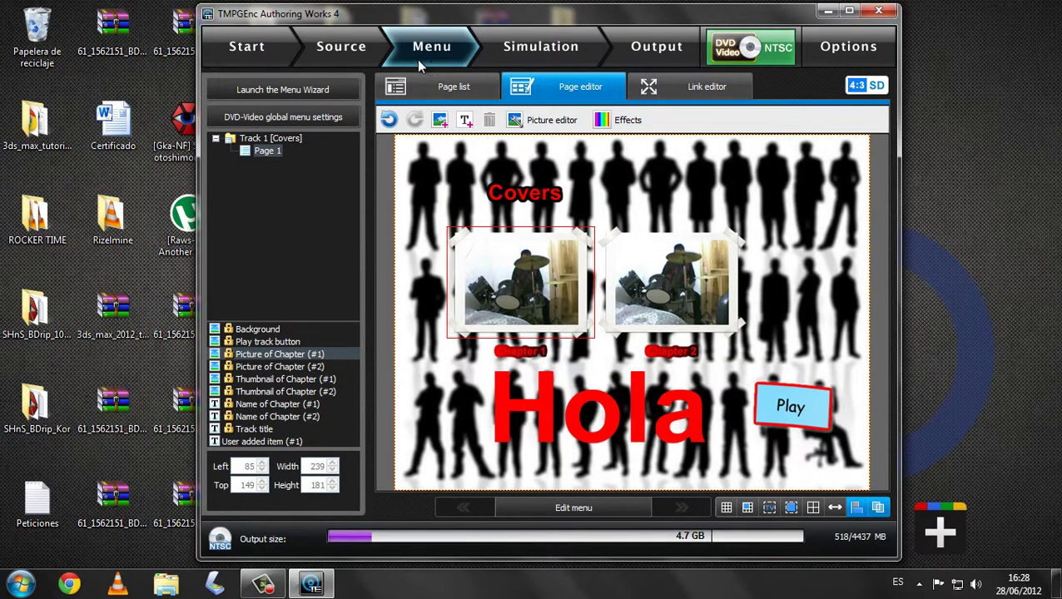
left_click(588, 218)
left_click(526, 246)
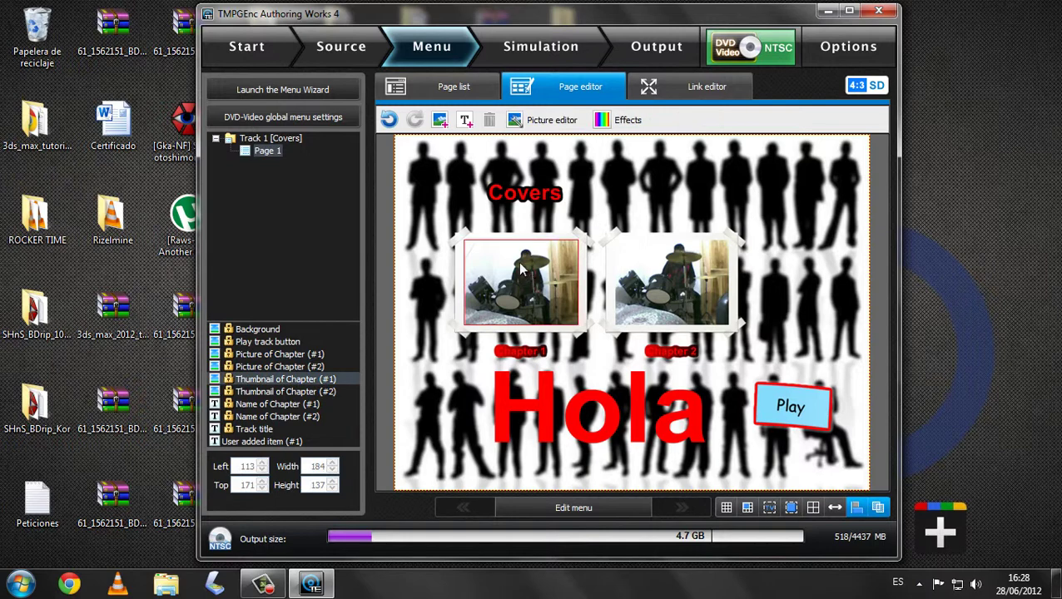
Step: Move the Cover clip up to first place in the Covers track and check the menu page's chapter thumbnails
left_click(341, 48)
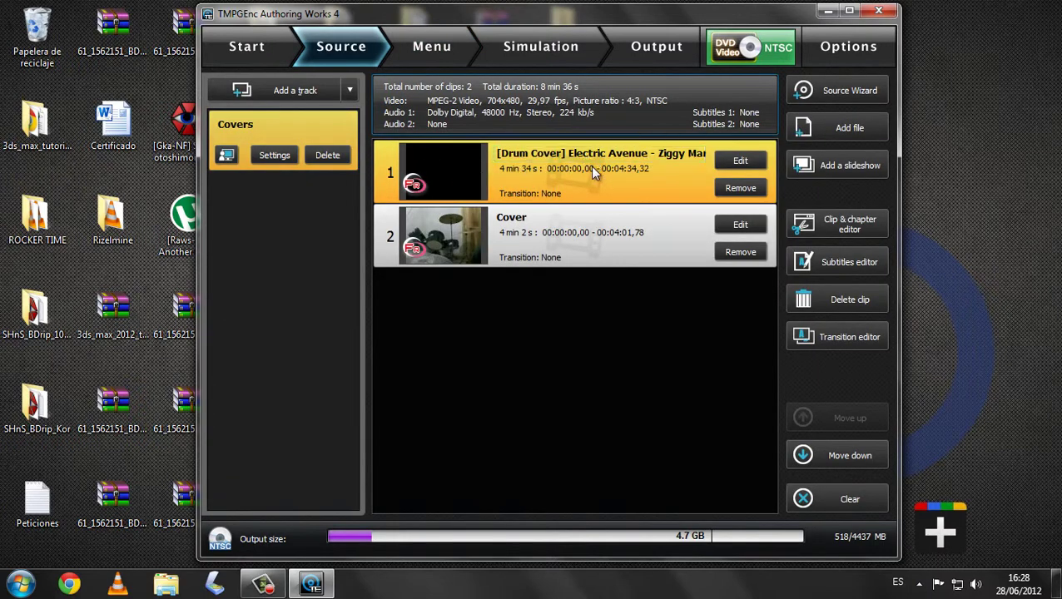
left_click(452, 53)
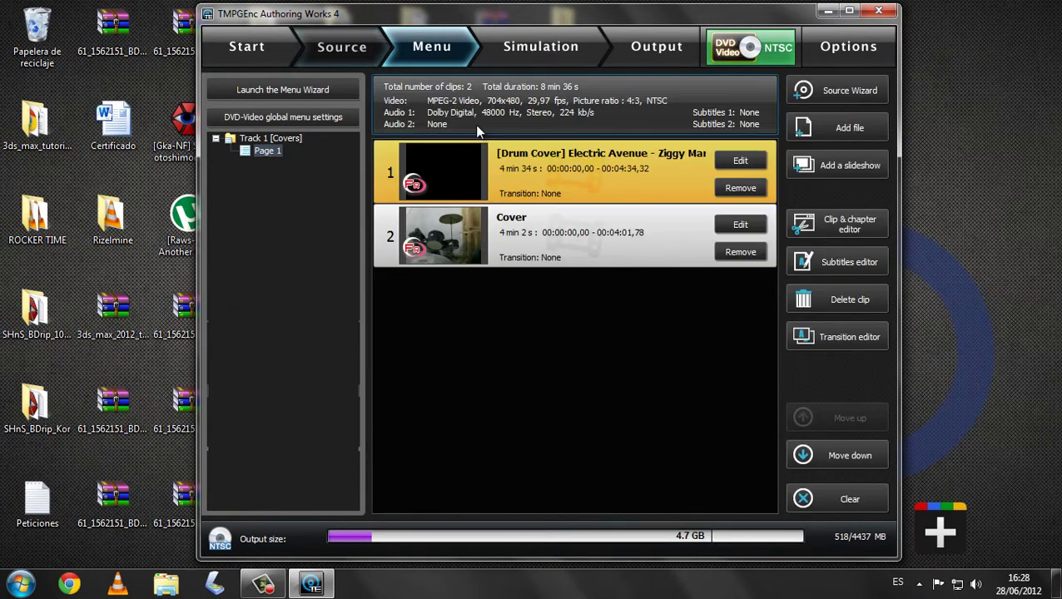
left_click(548, 260)
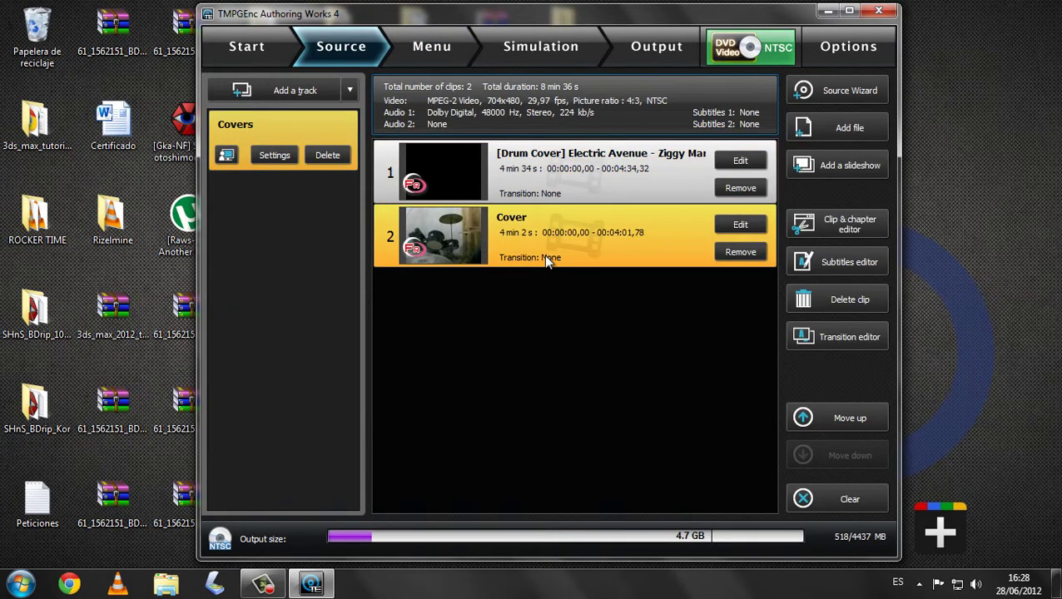
left_click(811, 417)
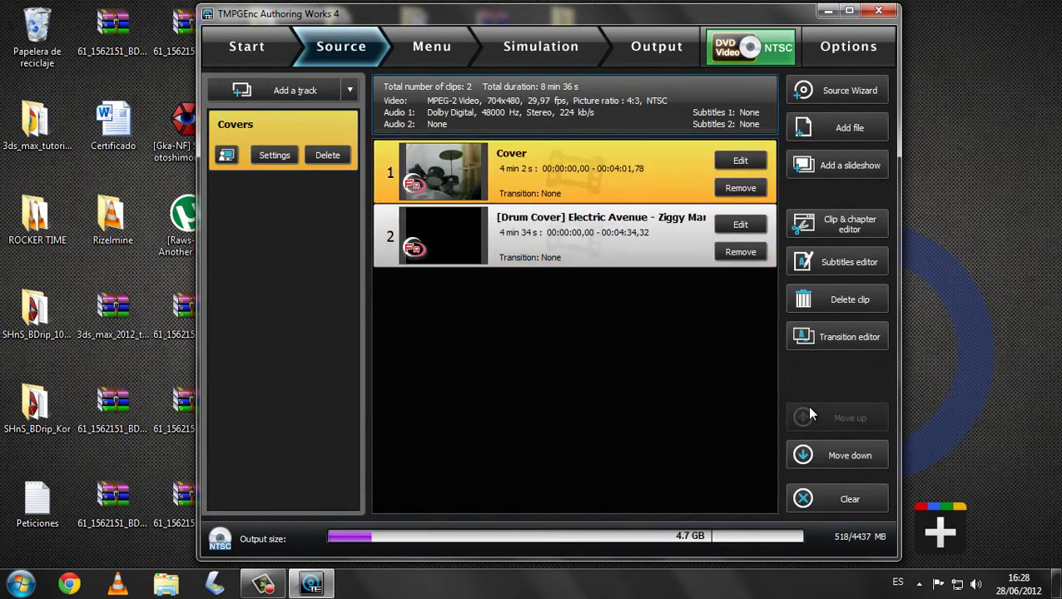
left_click(447, 48)
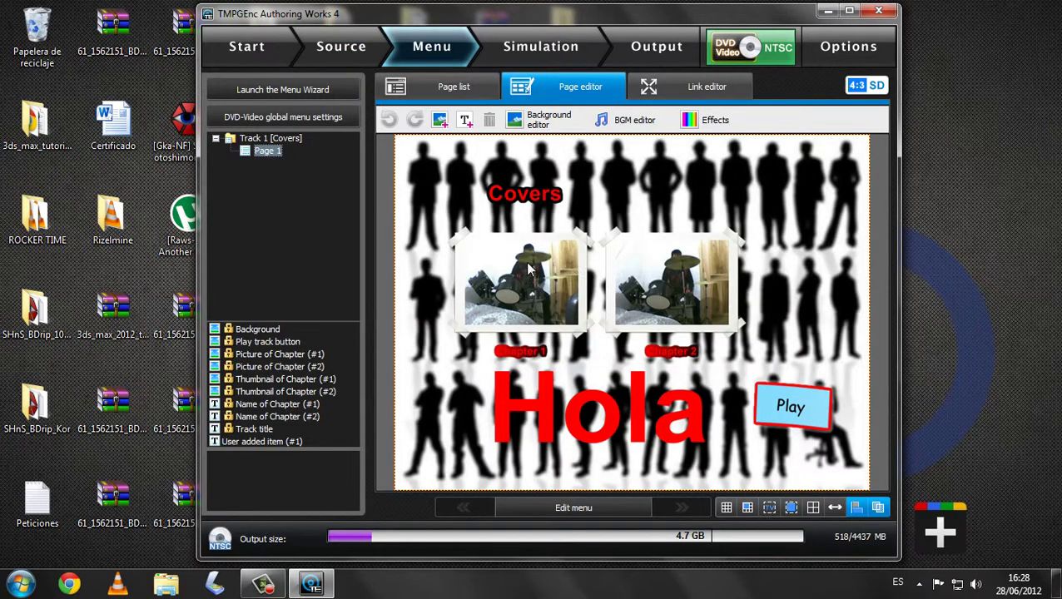
Step: Move the Cover clip back down to second place in the Covers track and return to the menu page
left_click(348, 46)
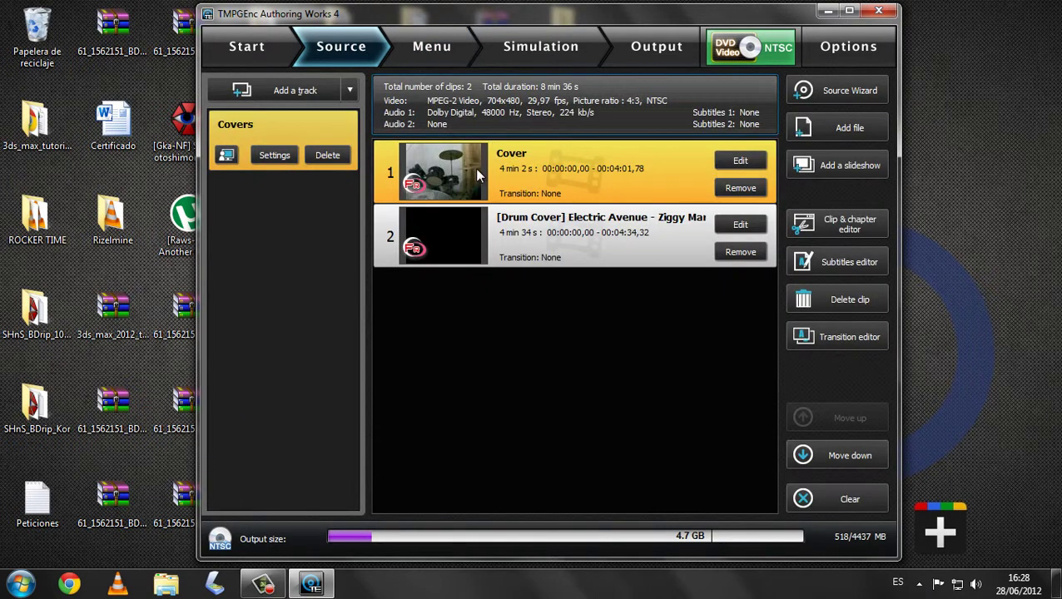
left_click(841, 447)
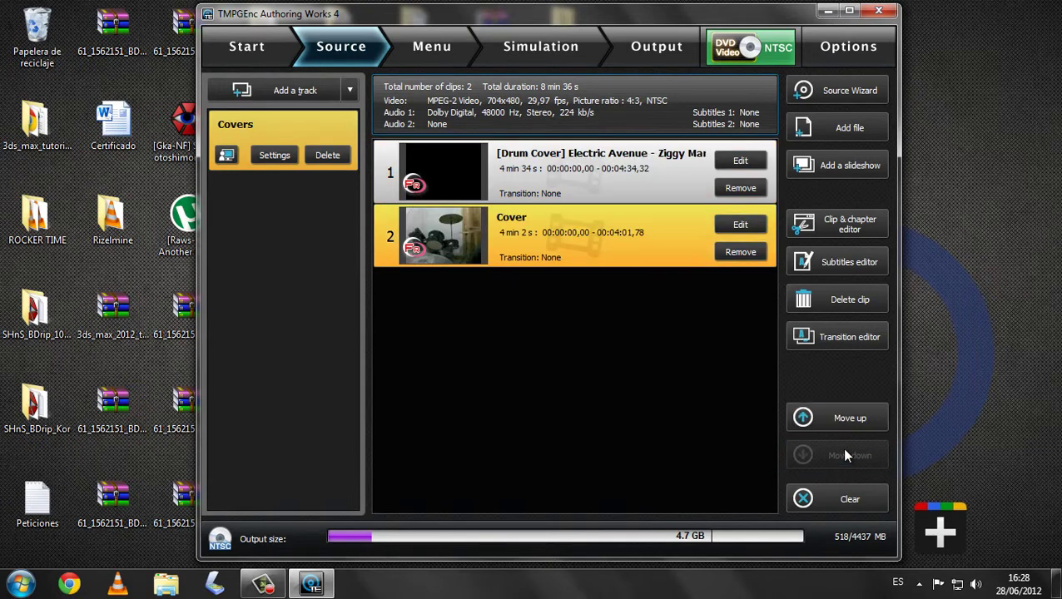
left_click(483, 48)
left_click(460, 50)
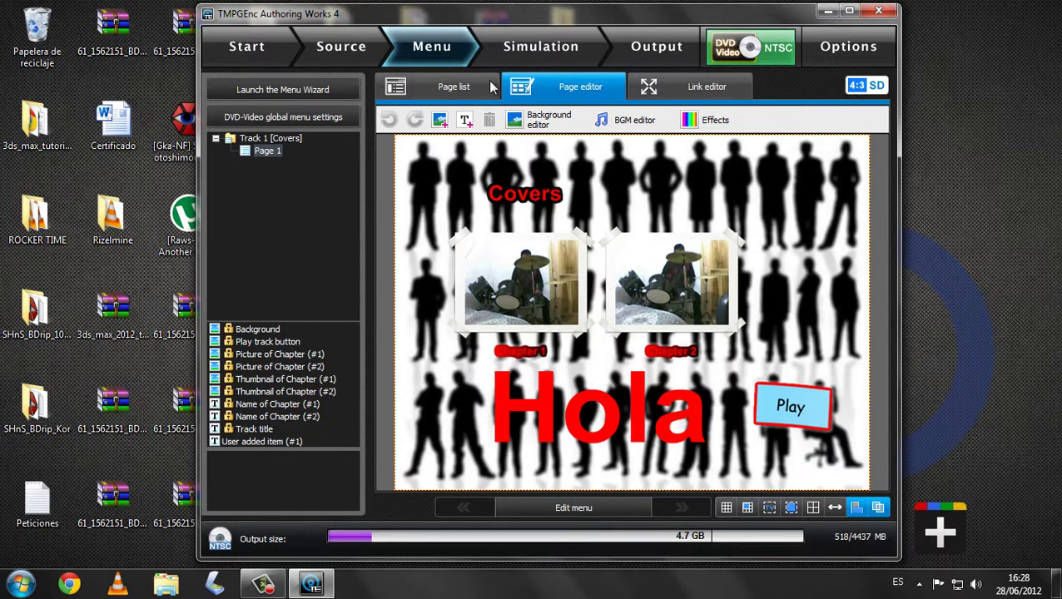
Step: Set the Track 1 menu motion to still picture and background audio, with a looped duration of 15 seconds, and accept the settings
left_click(465, 88)
left_click(806, 126)
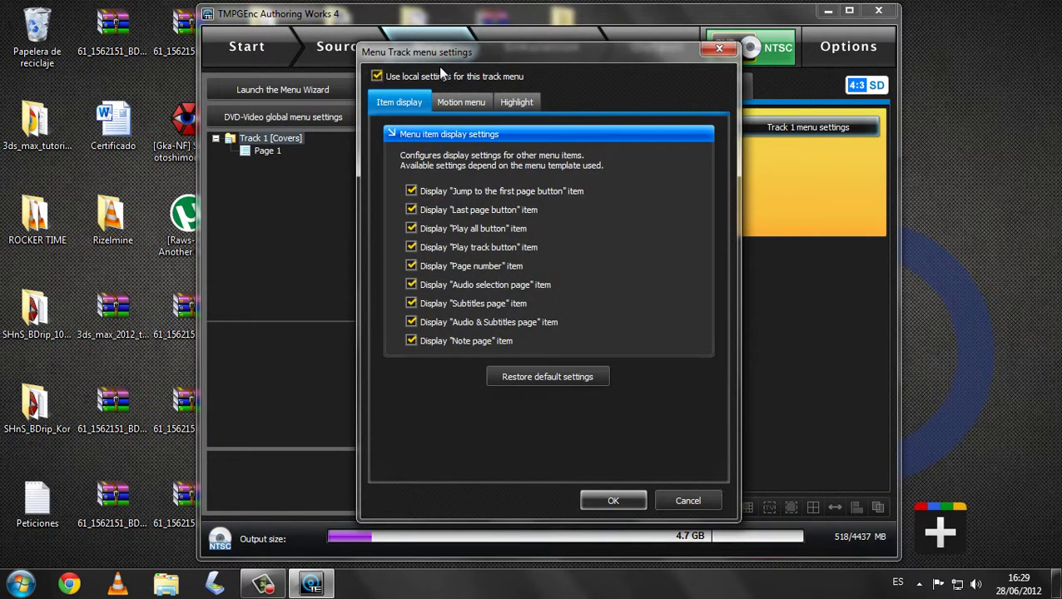
left_click(458, 103)
left_click(472, 218)
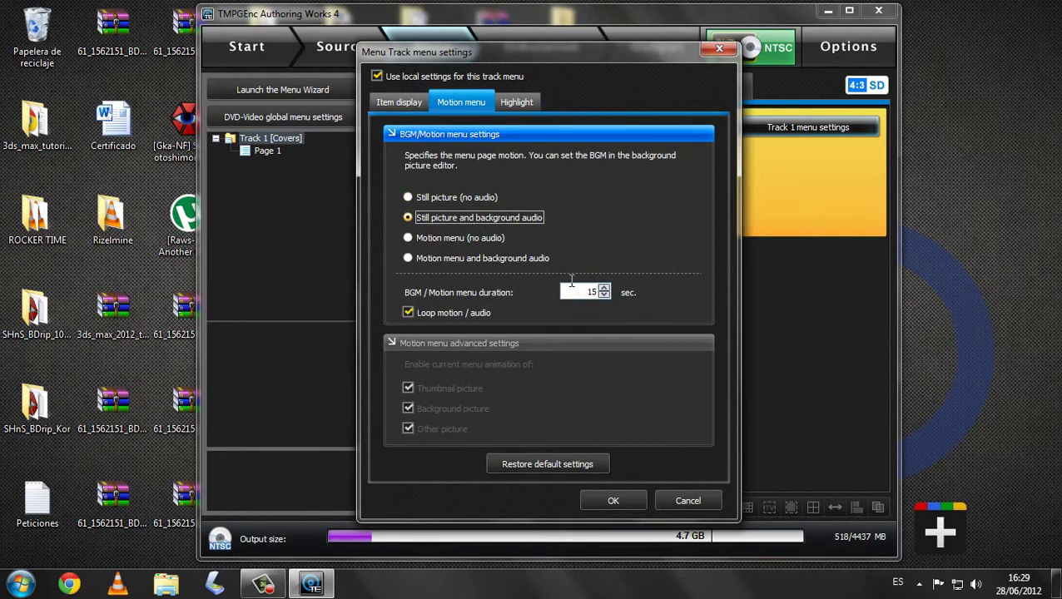
left_click(602, 288)
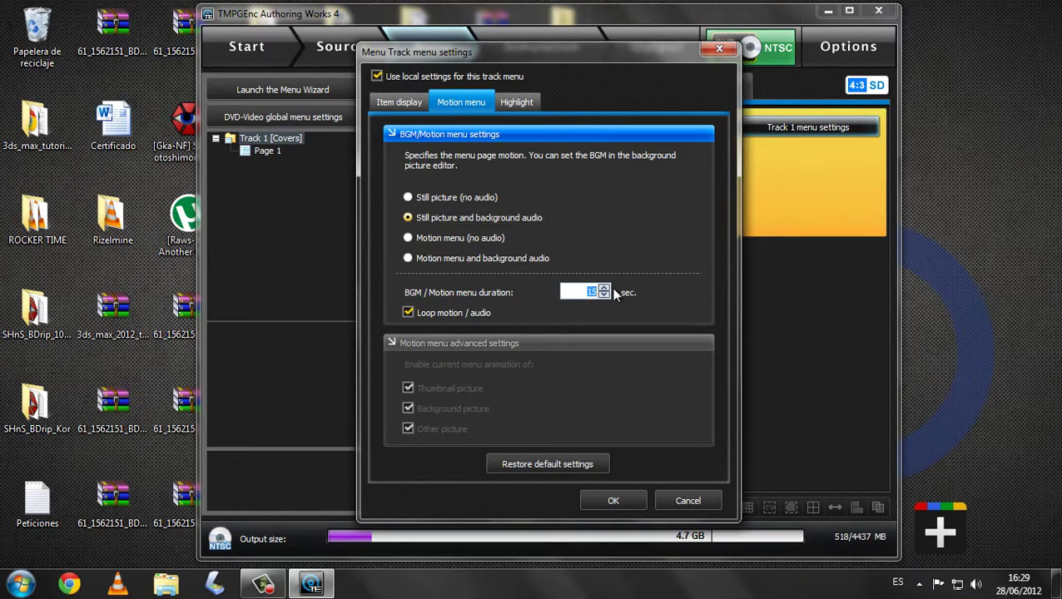
left_click(441, 314)
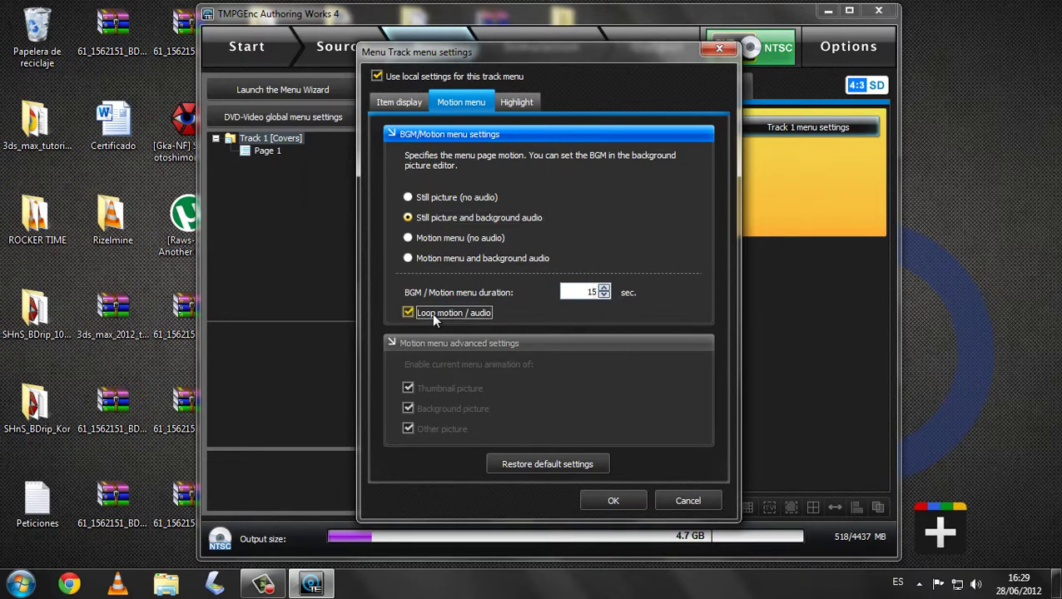
left_click(614, 500)
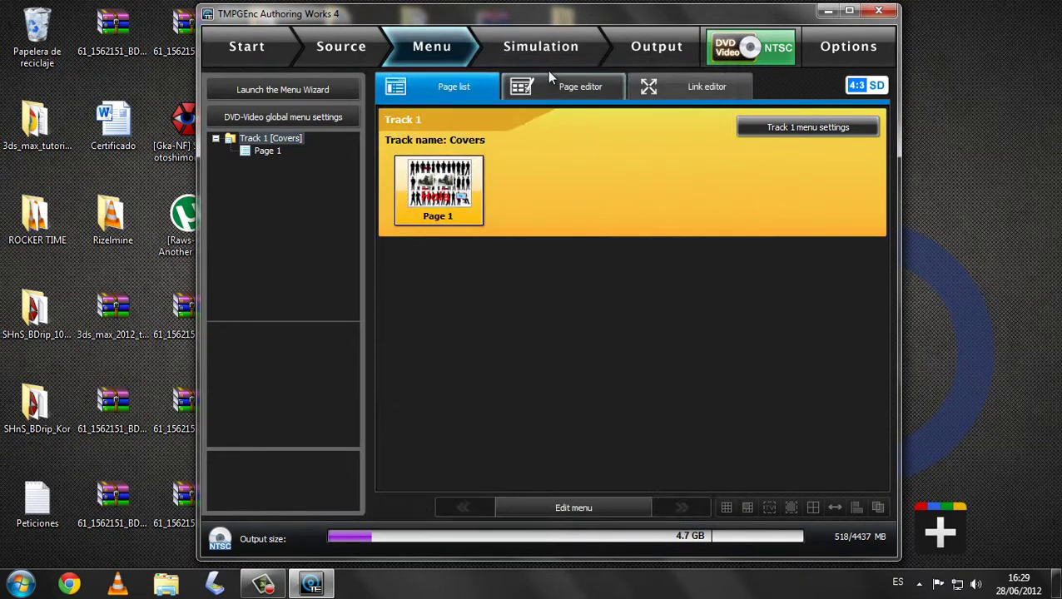
Step: Open the file browser for choosing the menu page's background music in the BGM audio settings
left_click(549, 86)
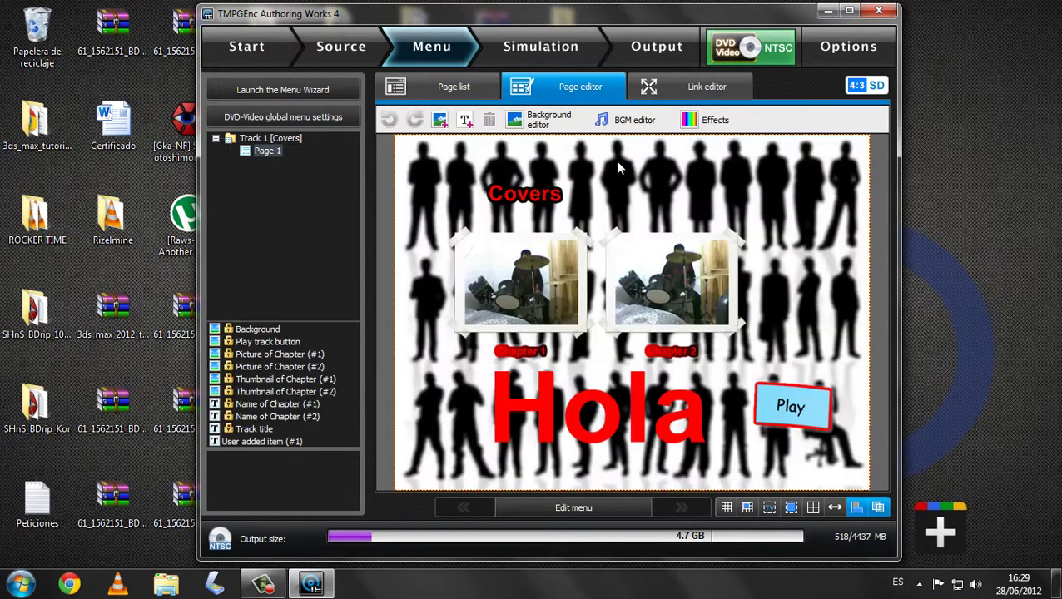
left_click(633, 122)
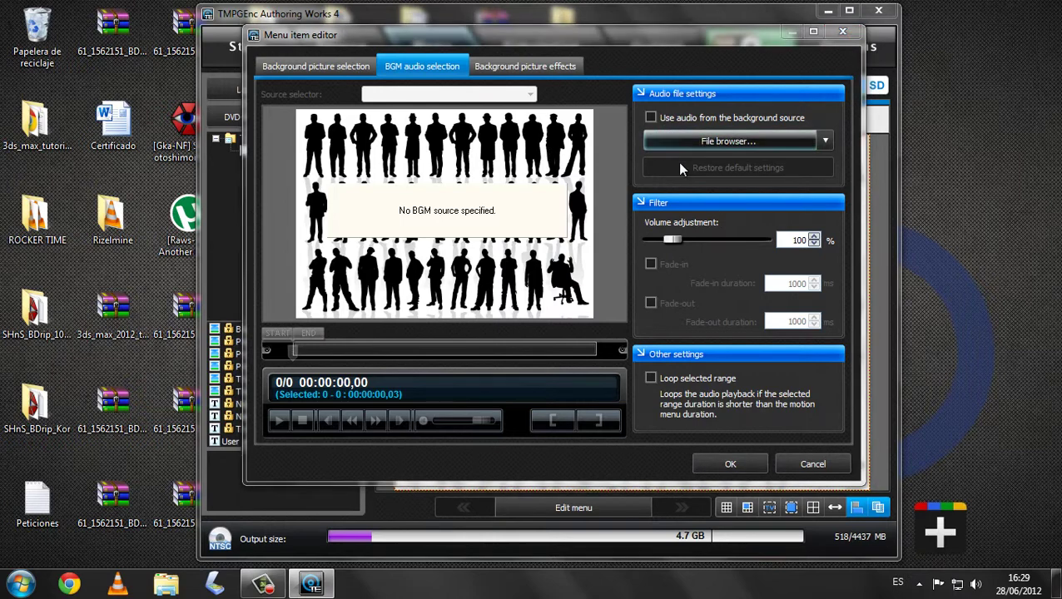
left_click(681, 143)
Step: Browse from the desktop to the Favoritos folder inside Música on drive D:
left_click(268, 159)
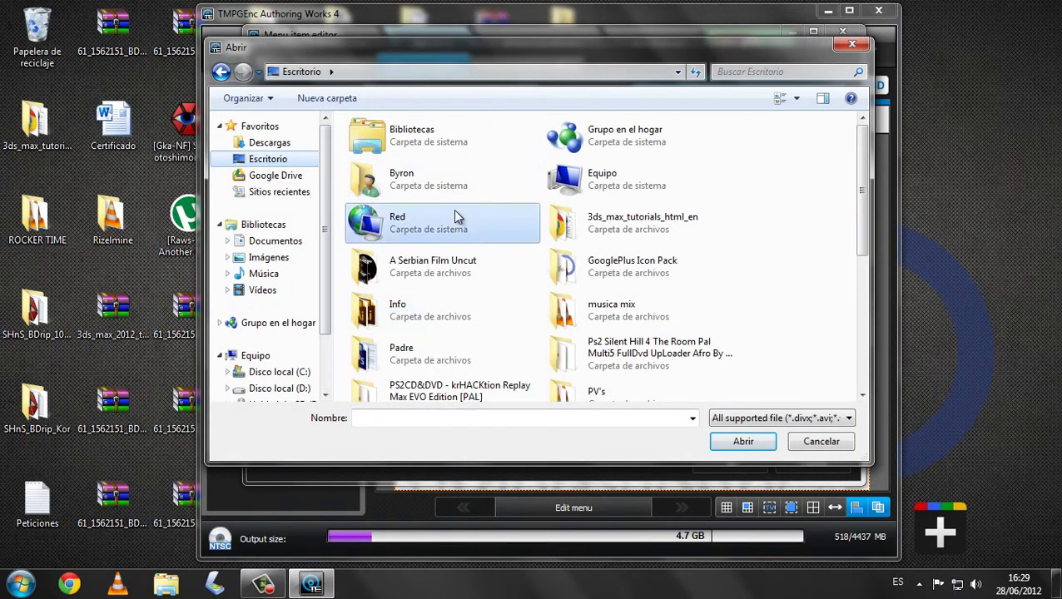
scroll(477, 239, "down", 3)
scroll(466, 332, "down", 1)
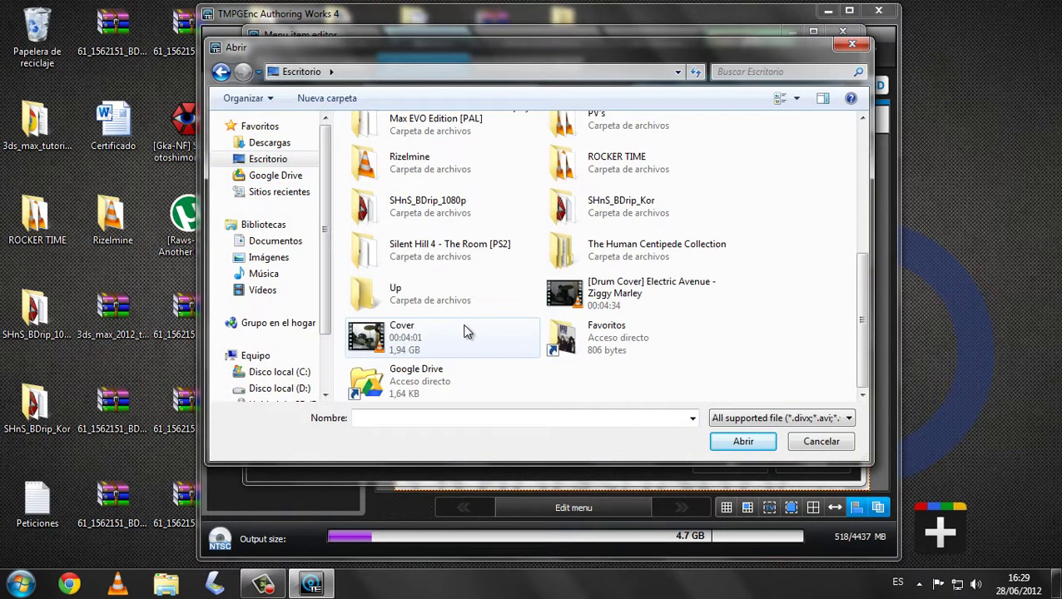
scroll(469, 323, "up", 5)
left_click(395, 174)
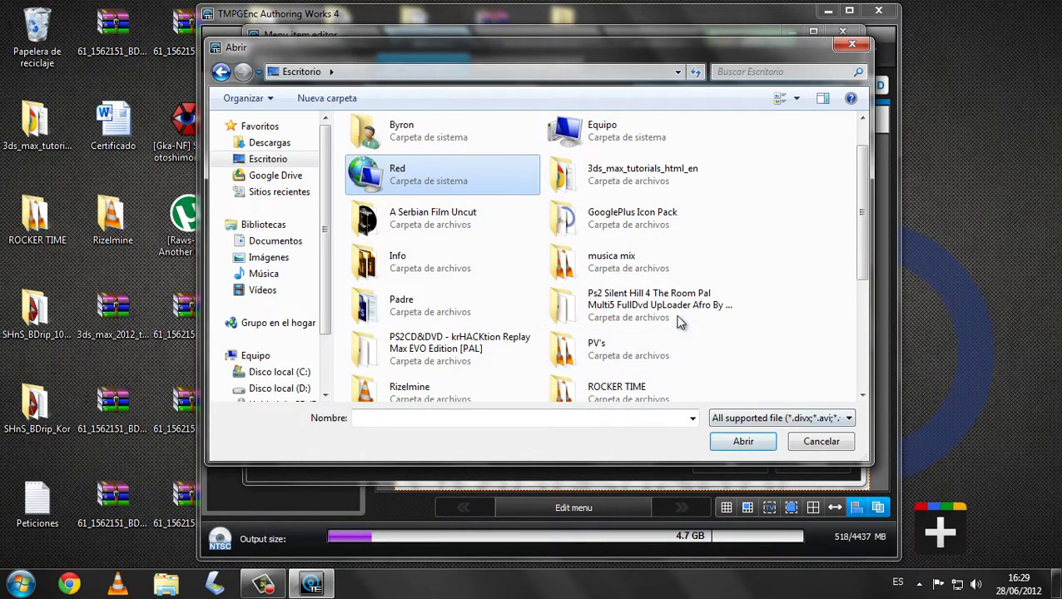
scroll(665, 321, "up", 1)
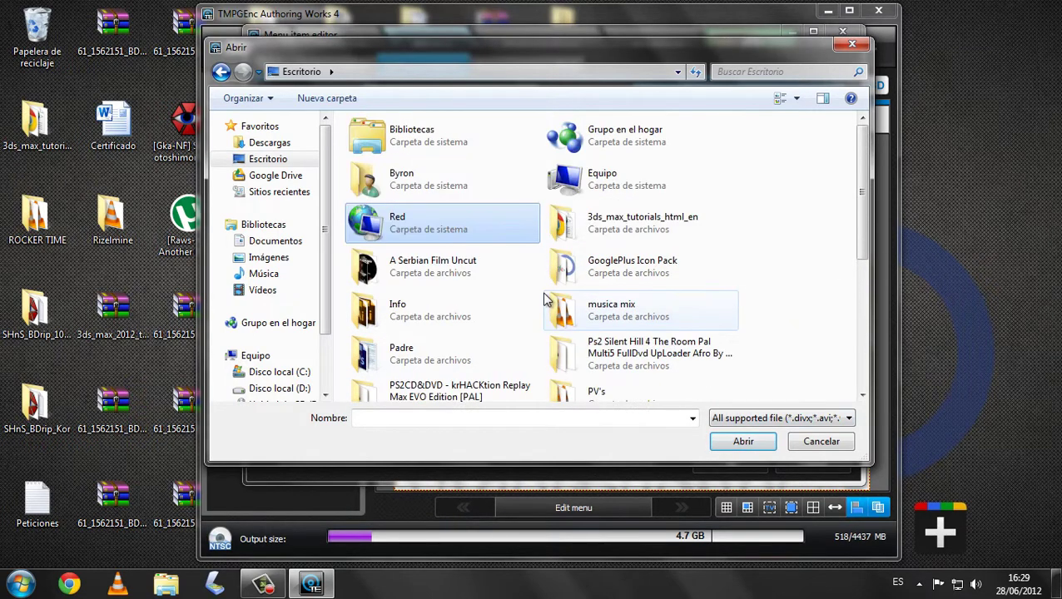
double_click(626, 175)
double_click(626, 172)
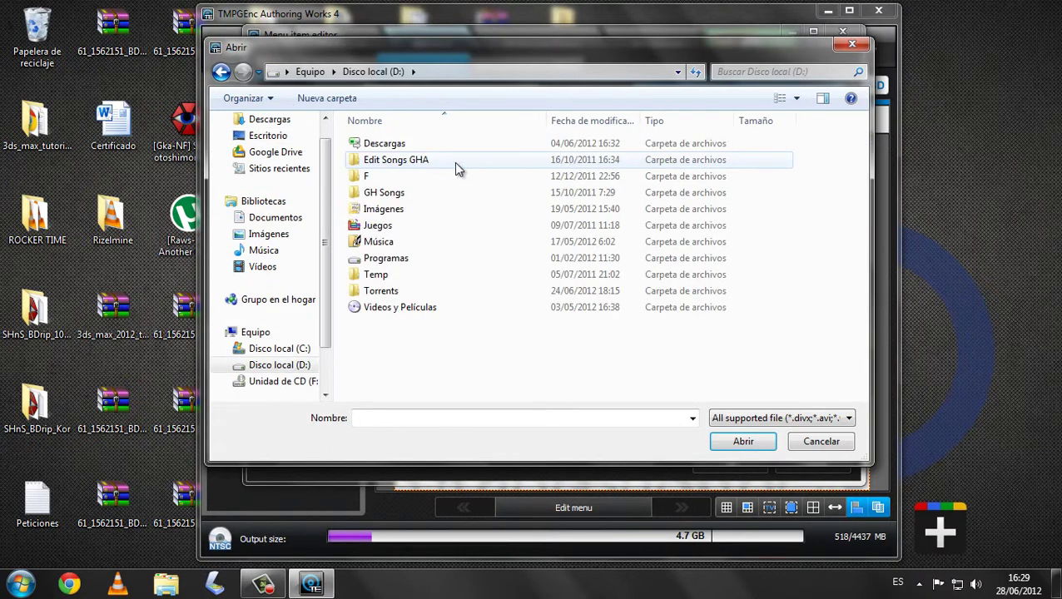
double_click(392, 258)
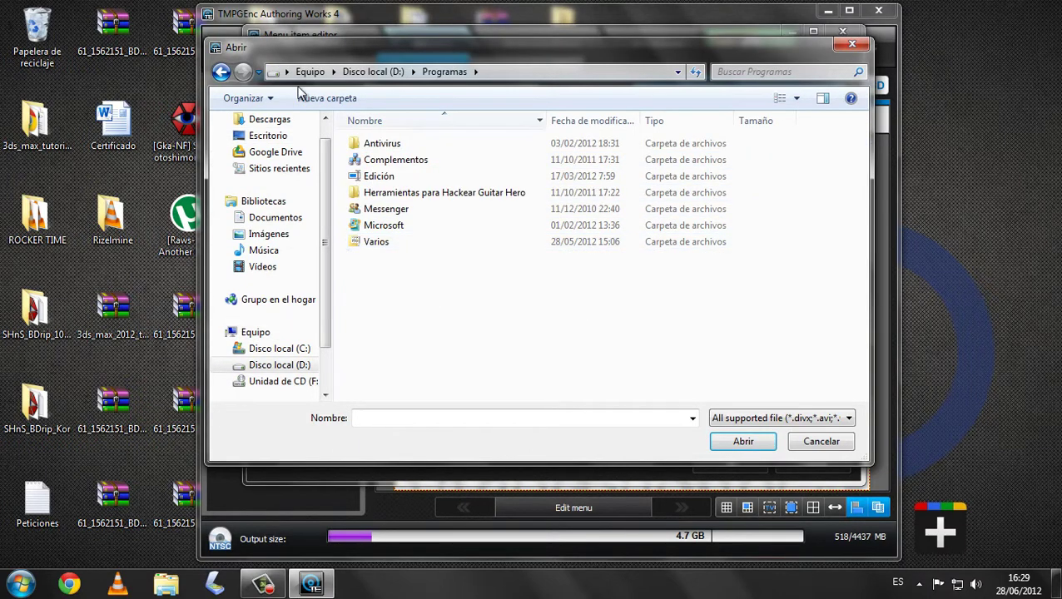
left_click(222, 72)
double_click(413, 237)
double_click(390, 144)
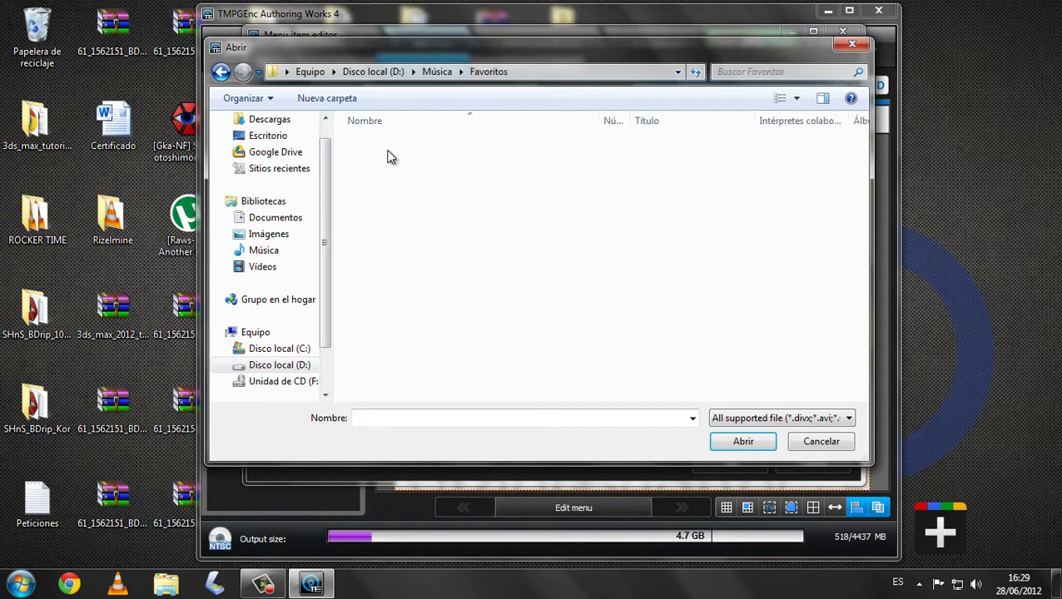
Step: Load Don Bosco Amigo from the Favoritos 2 folder inside Música as the menu page's background music
left_click(442, 207)
scroll(444, 209, "down", 2)
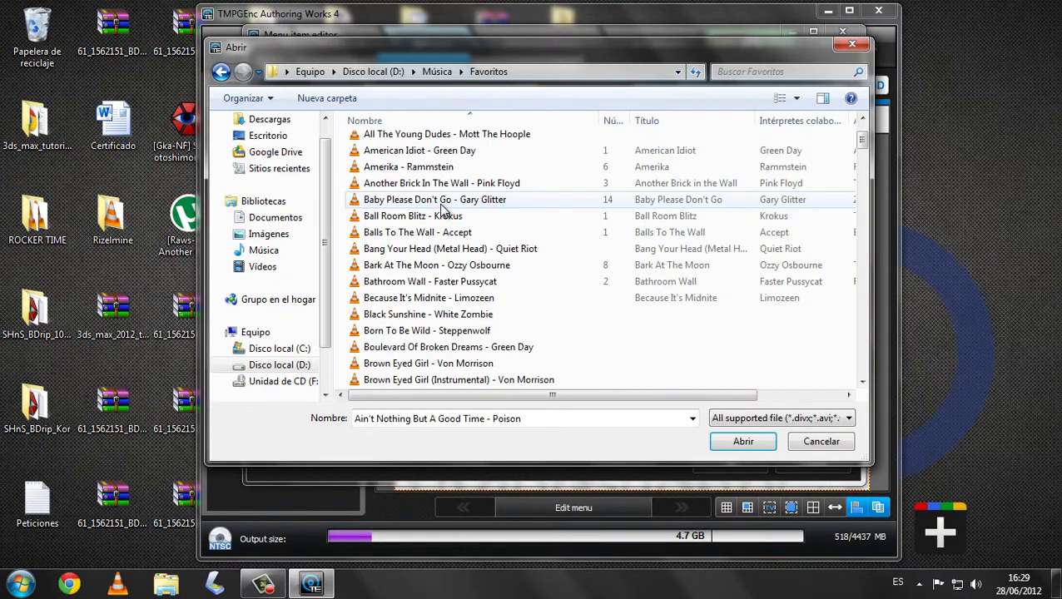
scroll(444, 210, "down", 20)
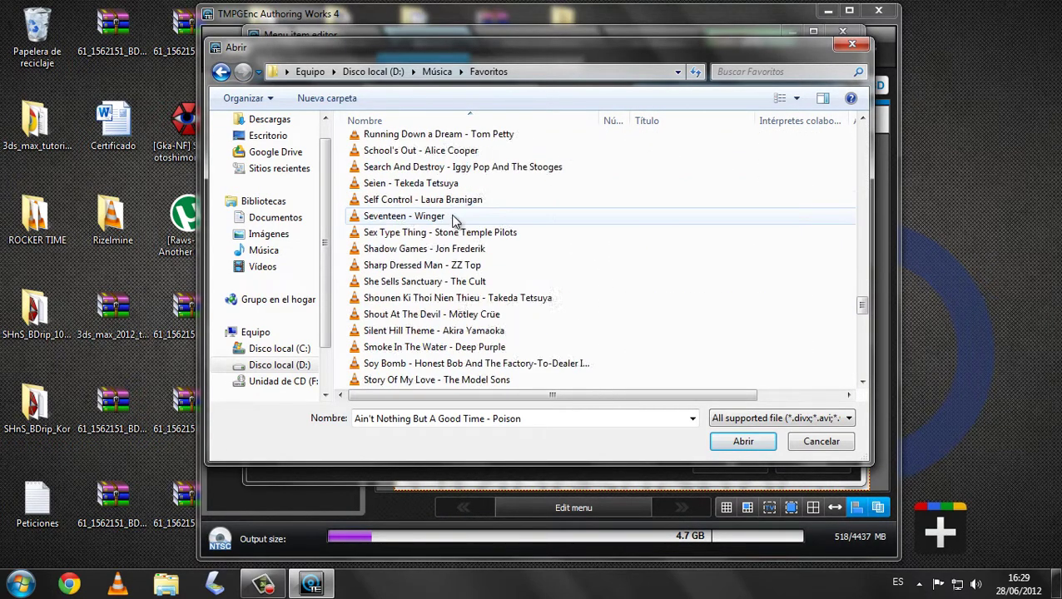
scroll(454, 218, "down", 10)
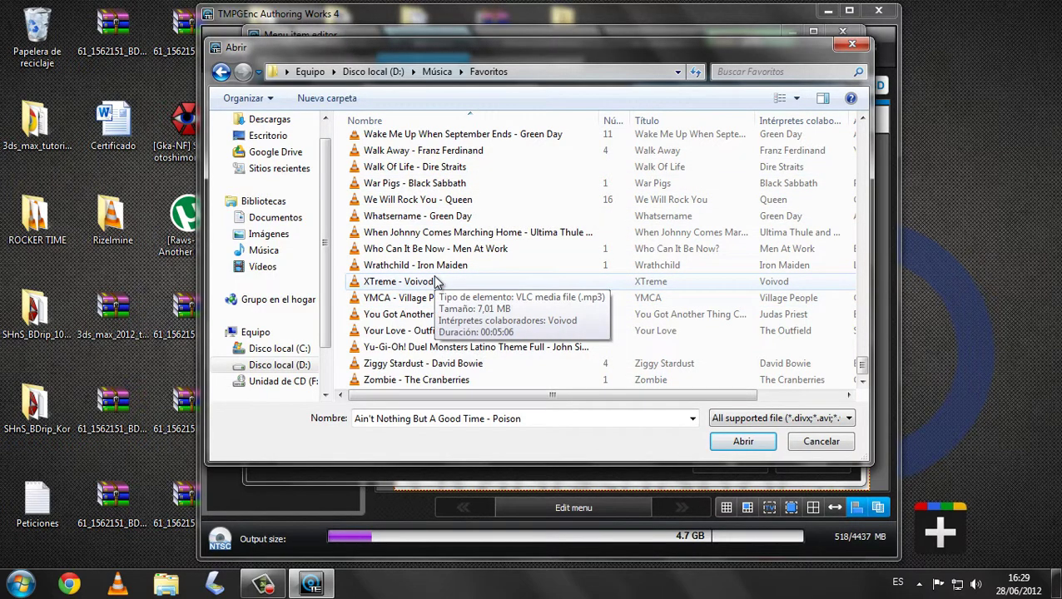
scroll(441, 286, "up", 7)
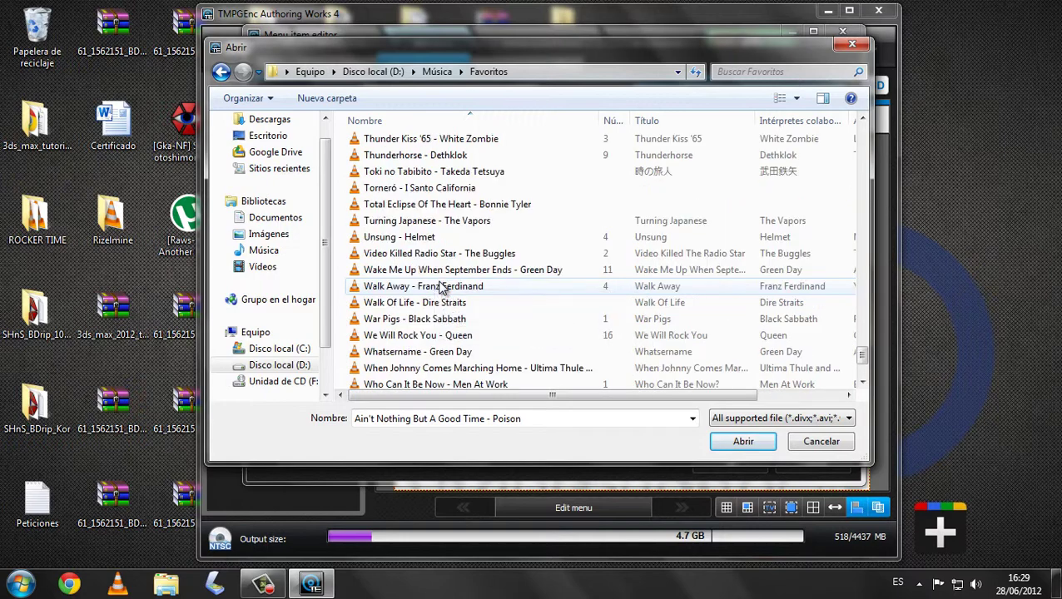
scroll(441, 286, "up", 2)
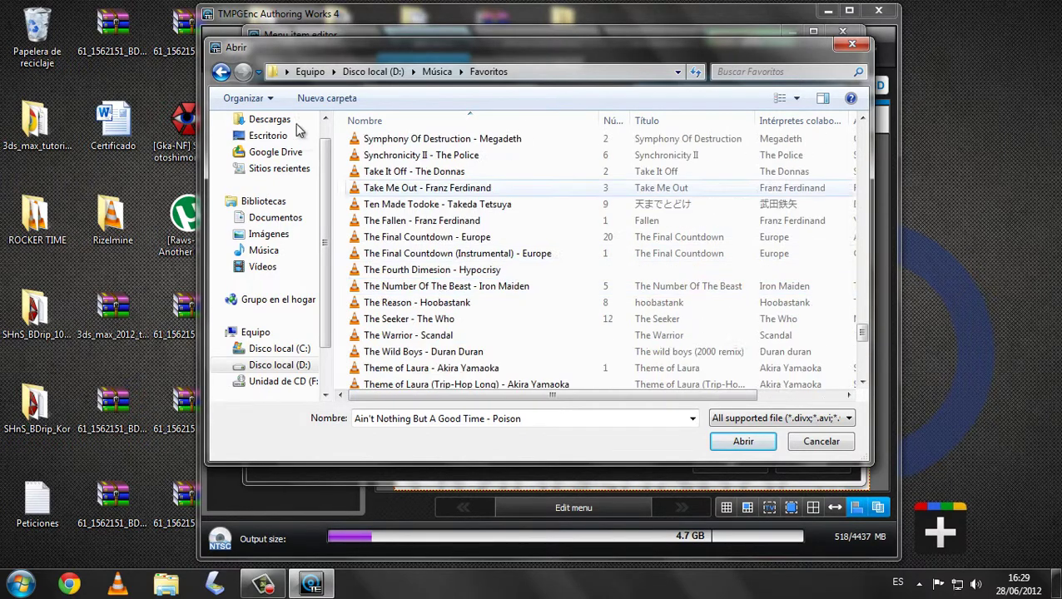
left_click(221, 71)
double_click(392, 162)
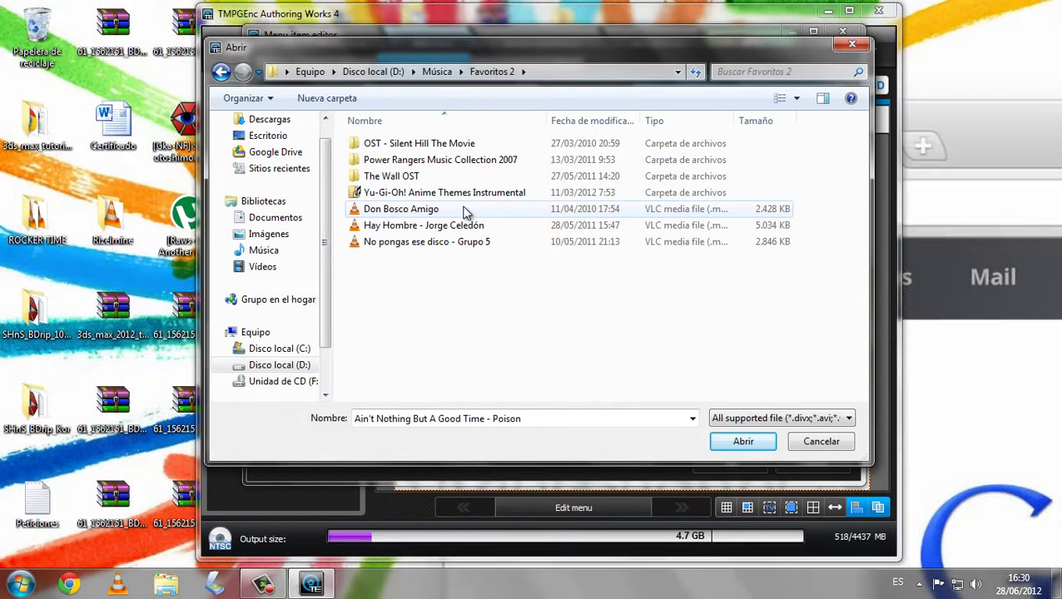
left_click(464, 210)
left_click(736, 445)
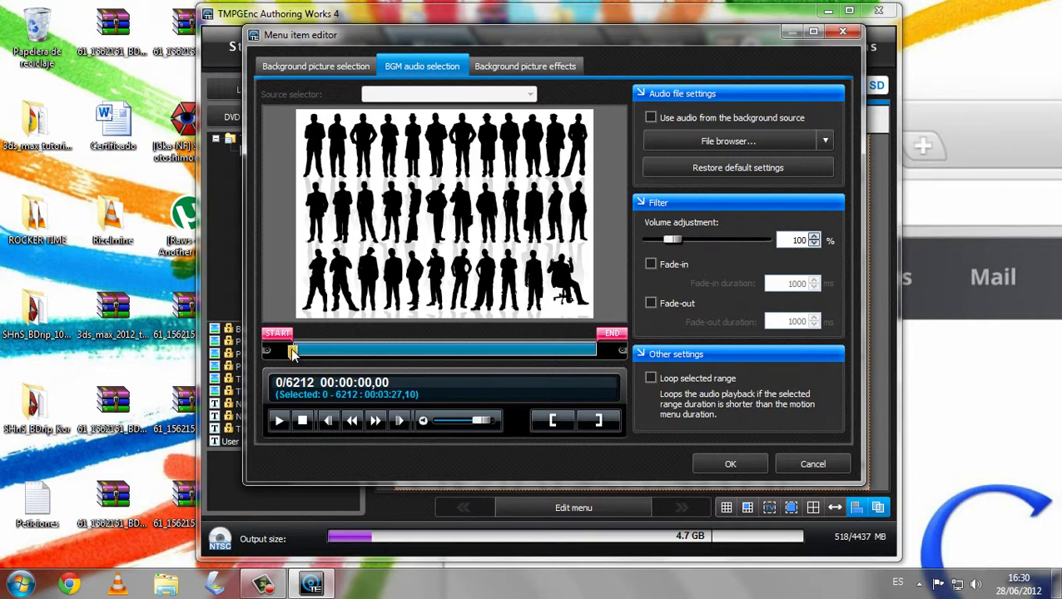
Step: Limit the background music to the range from frame 1325 to frame 3785
mouse_move(290, 358)
left_mouse_down()
mouse_move(380, 357)
mouse_move(283, 350)
mouse_move(585, 341)
mouse_move(444, 334)
left_mouse_up()
mouse_move(277, 334)
left_mouse_down()
mouse_move(495, 342)
mouse_move(341, 337)
left_mouse_up()
left_click_drag(444, 337, 485, 344)
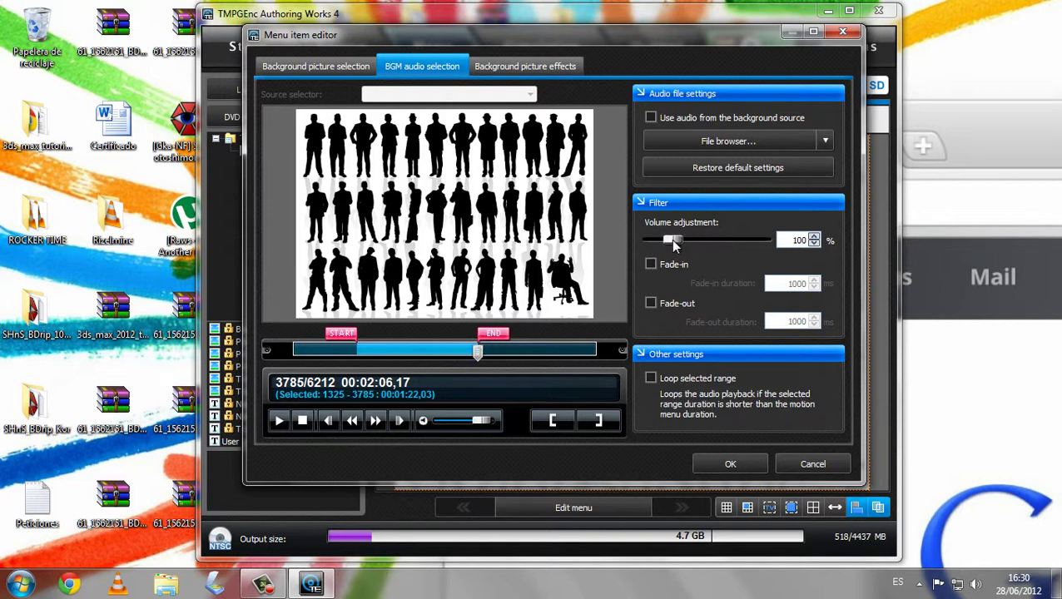
Step: Give the background music a fade-in, a fade-out and a looped selection from frame 0 to 1150, and accept the audio settings
left_click(681, 264)
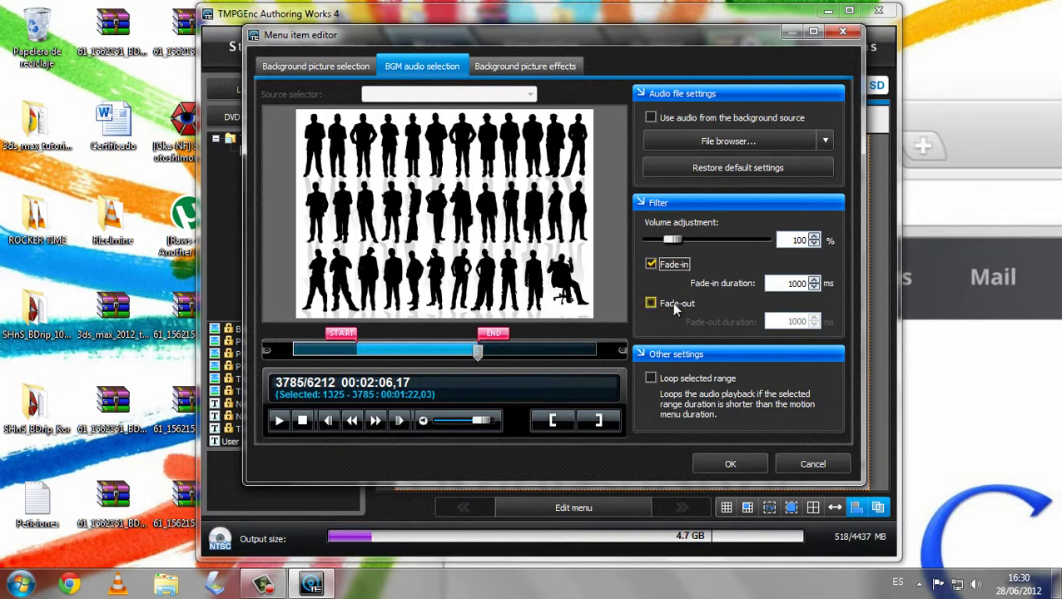
left_click(675, 303)
left_click_drag(358, 341, 275, 335)
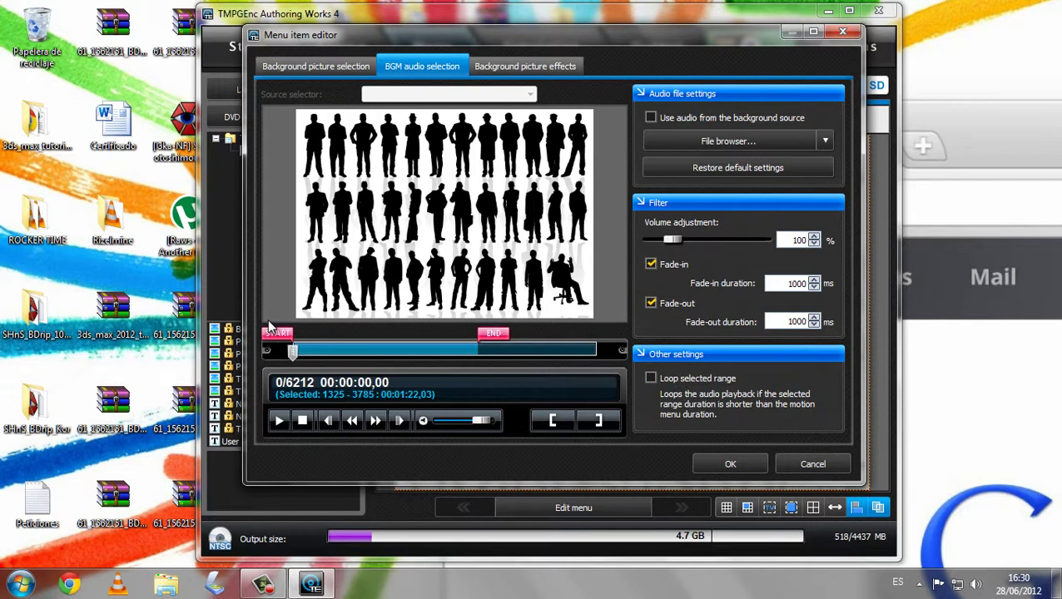
left_click_drag(493, 335, 366, 329)
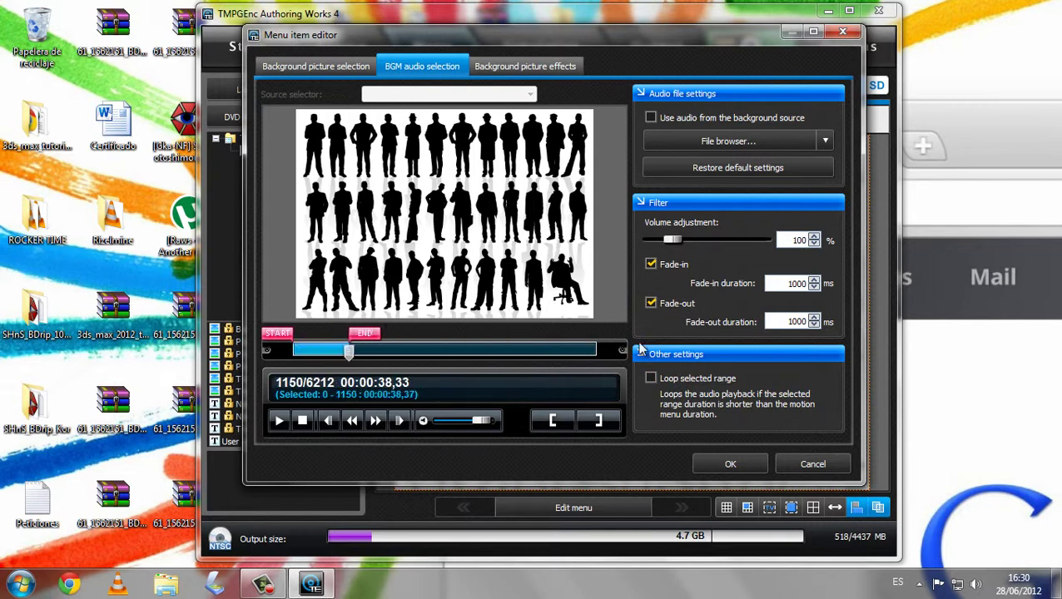
left_click(665, 381)
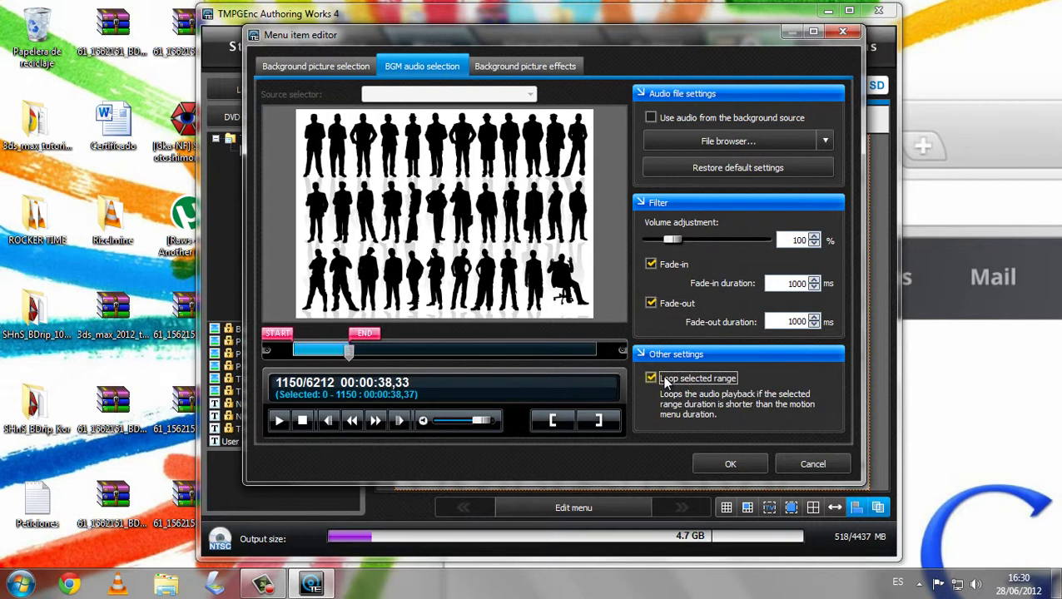
left_click(731, 465)
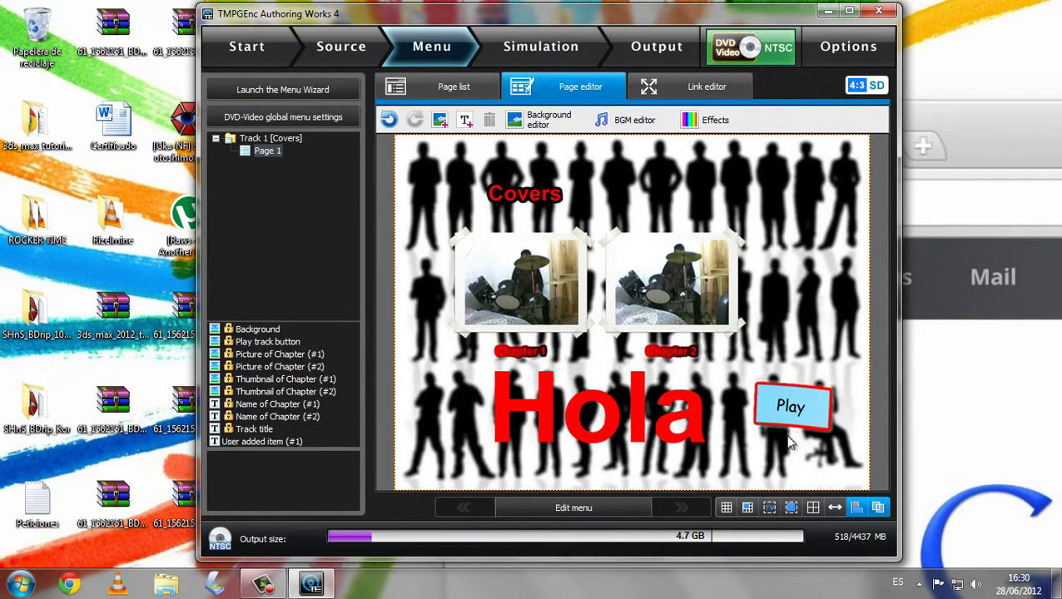
Step: Run the disc simulation, lower its playback volume and try skipping between the two chapters
left_click(546, 49)
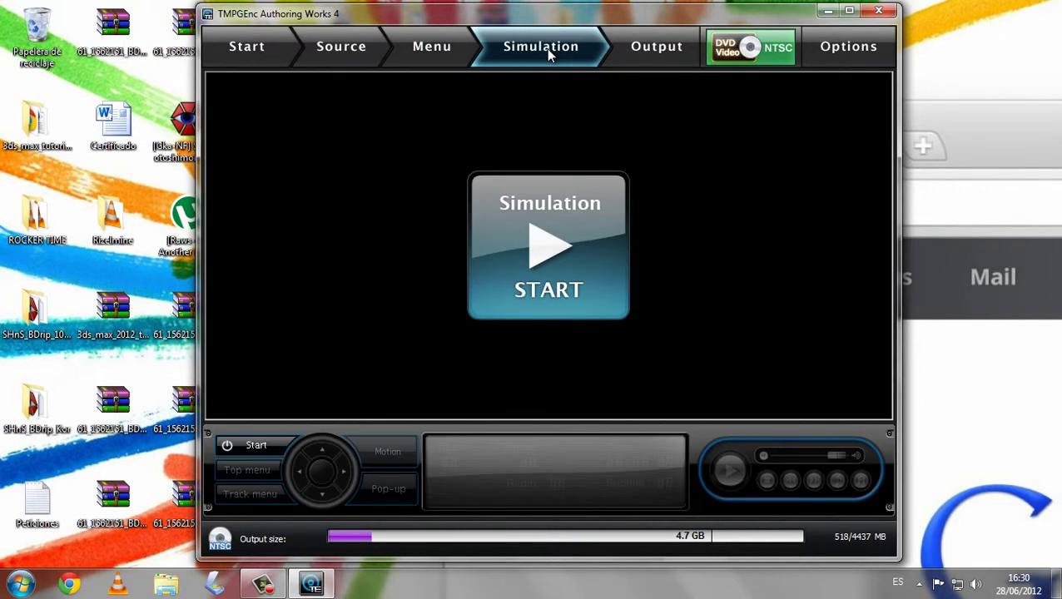
left_click(541, 247)
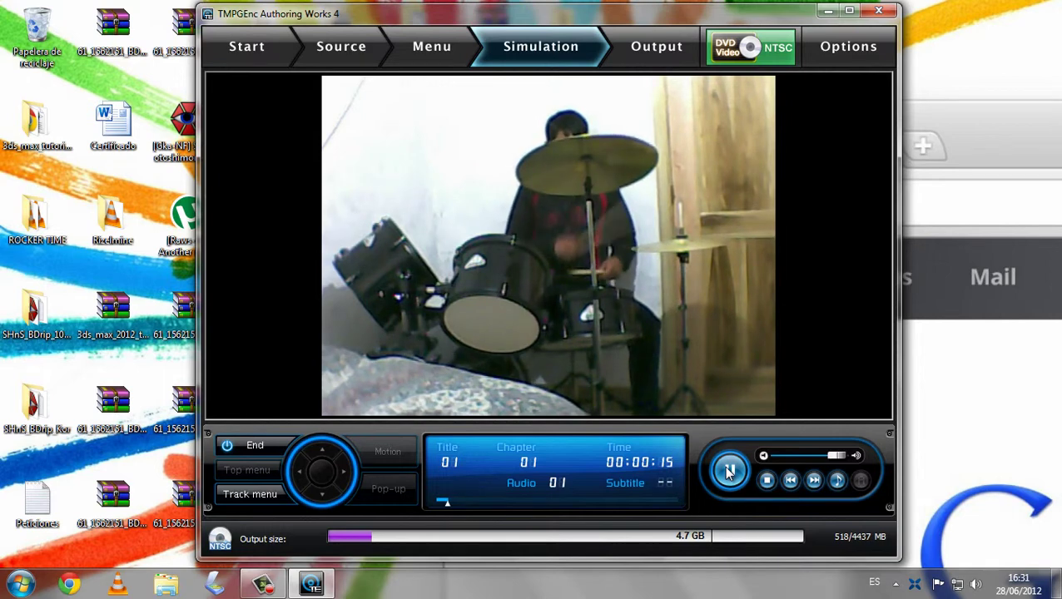
left_click_drag(829, 455, 796, 453)
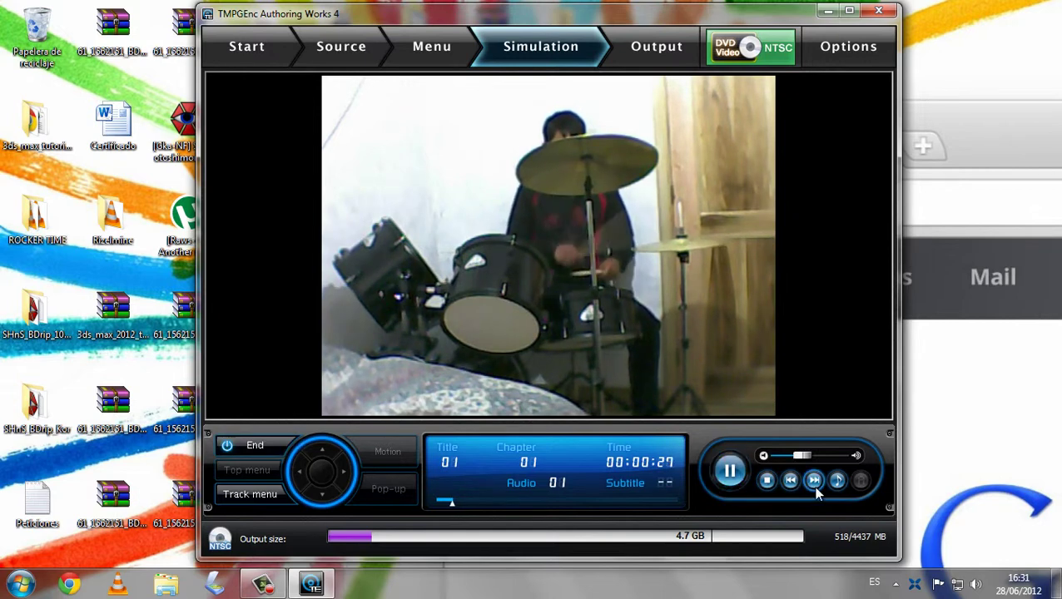
left_click(815, 490)
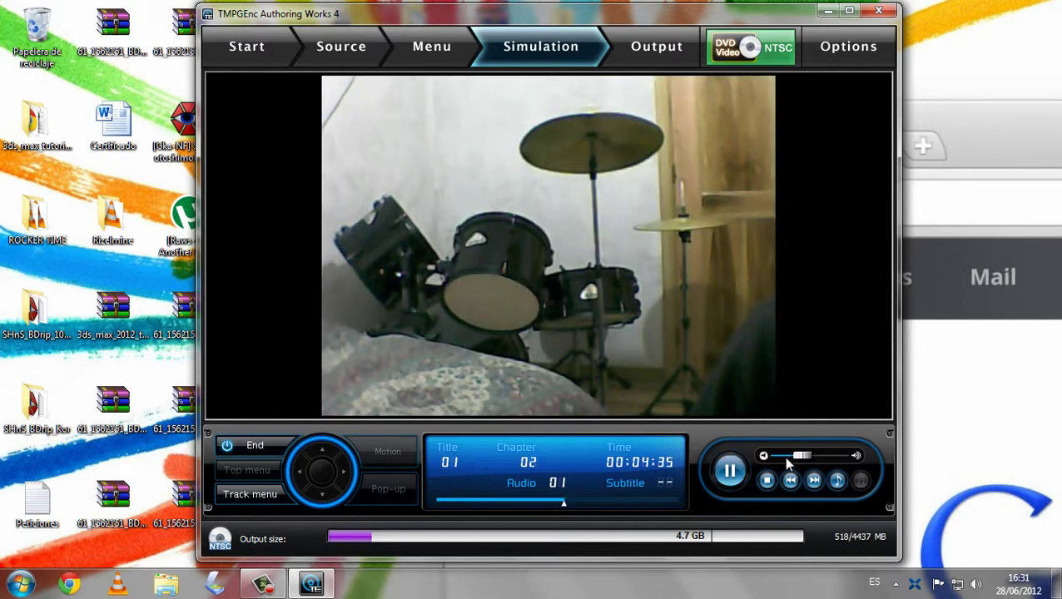
left_click(790, 482)
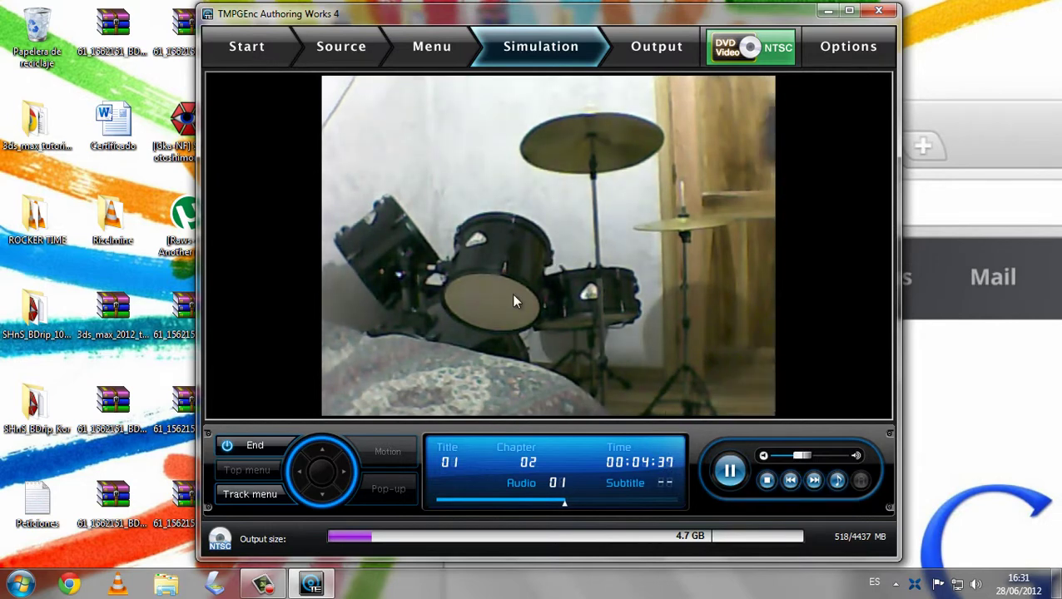
Step: Return to the track menu in the simulation, check its button highlights and music, and play Chapter 1
left_click(259, 495)
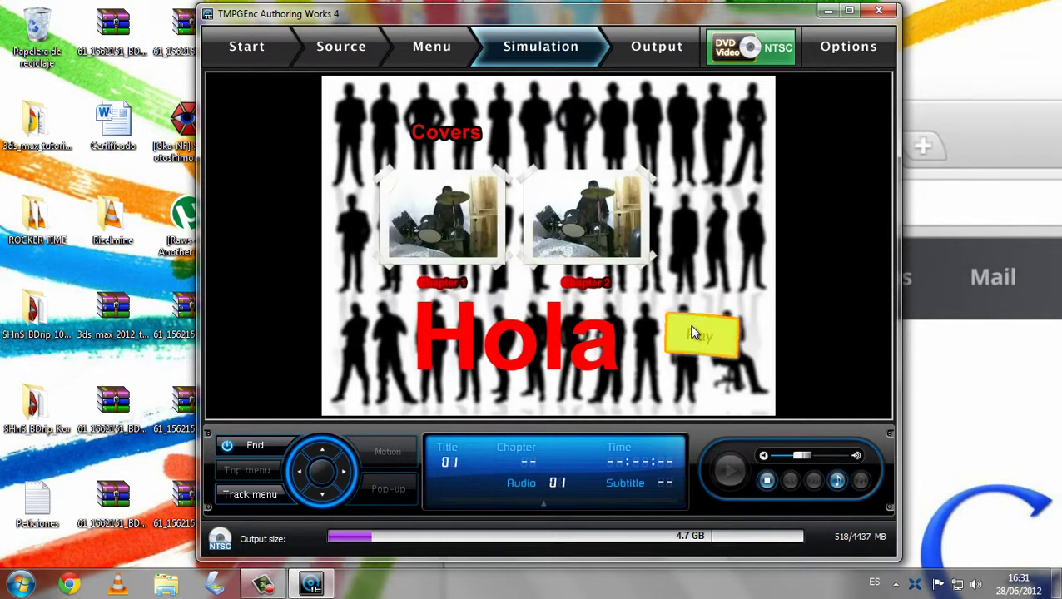
key("Right")
key("Right")
key("Right")
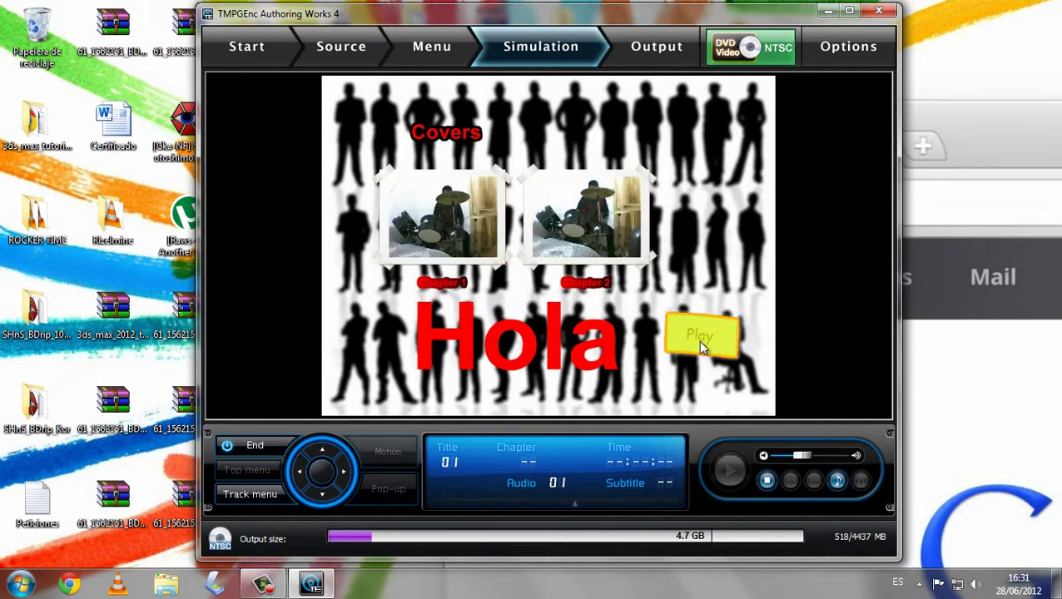
mouse_move(801, 456)
left_mouse_down()
mouse_move(833, 455)
mouse_move(818, 456)
left_mouse_up()
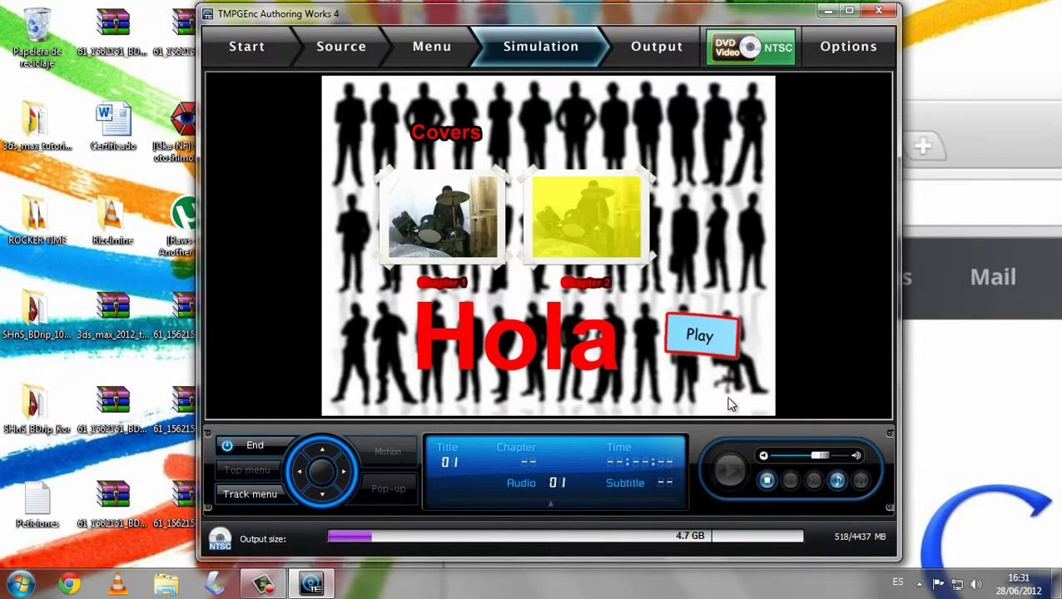
left_click_drag(825, 456, 809, 457)
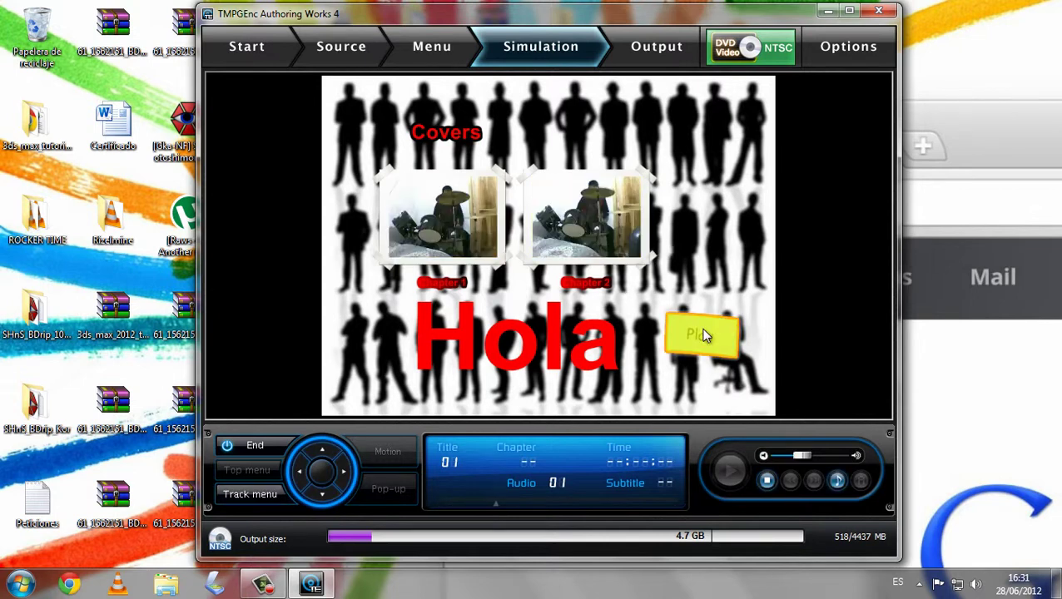
left_click(447, 229)
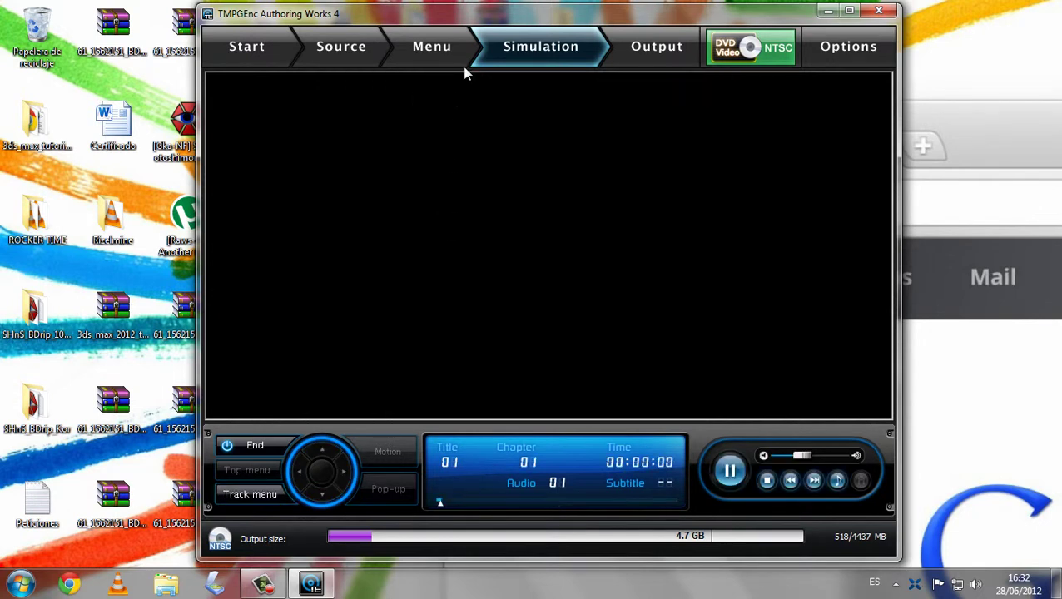
Step: Leave the simulation and return to editing the menu page after a check of the source clips
left_click(450, 45)
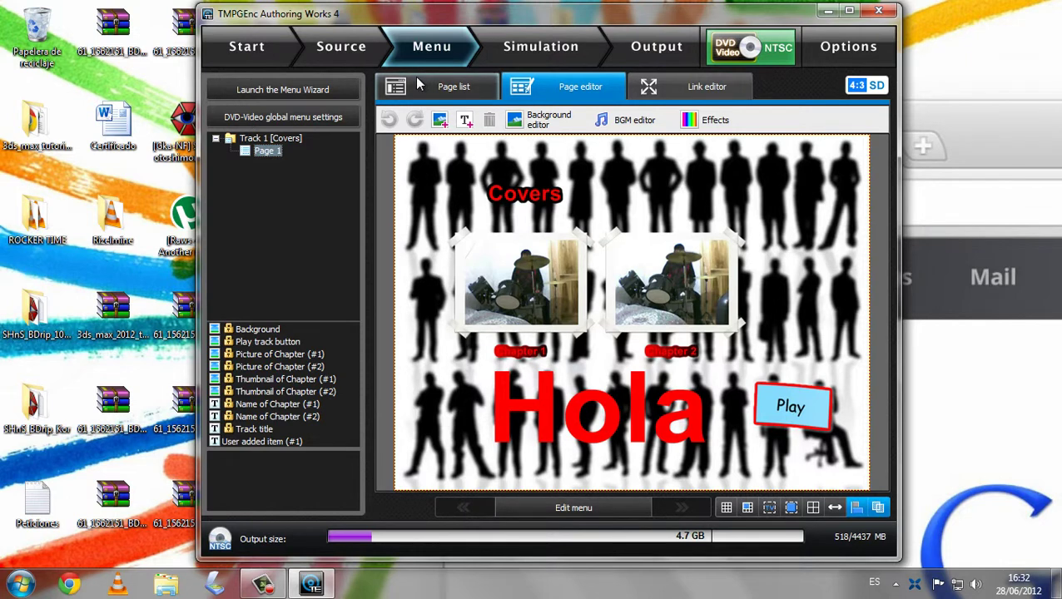
left_click(370, 46)
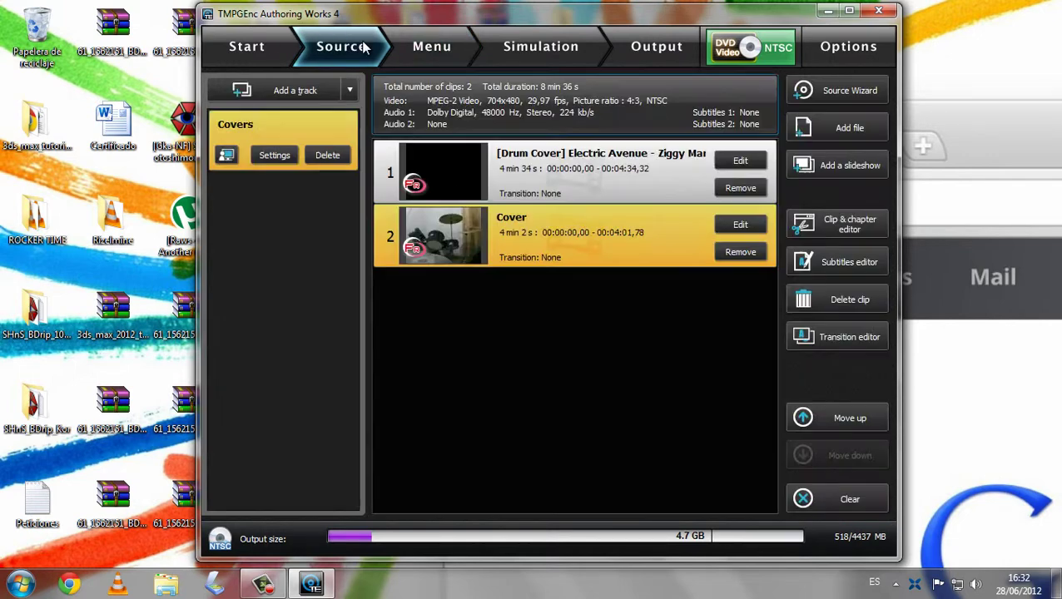
left_click(410, 50)
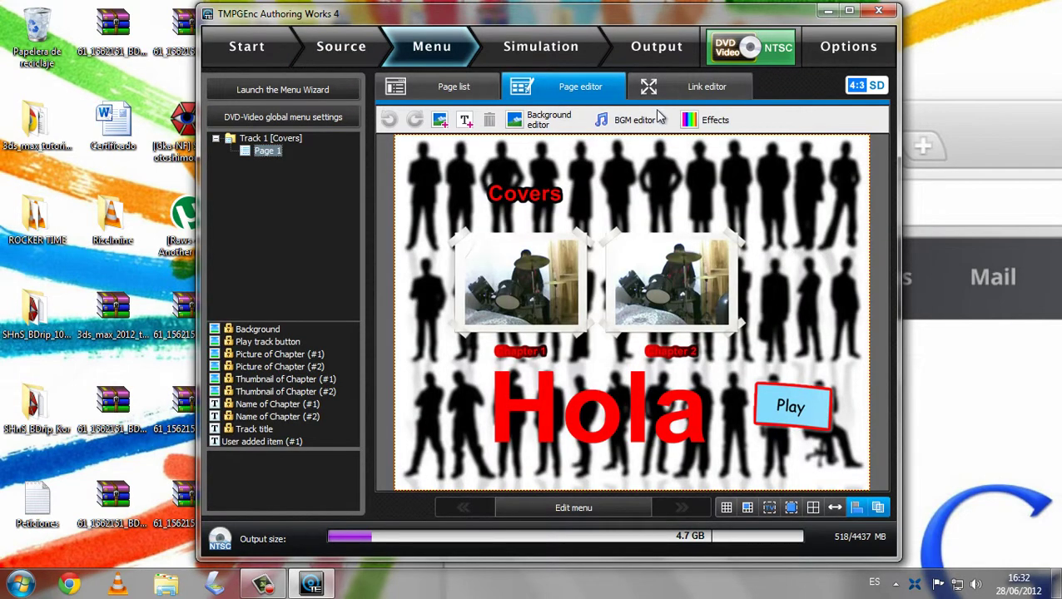
left_click(481, 84)
left_click(806, 128)
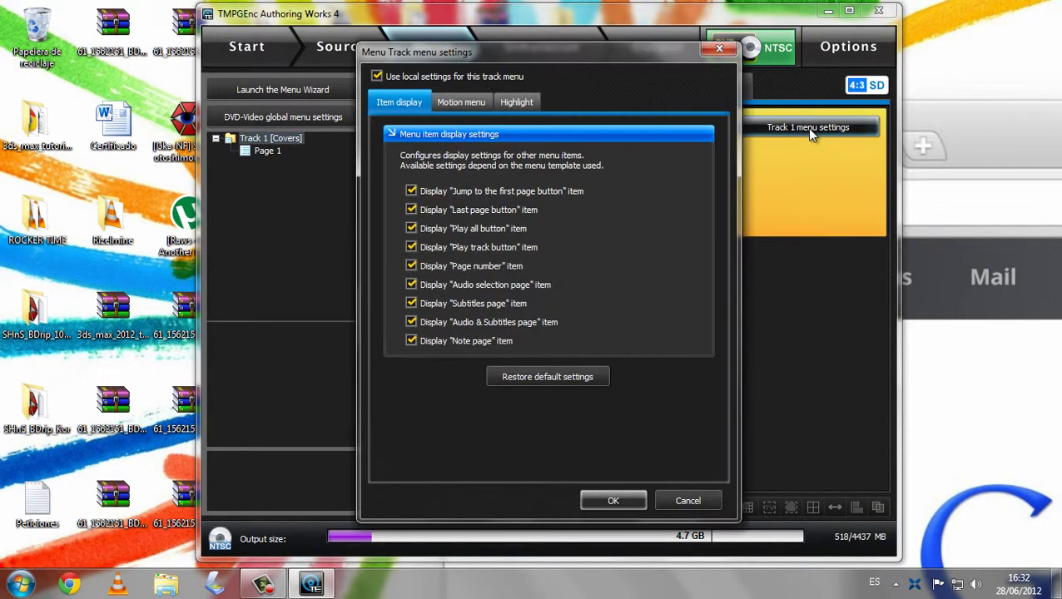
left_click(531, 103)
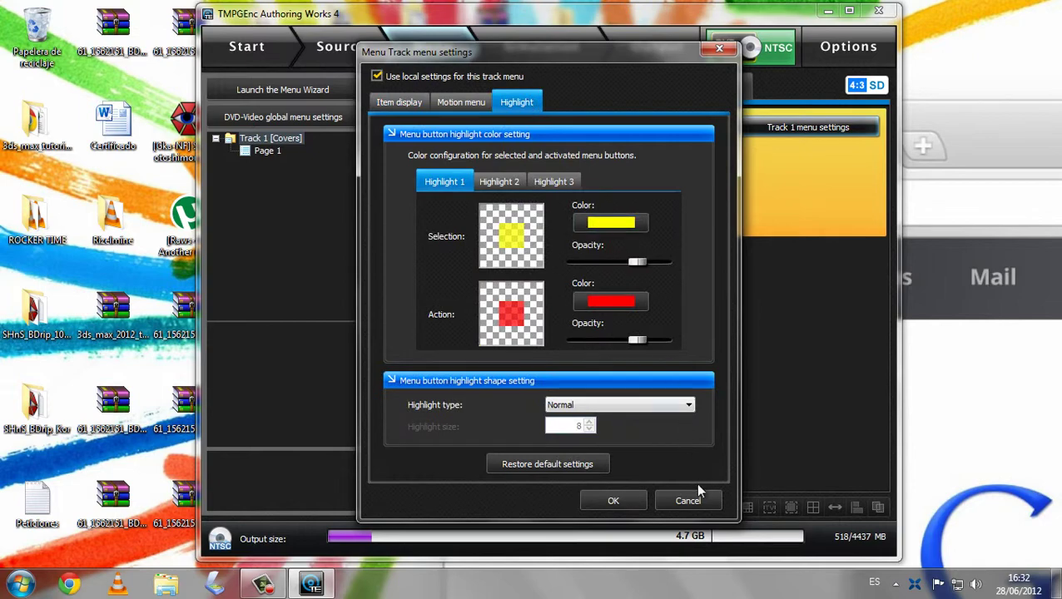
left_click(666, 500)
left_click(550, 93)
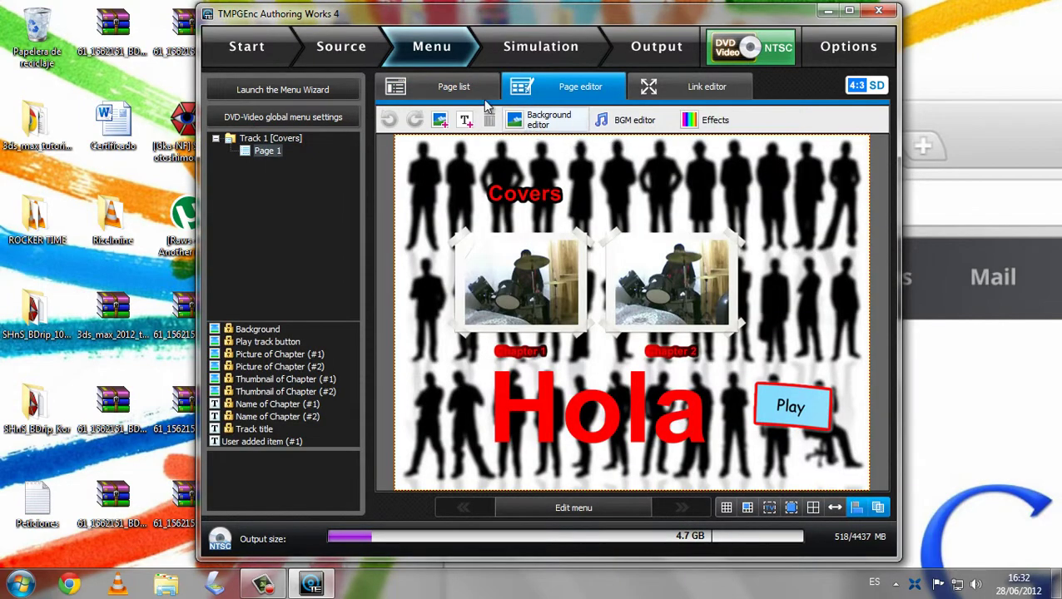
Step: Set the Highlight 1 selection color in the Track 1 menu settings to lavender (RGB 128, 128, 192)
left_click(454, 86)
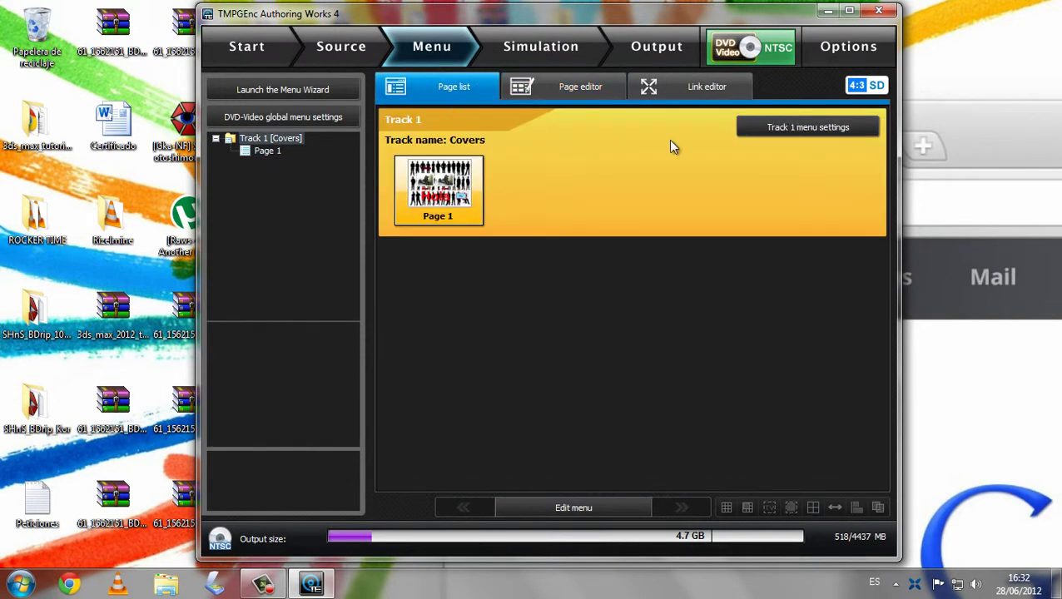
left_click(748, 133)
left_click(516, 102)
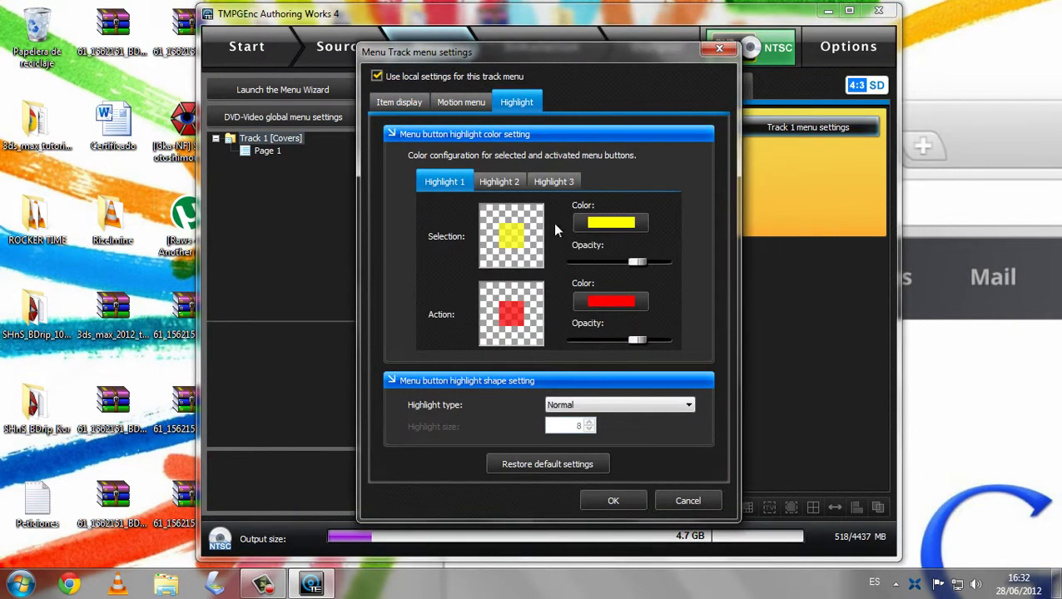
left_click(620, 217)
left_click(493, 178)
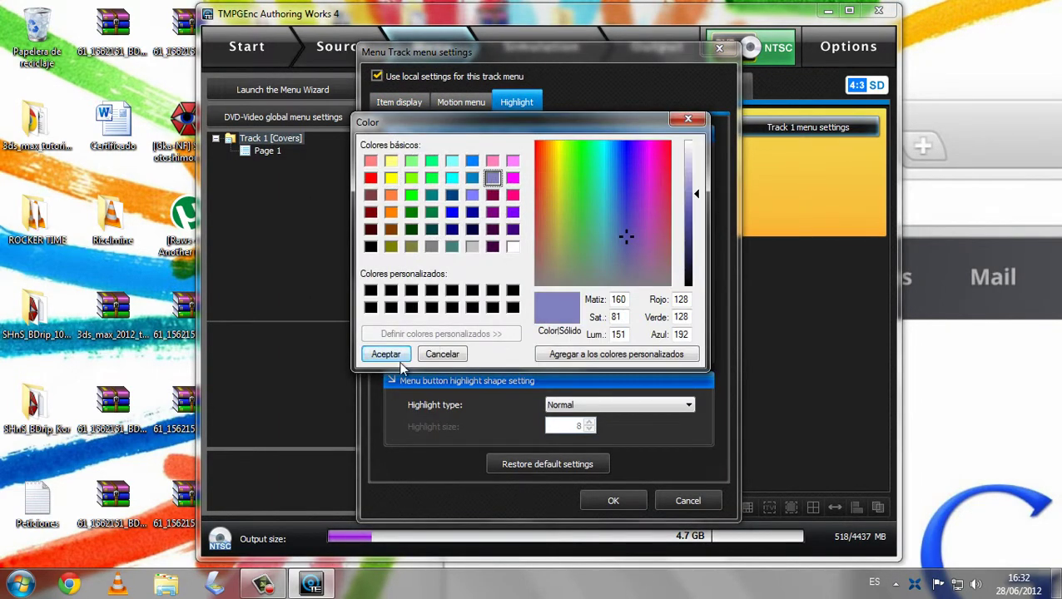
left_click(386, 354)
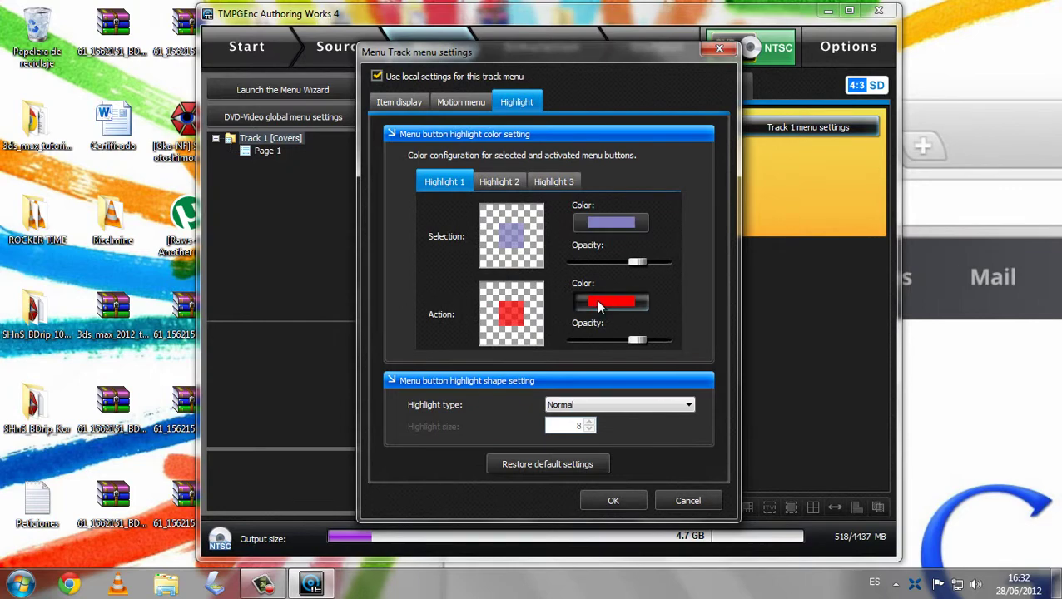
Step: Set the Highlight 1 action color to blue and accept the track menu settings
left_click(633, 301)
left_click(452, 213)
left_click(385, 354)
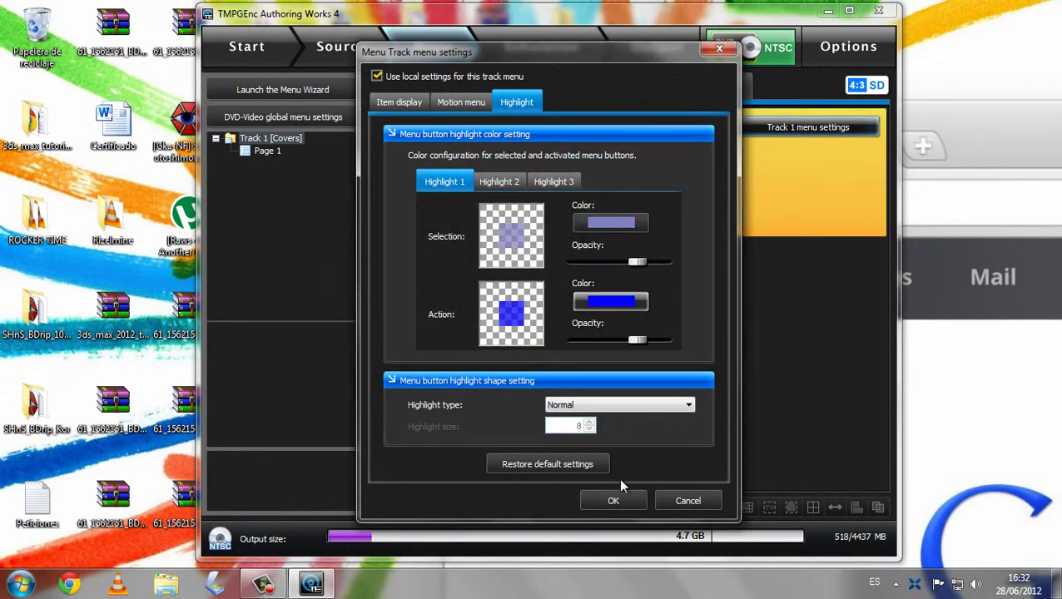
left_click(613, 500)
Step: Run the simulation, check the track menu's new highlight color, and go to the output settings
left_click(566, 46)
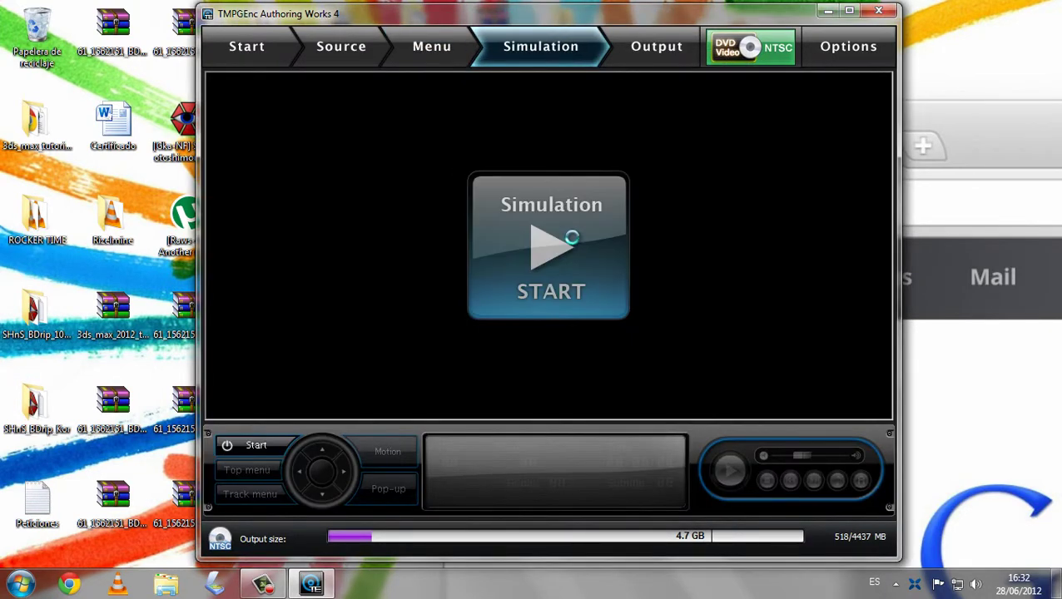
left_click(572, 241)
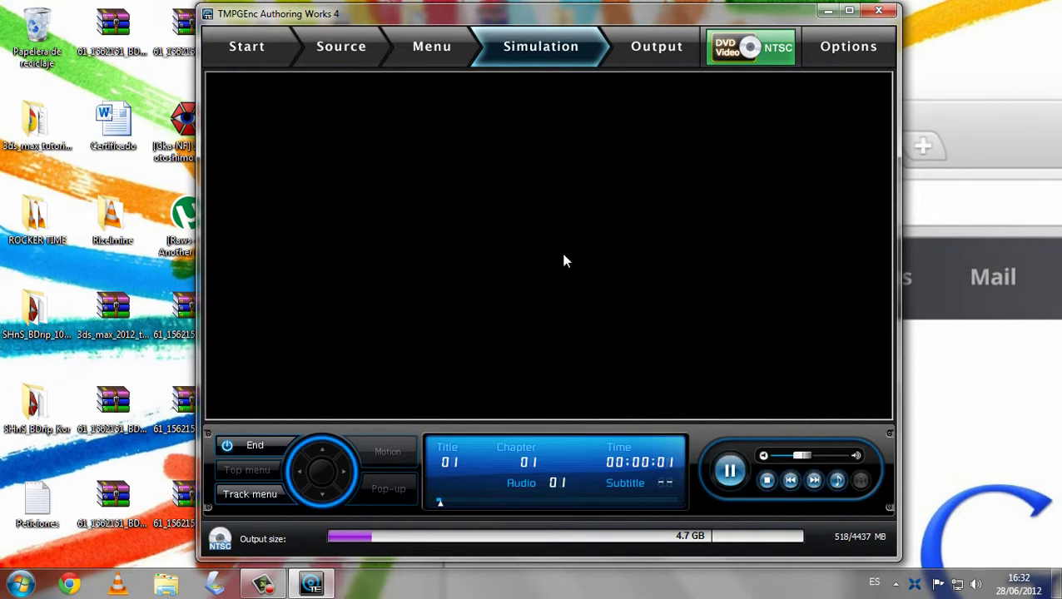
left_click(254, 495)
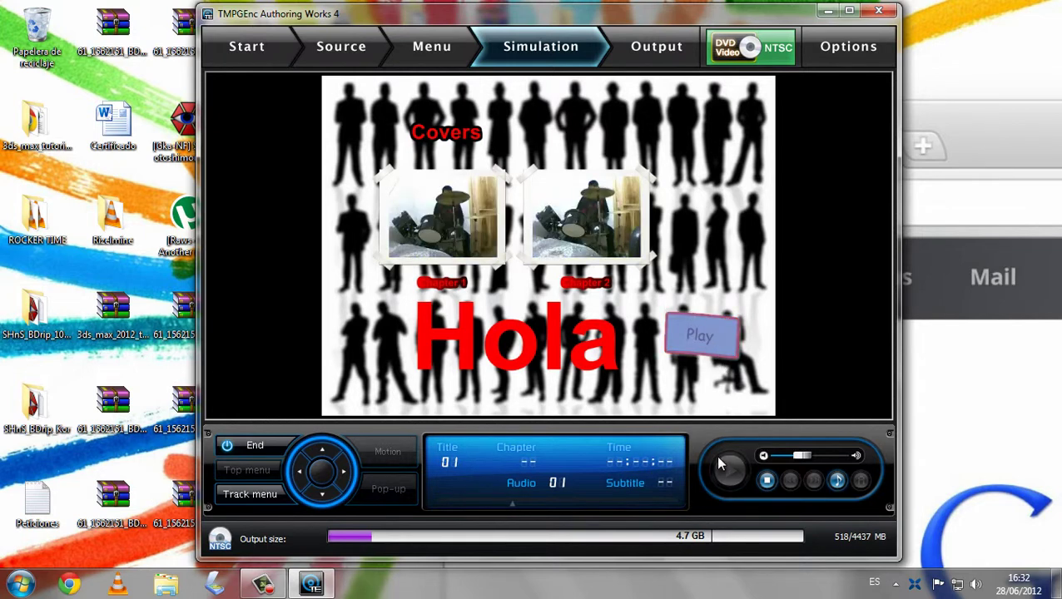
left_click_drag(791, 464, 816, 456)
left_click(668, 55)
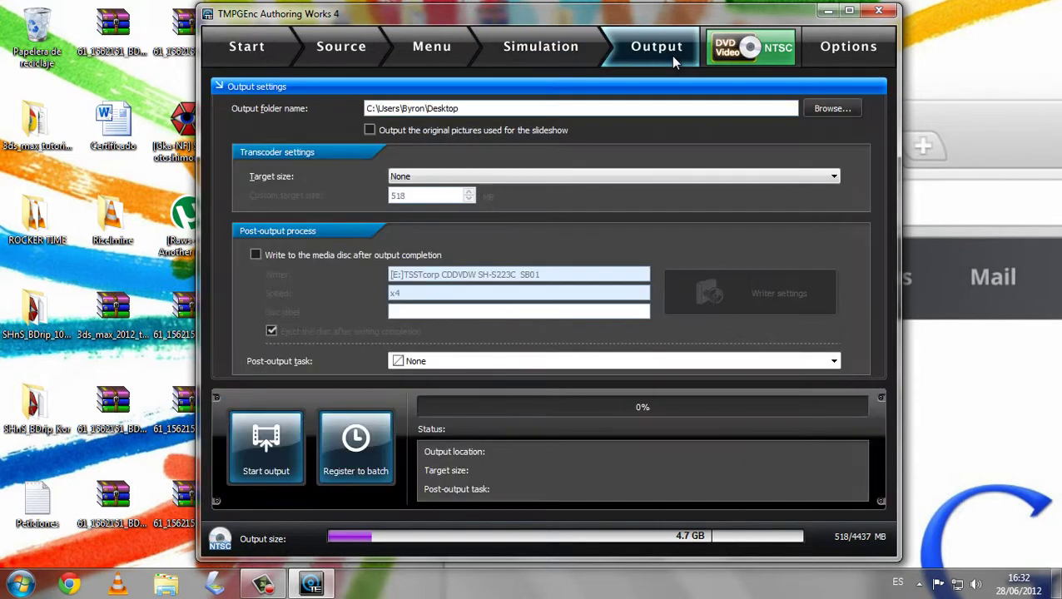
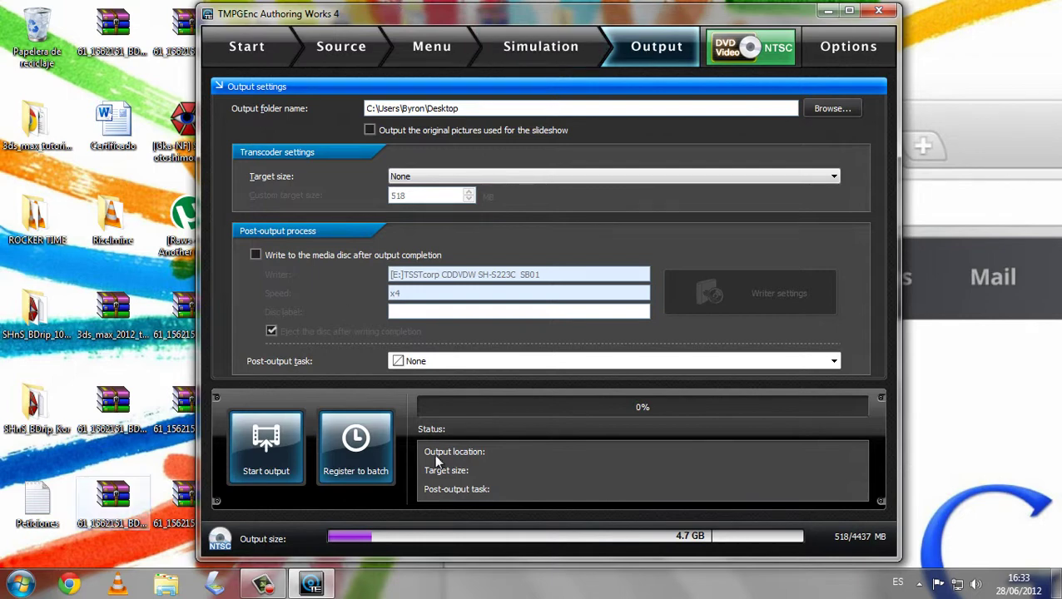
Step: Switch to the desktop and create a new folder there named Disco
left_click(826, 15)
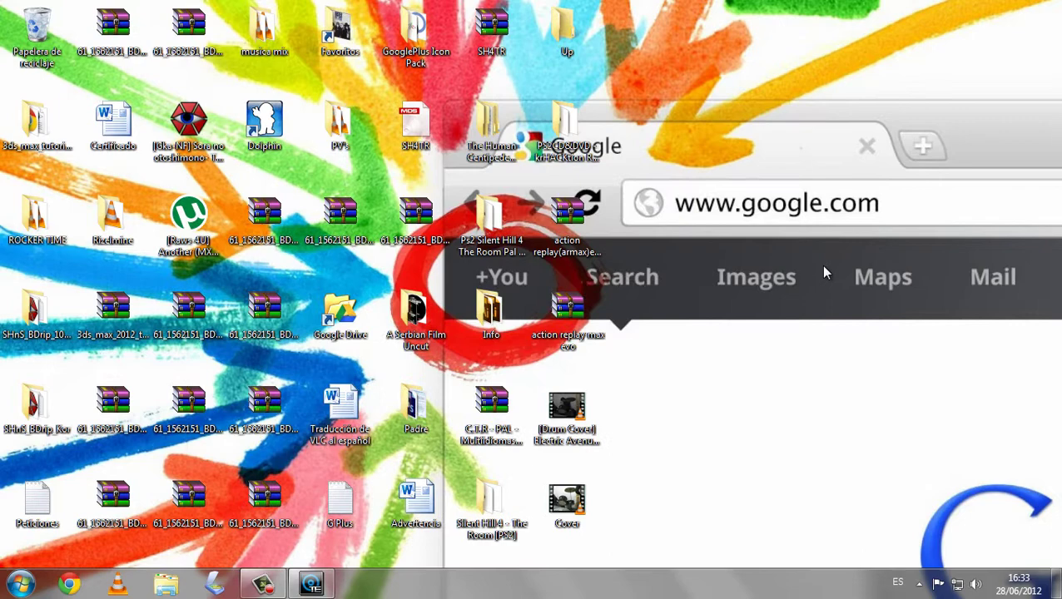
right_click(724, 268)
mouse_move(792, 446)
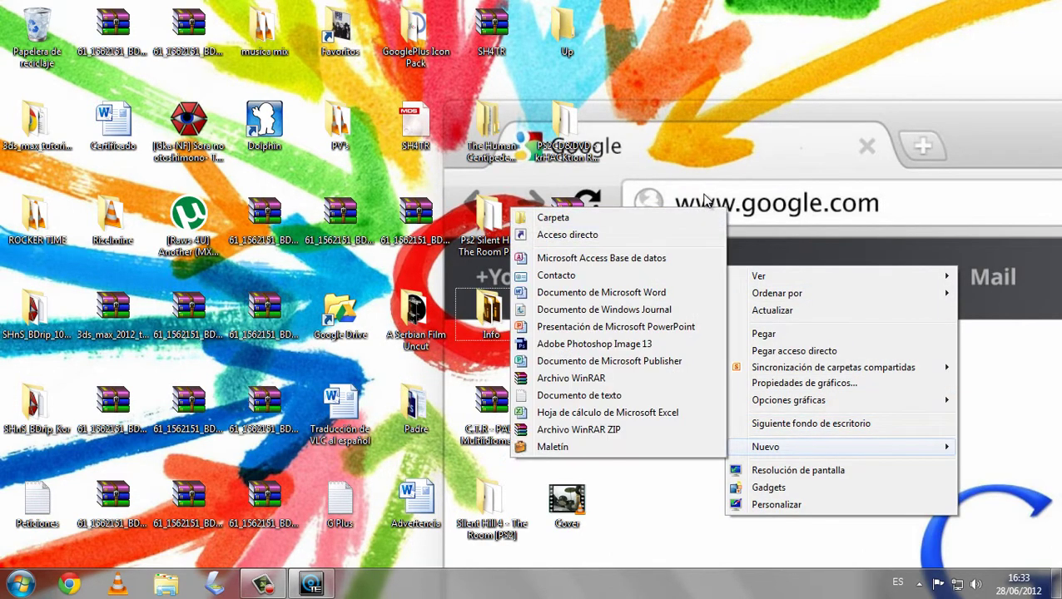
left_click(551, 200)
type("Disco")
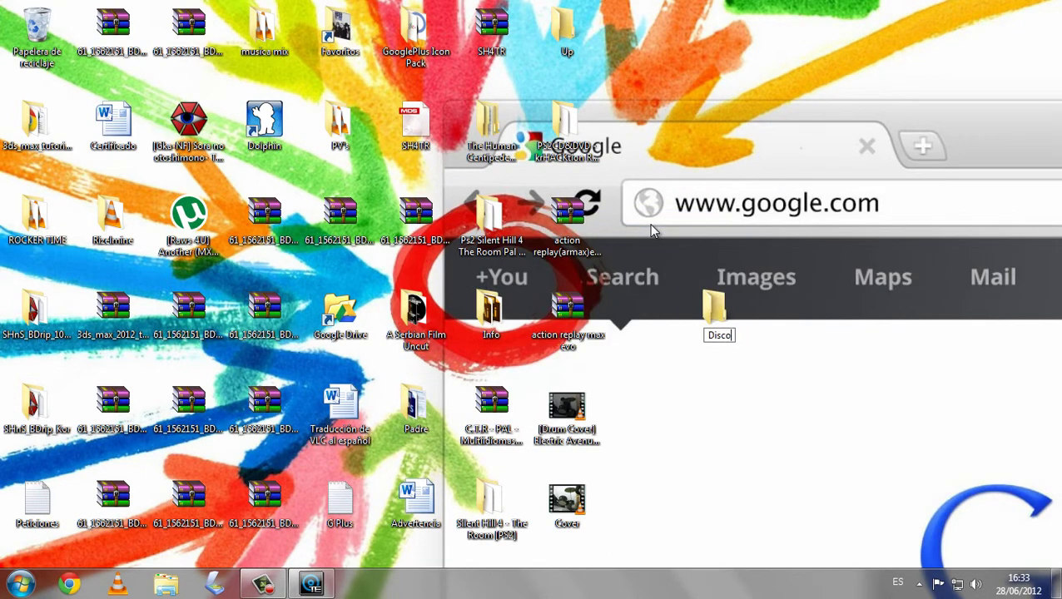
key("Return")
Step: Place the Disco folder beside the Up folder on the desktop, and open it briefly to check its contents
left_click_drag(733, 329, 670, 50)
double_click(671, 48)
left_click_drag(582, 154, 640, 266)
key("alt+F4")
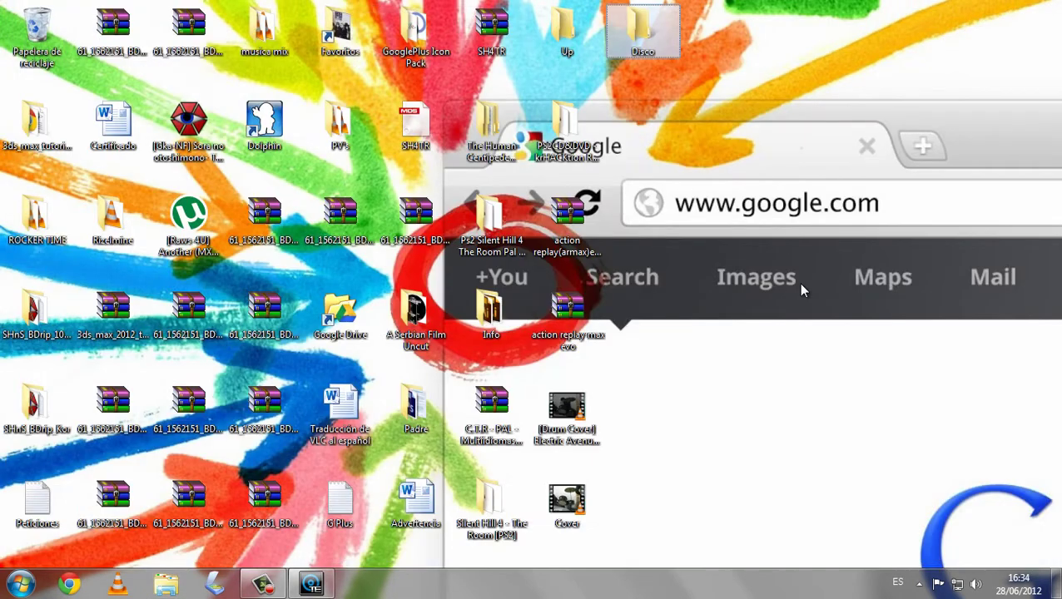
Step: Return to TMPGEnc Authoring Works 4 and set the output folder to the desktop's Disco folder
left_click(328, 588)
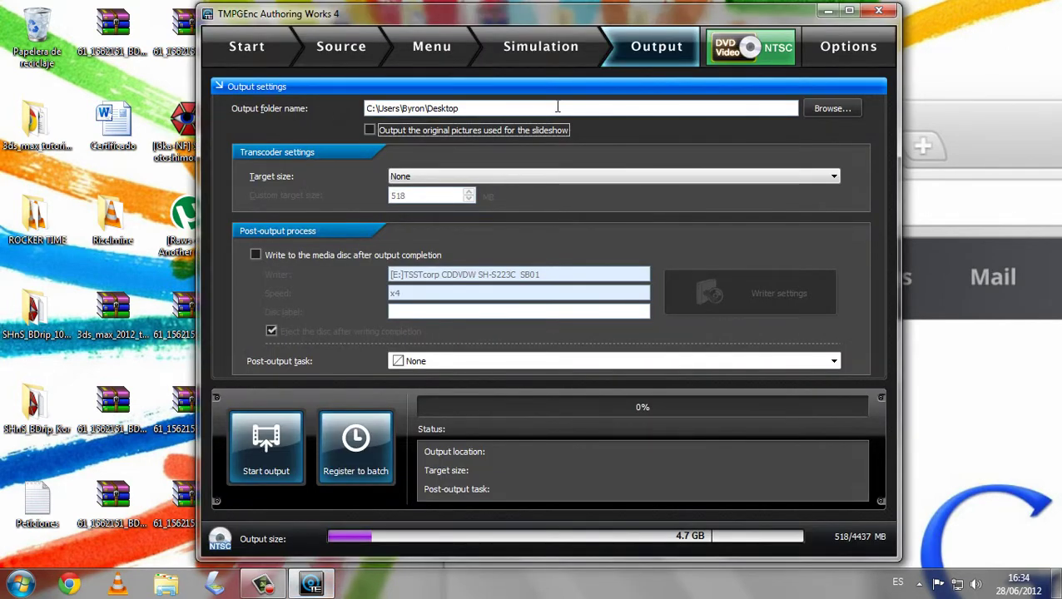
left_click(829, 108)
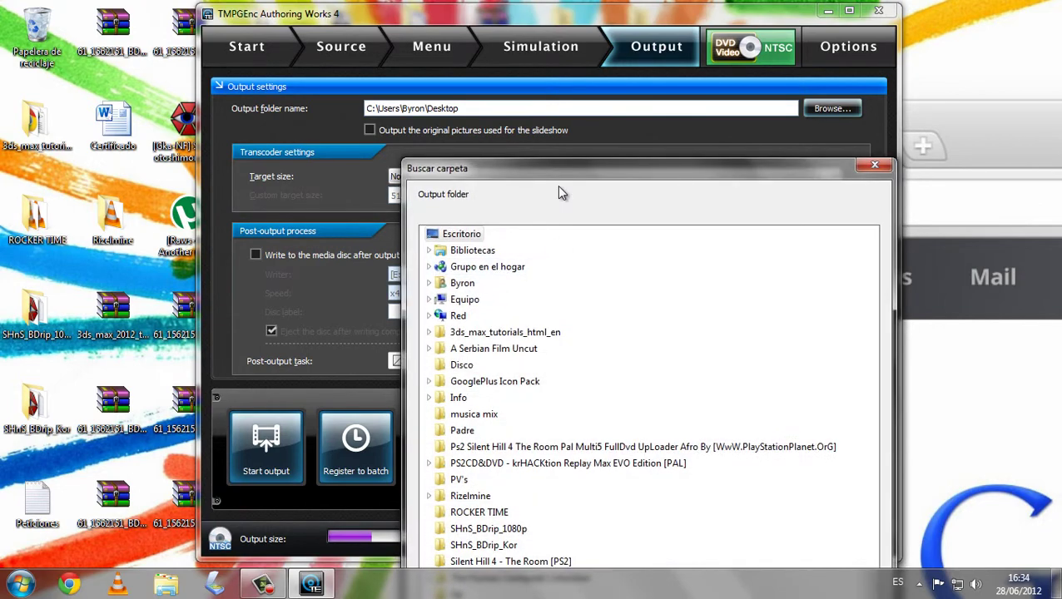
left_click_drag(562, 177, 477, 38)
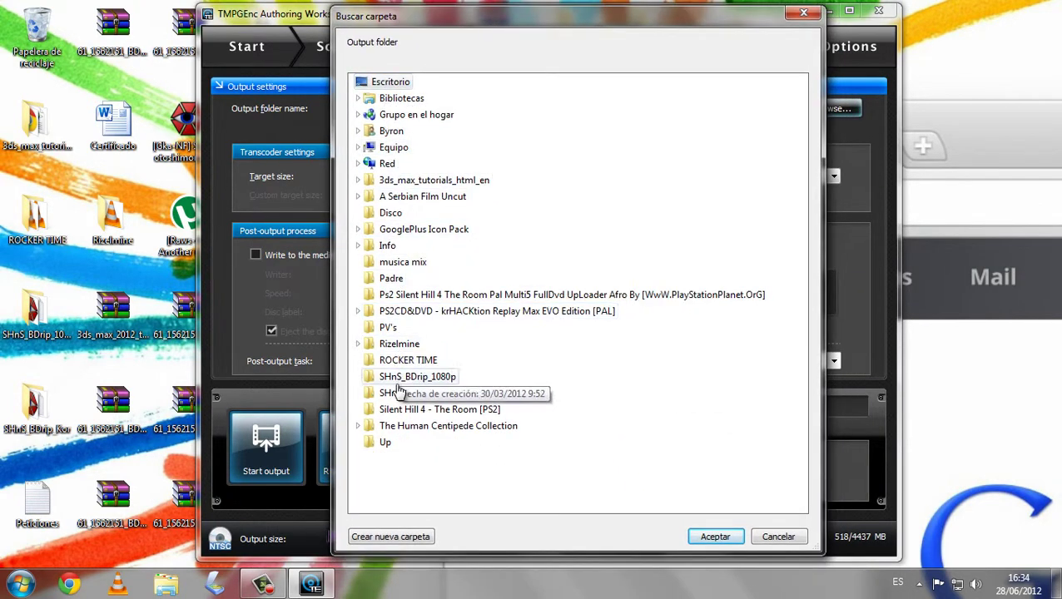
left_click(389, 214)
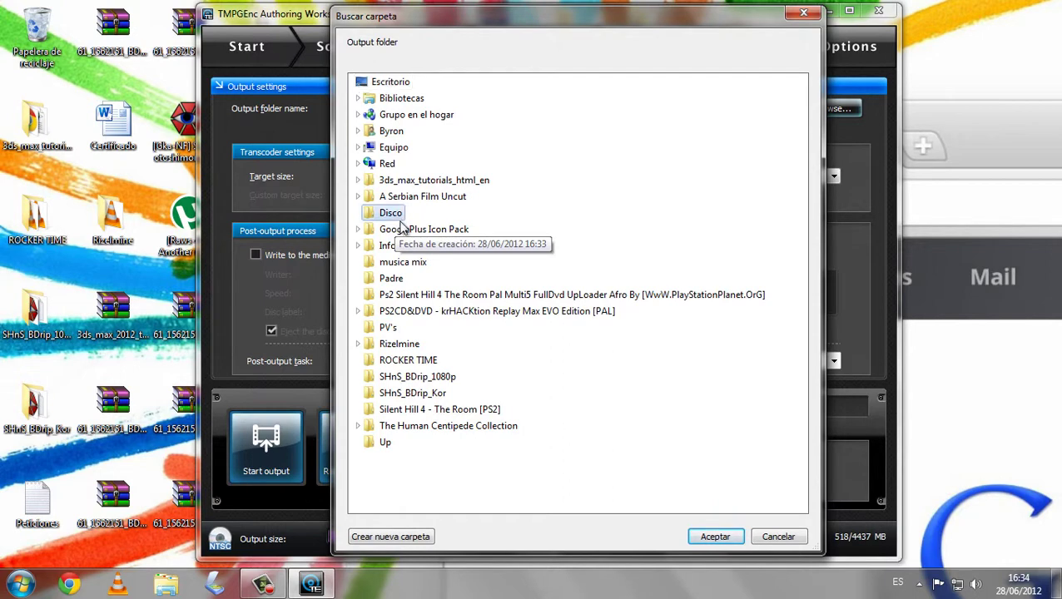
left_click(715, 537)
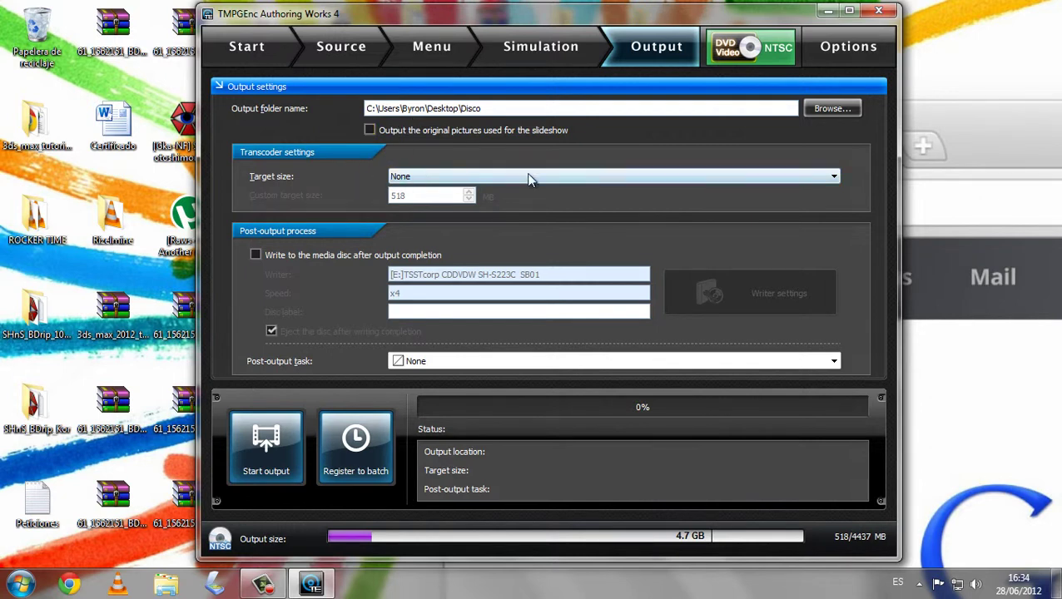
Step: Enable writing to the media disc after output completion and set the disc label to Covers
left_click(307, 261)
left_click(314, 258)
left_click(313, 257)
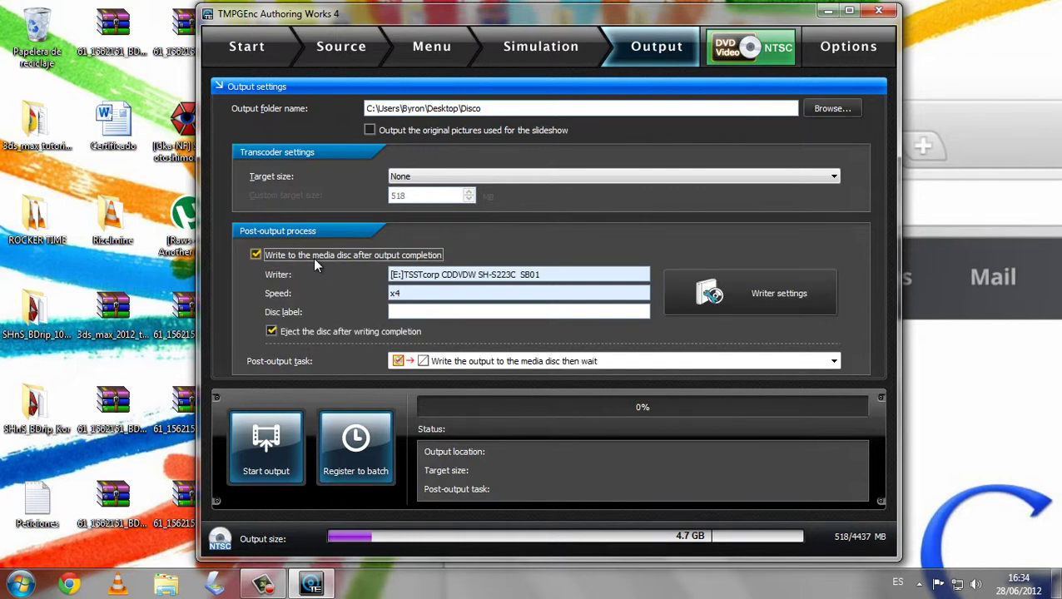
left_click(428, 312)
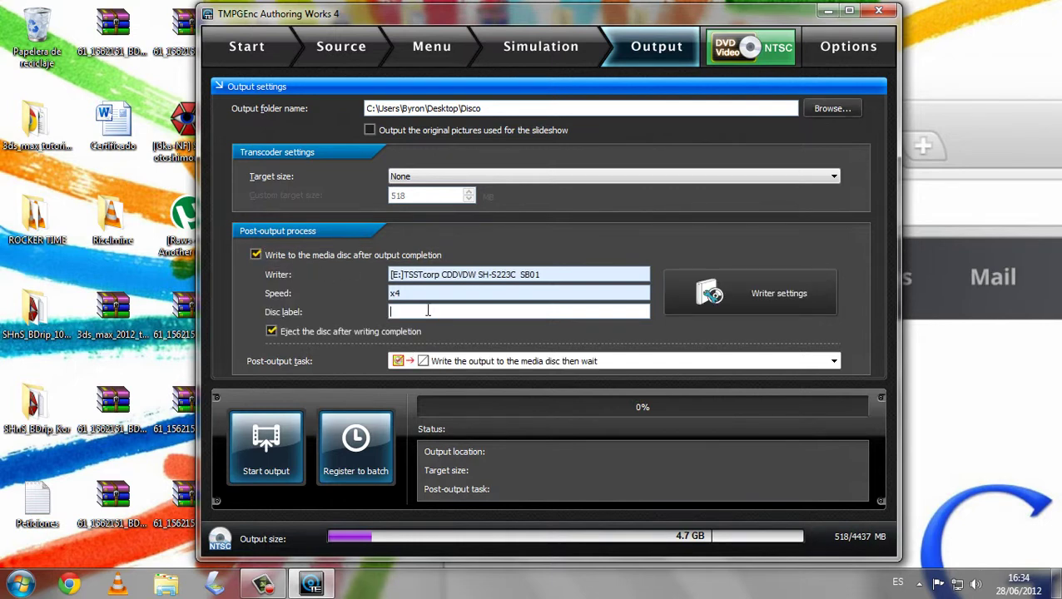
type("Covers")
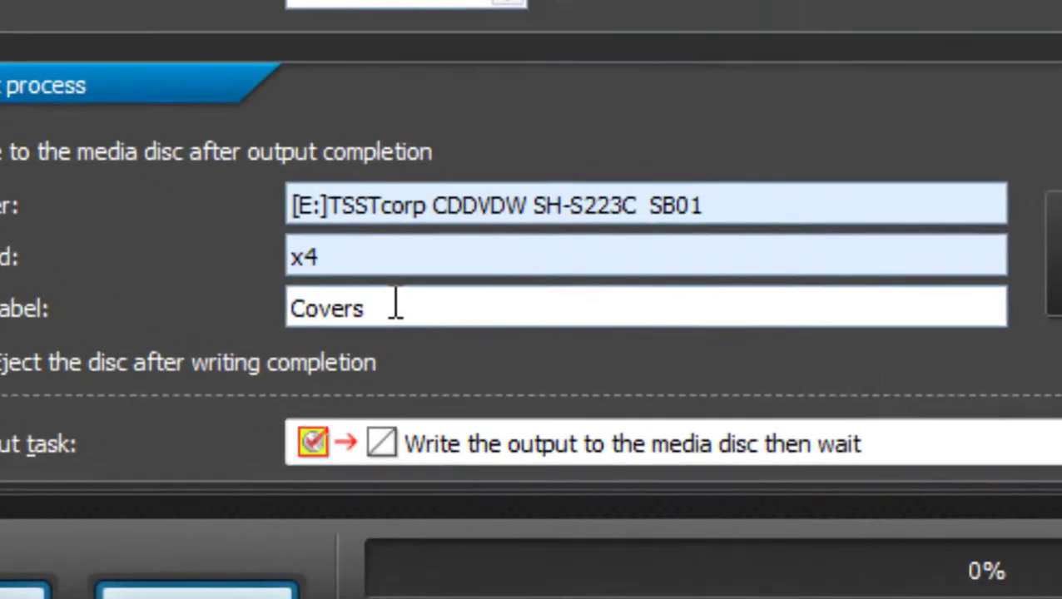
Step: Try adding the special characters #@! to the disc label and remove them again
type("#@")
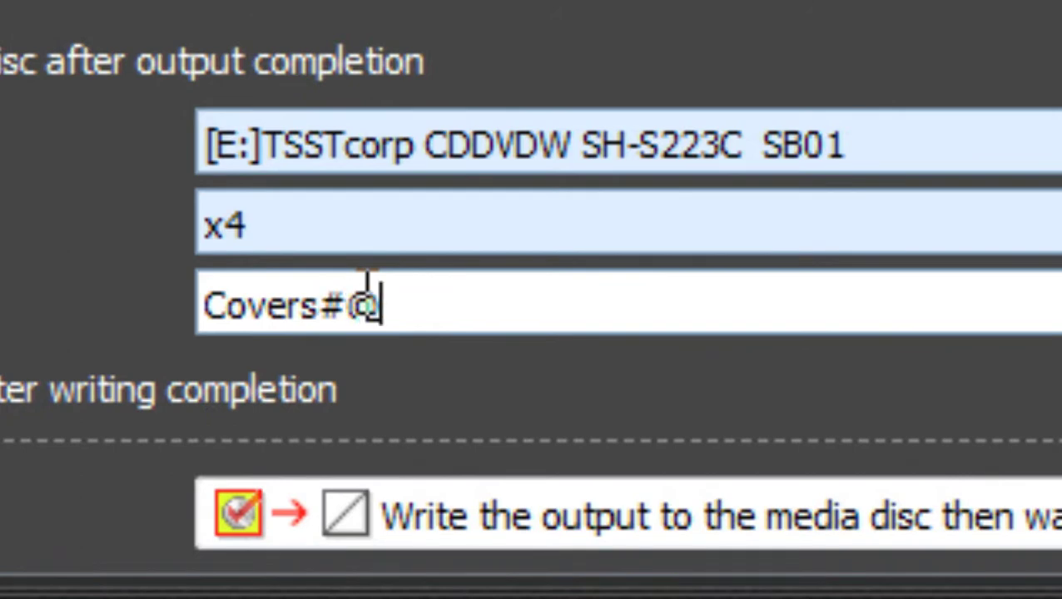
type("!")
key("BackSpace")
key("BackSpace")
key("BackSpace")
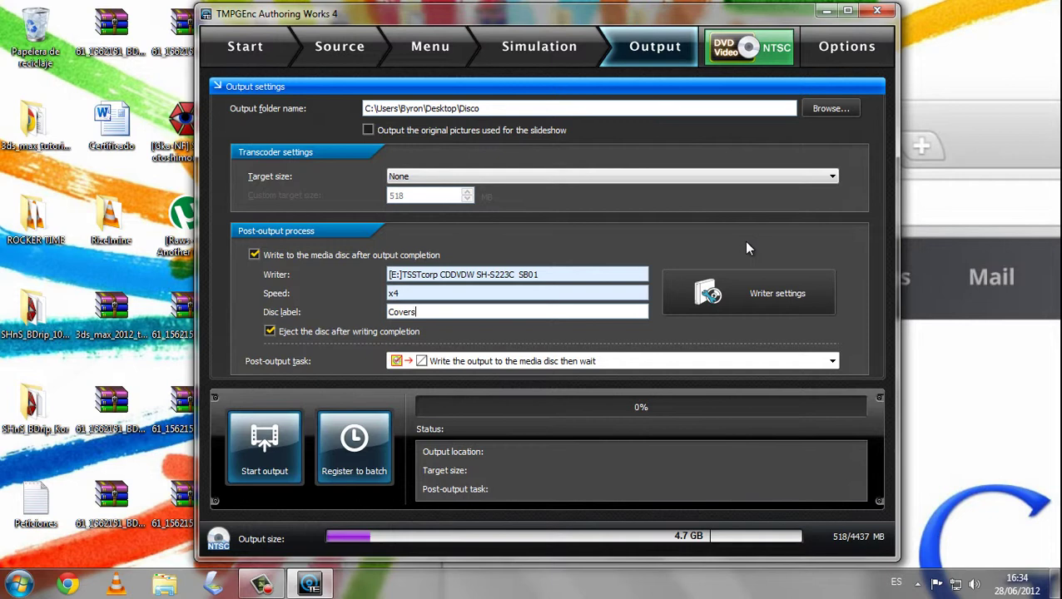
left_click(735, 295)
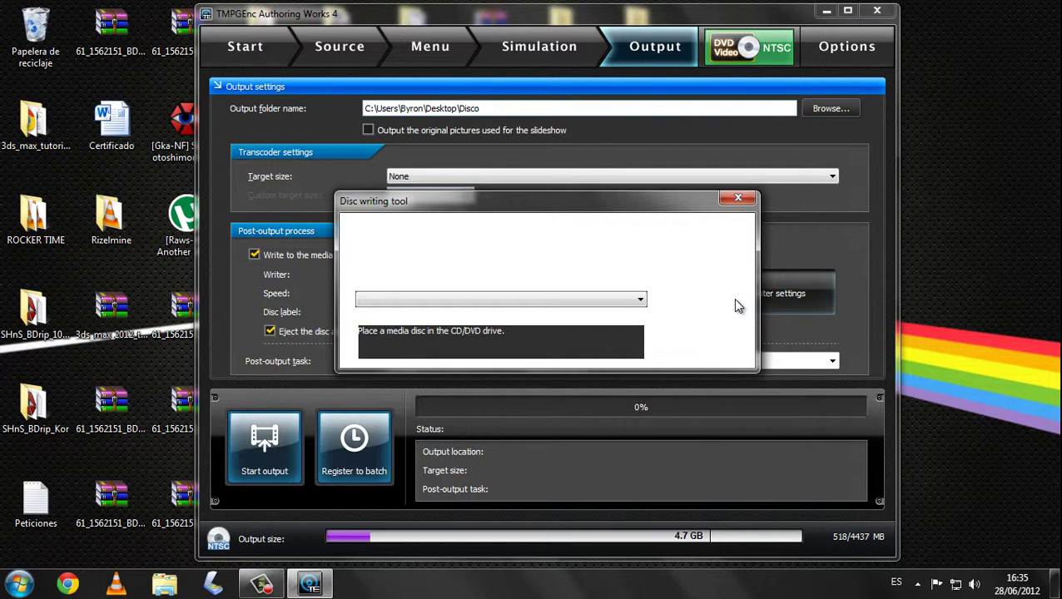
left_click(555, 299)
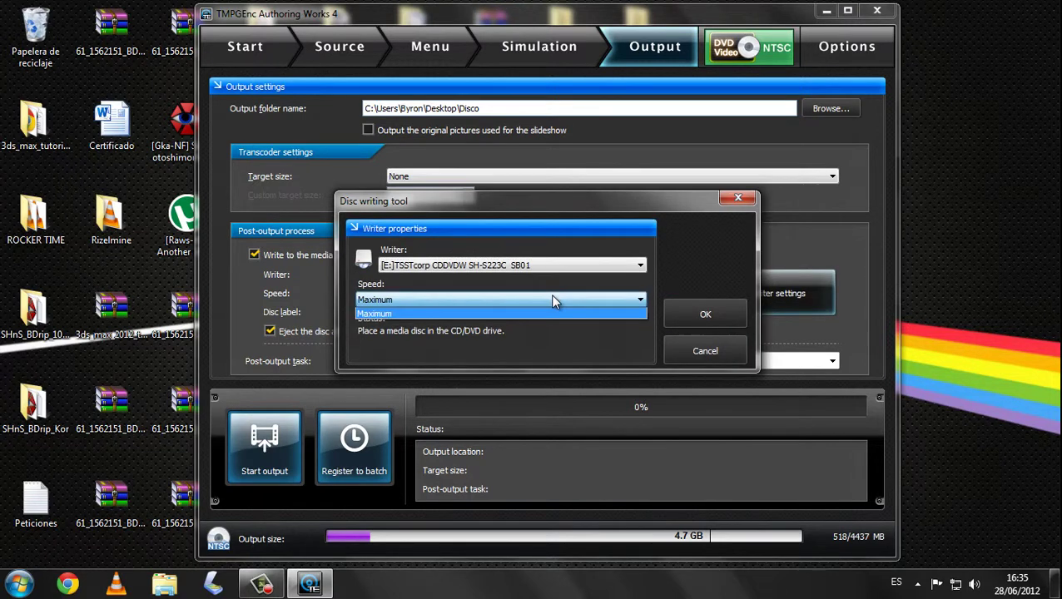
left_click(555, 313)
left_click(700, 350)
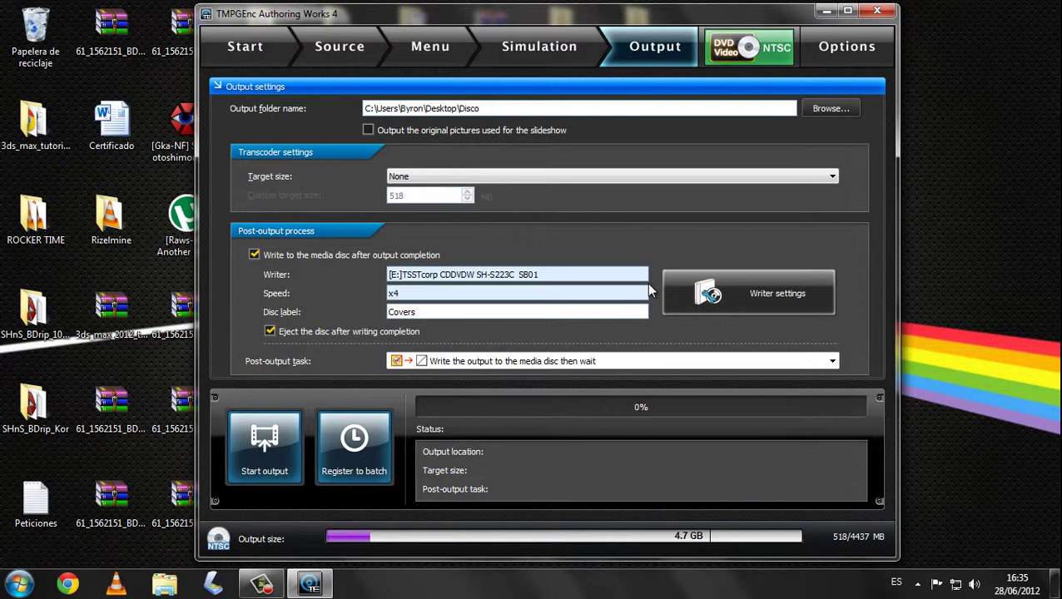
Step: Set the disc writer's speed to Maximum and the post-output task to write the output to the media disc then wait
left_click(714, 300)
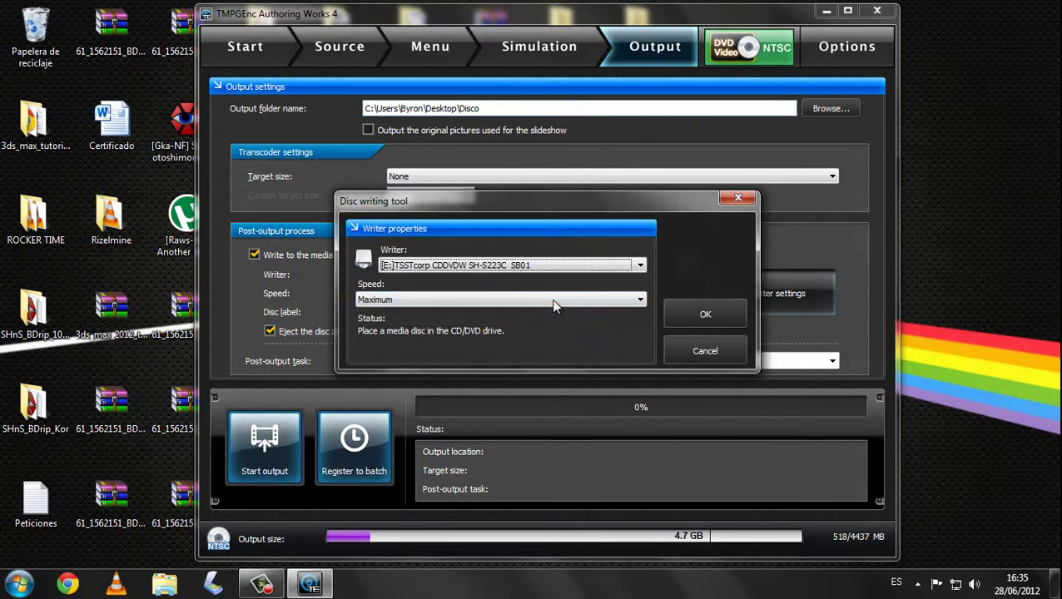
left_click(551, 299)
left_click(528, 297)
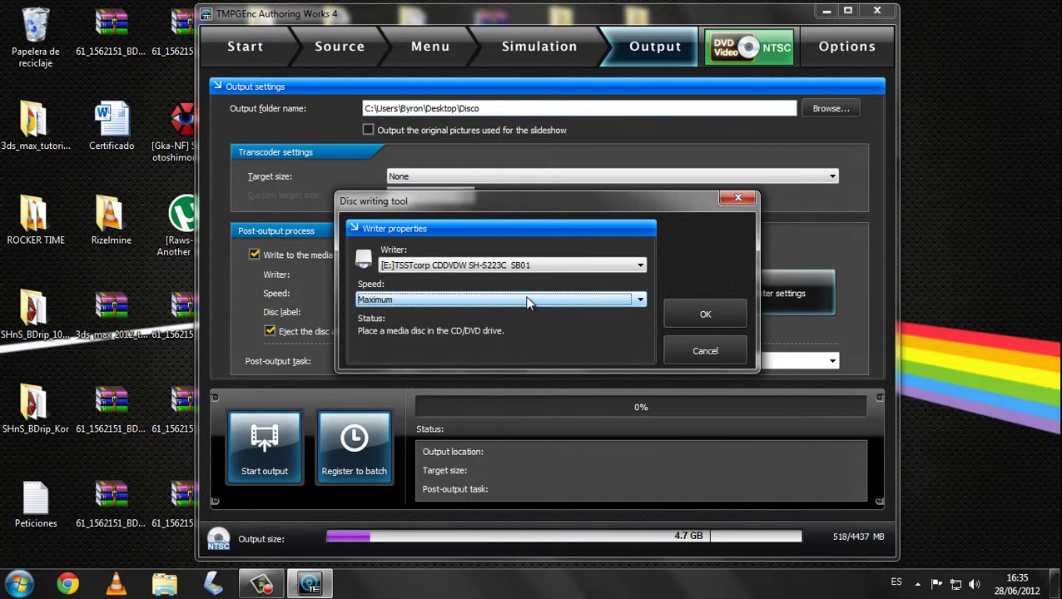
left_click(540, 264)
left_click(540, 264)
left_click(526, 301)
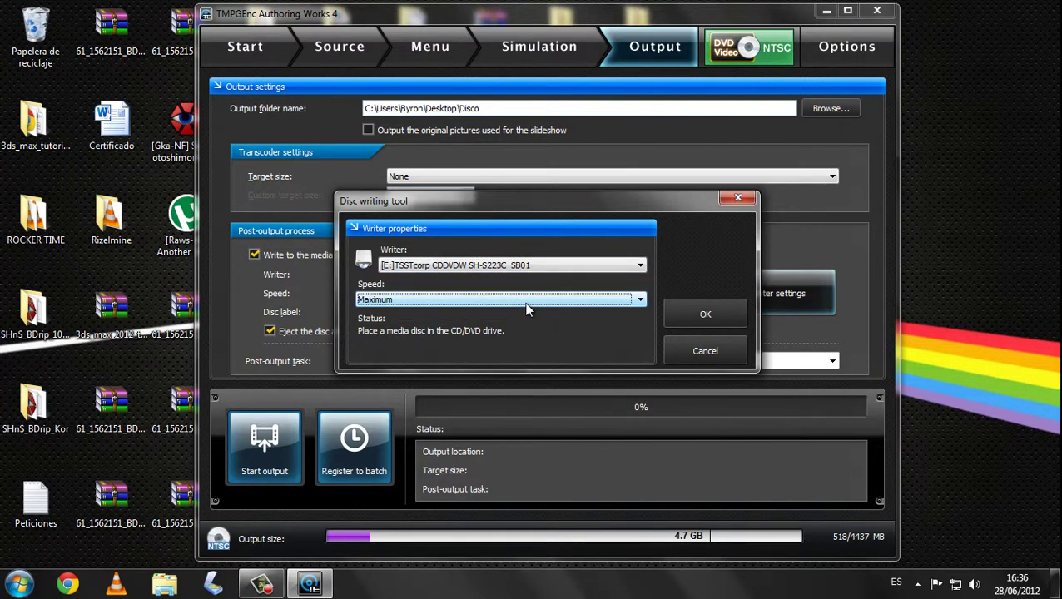
left_click(526, 302)
left_click(532, 306)
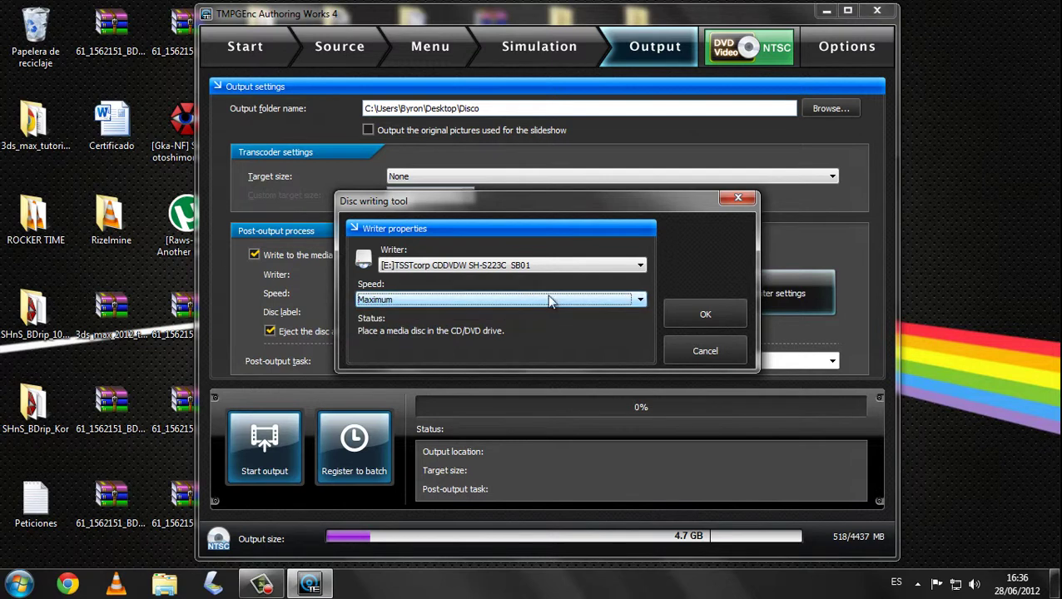
left_click(705, 315)
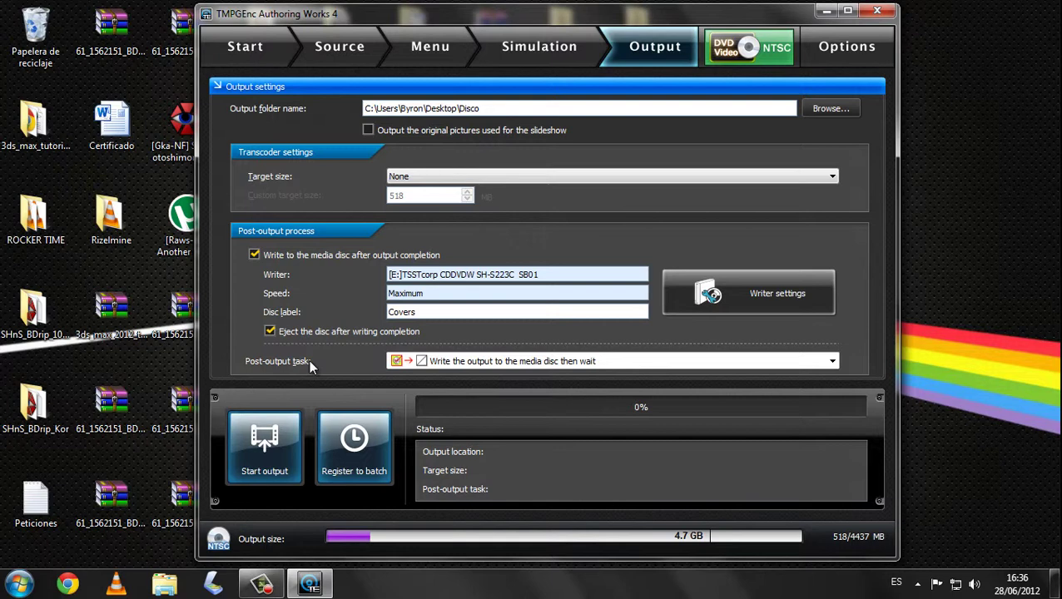
left_click(471, 363)
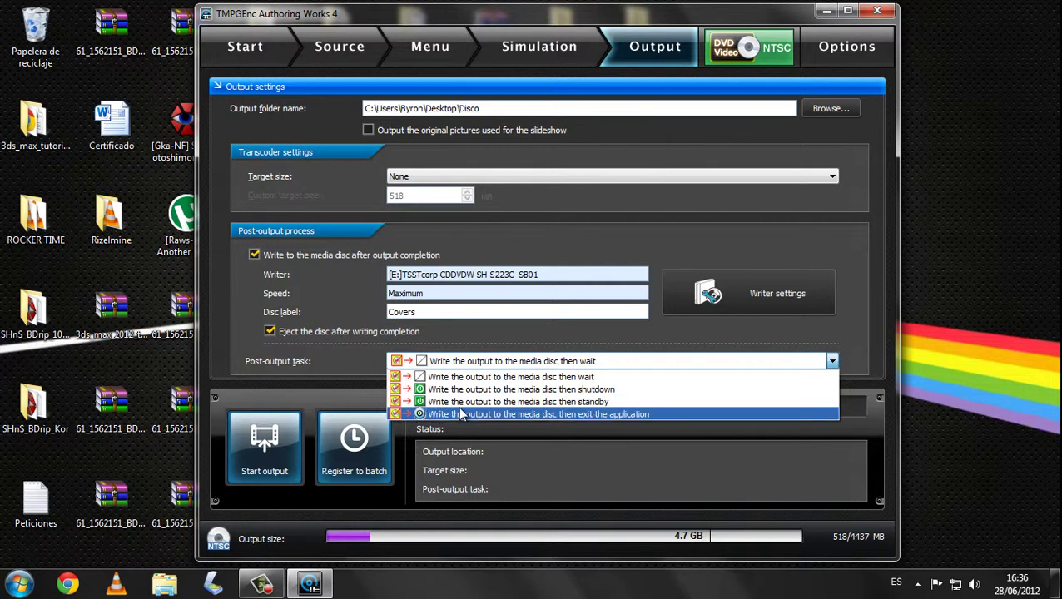
left_click(500, 376)
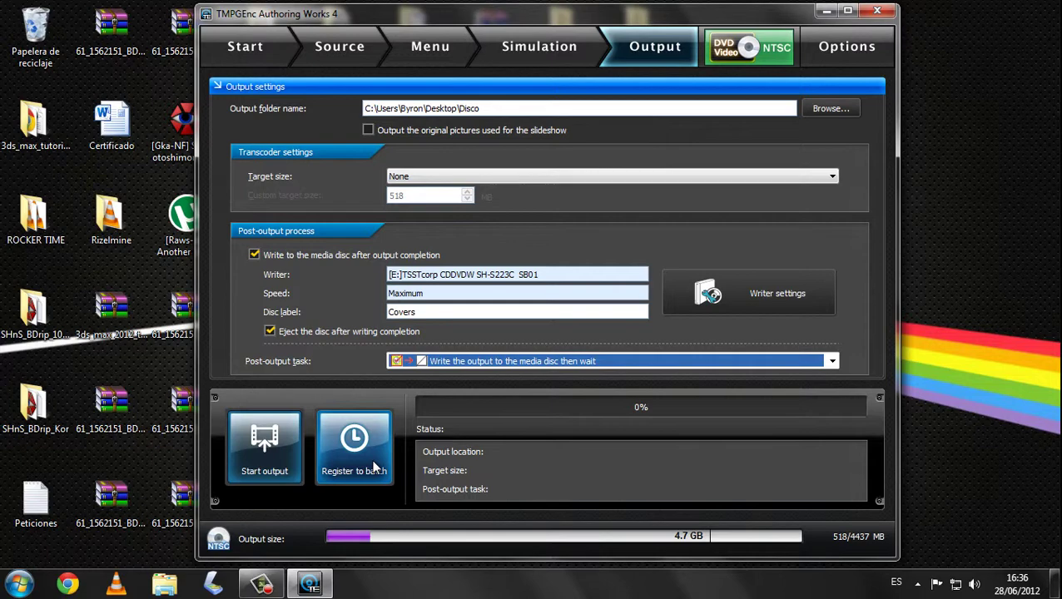
Step: Save the project on the desktop under the name adasdasdas
left_click(862, 54)
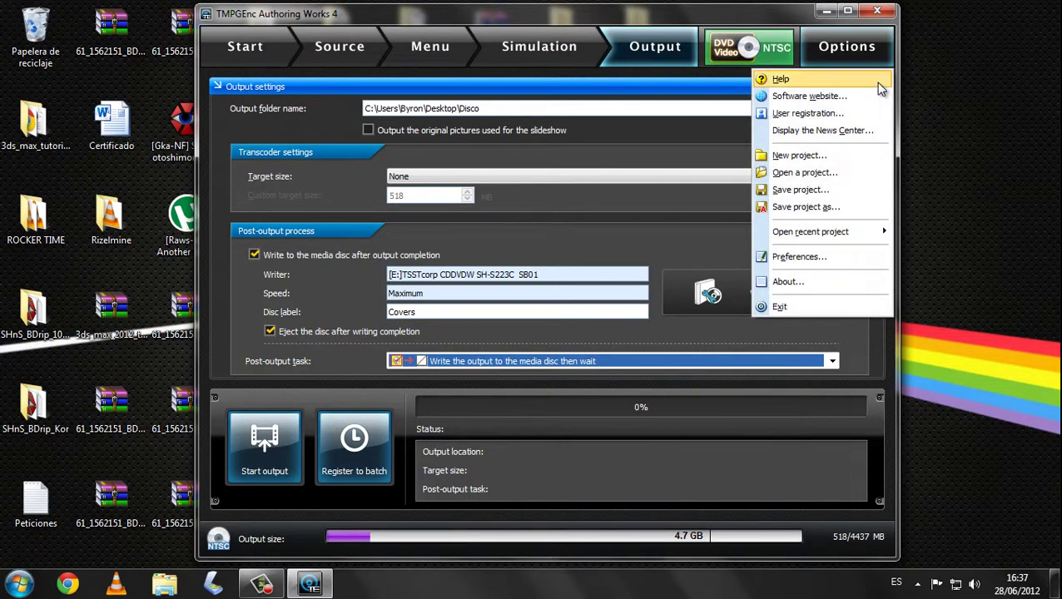
left_click(805, 189)
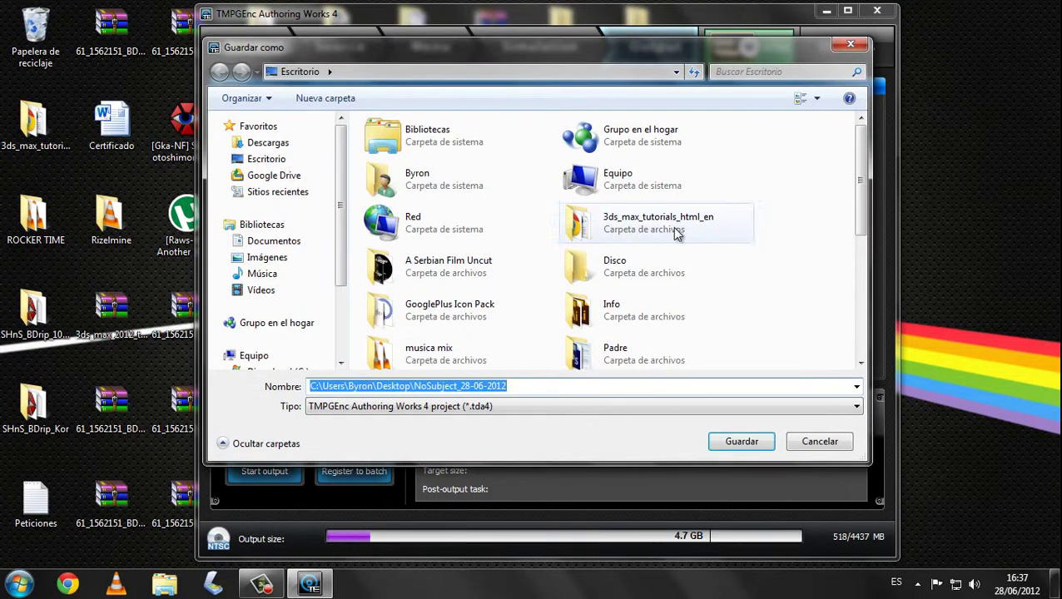
type("adasdasdas")
left_click(752, 444)
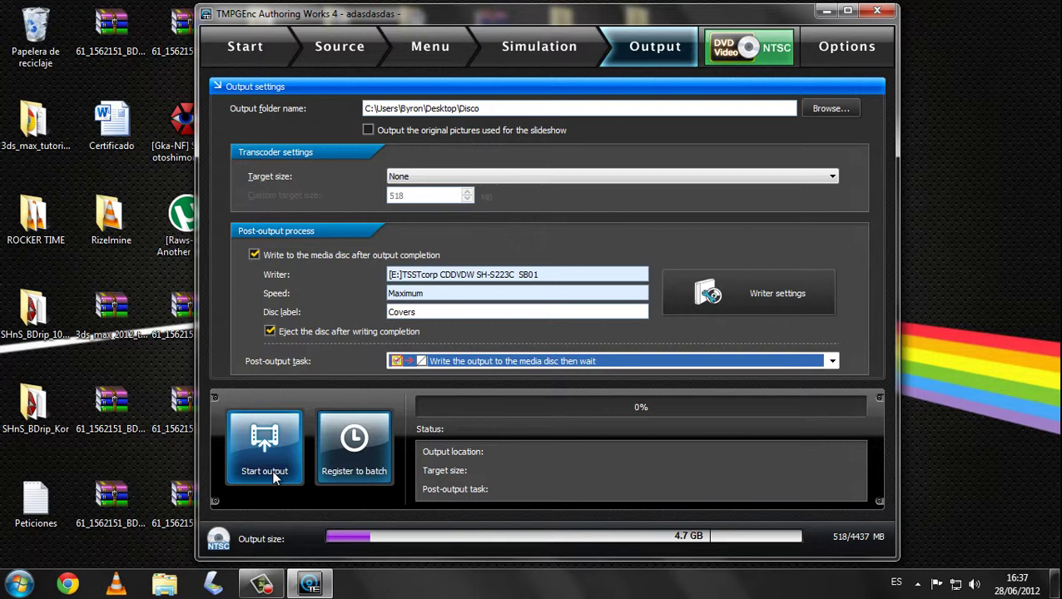
Step: Try to register the project to batch, decline registering it with disc writing enabled, and disable writing to the media disc after output
left_click(373, 443)
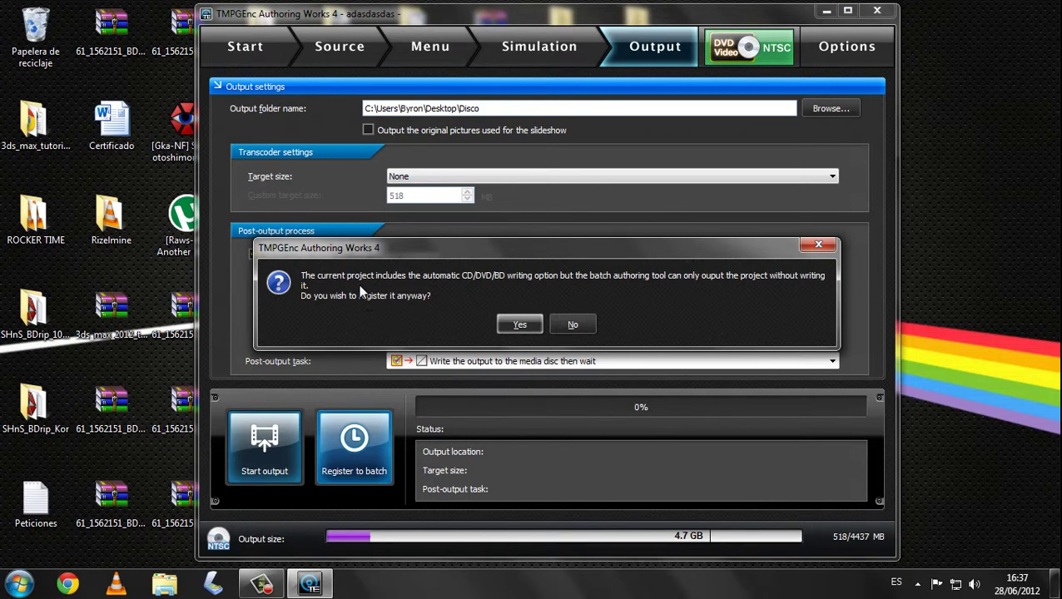
left_click(560, 329)
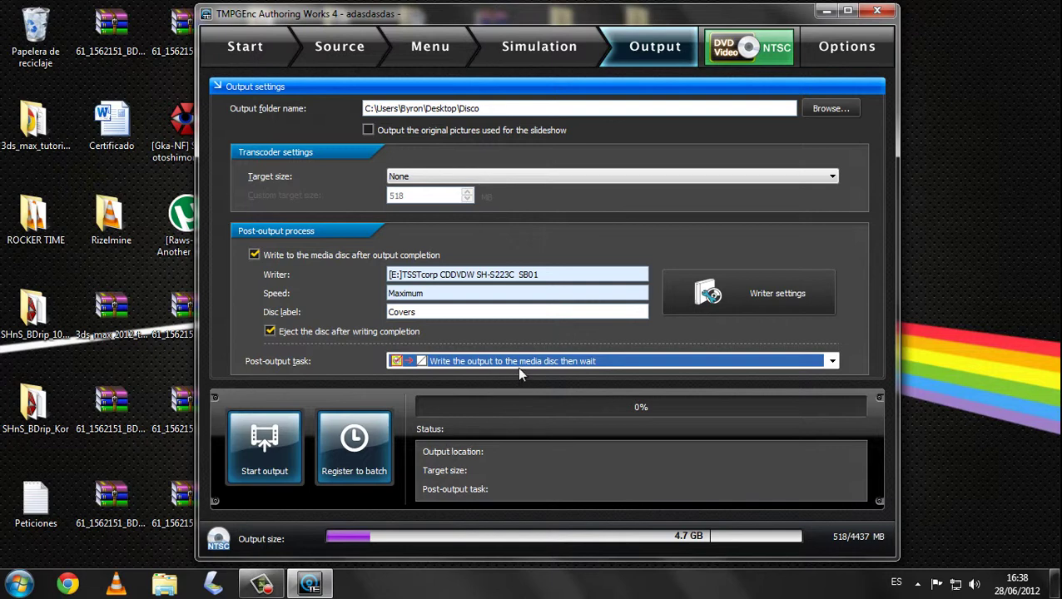
left_click(303, 258)
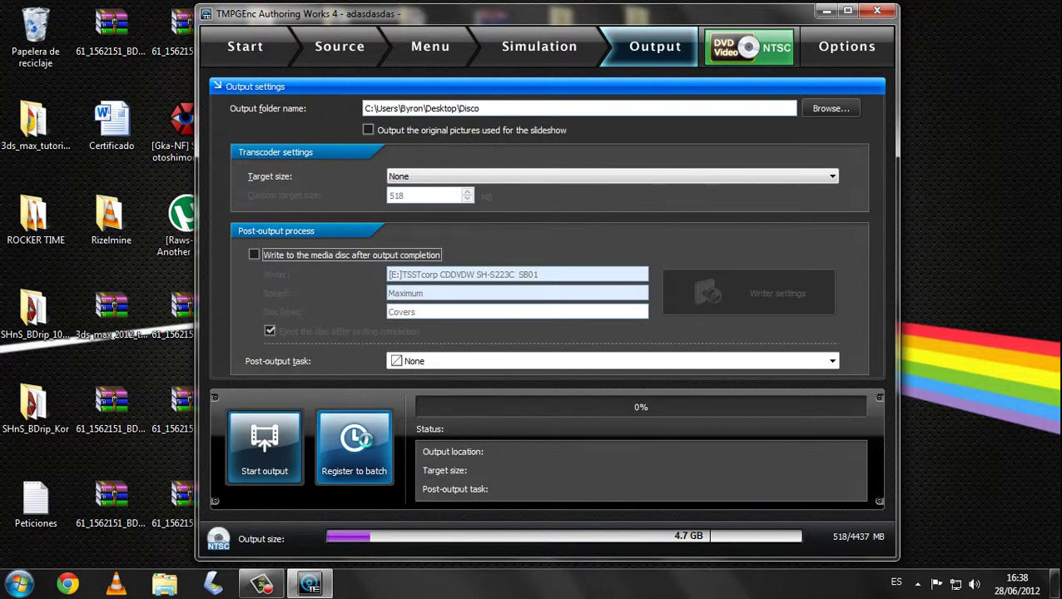
Step: Register the project to the batch list, dismiss the output folder error, and bring up the batch authoring tool
left_click(354, 441)
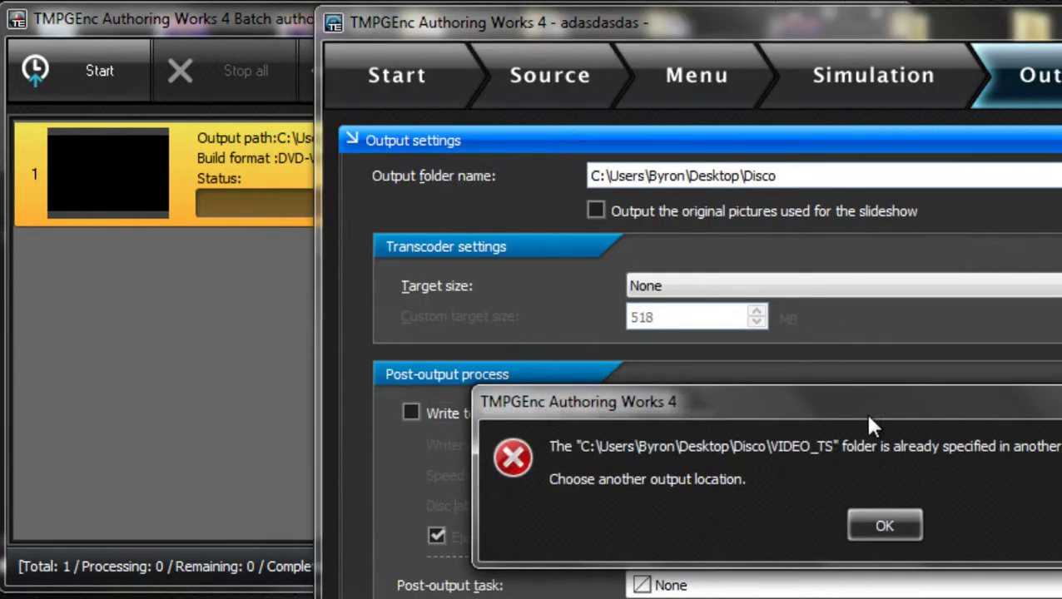
left_click(887, 531)
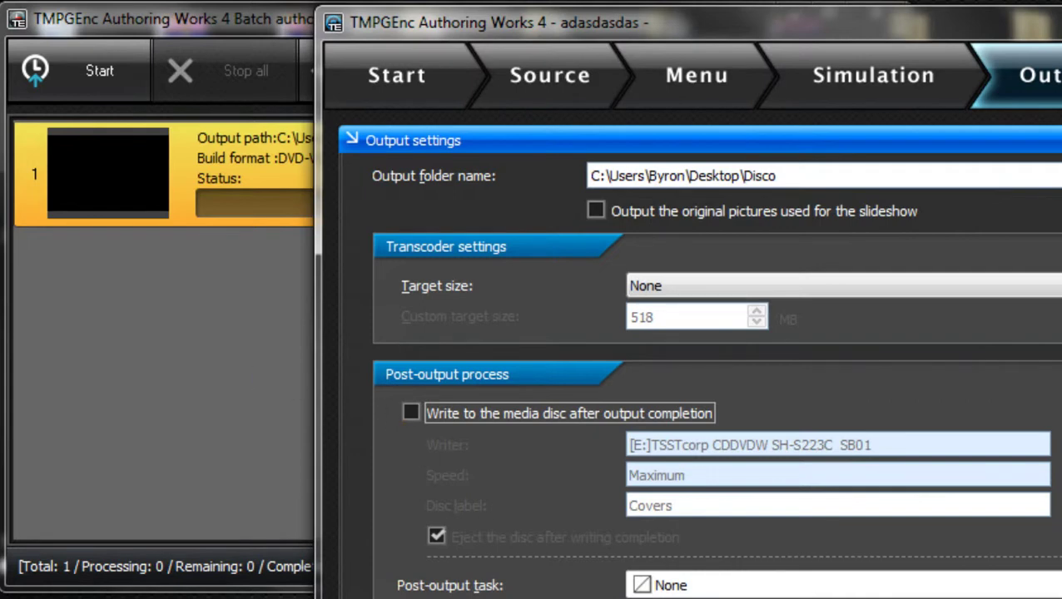
left_click(250, 373)
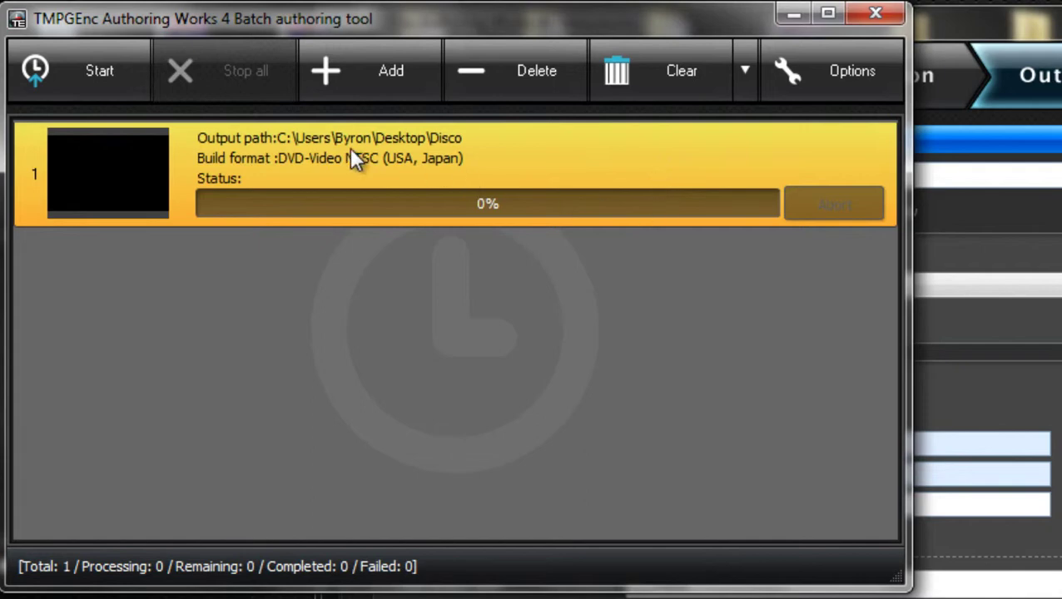
left_click(801, 15)
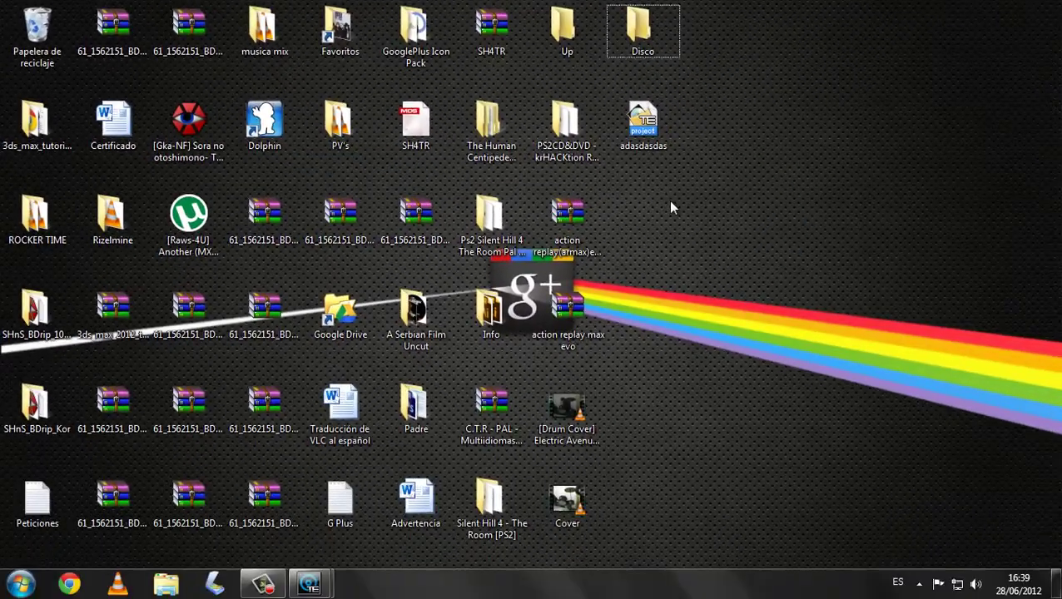
right_click(673, 208)
left_click(648, 197)
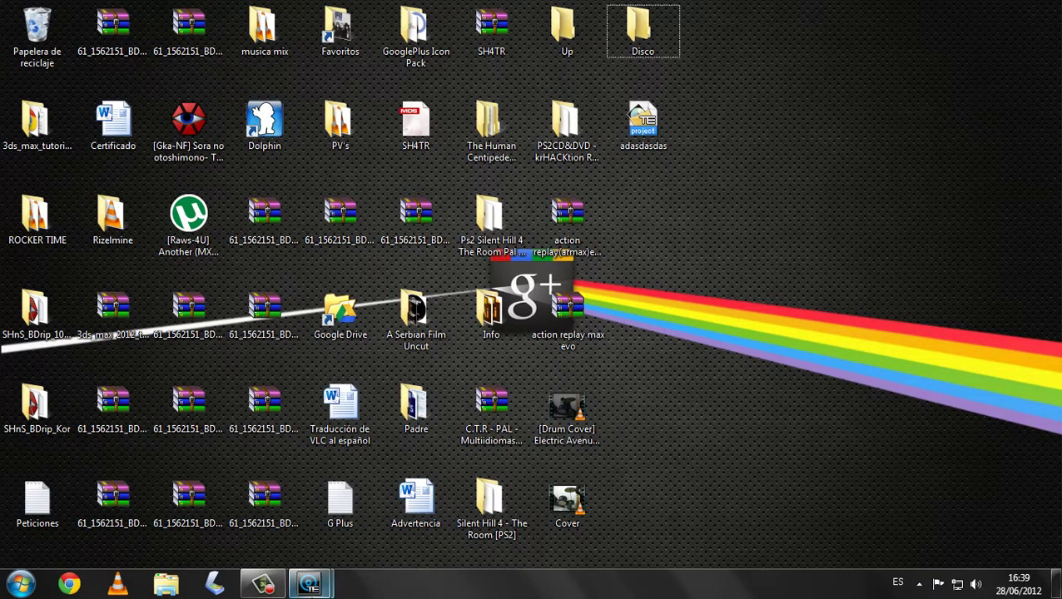
mouse_move(308, 584)
left_click(247, 536)
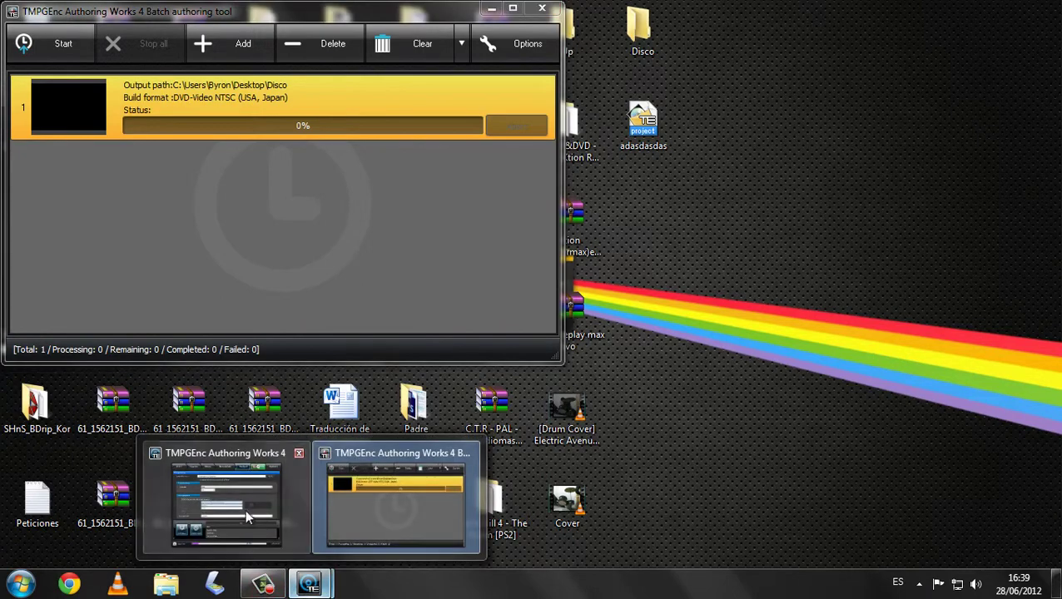
left_click(238, 479)
left_click(501, 109)
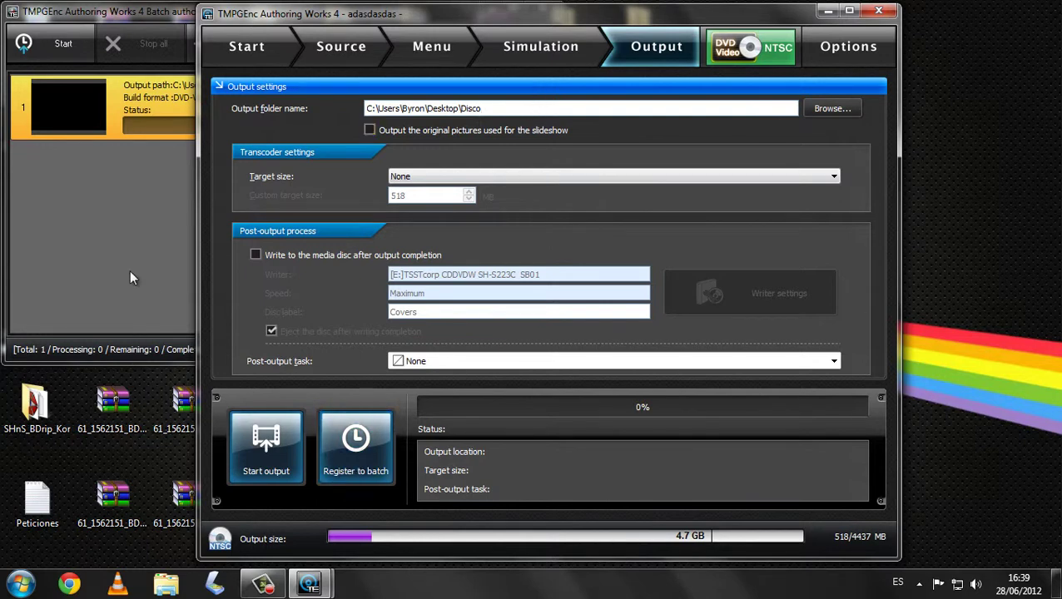
Step: Examine the batch authoring tool's dialog for adding projects and its choices for clearing completed or failed ones
left_click(118, 236)
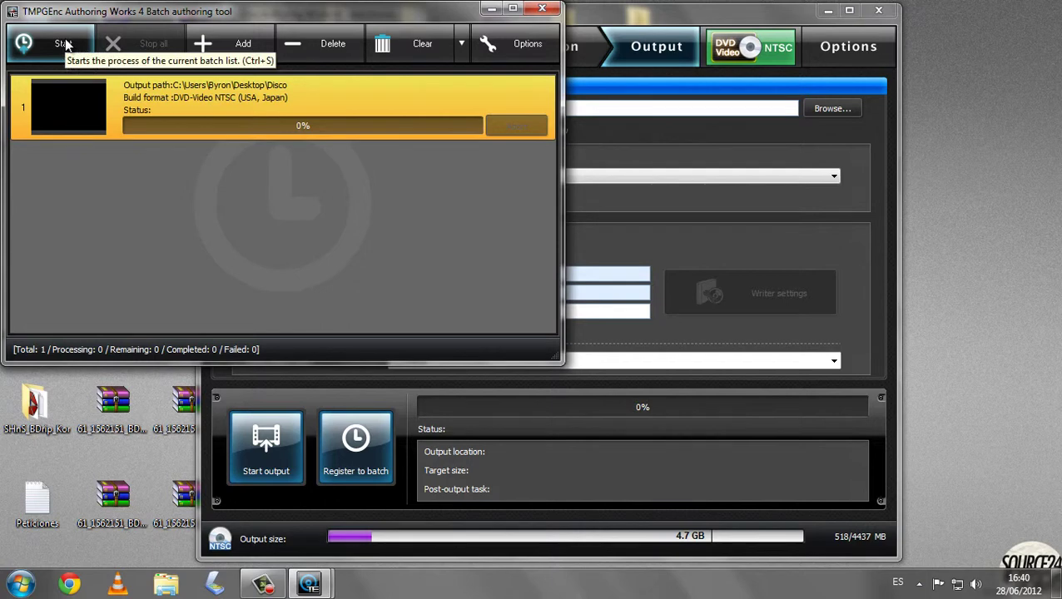
left_click(235, 45)
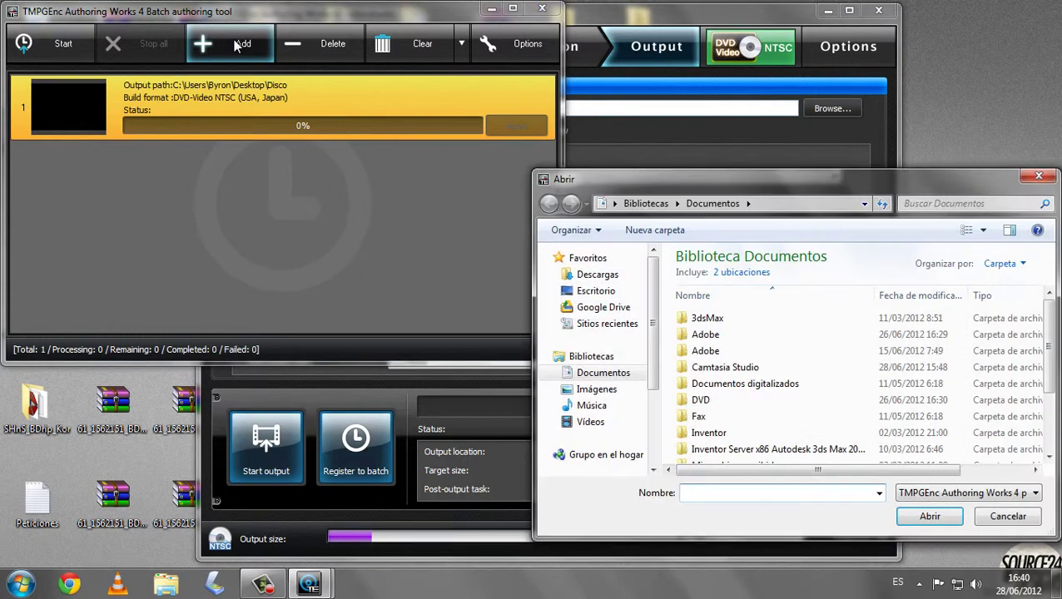
left_click(1038, 178)
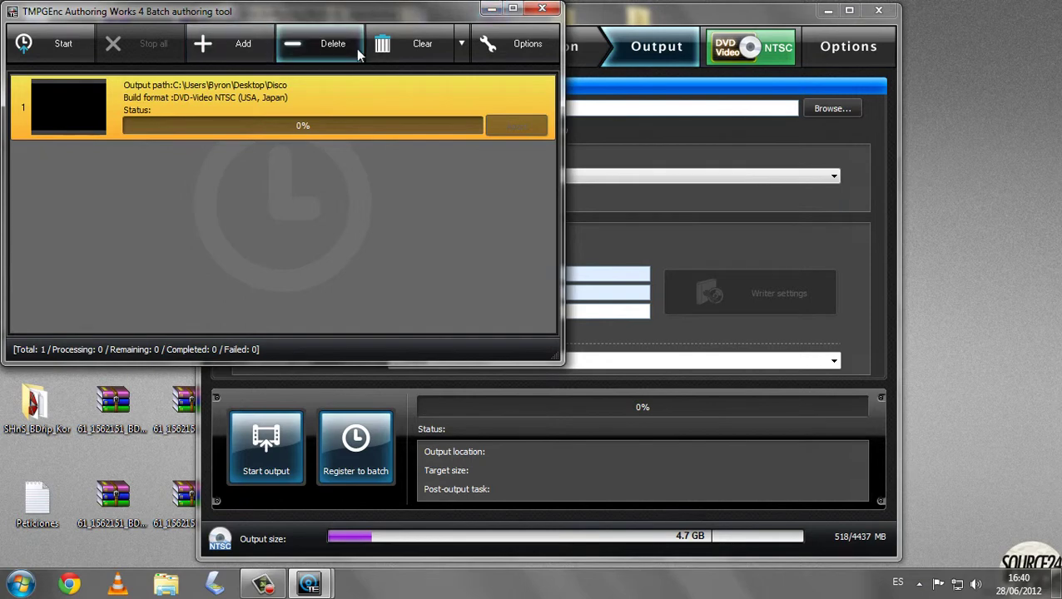
left_click(460, 48)
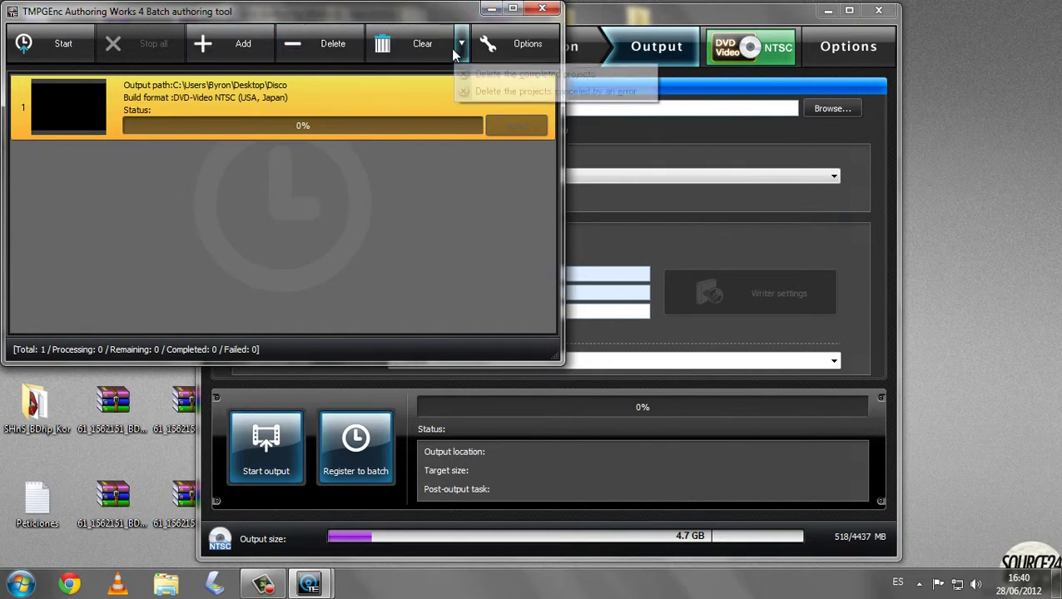
left_click(356, 221)
Step: Set the batch tool's preview frequency to No preview
left_click(510, 52)
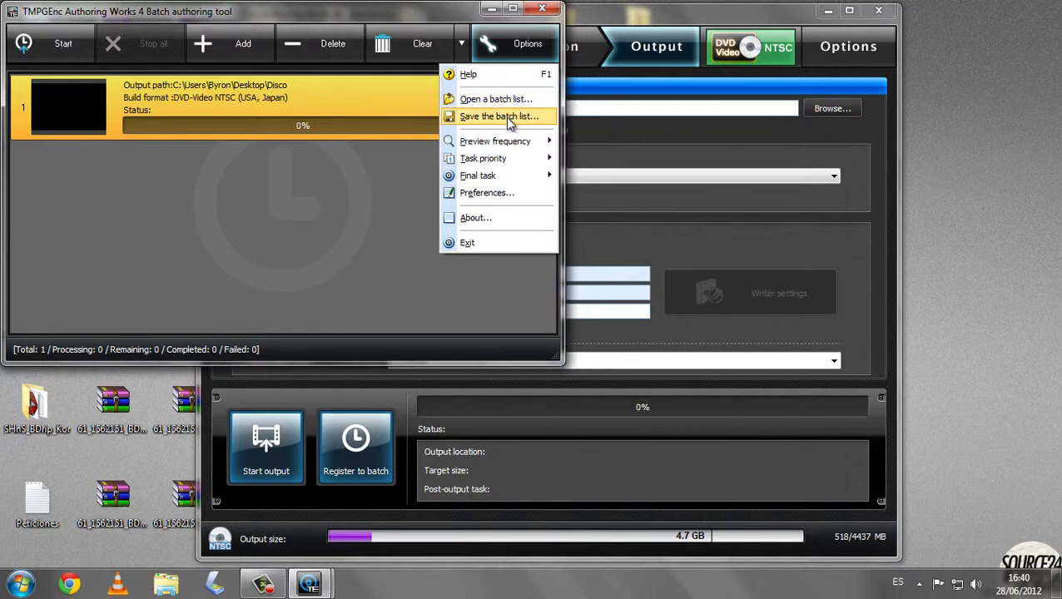
mouse_move(516, 148)
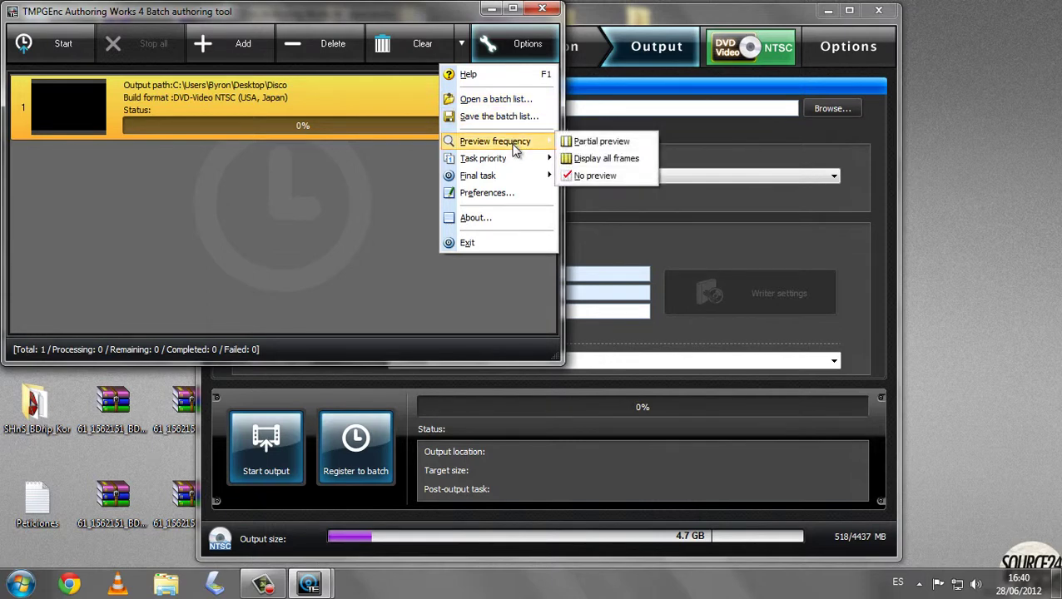
left_click(363, 163)
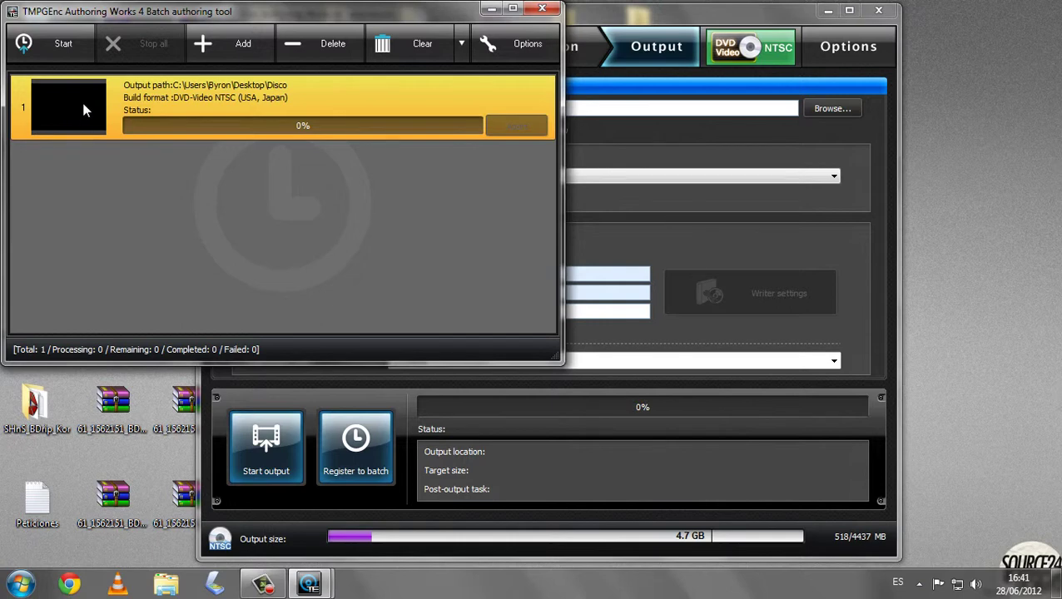
left_click(524, 43)
mouse_move(537, 144)
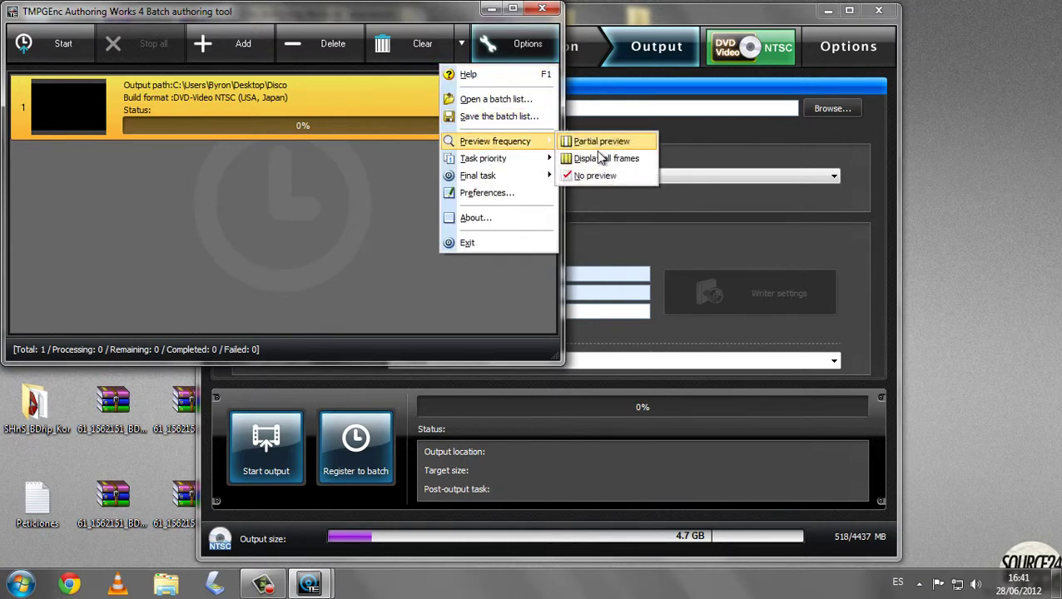
left_click(592, 176)
Step: Review the foreground and background task priority levels available for batch processing
left_click(517, 55)
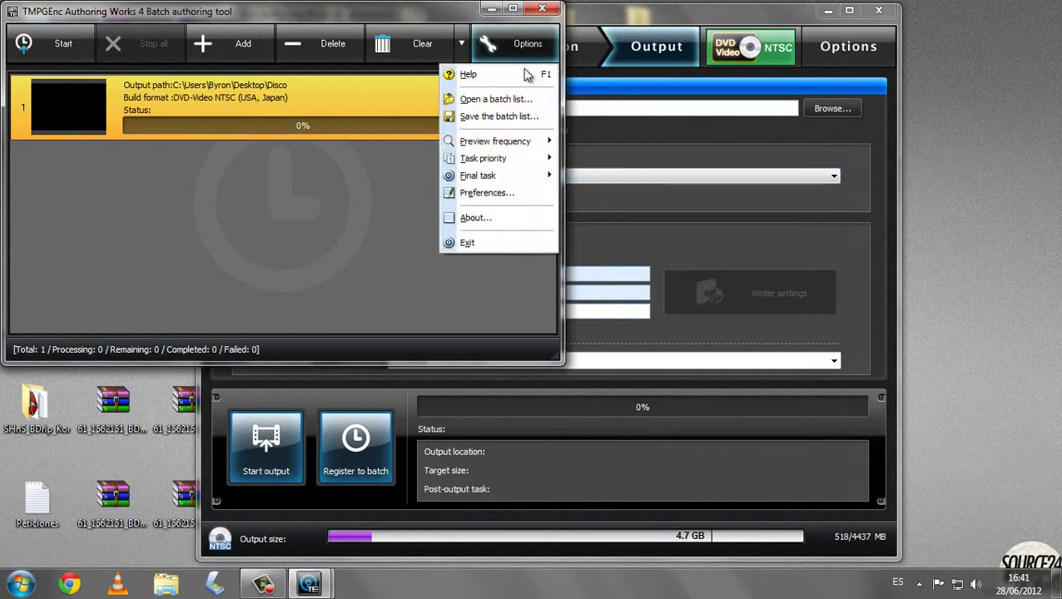
mouse_move(534, 157)
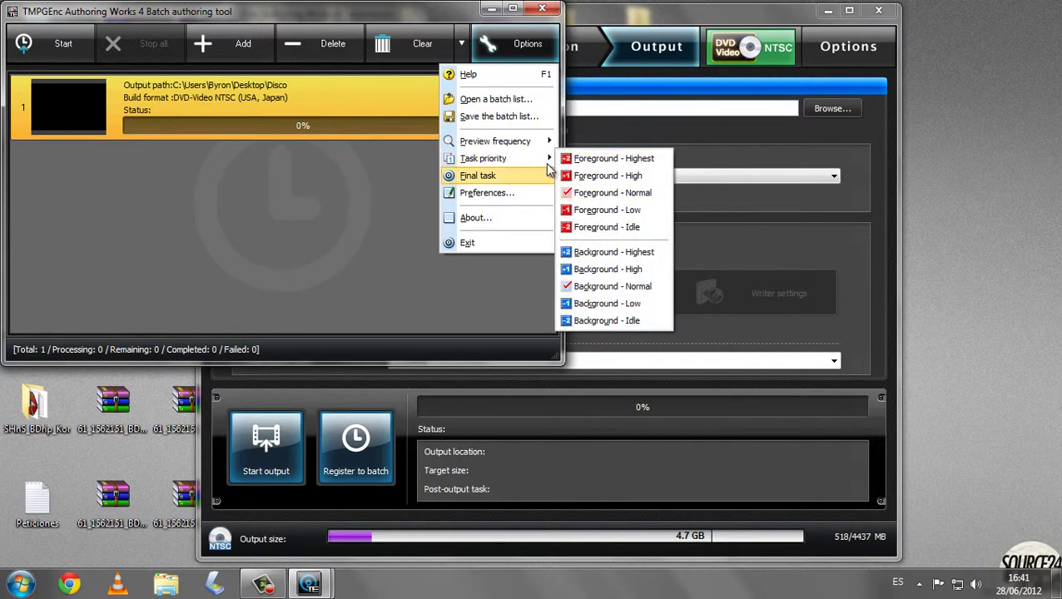
left_click(354, 202)
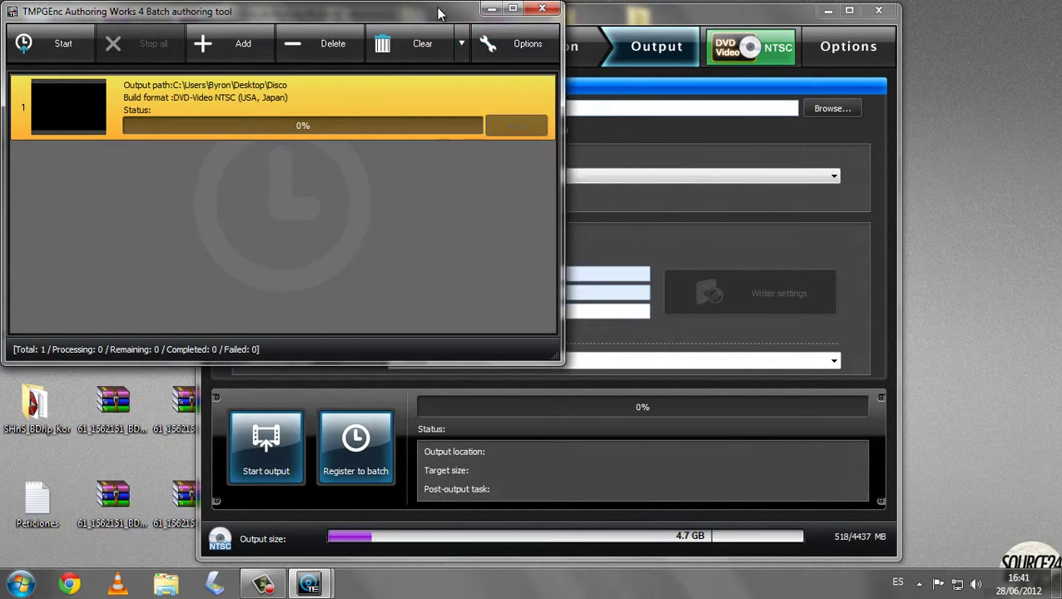
double_click(436, 12)
double_click(439, 11)
left_click(504, 54)
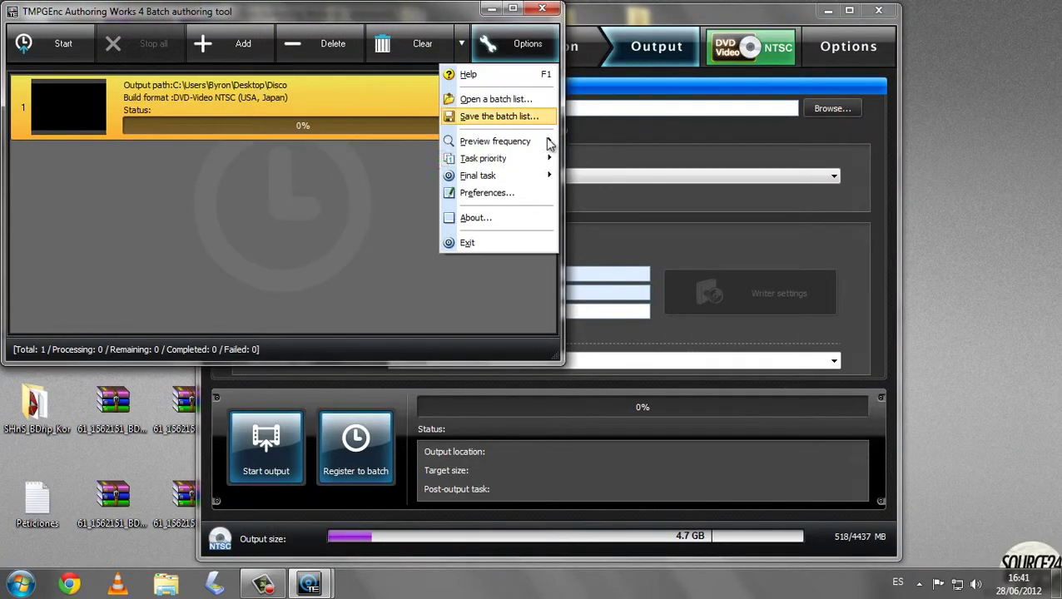
mouse_move(529, 162)
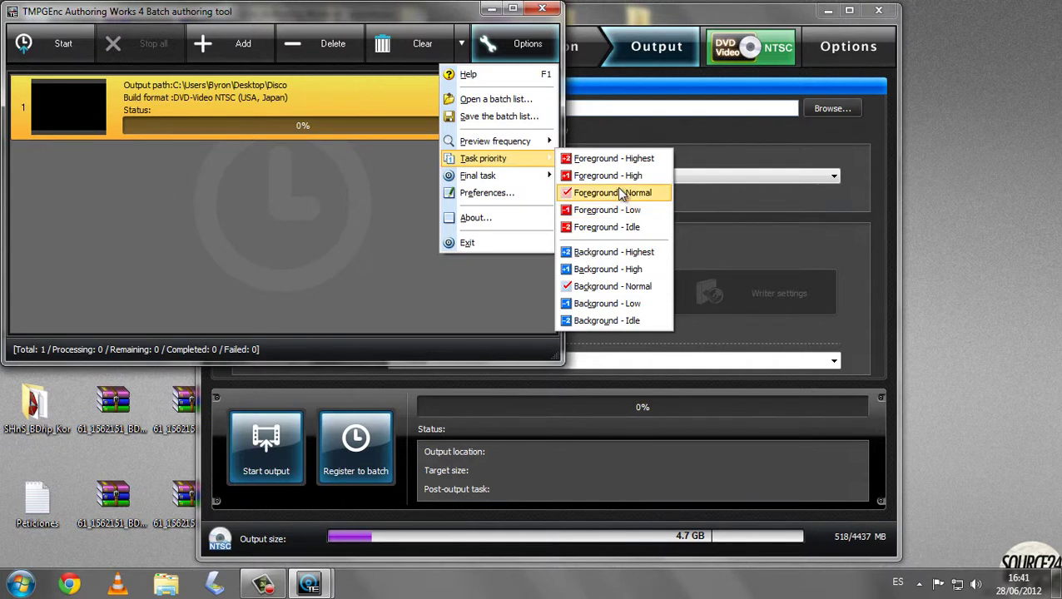
left_click(387, 239)
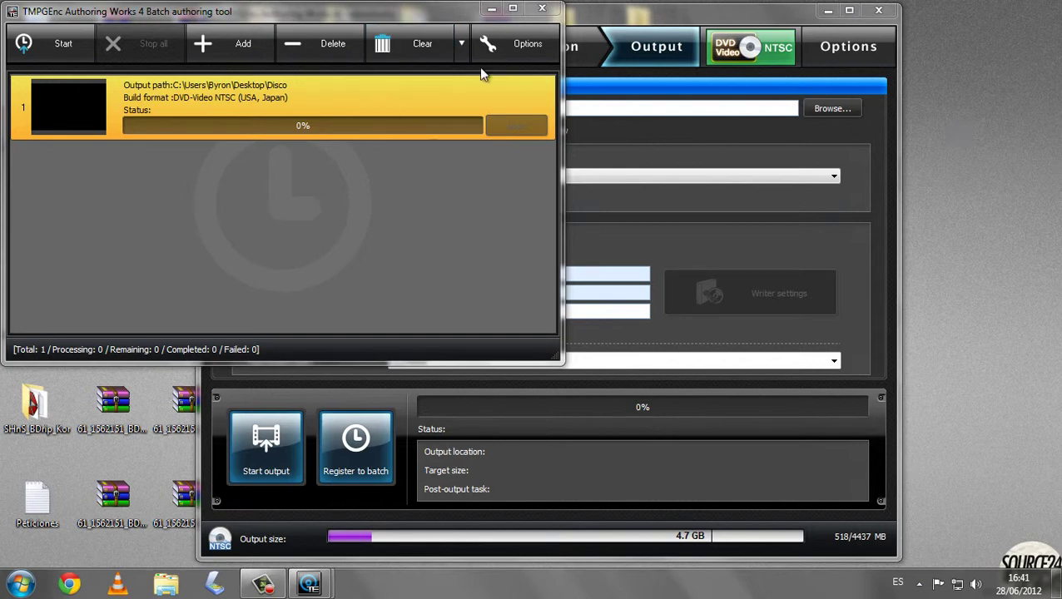
Step: Review the task priority and final task choices for the batch process
left_click(495, 45)
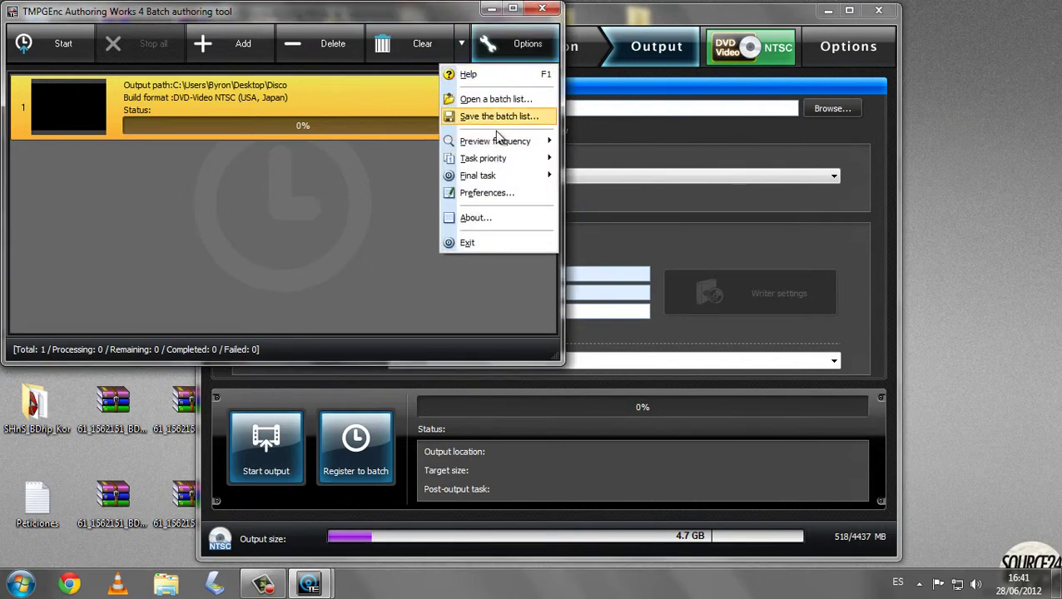
mouse_move(503, 158)
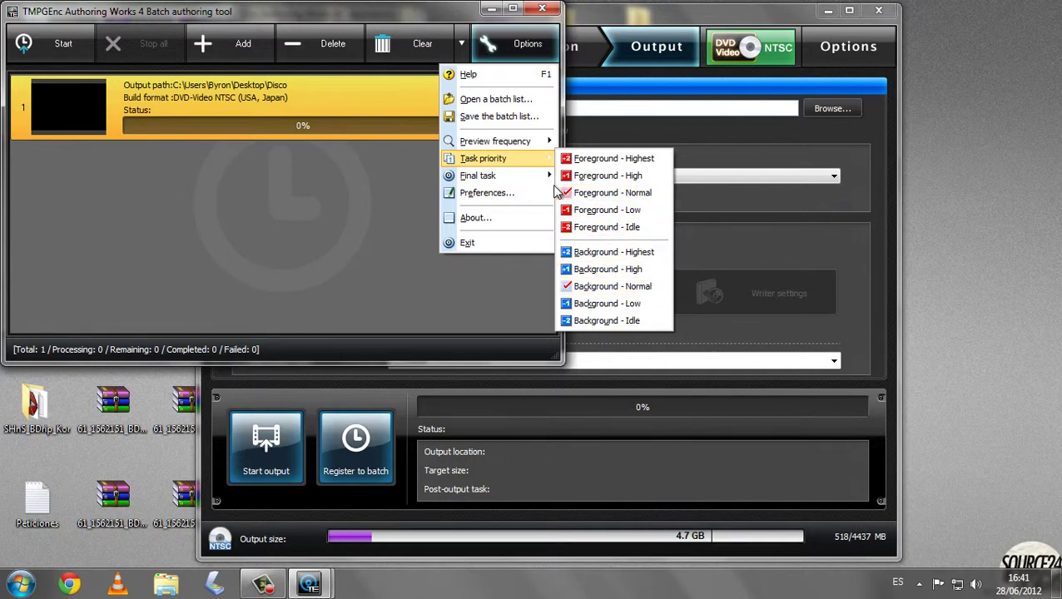
mouse_move(542, 180)
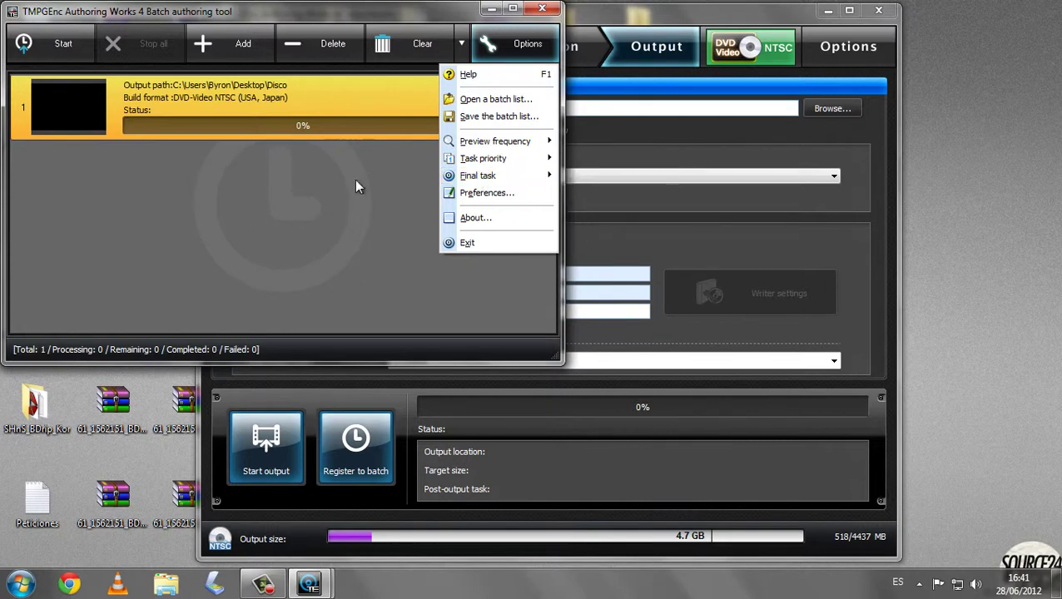
mouse_move(486, 178)
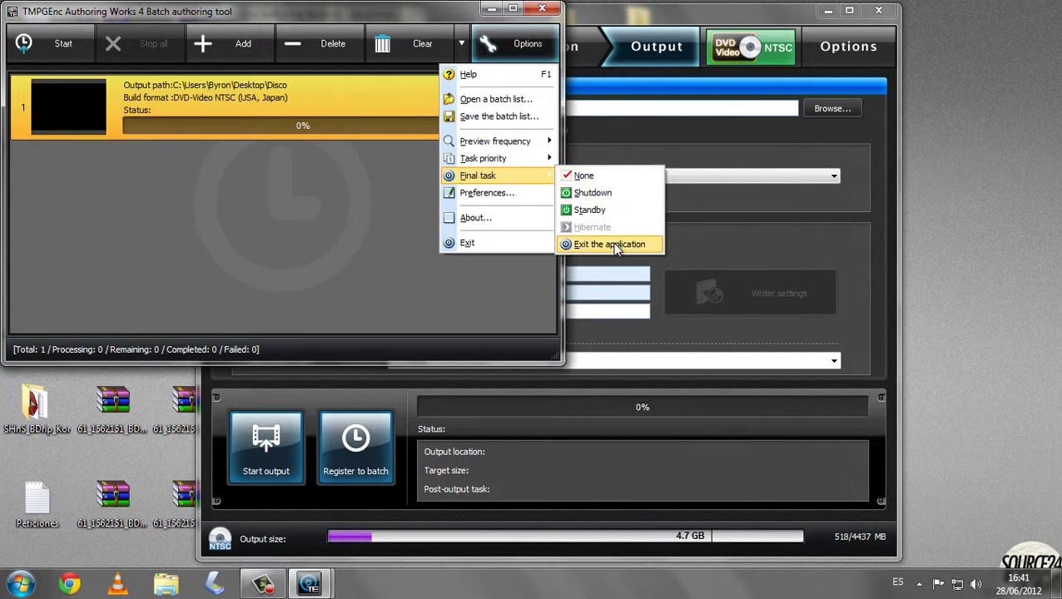
Step: Check the batch tool's preferences for saving the batch list and the default final task, and accept them
left_click(506, 194)
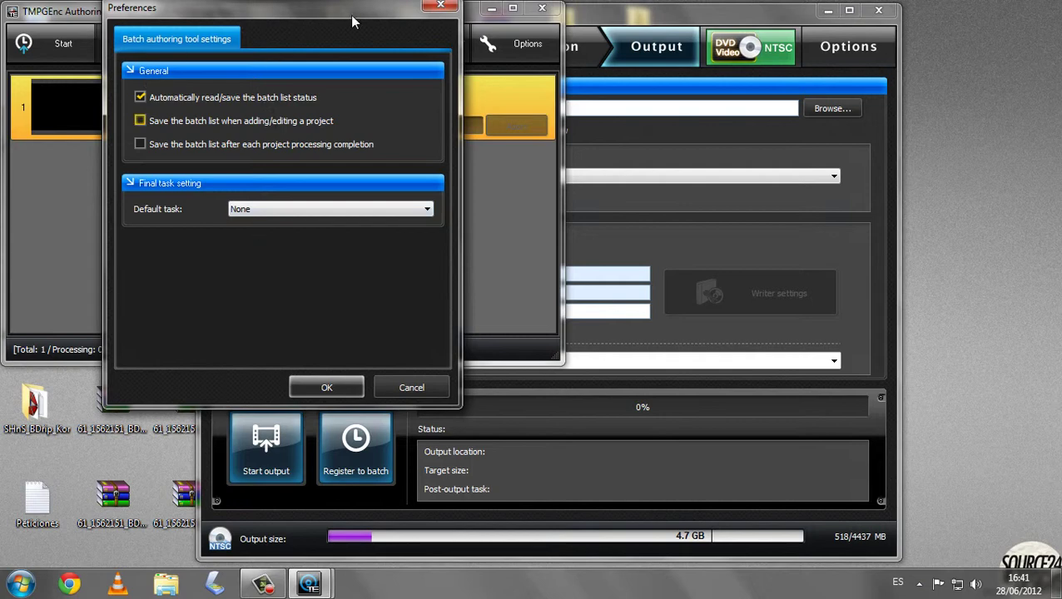
left_click_drag(280, 8, 282, 21)
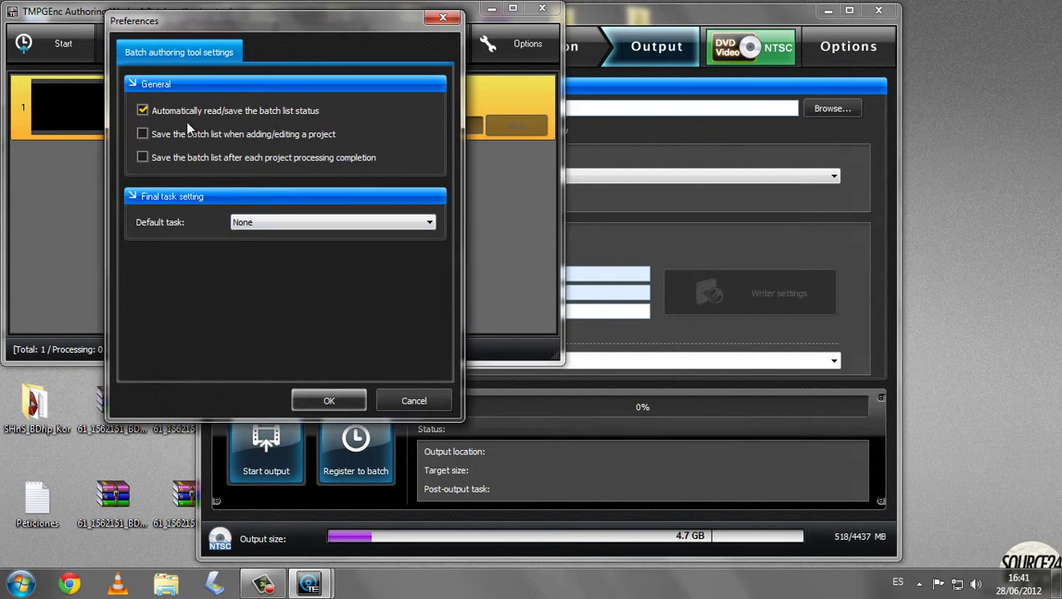
left_click(326, 401)
left_click(537, 47)
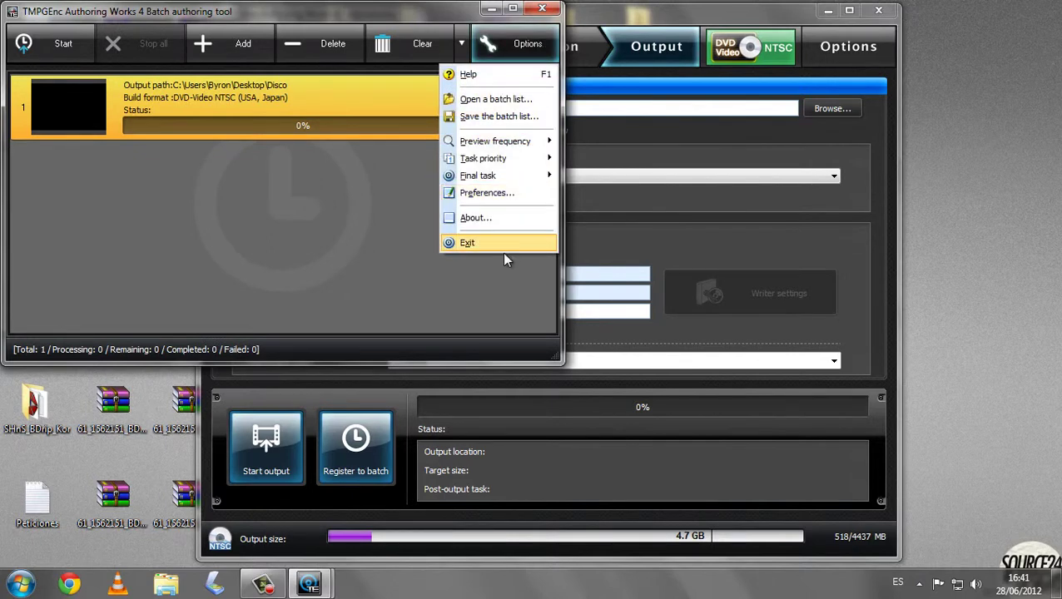
left_click(363, 224)
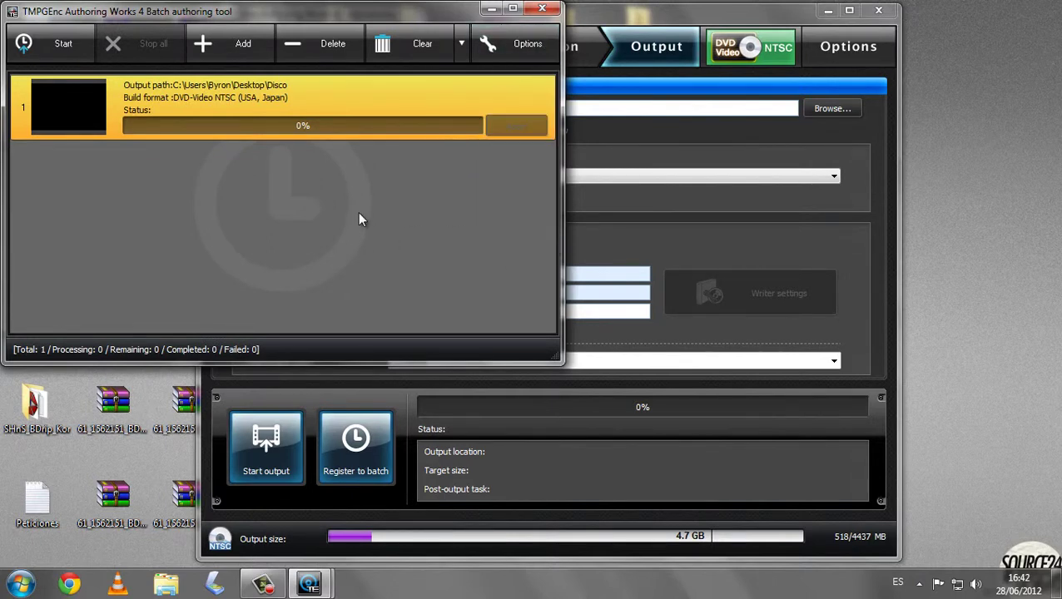
Step: Delete the Disco project from the batch list and close the batch authoring tool
left_click(329, 44)
left_click(254, 208)
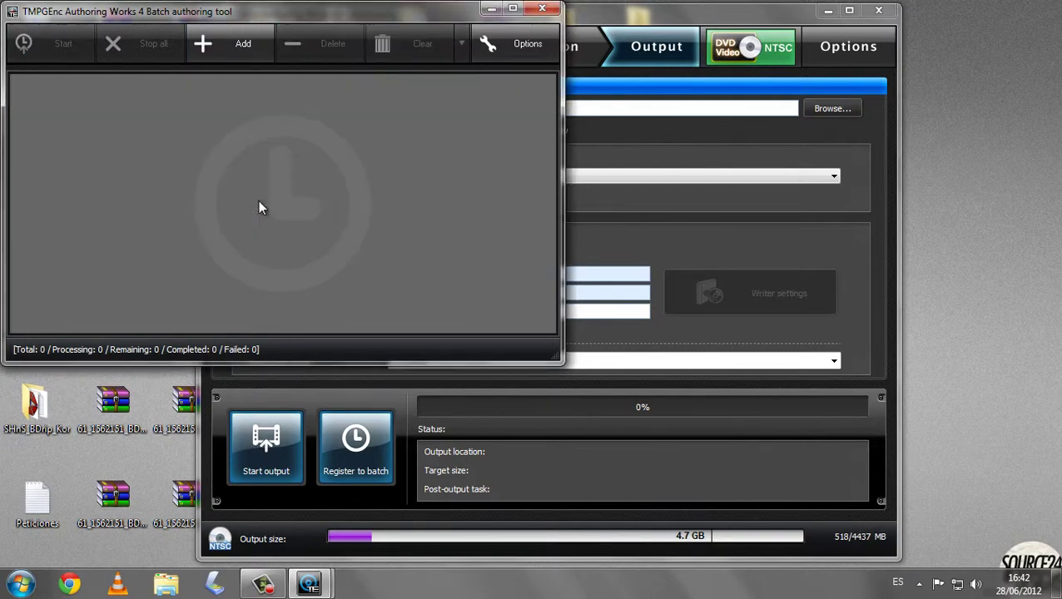
left_click(542, 8)
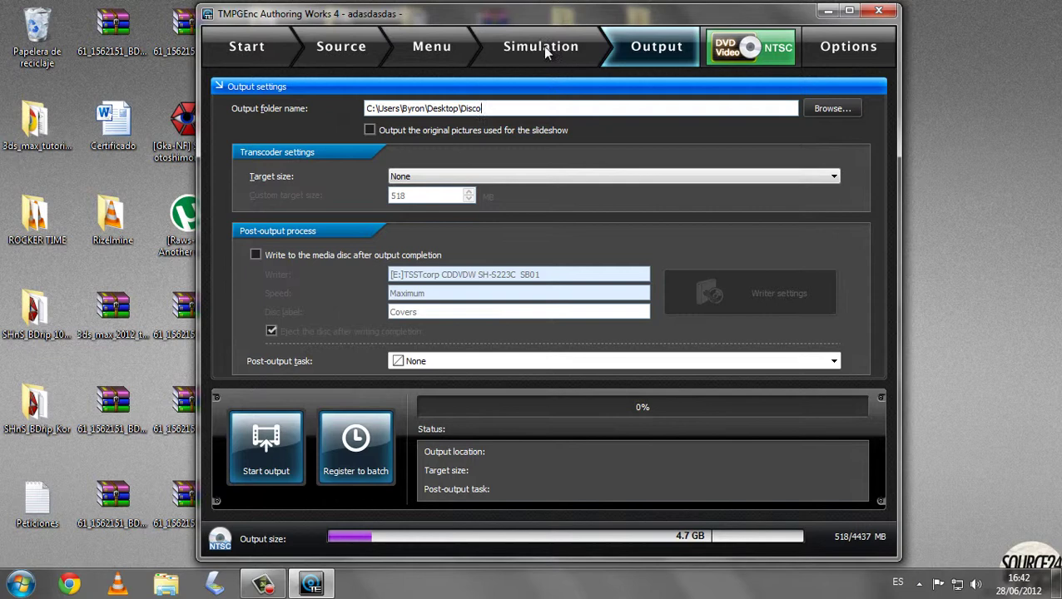
Step: Enable writing to the media disc after output completion, and switch ejecting the disc after writing off and back on
left_click(368, 256)
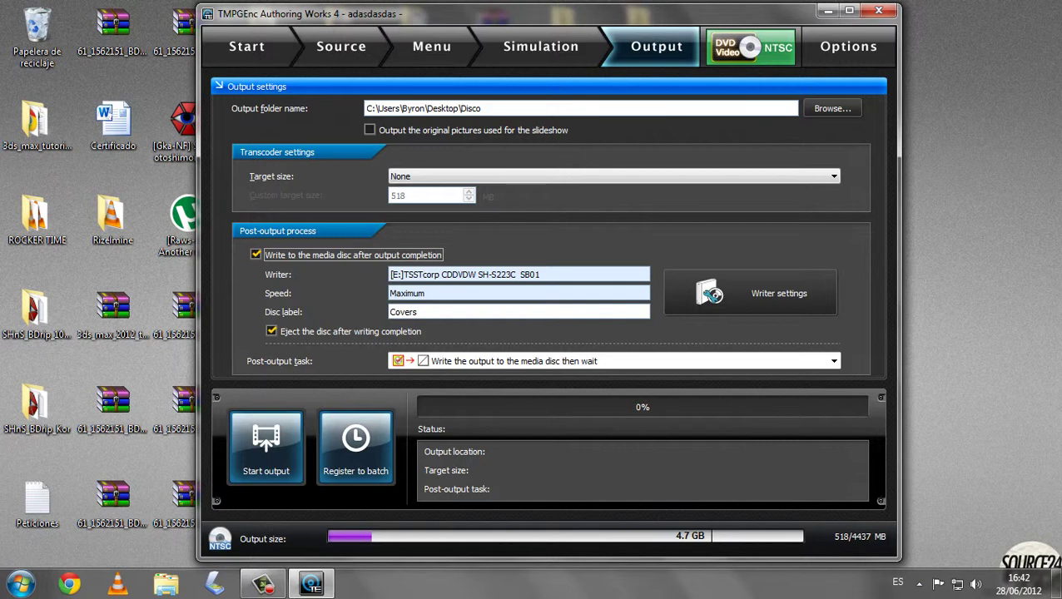
left_click(330, 333)
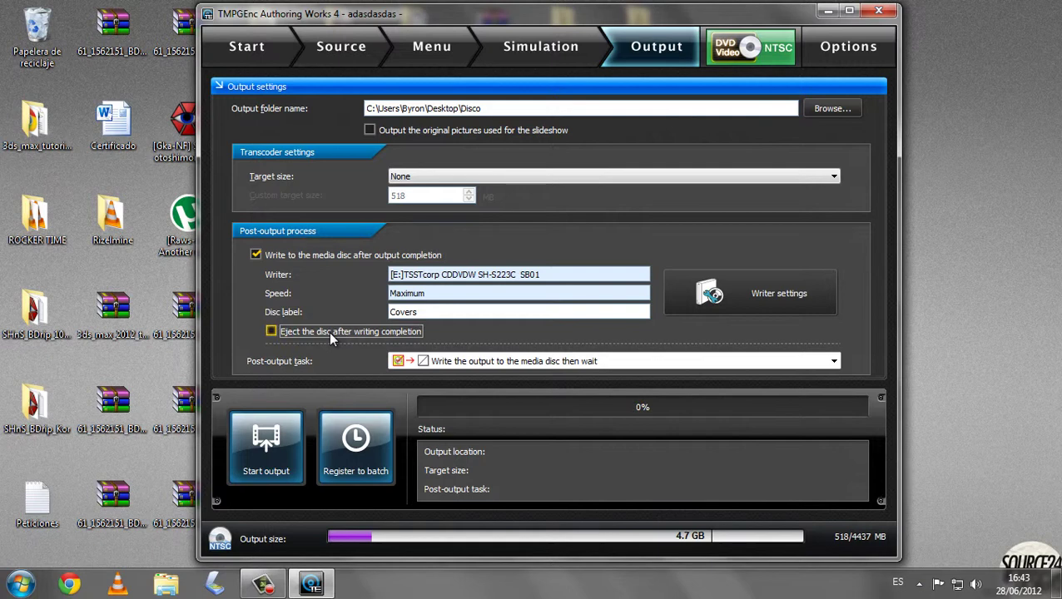
left_click(331, 333)
Step: Open the disc writing tool from the start page
left_click(270, 48)
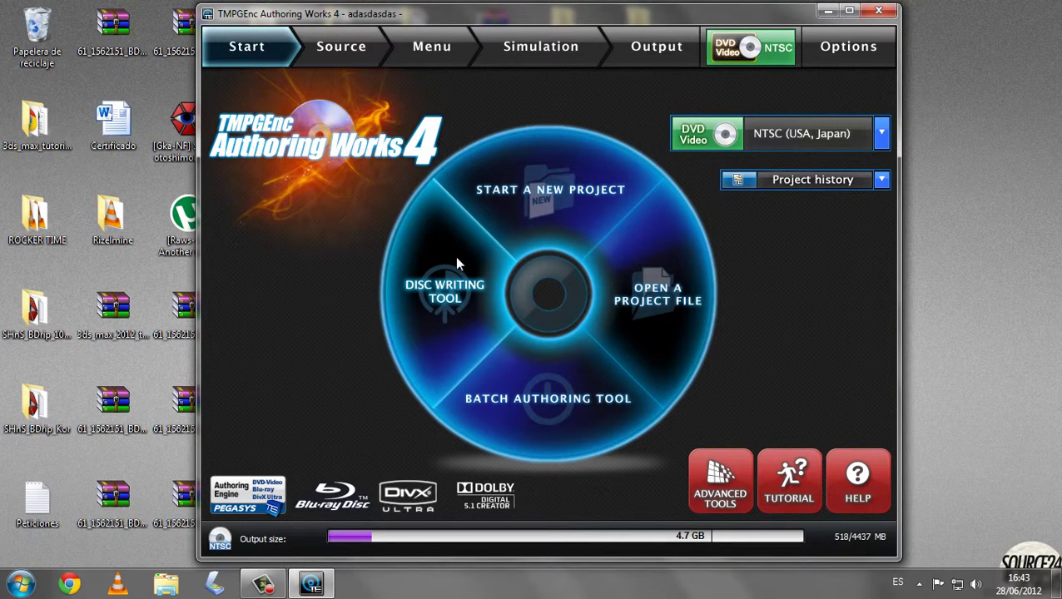
left_click(456, 258)
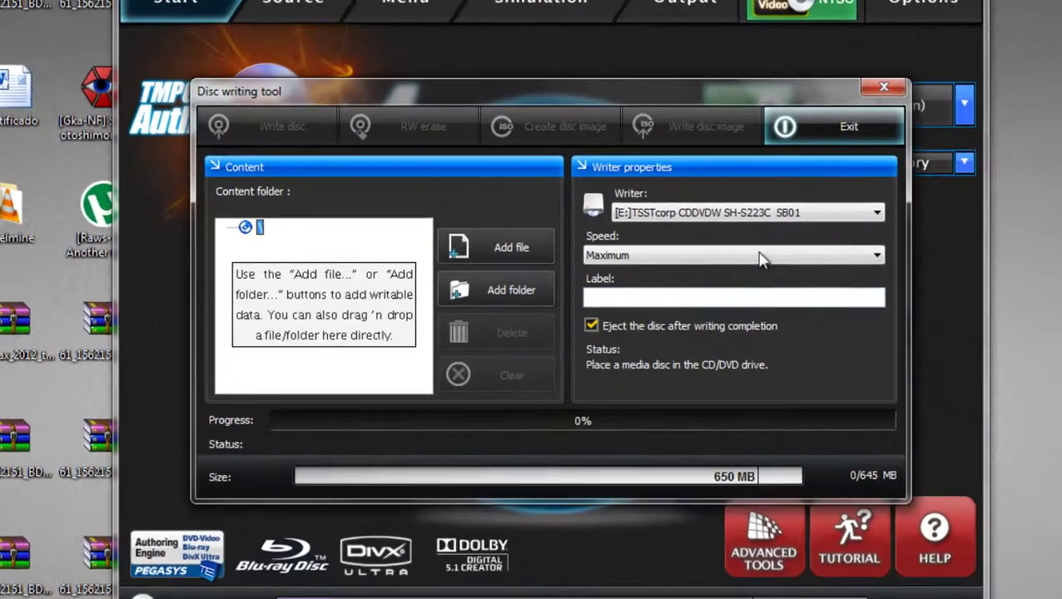
Step: Check the writing speed choices in the writer properties and keep the speed at Maximum
left_click(759, 258)
left_click(673, 259)
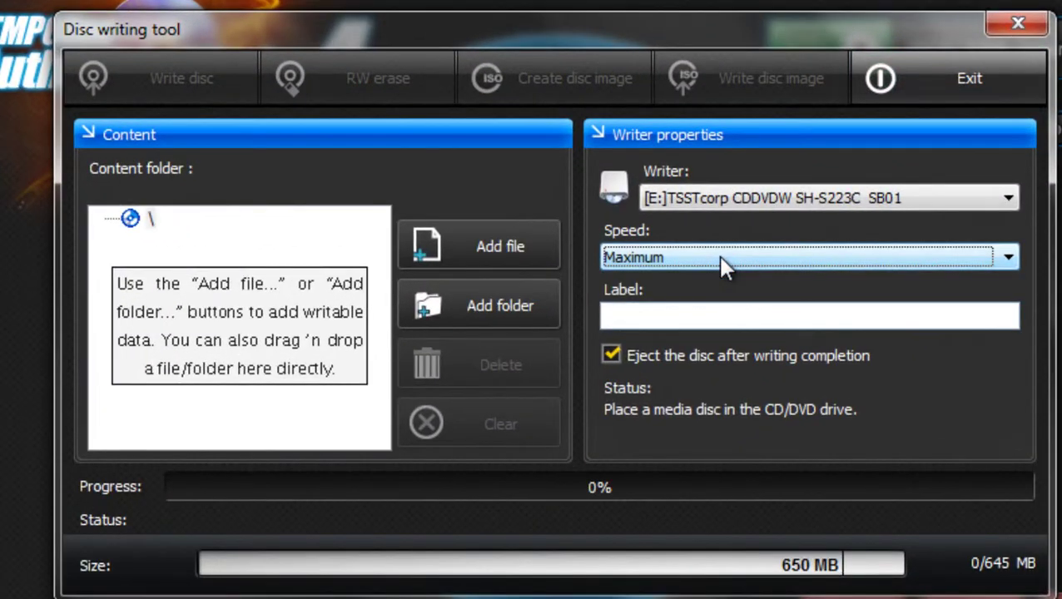
left_click(711, 309)
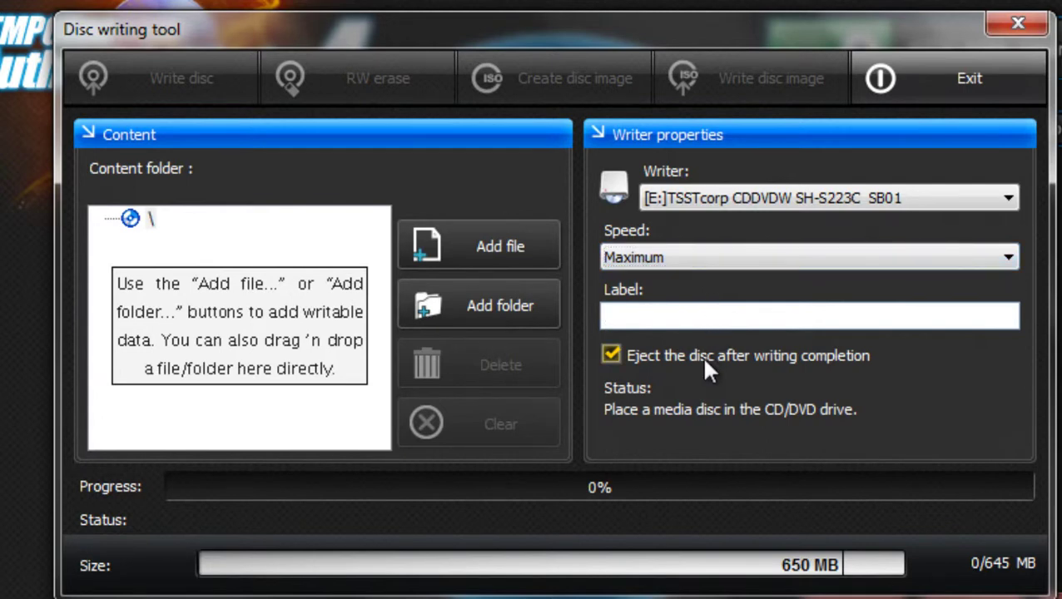
Step: Switch ejecting the disc after writing completion off and back on in the disc writing tool
left_click(671, 355)
left_click(671, 353)
left_click(671, 357)
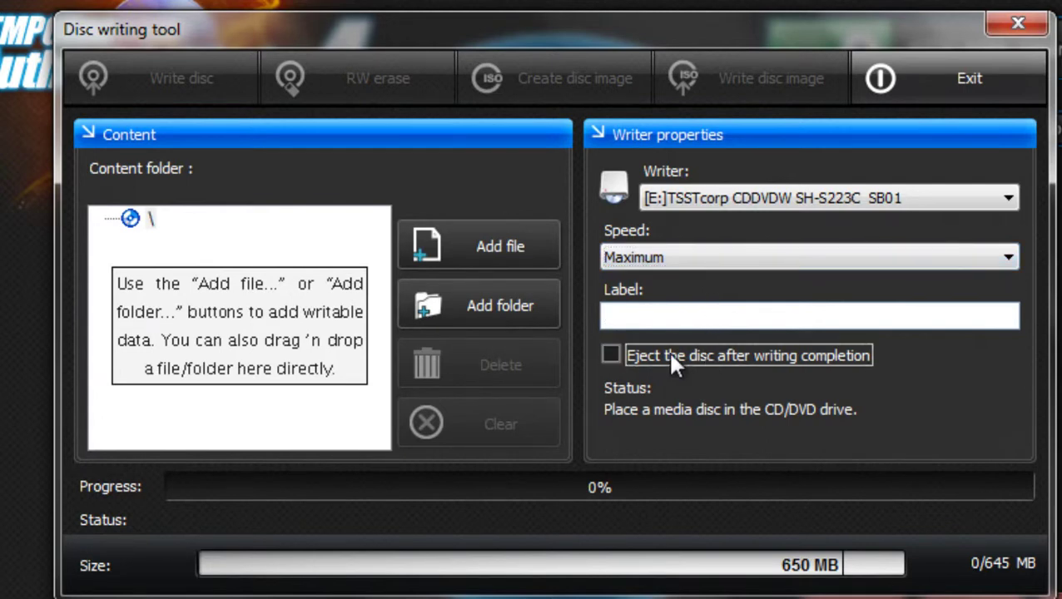
left_click(671, 357)
Step: Add the Disco folder from the desktop to the disc content and select it in the content list
left_click(470, 306)
left_click(471, 306)
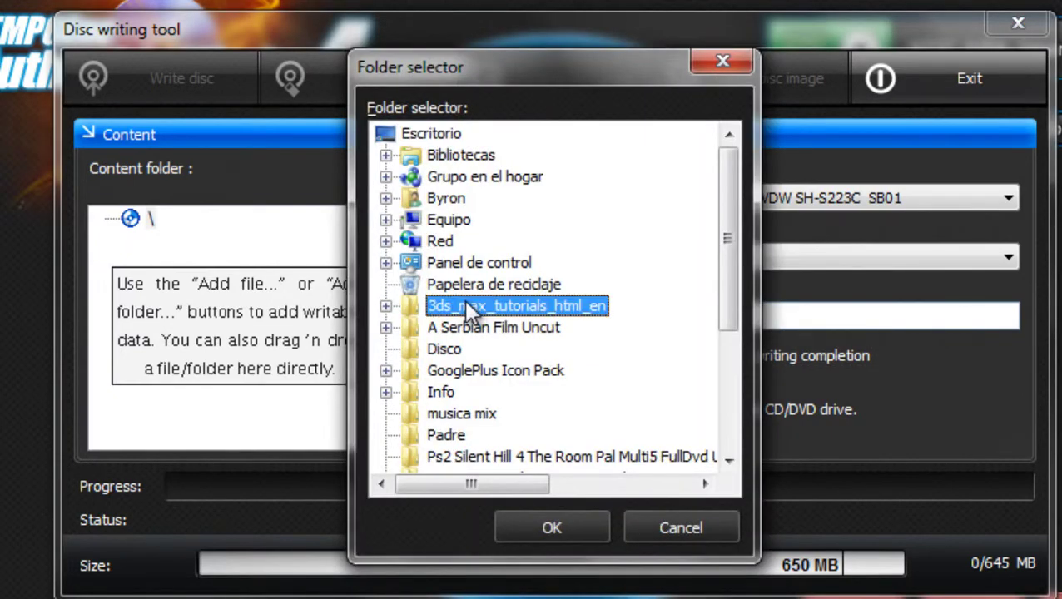
scroll(471, 306, "down", 2)
left_click(436, 221)
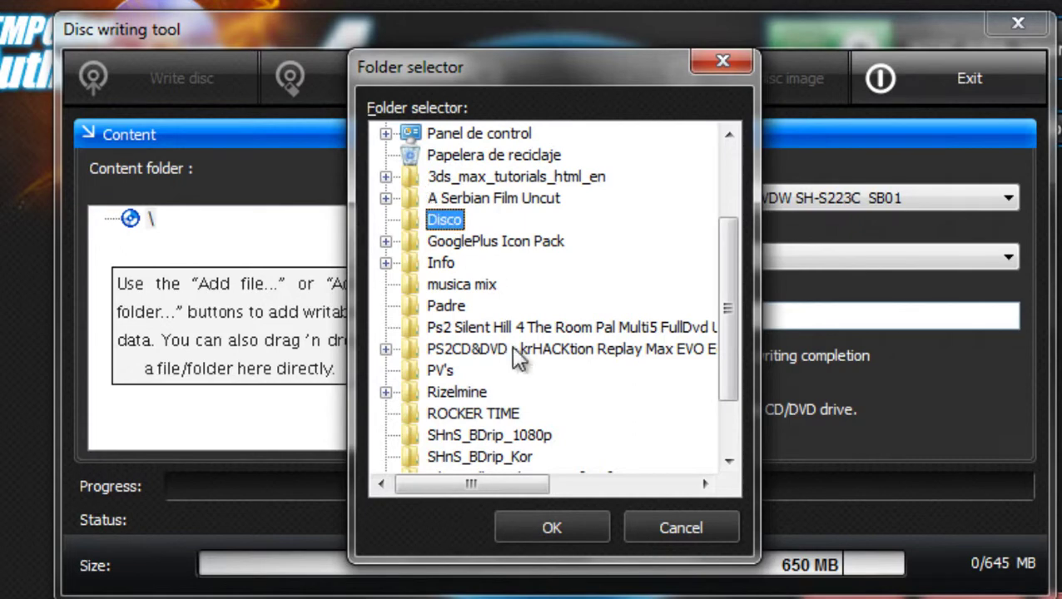
left_click(556, 525)
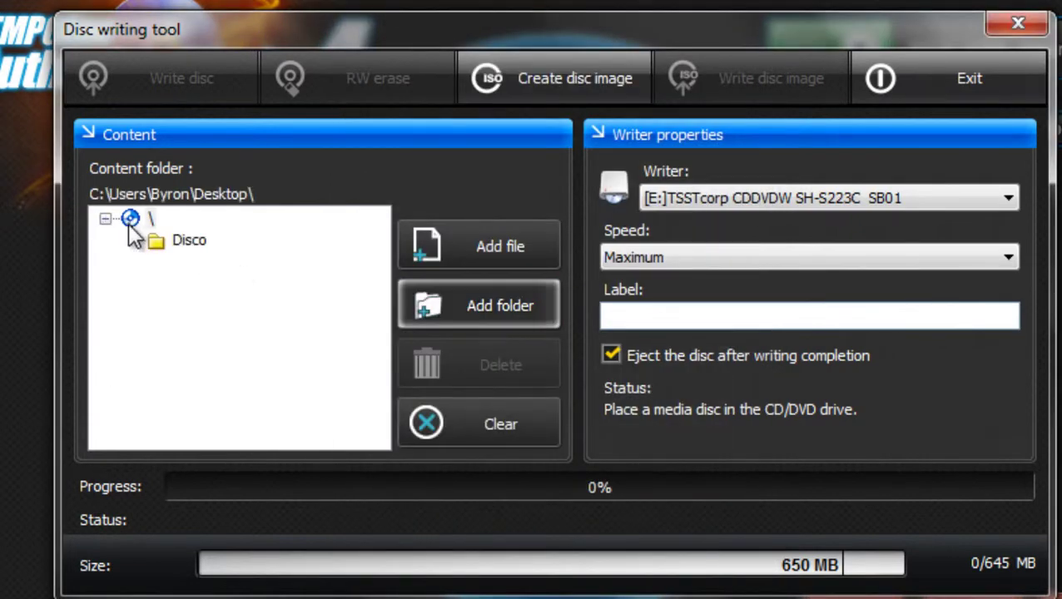
left_click(190, 243)
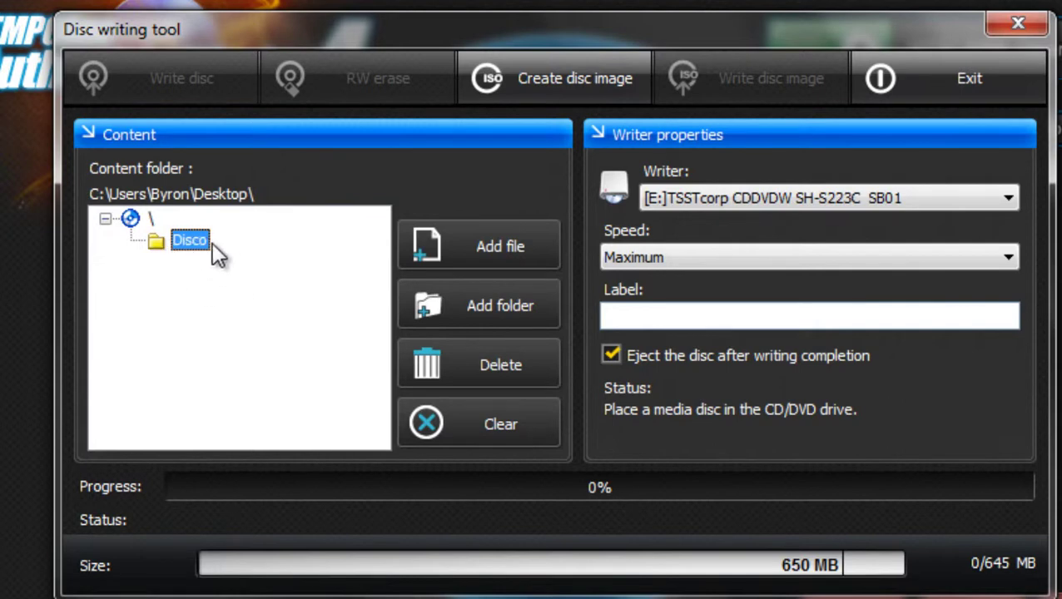
left_click(190, 236)
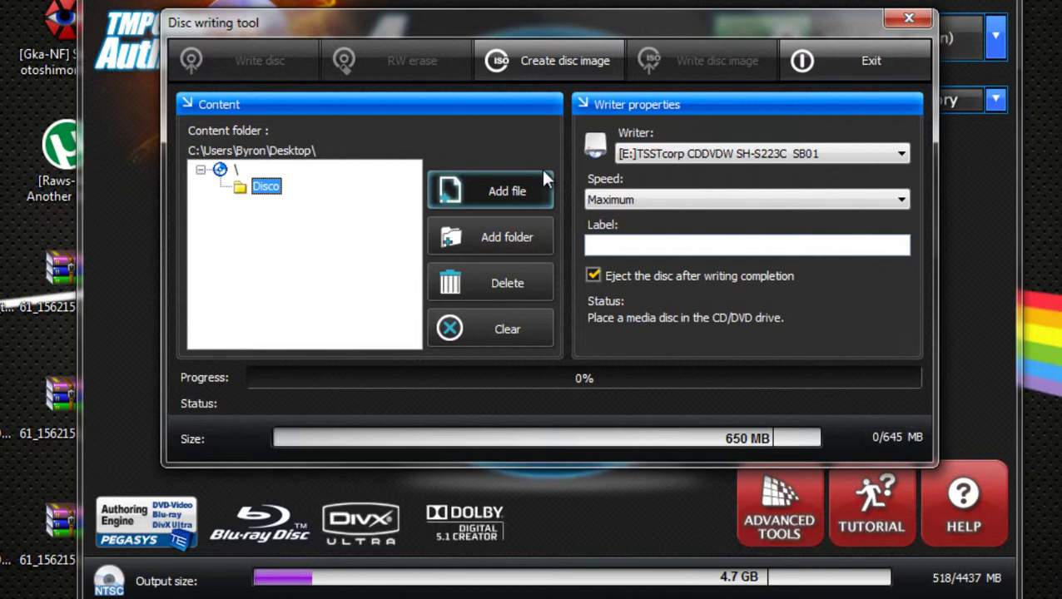
key("super")
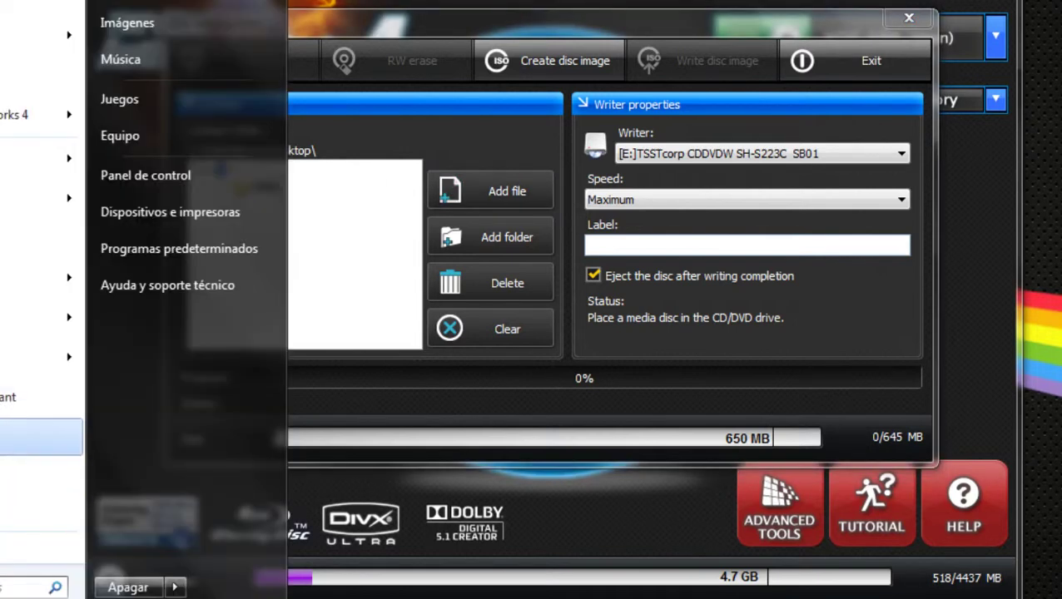
left_click(446, 154)
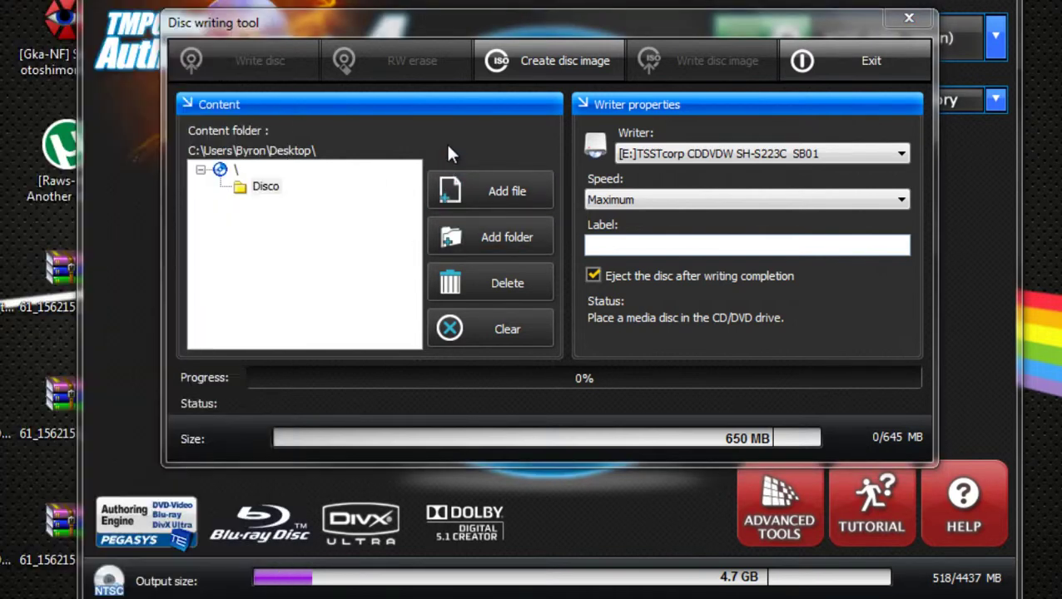
left_click(448, 148)
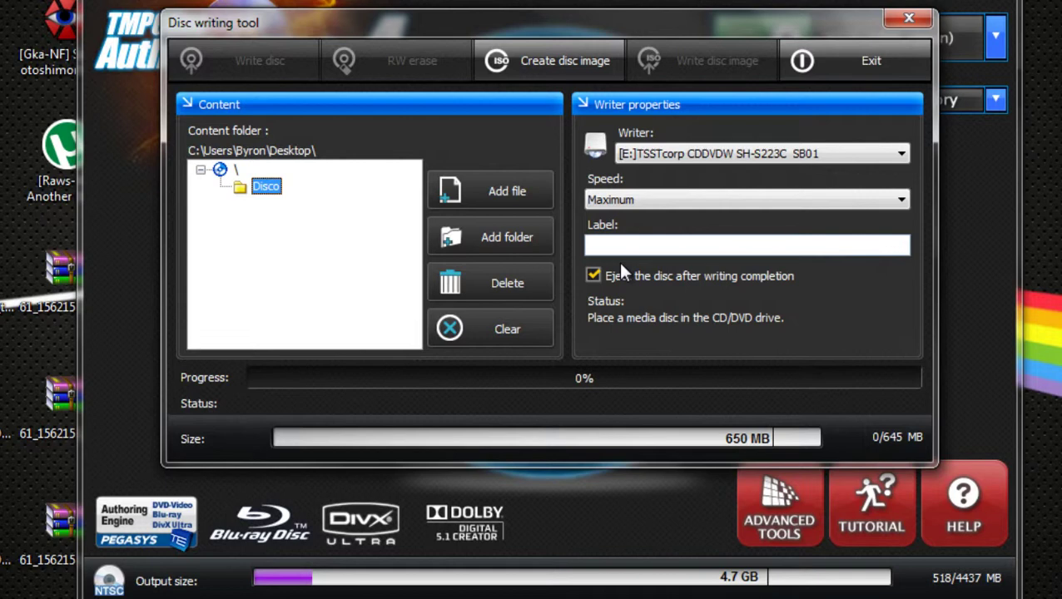
Step: Close the disc writing tool and exit the authoring program without saving the changed project
left_click(909, 18)
left_click(441, 277)
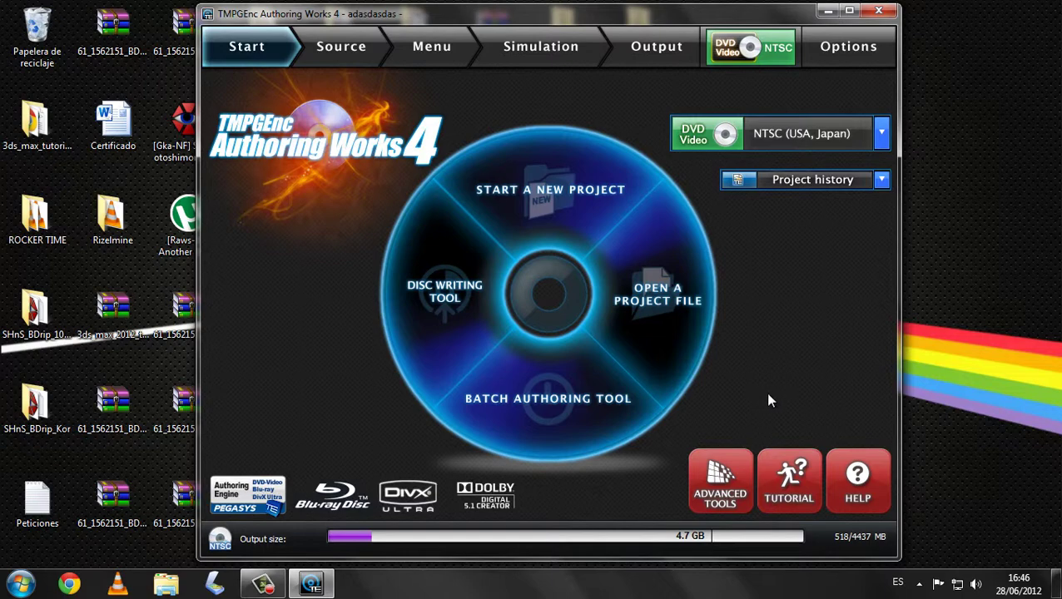
left_click(879, 10)
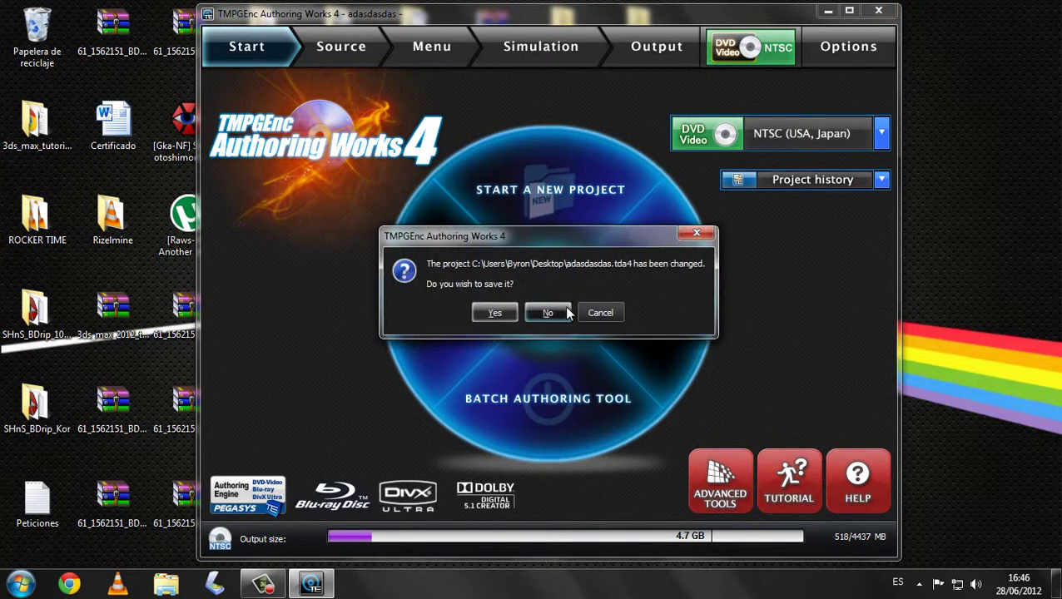
left_click(548, 312)
Step: Delete the Disco folder and the adasdasdas project file from the desktop
left_click_drag(697, 190, 721, 317)
left_click(657, 150)
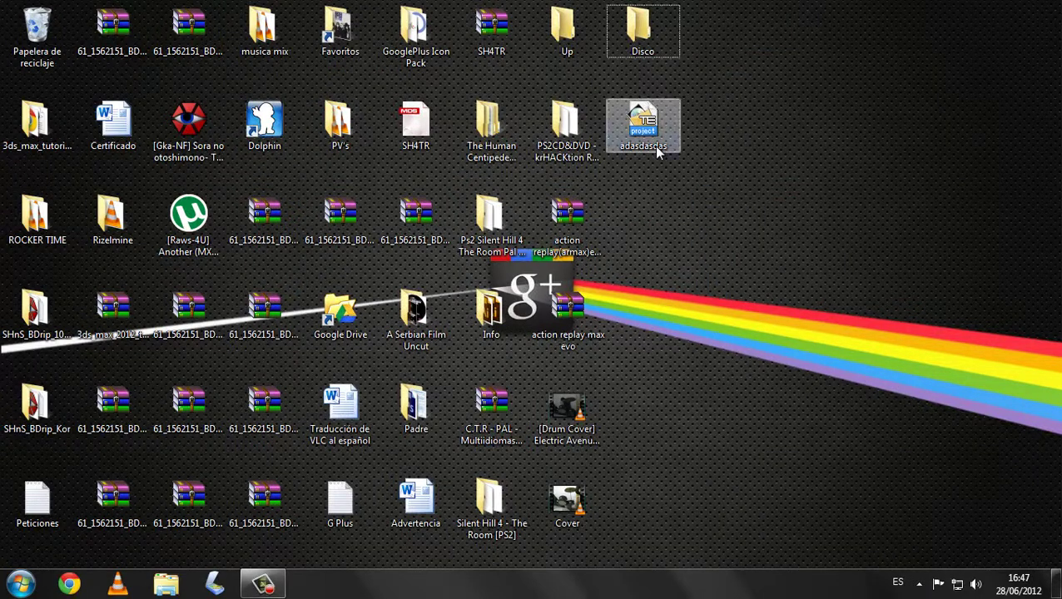
left_click_drag(754, 166, 610, 12)
key("Delete")
key("Return")
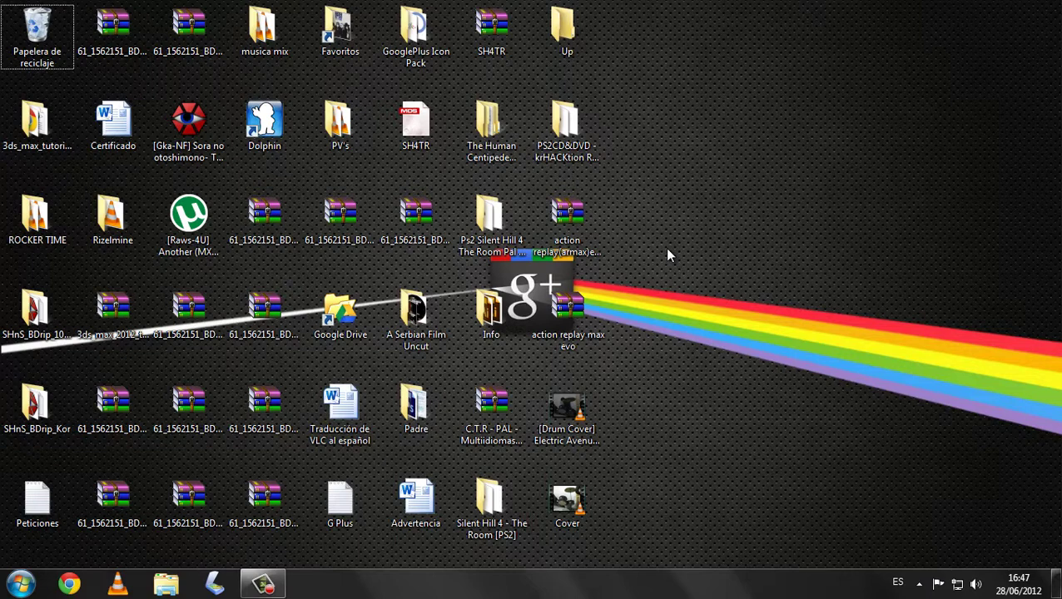
Step: Delete the Electric Avenue drum cover video and the Cover video from the desktop
left_click_drag(624, 537, 556, 403)
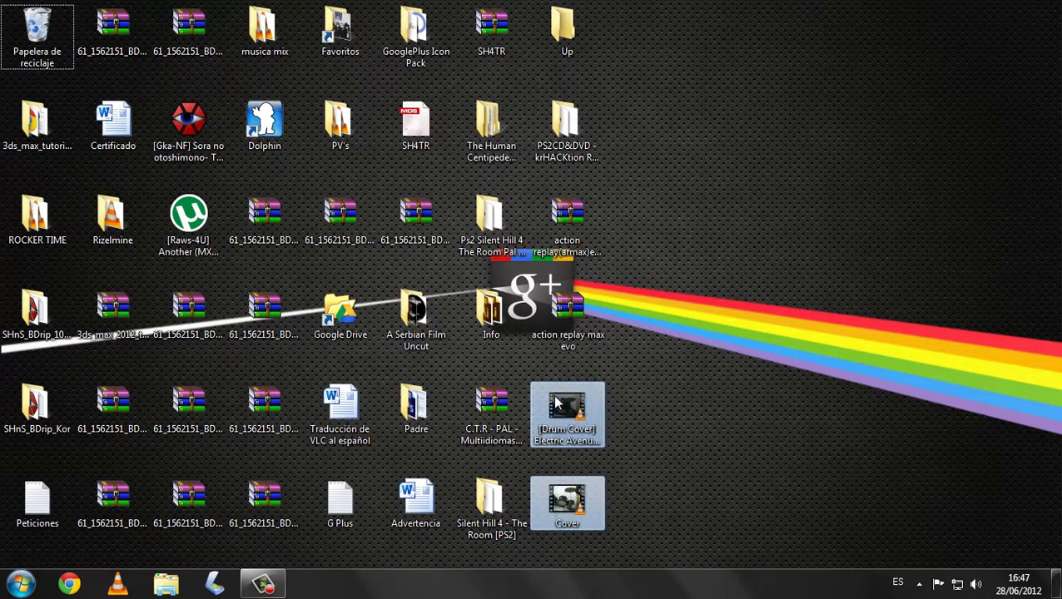
key("Delete")
key("Return")
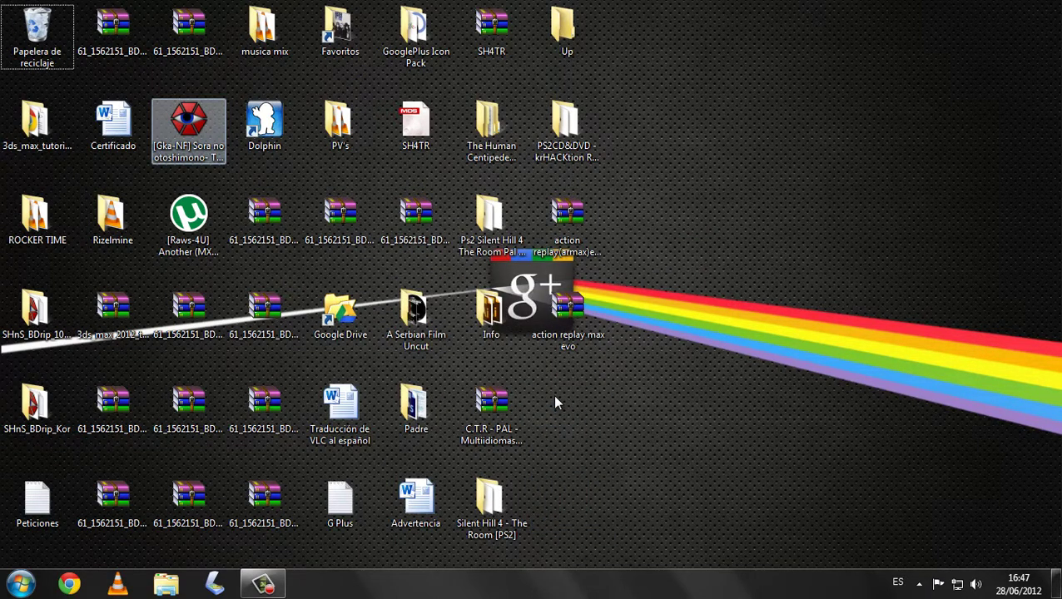
left_click(556, 402)
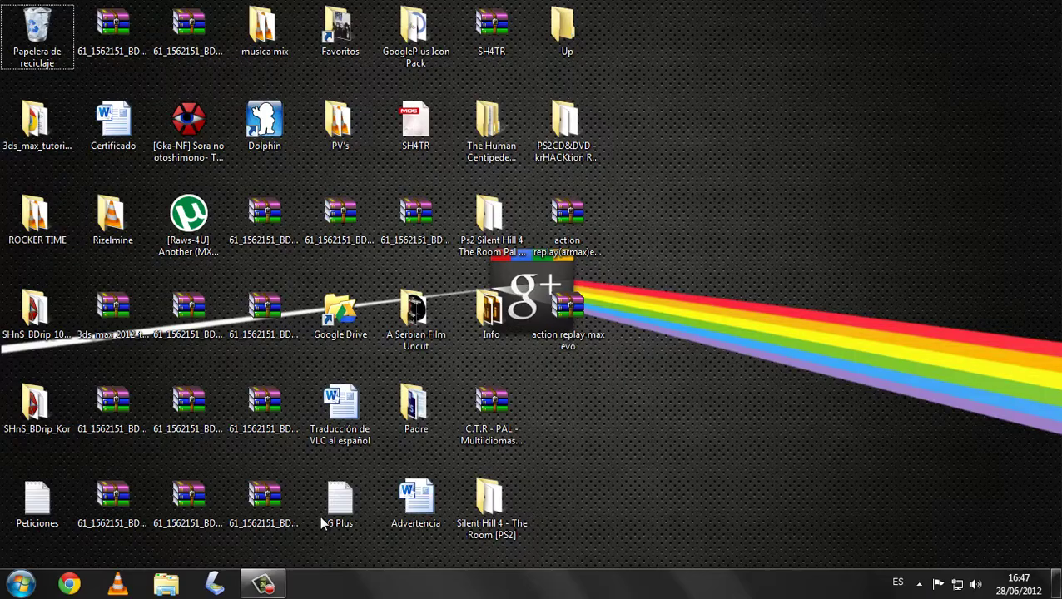